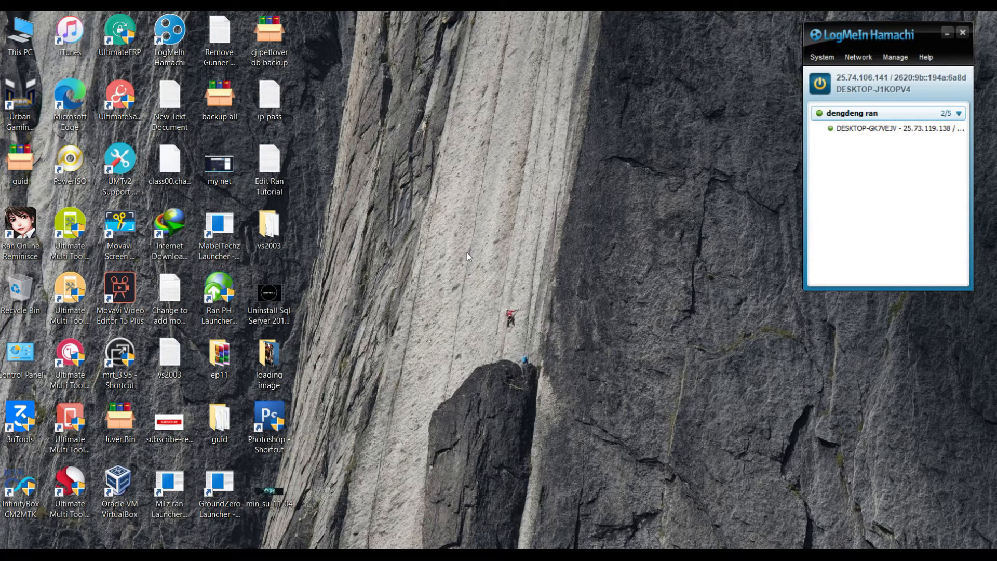
- Browse the MabelTechz Ran Online Classic folder in the Win 10 VM and launch Juver MiniA
click(492, 553)
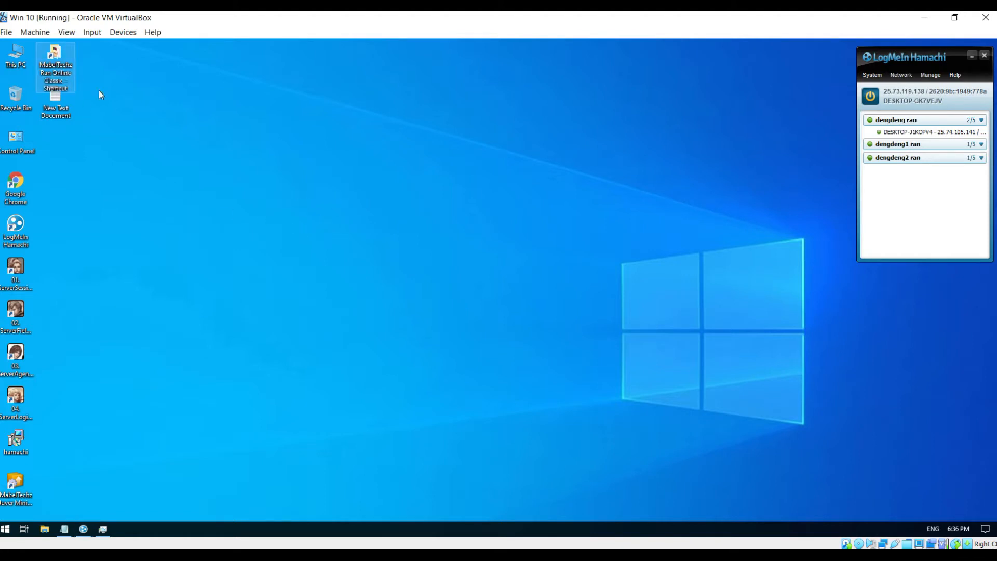
key(super+e)
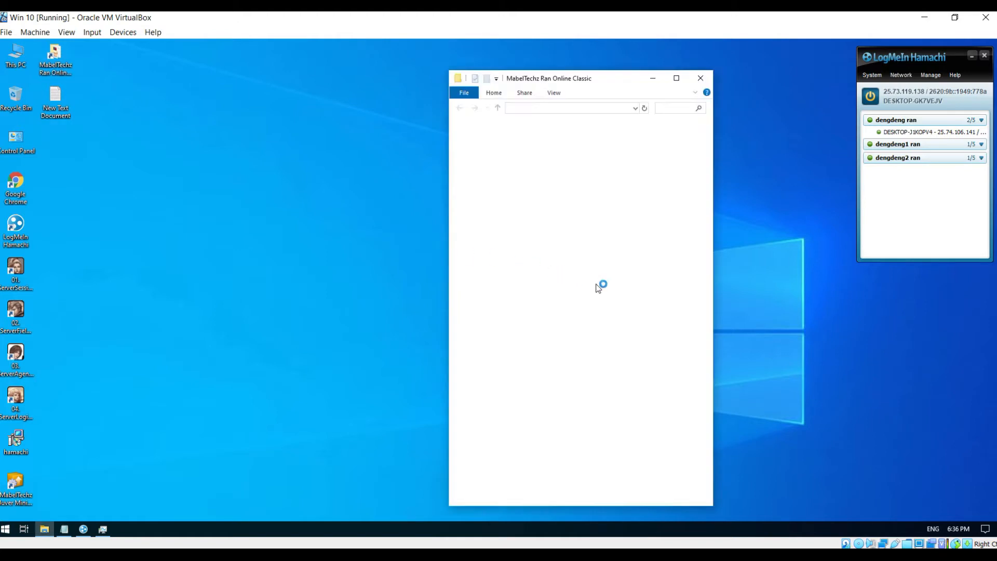
scroll(611, 297, down, 9)
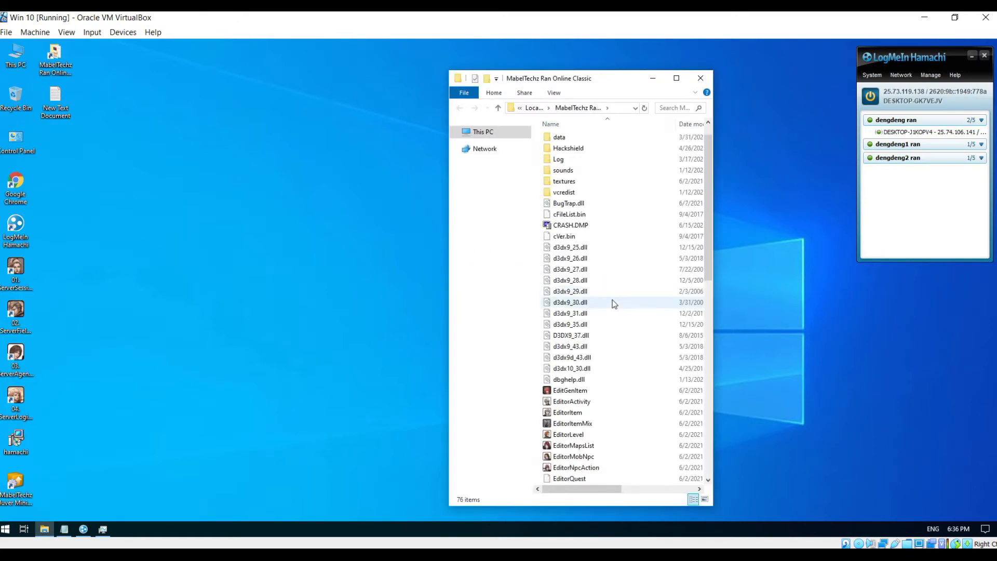
drag(710, 323, 713, 130)
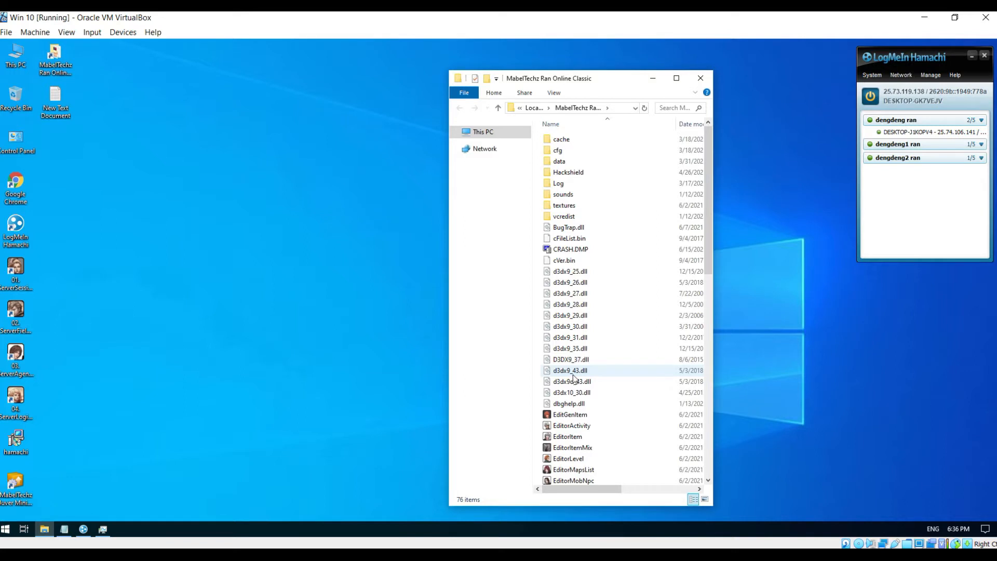
scroll(576, 370, down, 5)
scroll(577, 370, down, 10)
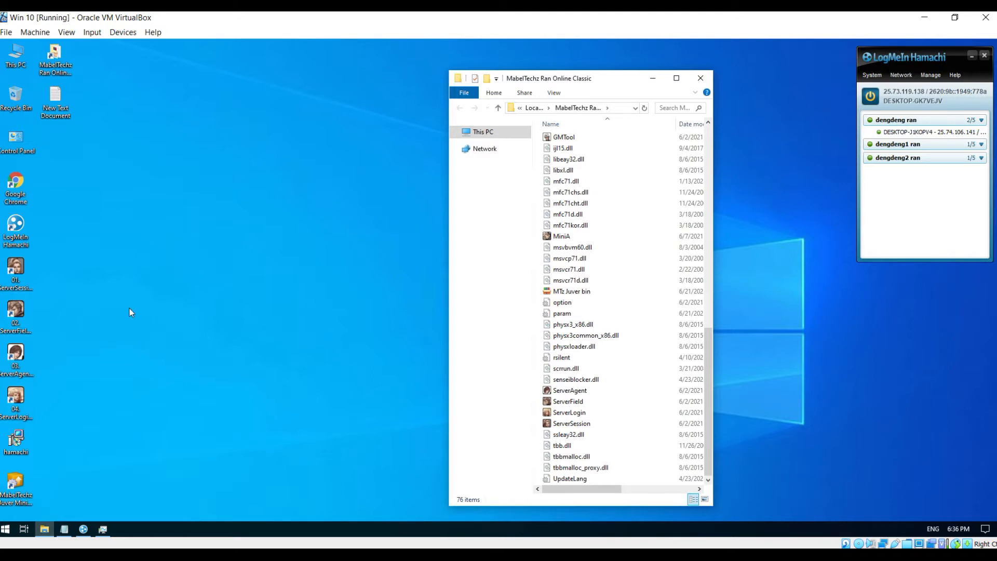
click(27, 481)
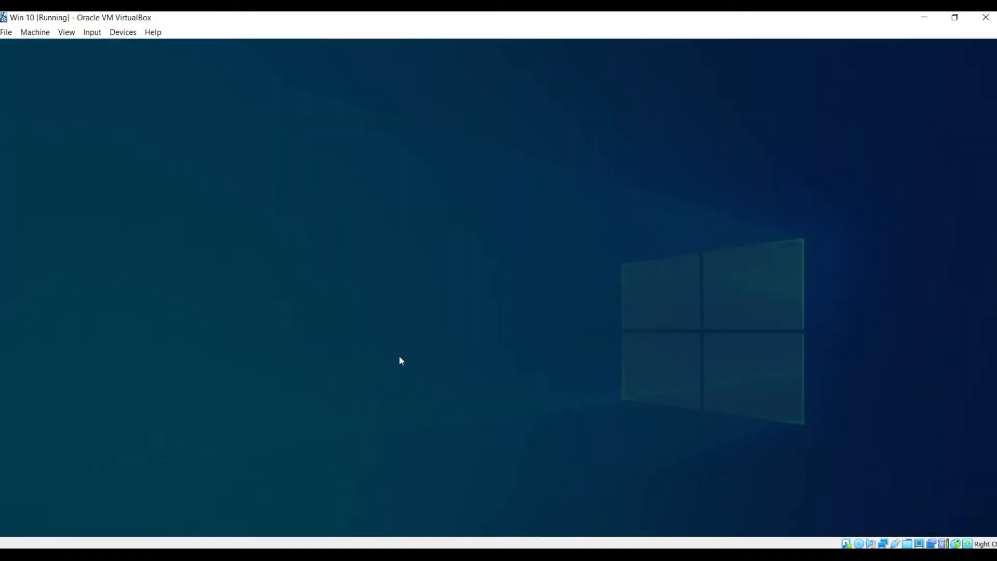
- Allow the updater, copy the path C:\MabelTechz Ran Online Classic, and open Build Project settings
click(434, 355)
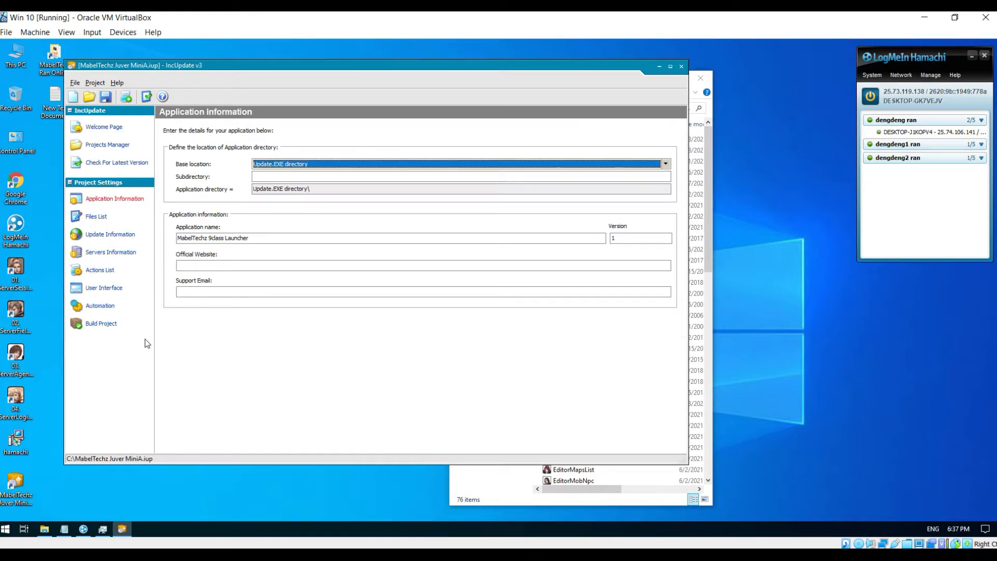
click(710, 166)
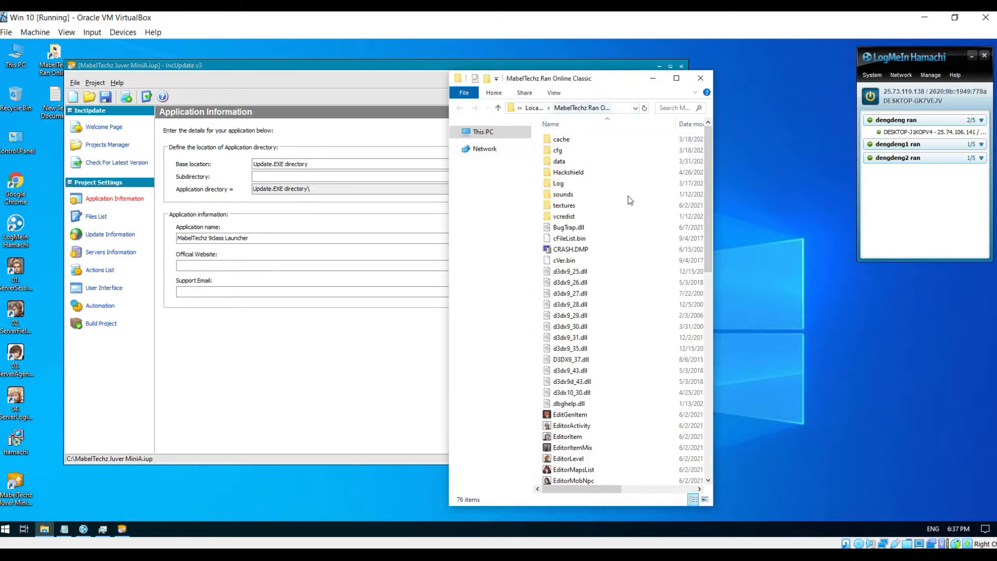
click(618, 109)
right_click(587, 110)
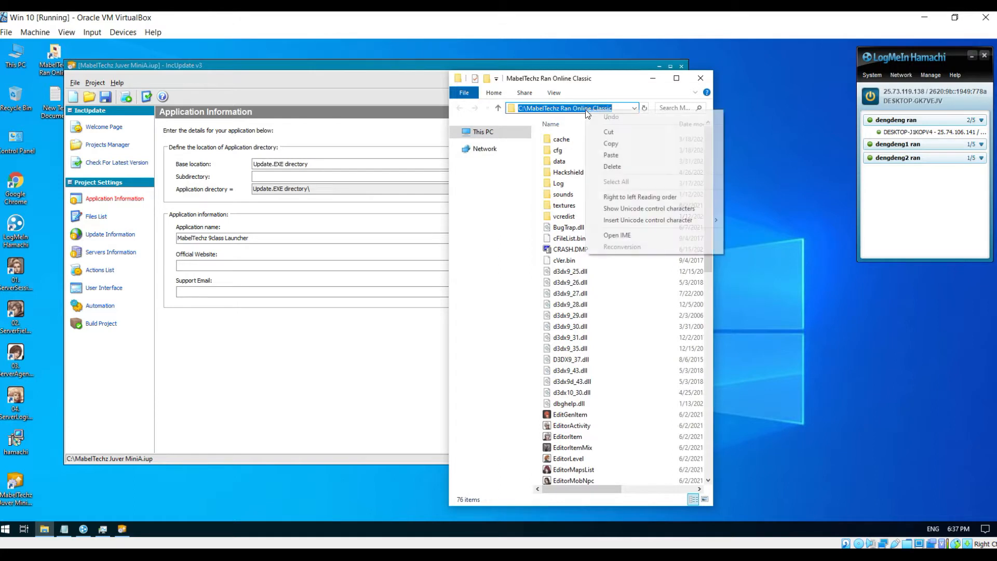
click(618, 143)
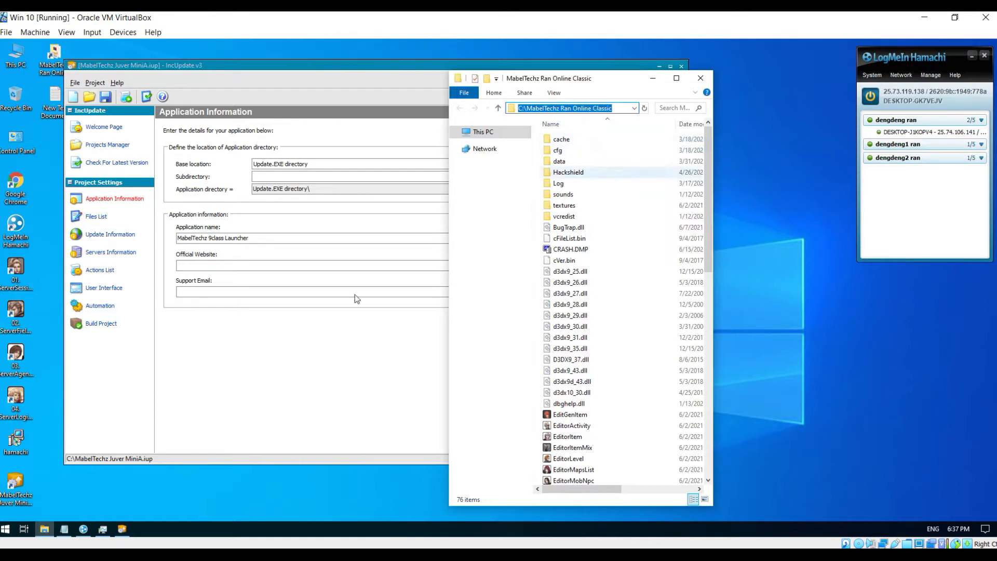
click(100, 325)
- Paste C:\MabelTechz Ran Online Classic over the existing 'Build the updater (client files) to' path
drag(248, 161, 167, 163)
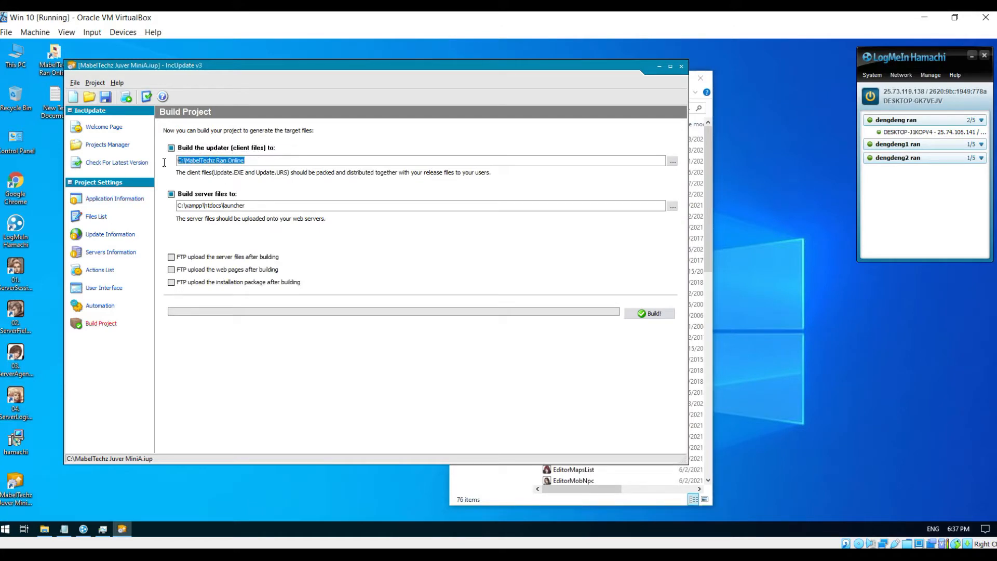
right_click(204, 162)
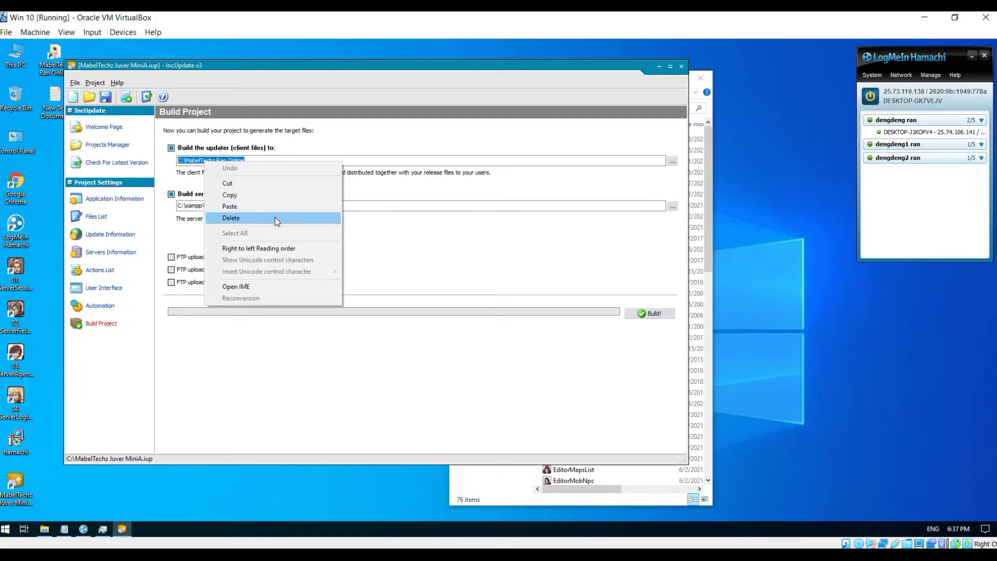
click(248, 207)
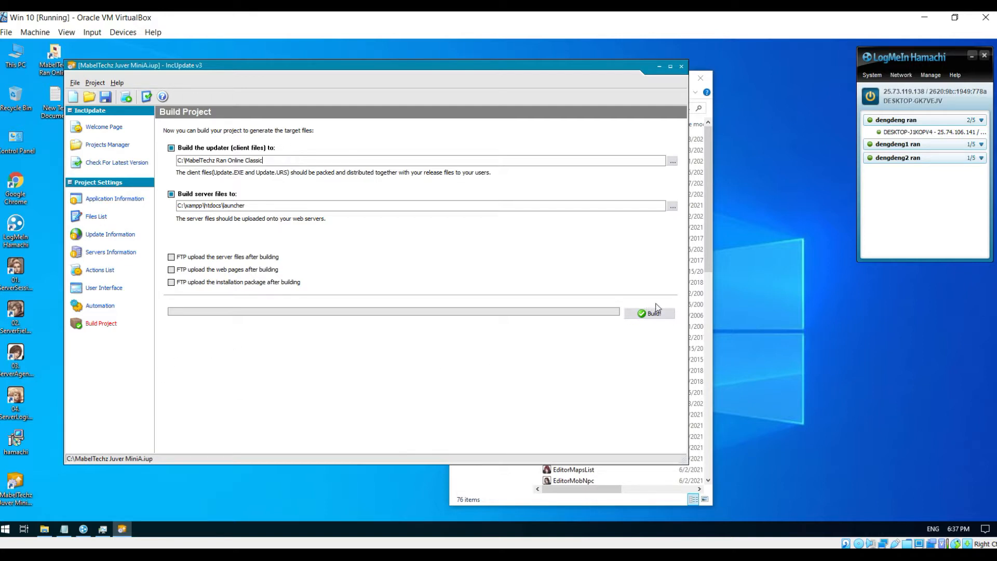
click(104, 252)
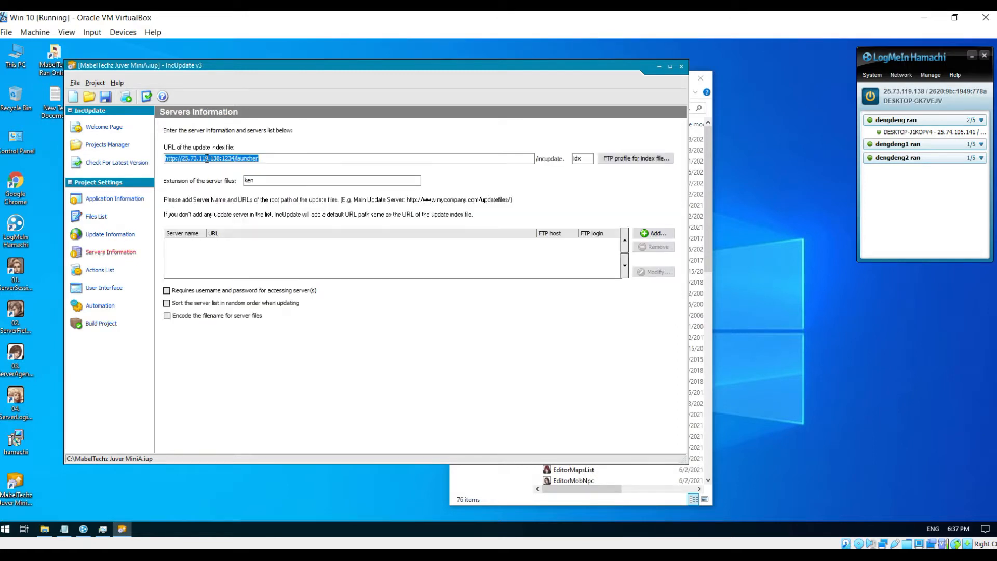
click(210, 158)
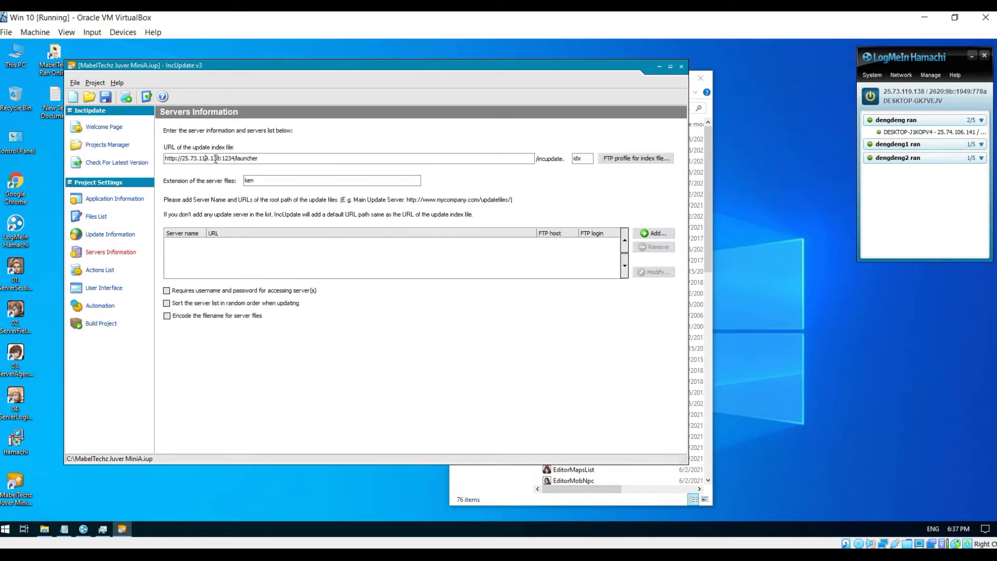
drag(220, 158, 181, 159)
click(898, 92)
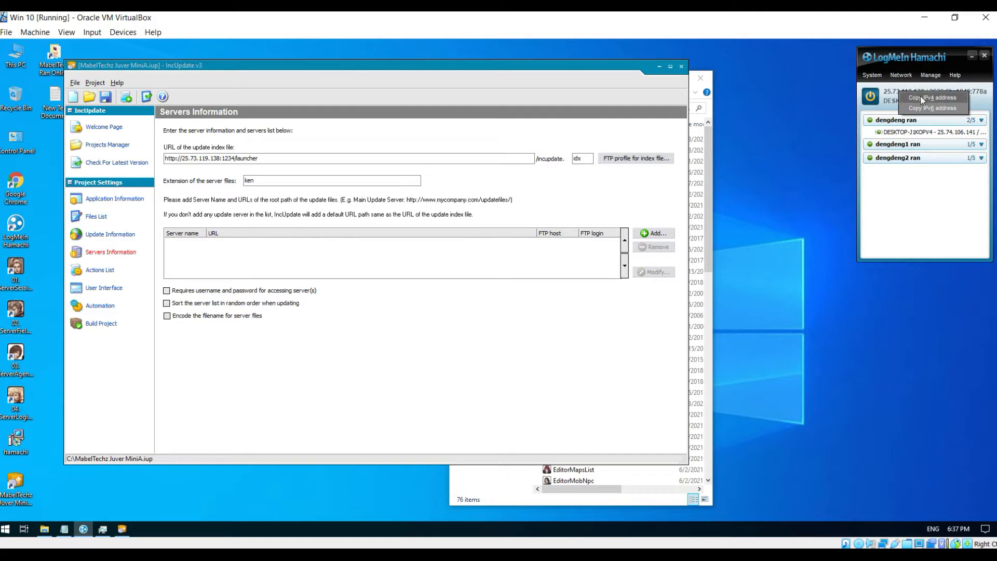
click(922, 97)
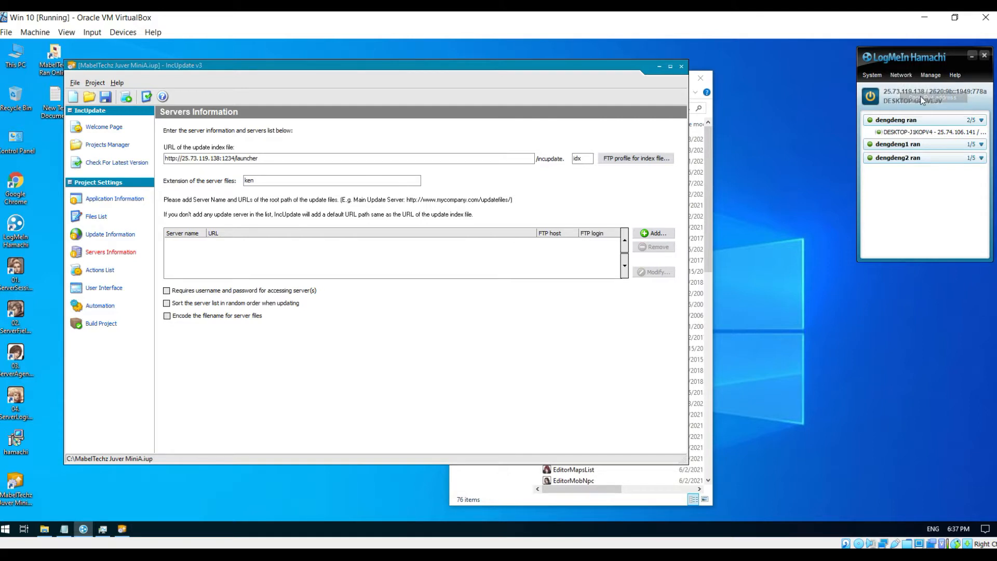
drag(209, 160, 182, 159)
key(super+c)
click(207, 160)
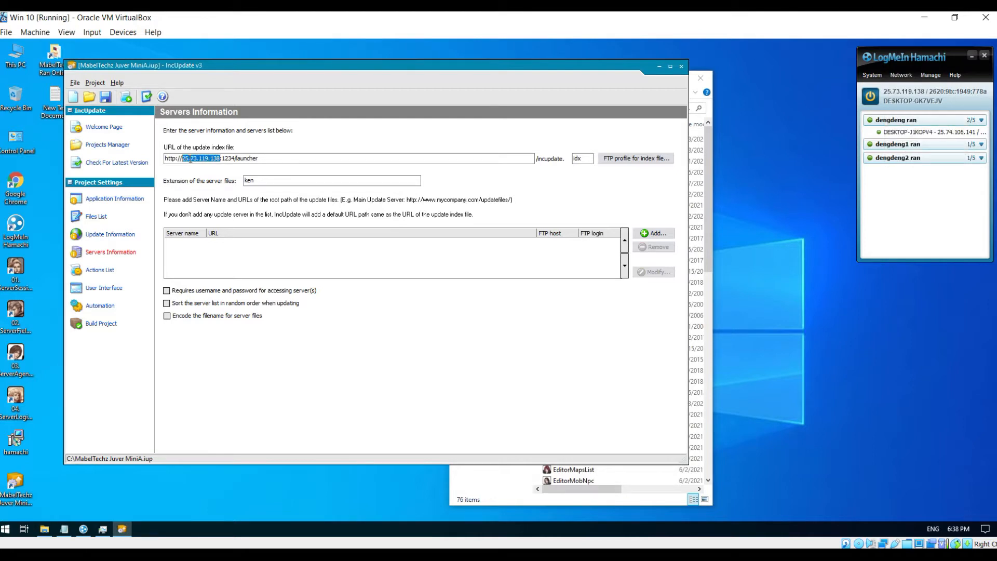
right_click(190, 160)
click(219, 208)
- Go to C:\xampp and launch xampp-control
double_click(15, 57)
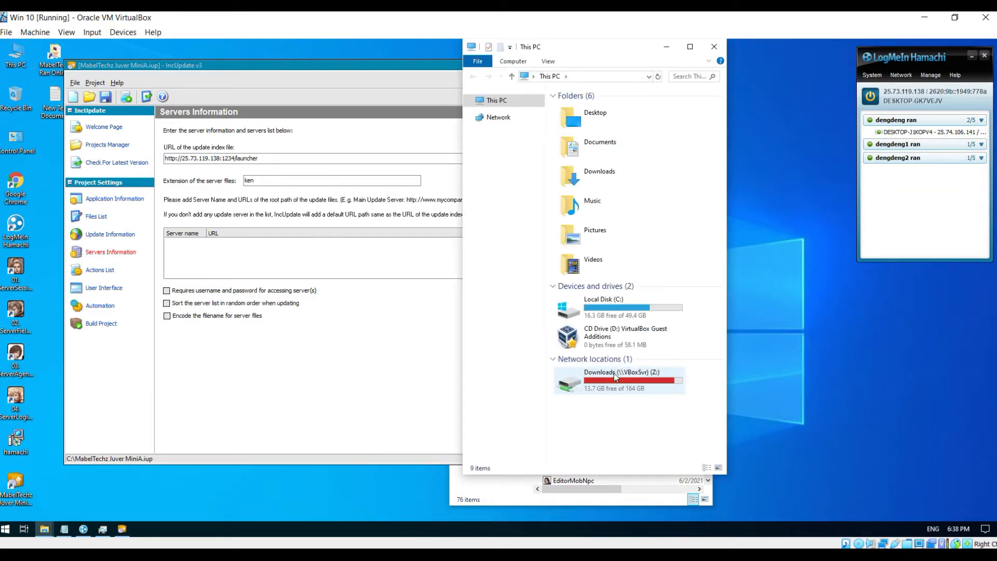
double_click(615, 302)
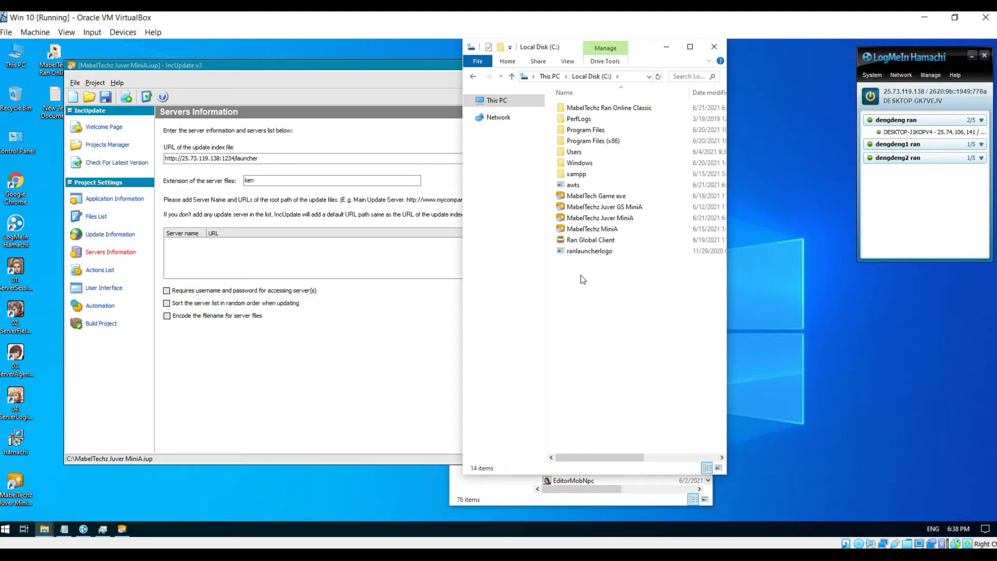
click(582, 176)
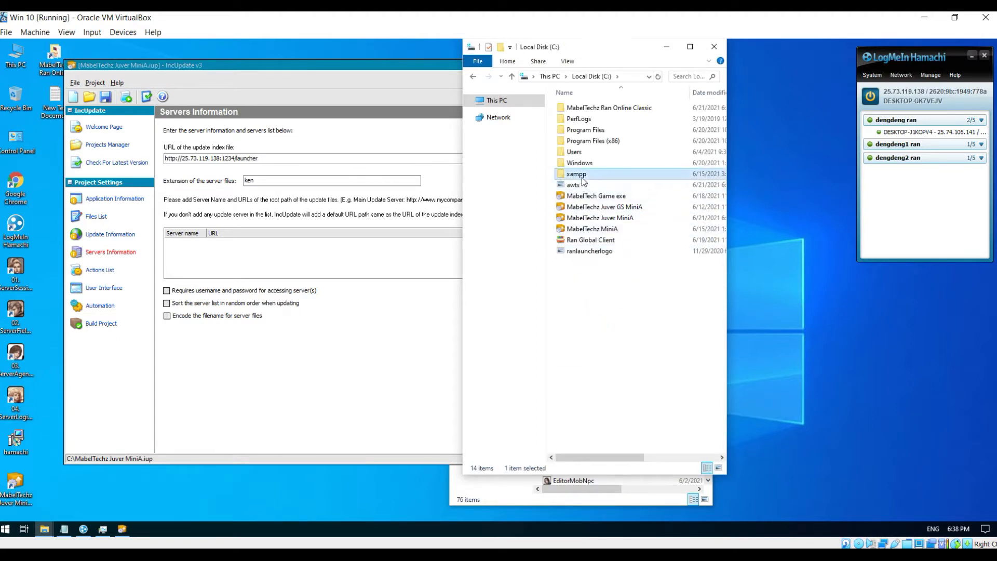
double_click(582, 177)
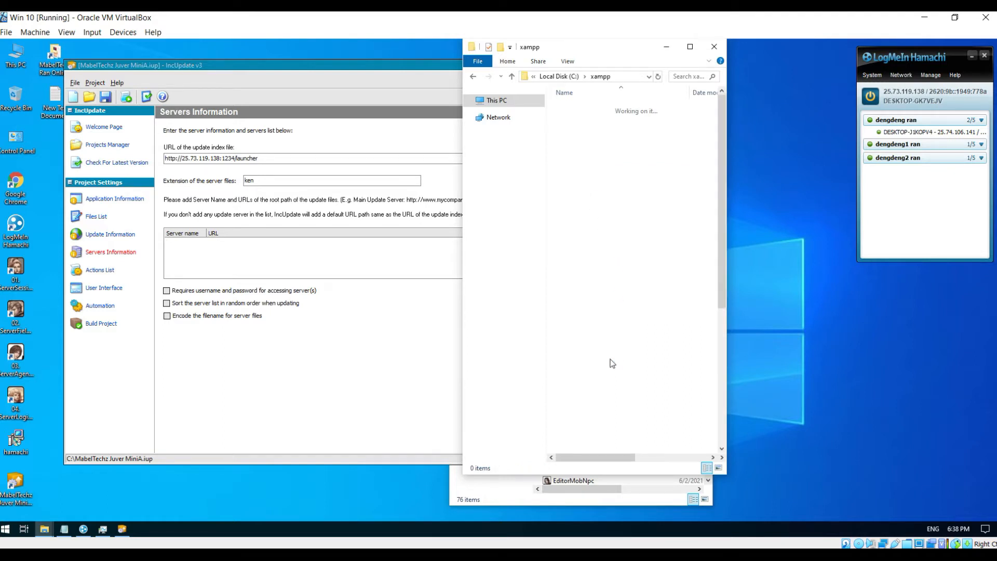
scroll(612, 363, down, 7)
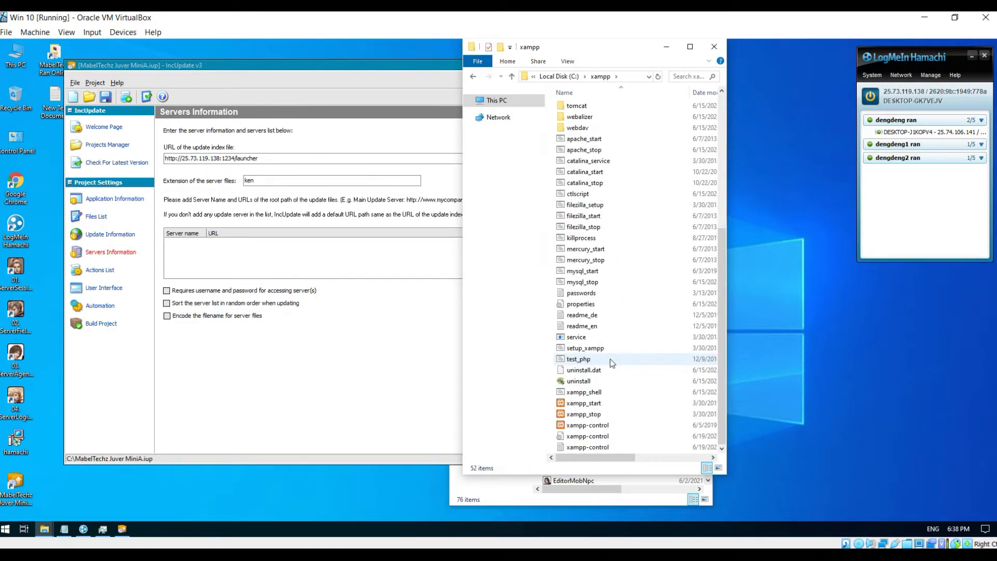
double_click(578, 426)
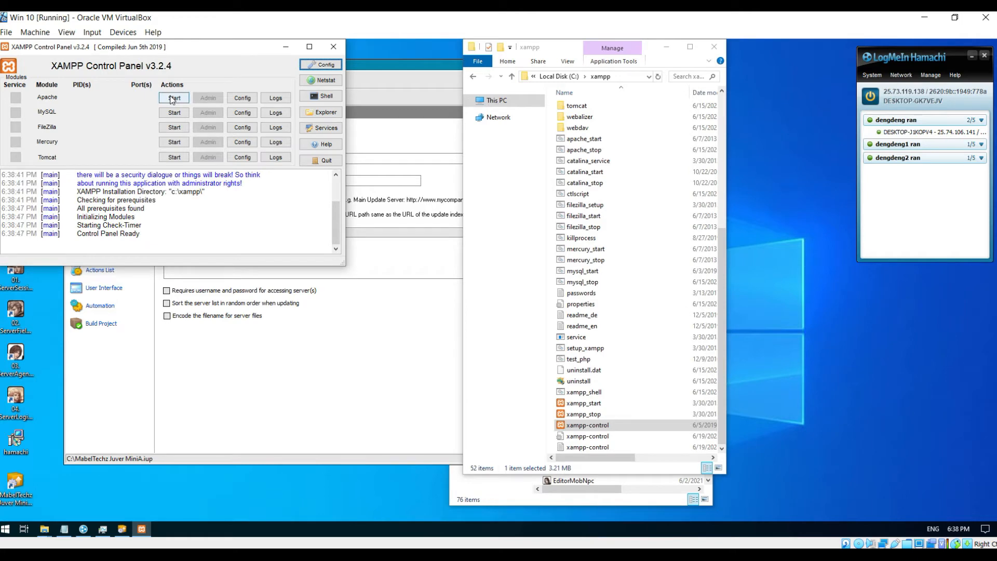
- Start Apache on ports 443 and 1234, then close XAMPP Control Panel
click(174, 98)
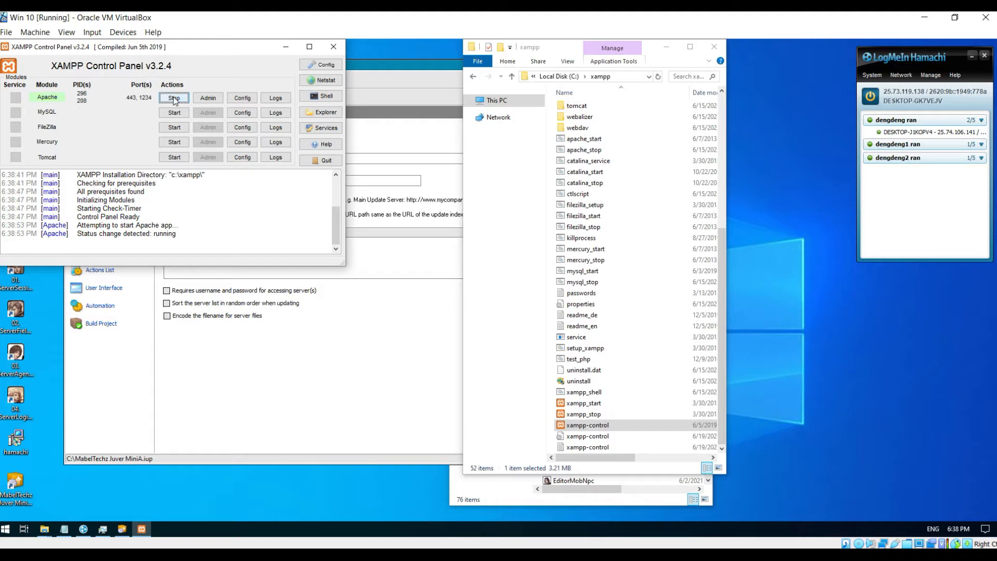
click(334, 47)
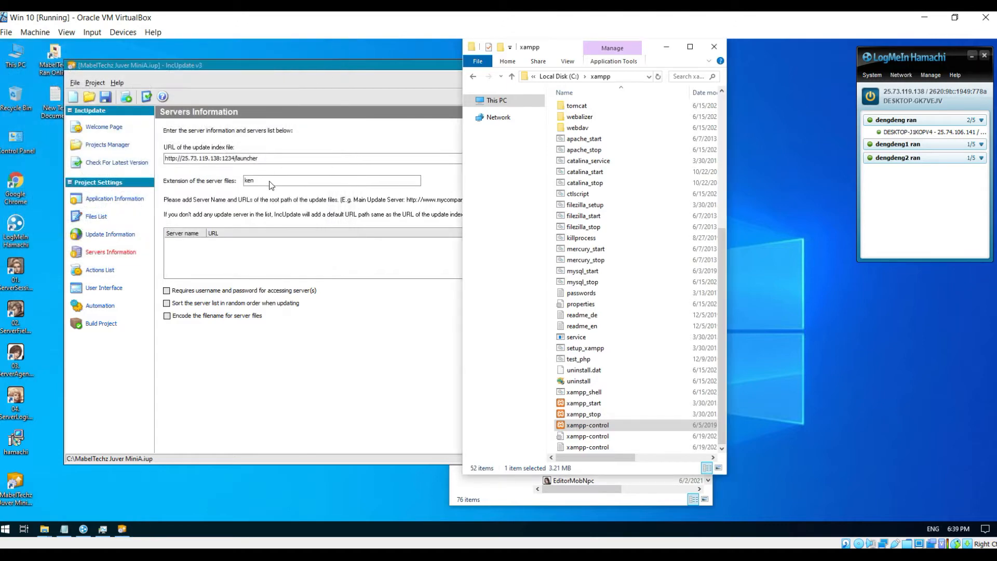
- Save and build the Juver MiniA updater project, confirm completion, and close IncUpdate
click(323, 72)
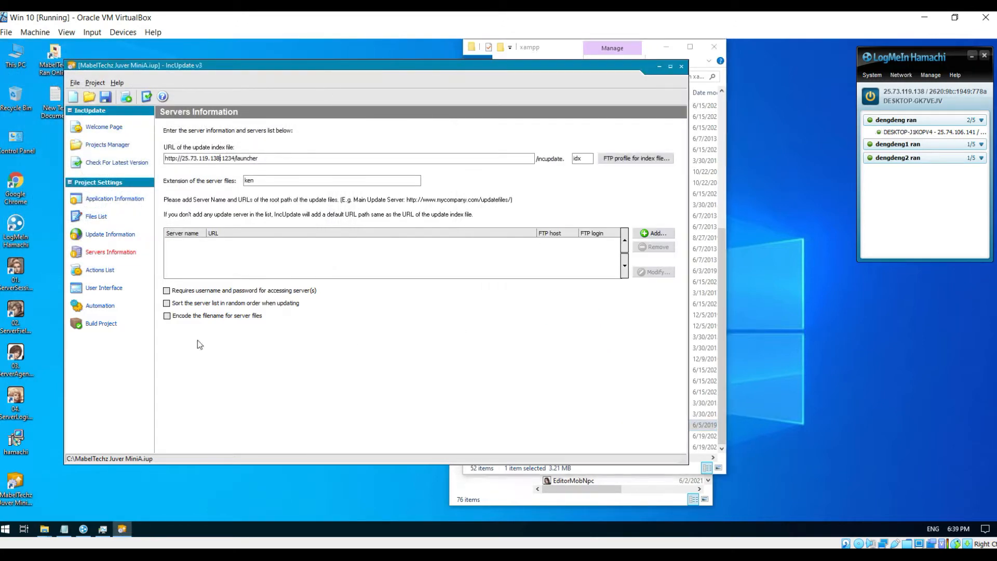
click(100, 325)
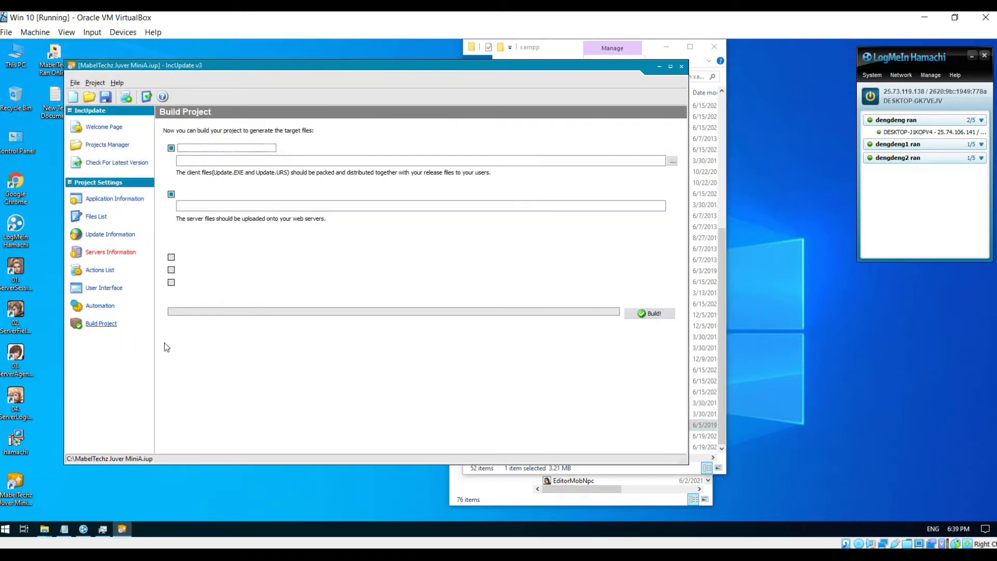
click(647, 315)
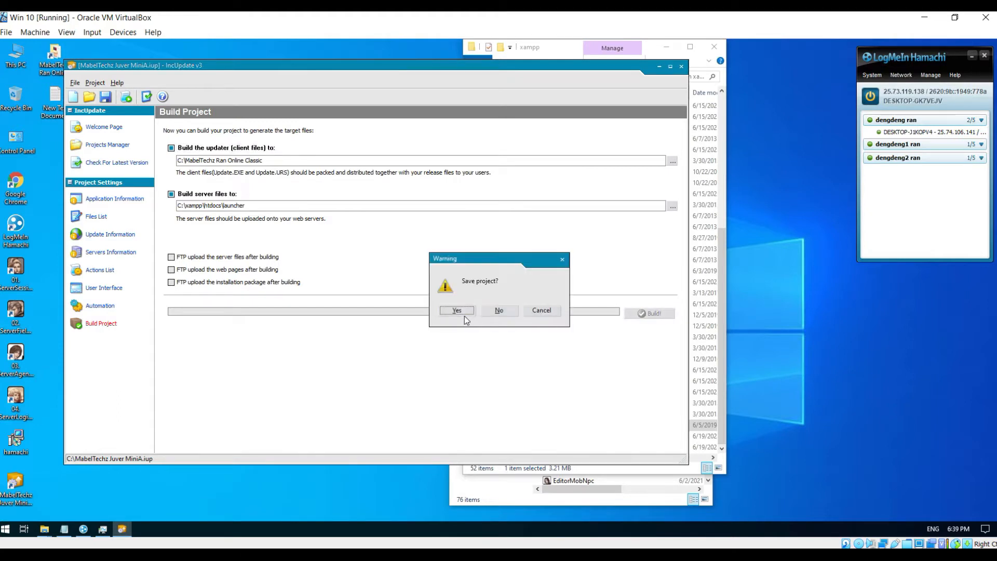
click(465, 316)
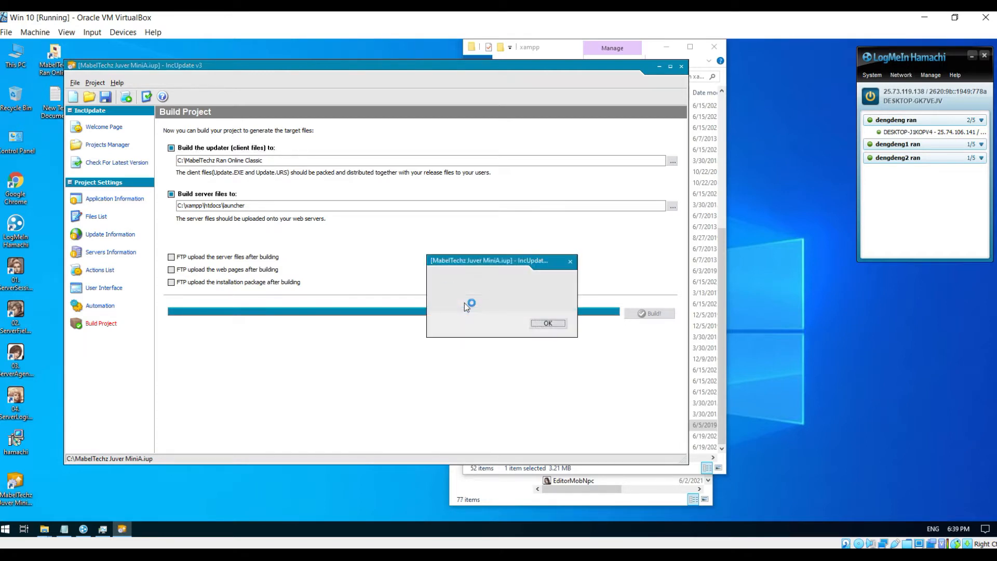
click(540, 322)
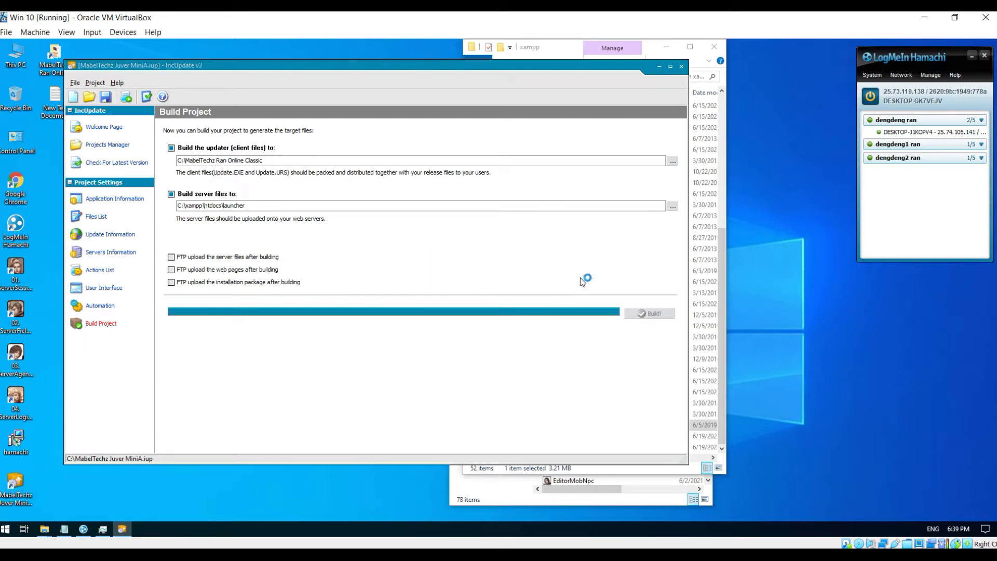
click(681, 67)
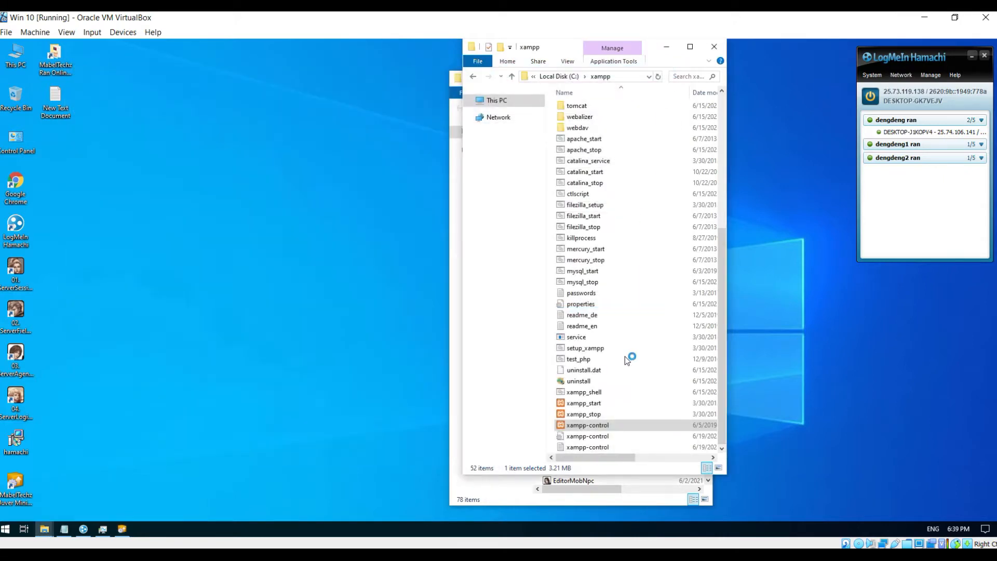
- Close the xampp window and copy the MabelTechz 9class Launcher file and its .URS
scroll(622, 356, up, 1)
scroll(620, 351, up, 6)
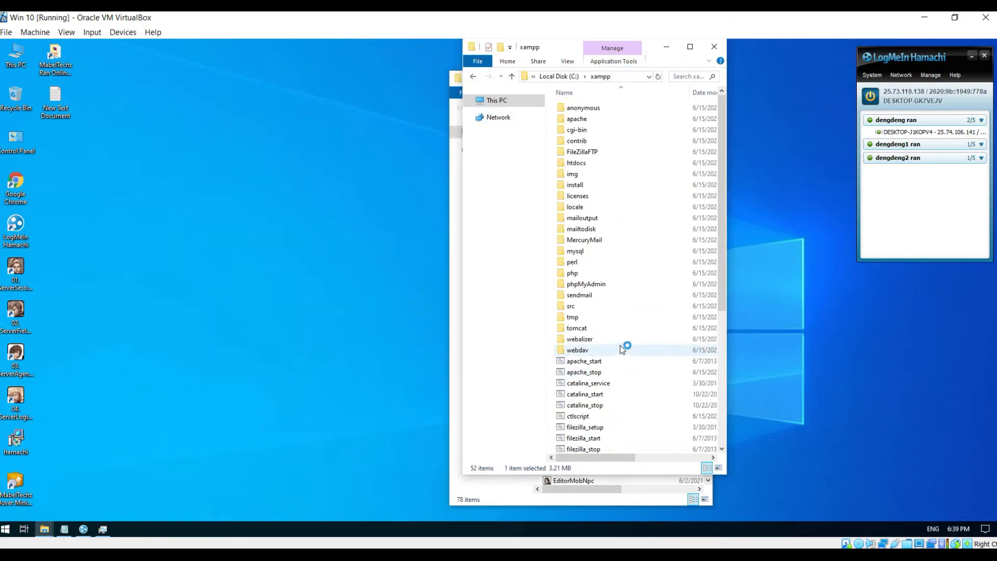
scroll(620, 346, down, 7)
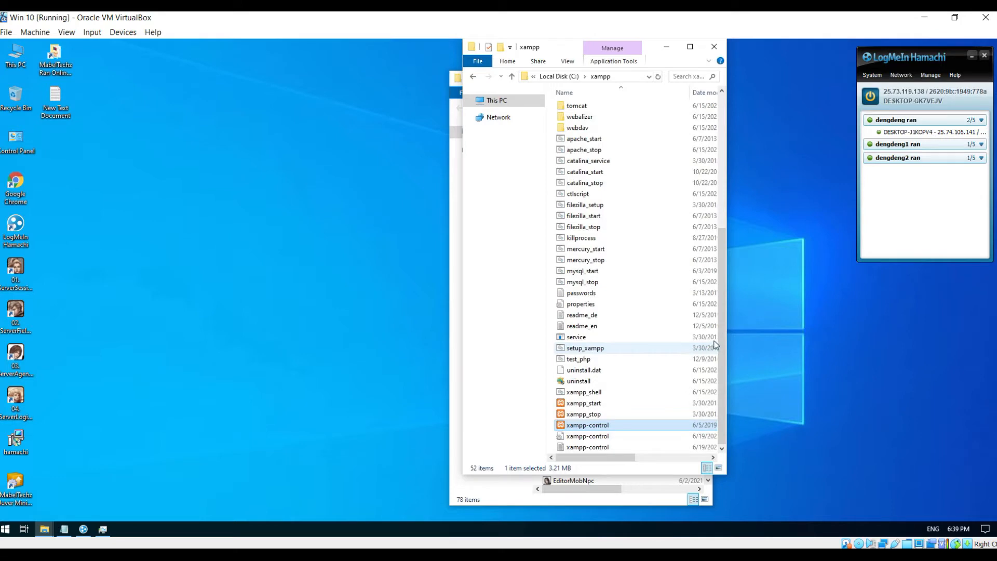
click(714, 47)
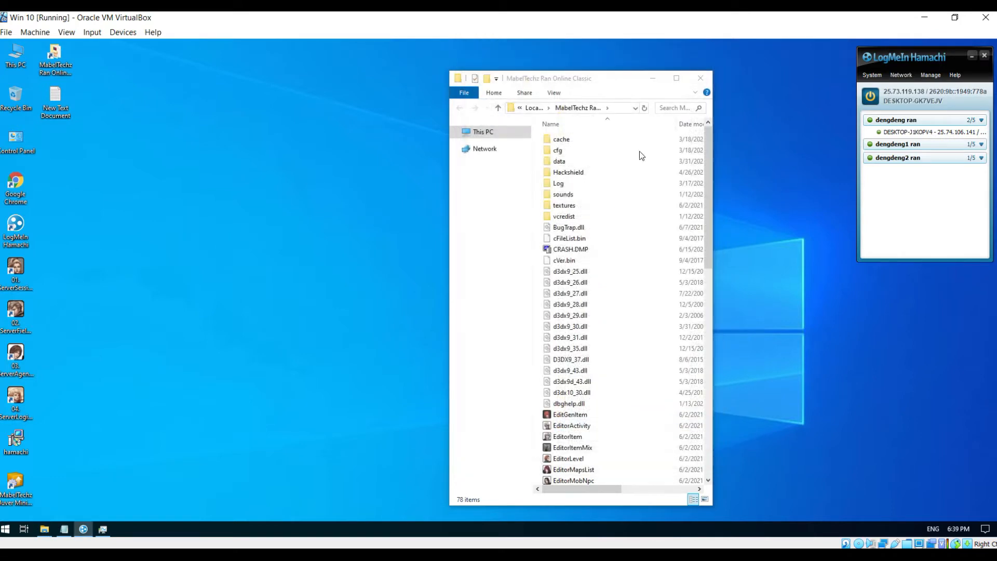
drag(707, 224, 563, 348)
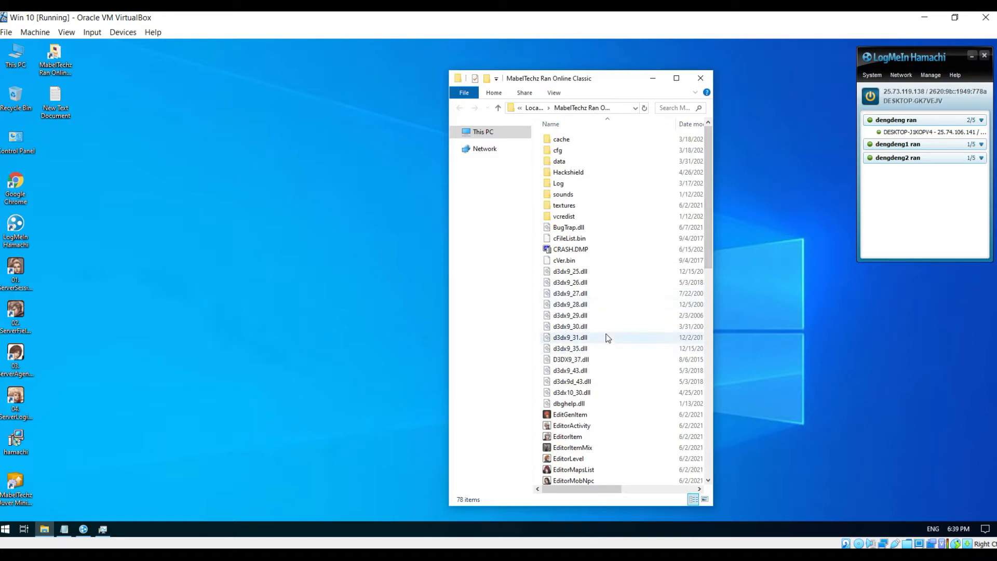
scroll(608, 338, down, 3)
scroll(607, 332, up, 3)
scroll(605, 330, down, 5)
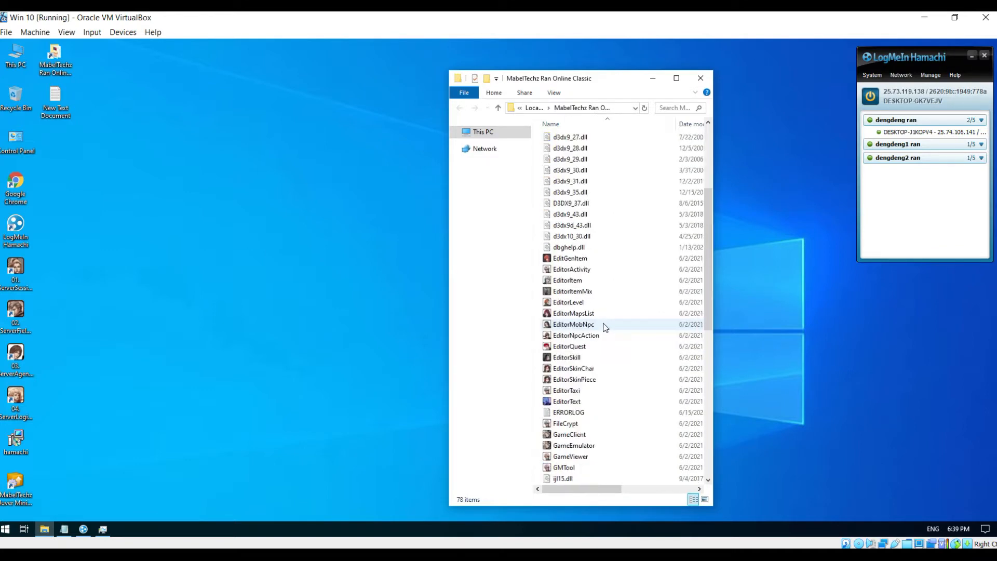
scroll(603, 326, down, 10)
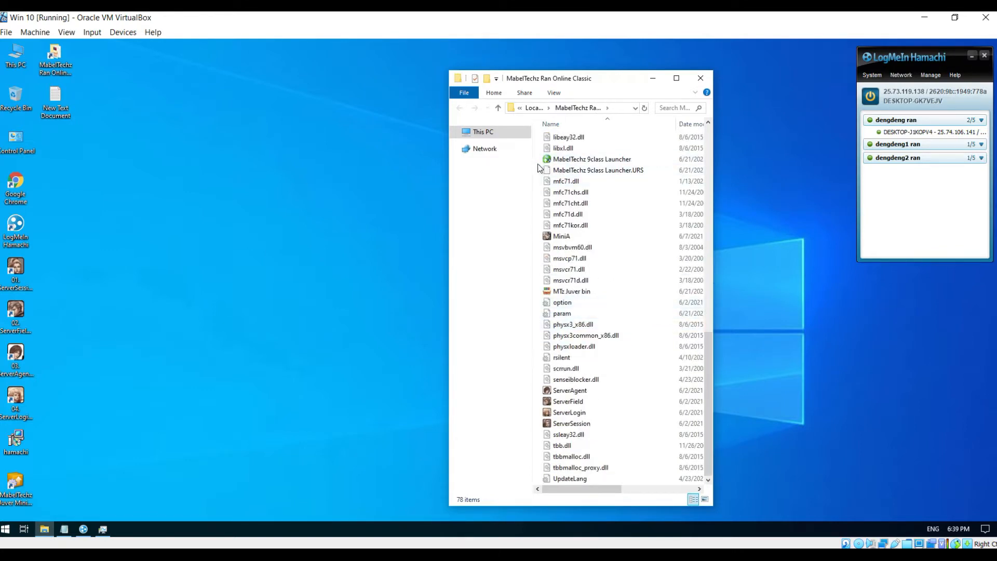
drag(538, 162, 550, 171)
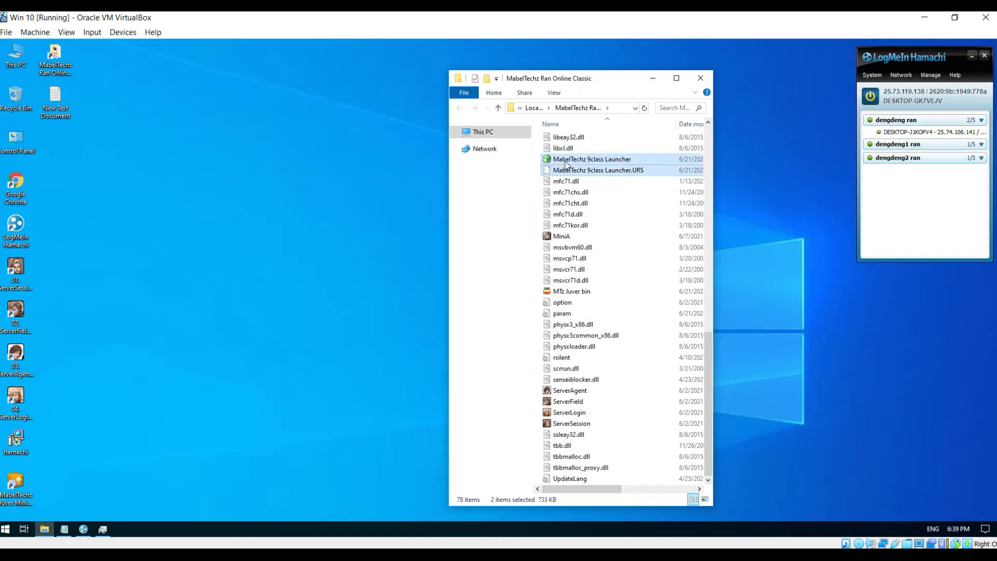
right_click(565, 164)
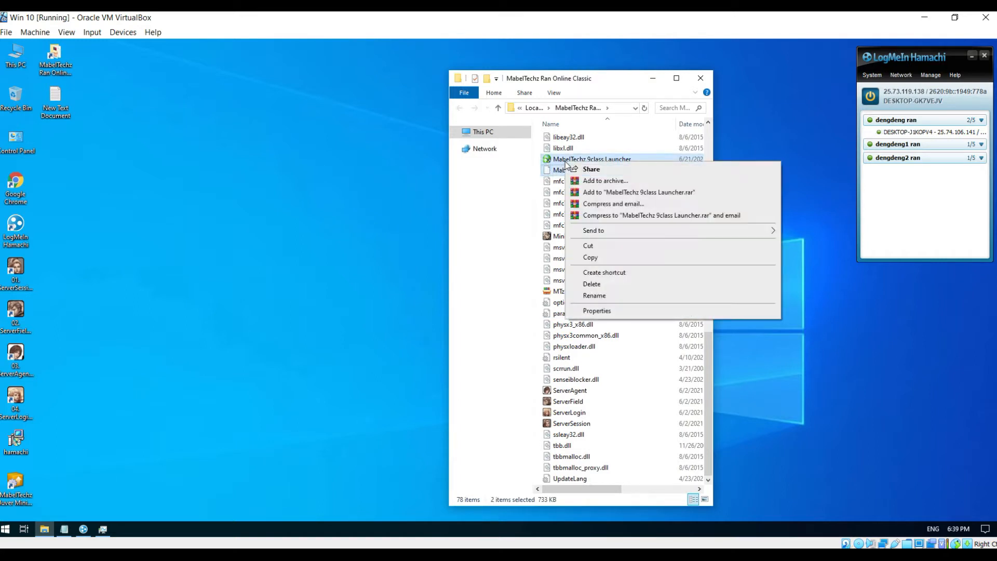
click(609, 262)
- Paste both launcher files into Downloads (Z:)\MabelTechz Ran Online Client and close the window
double_click(17, 59)
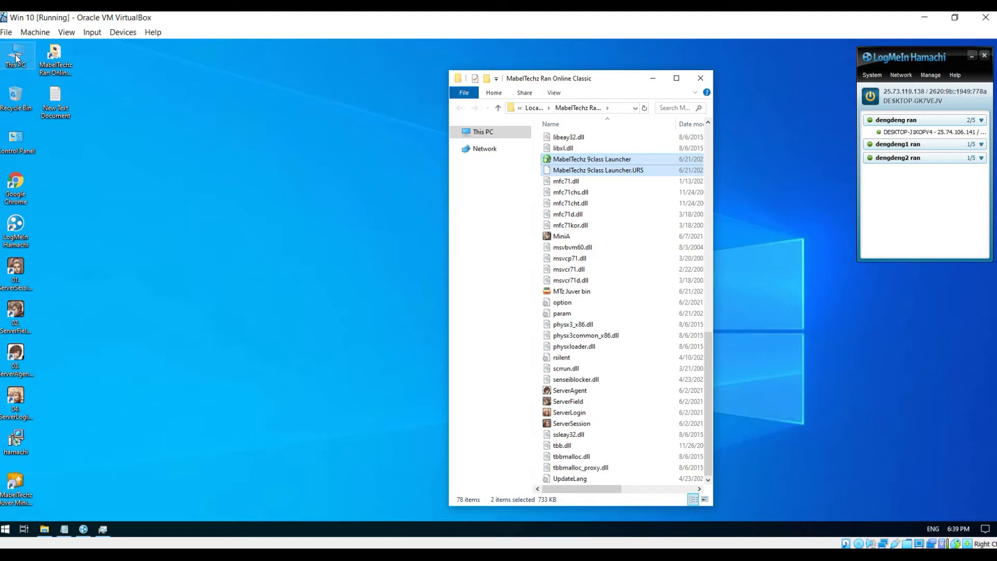
double_click(17, 59)
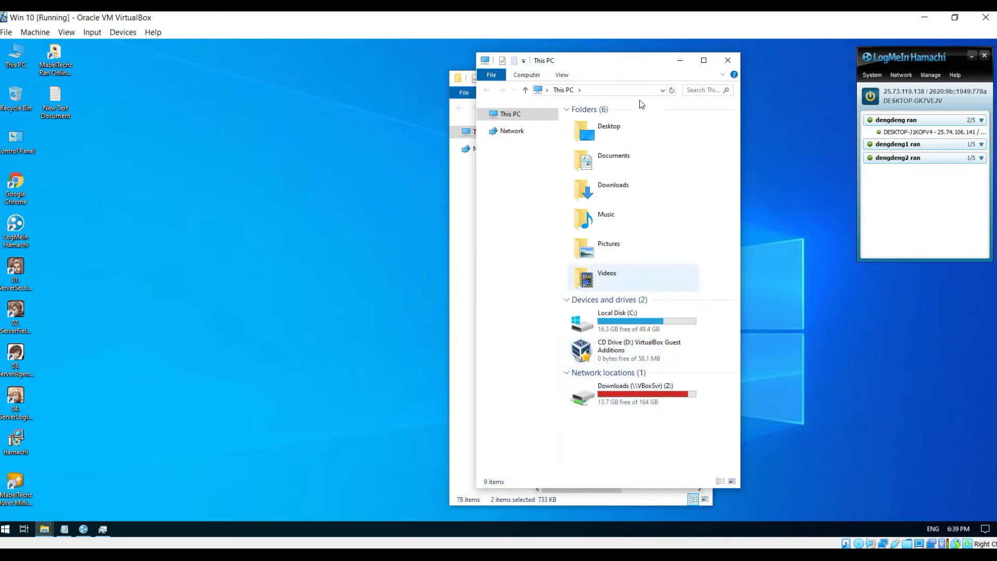
drag(632, 69, 285, 78)
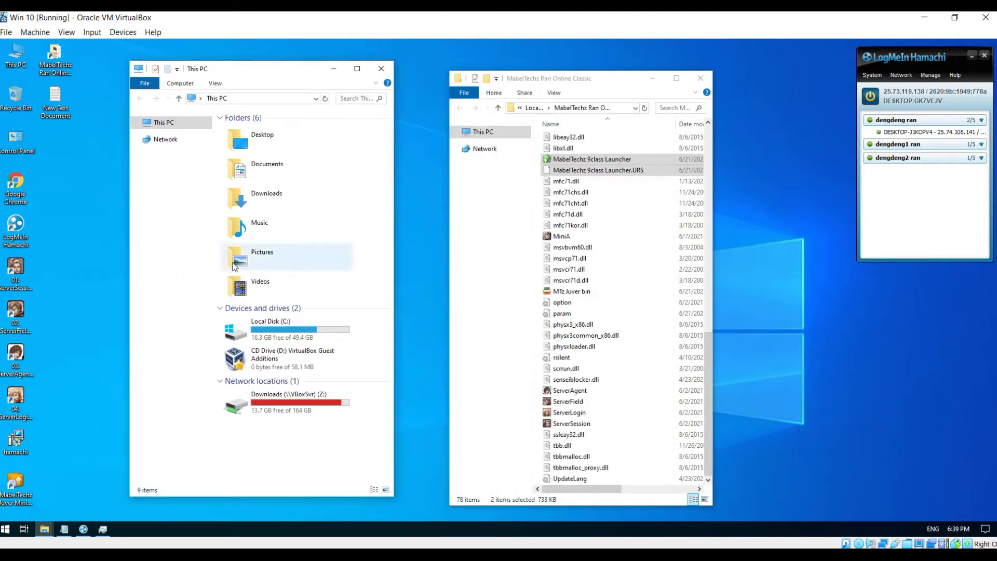
click(287, 398)
double_click(287, 397)
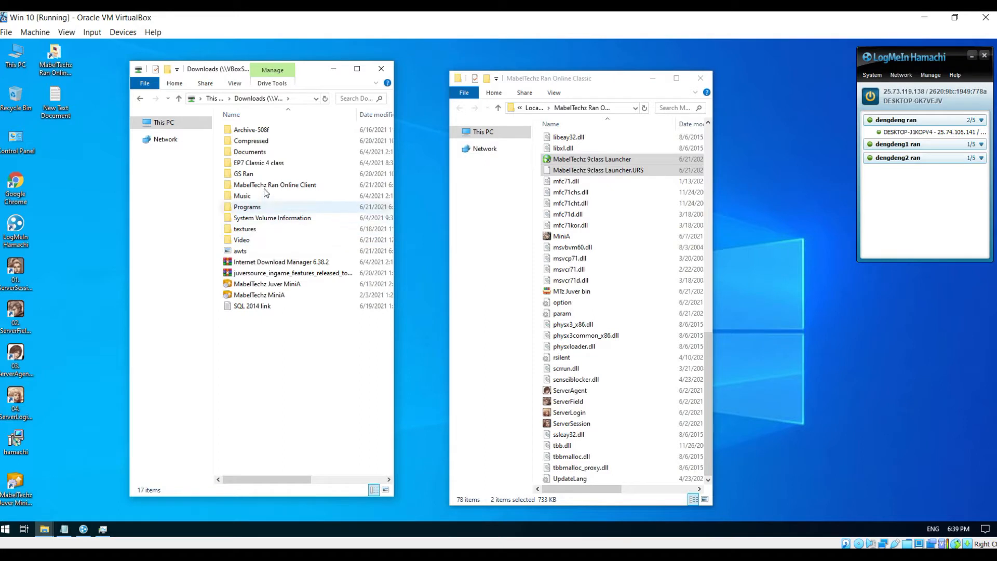
click(264, 186)
double_click(265, 186)
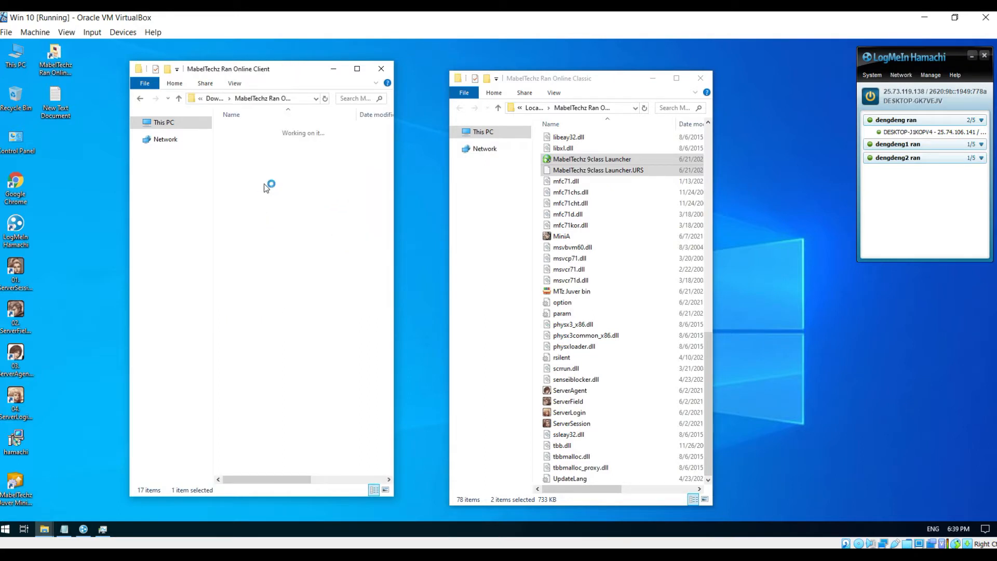
scroll(273, 291, down, 7)
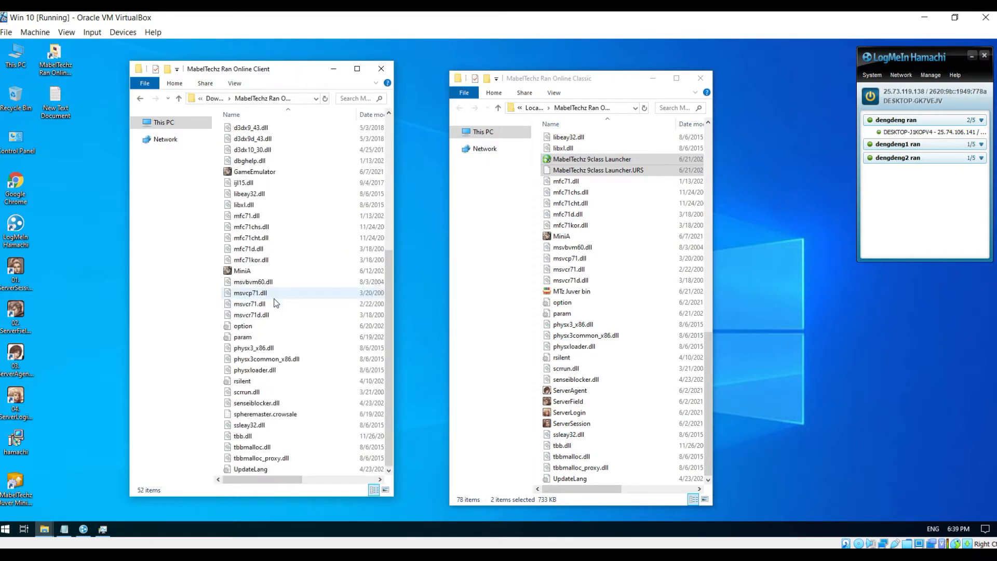
right_click(217, 312)
click(252, 382)
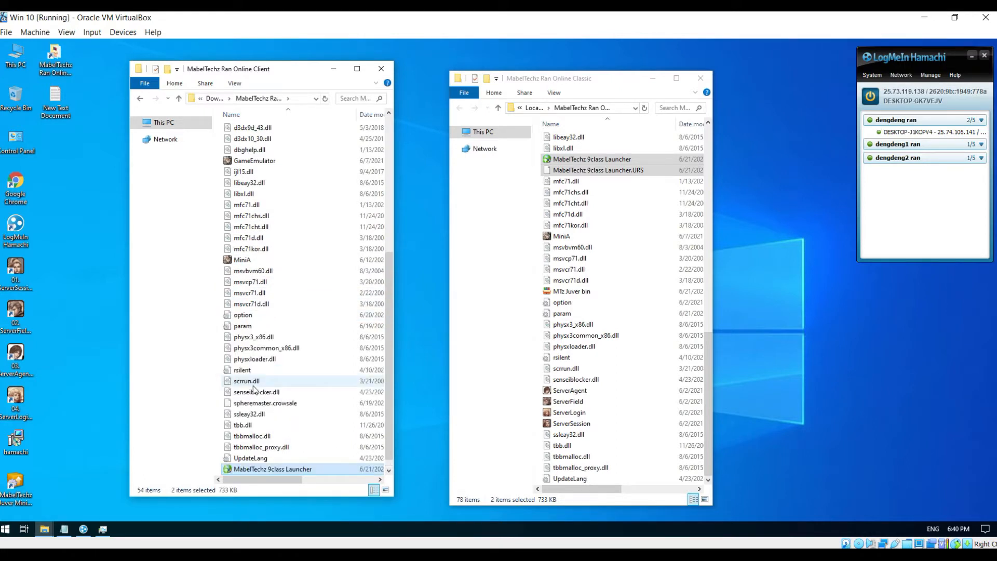
click(381, 68)
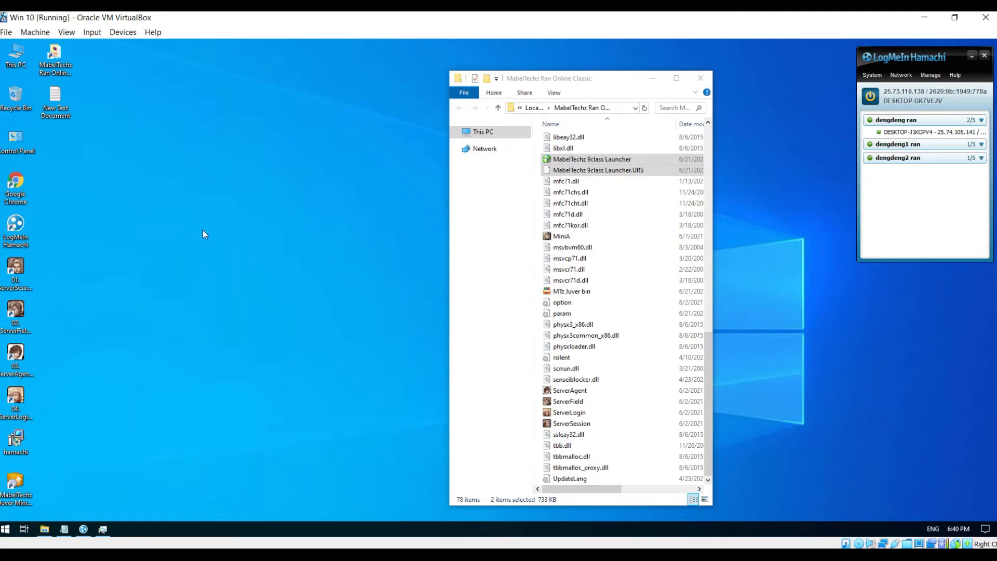
- Start the 01.ServerSession server and close its console
double_click(16, 270)
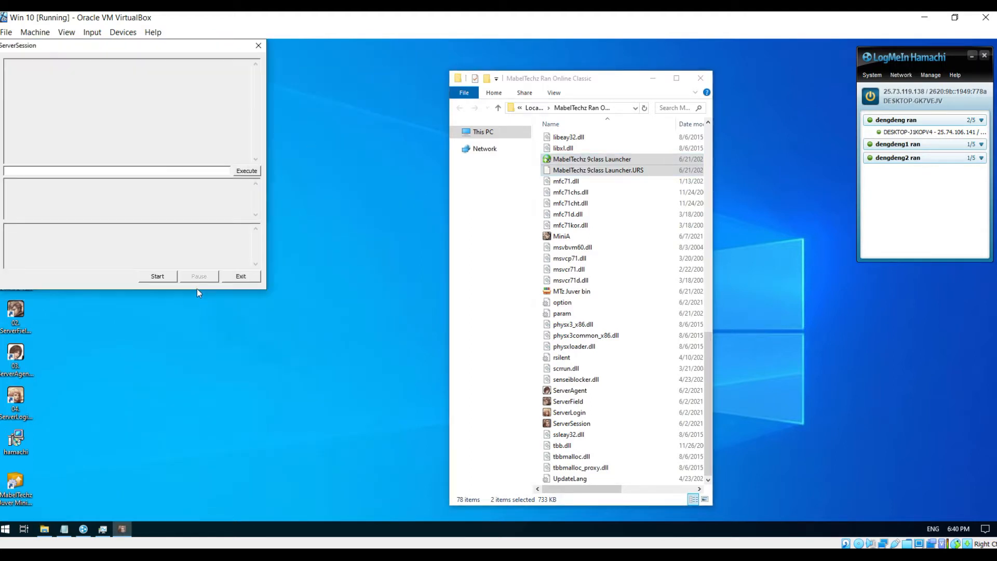
click(157, 275)
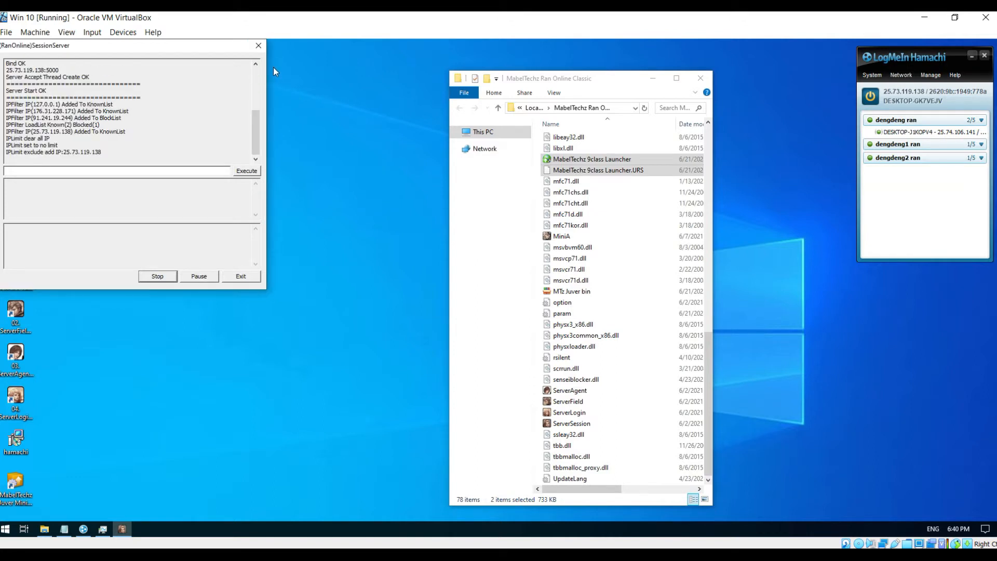
click(260, 47)
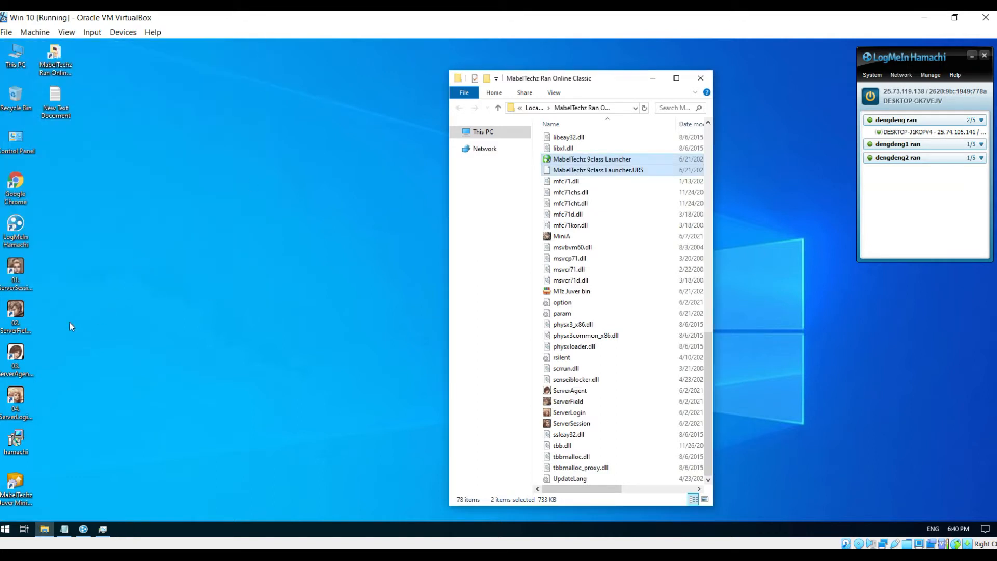
- Start the 02.ServerField server and close its console, then open 03.ServerAgent
double_click(16, 315)
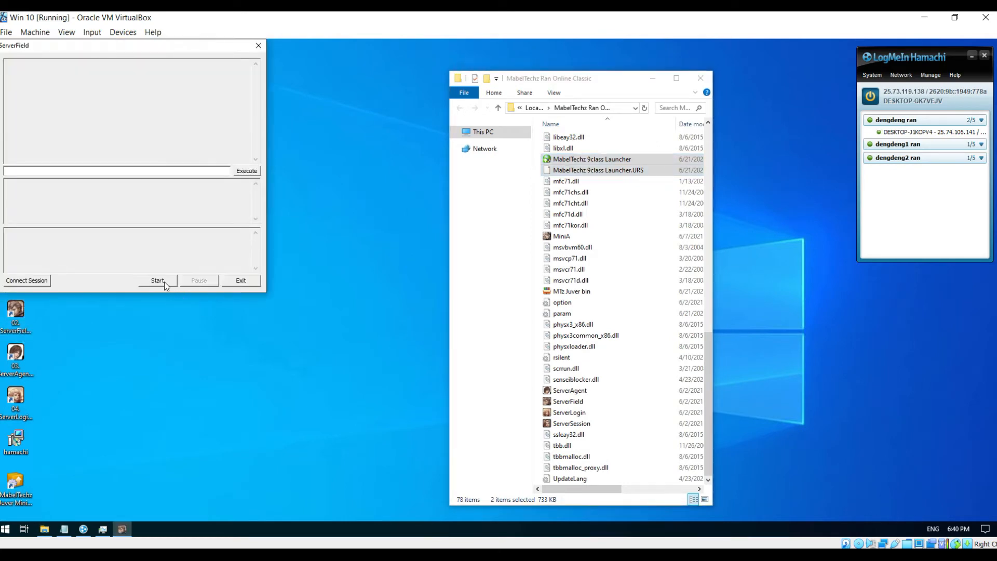
click(158, 280)
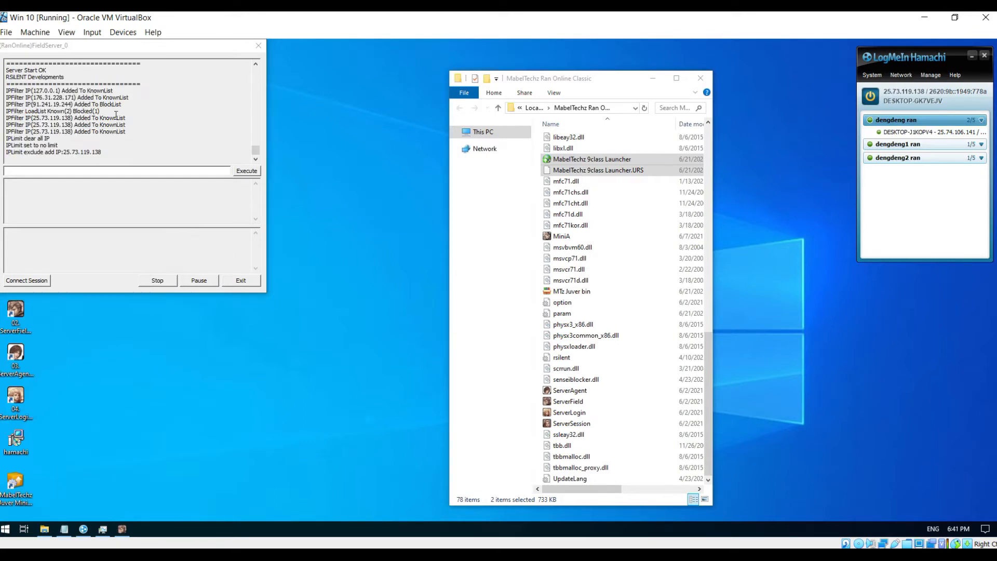
click(260, 46)
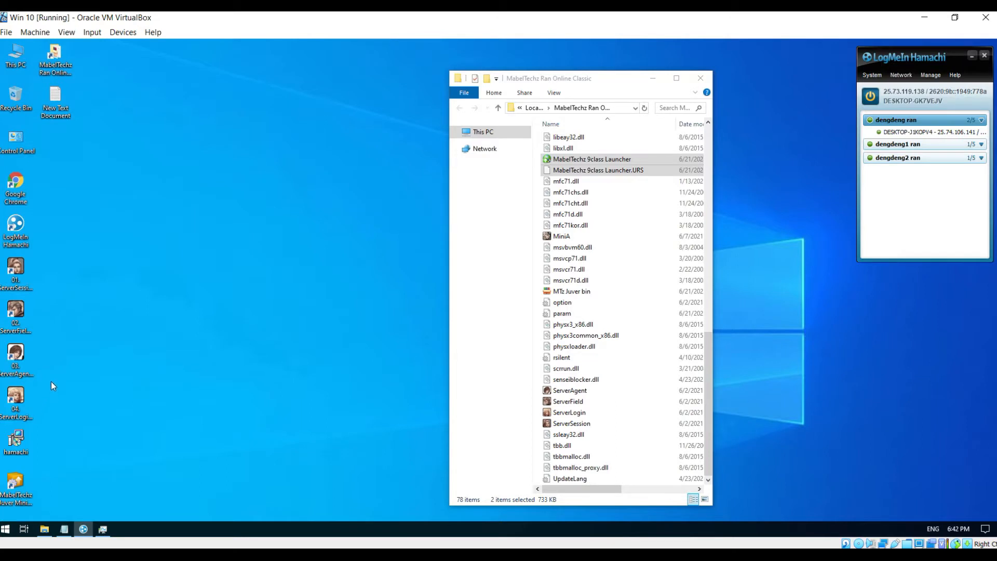
double_click(29, 363)
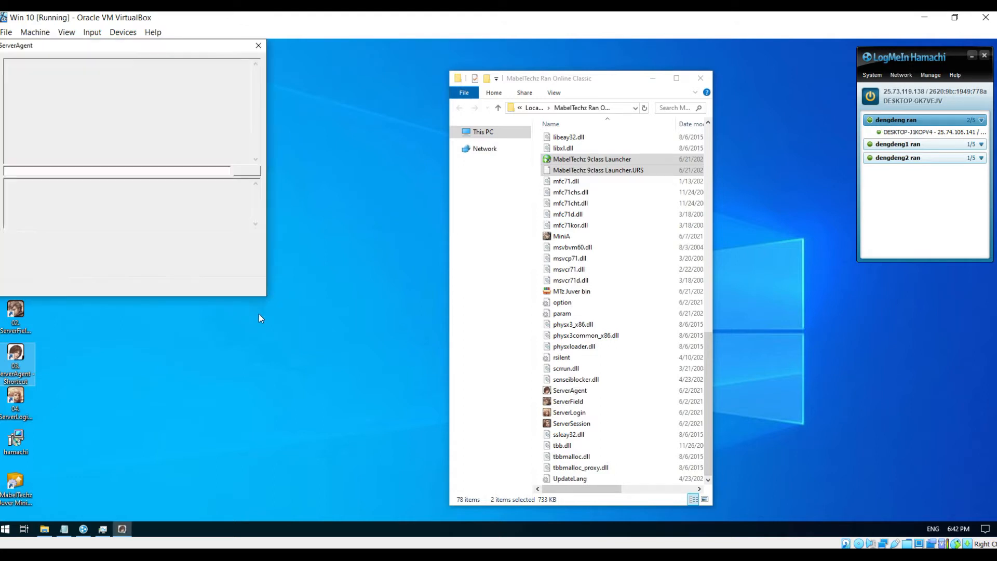
- Start ServerAgent and then 04.ServerLogin, closing each console after Server Start OK
click(171, 287)
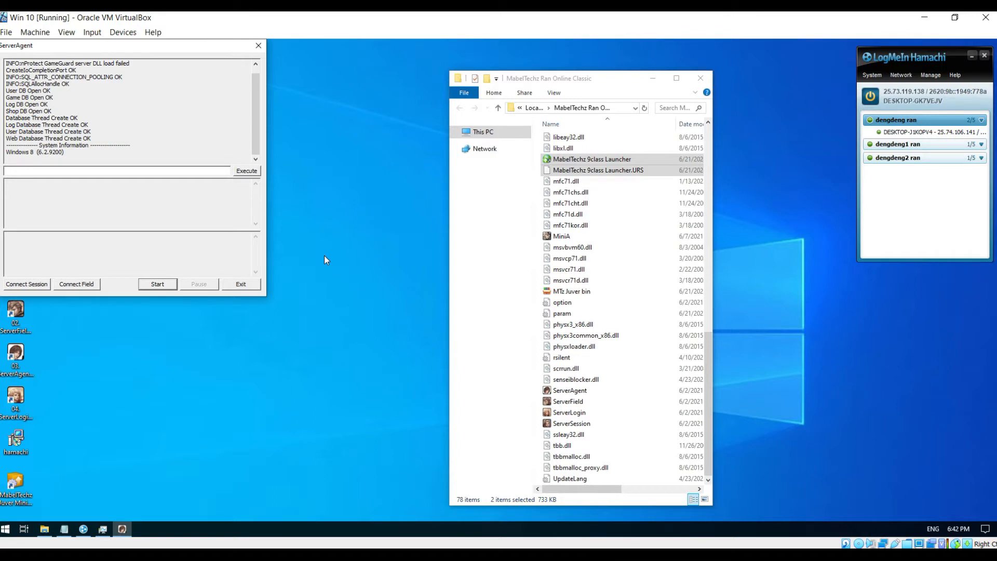
click(261, 46)
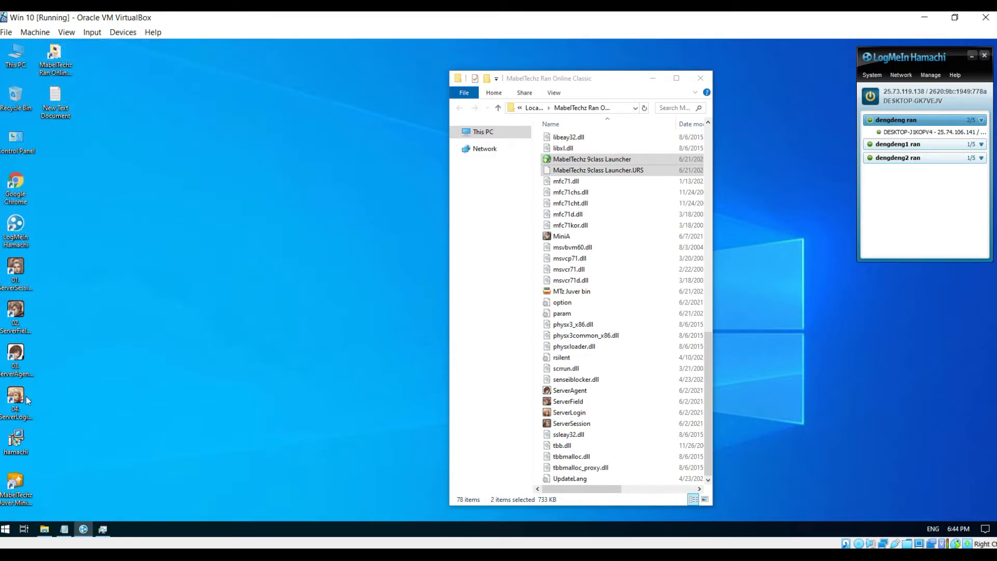
double_click(27, 403)
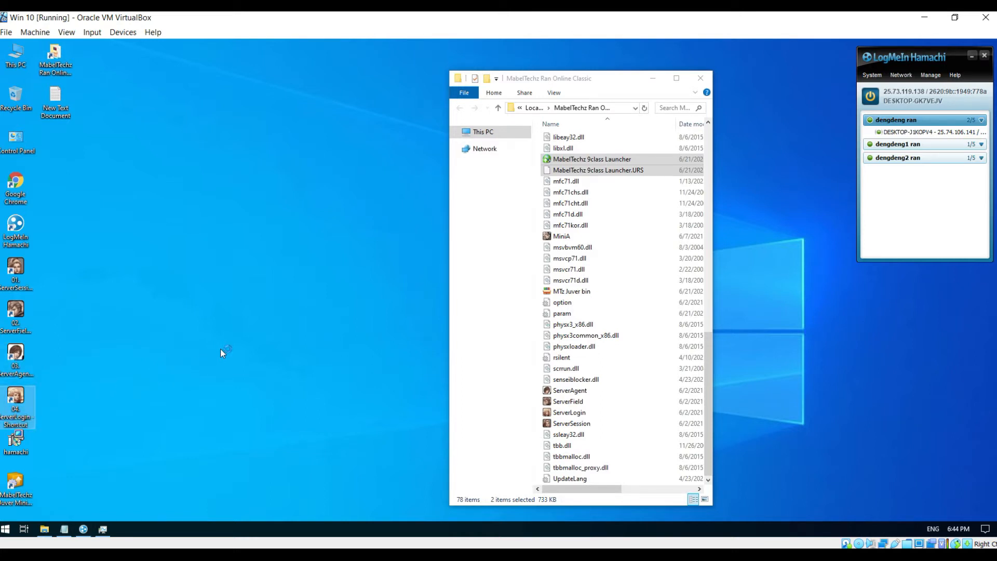
click(167, 333)
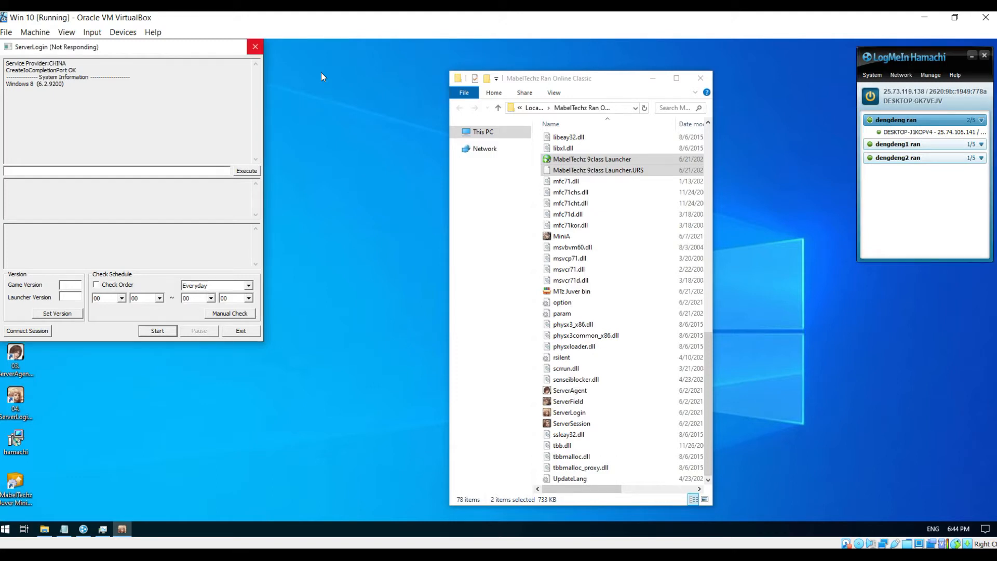
click(257, 46)
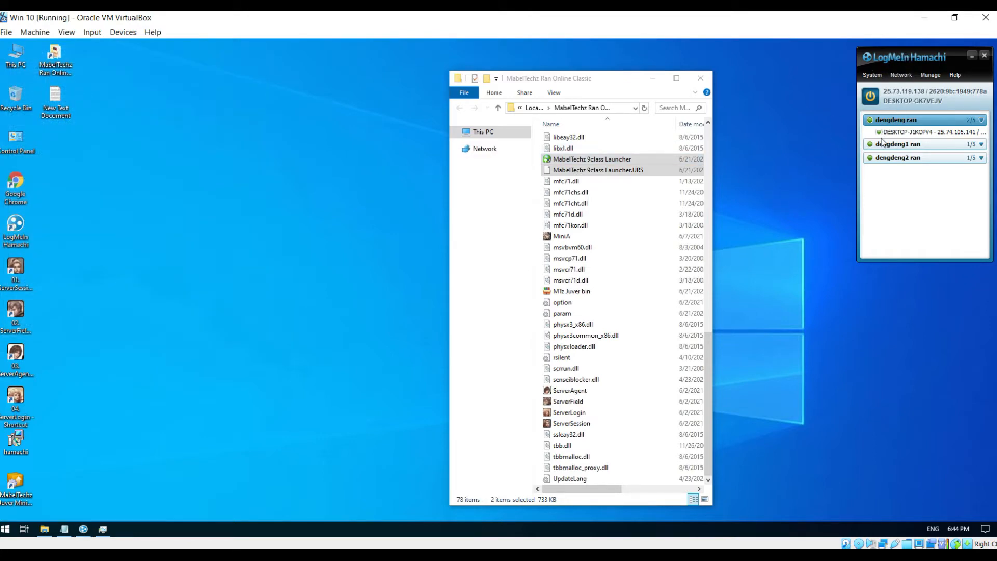
- Create Hamachi network 'MabelTechz Ran', entering and confirming its password
mouse_move(905, 118)
click(900, 76)
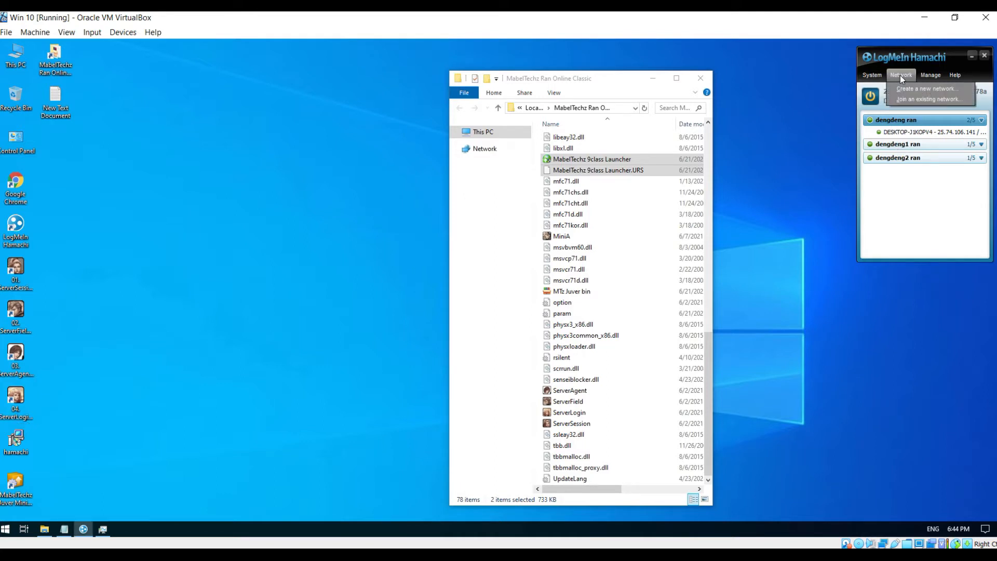
click(910, 89)
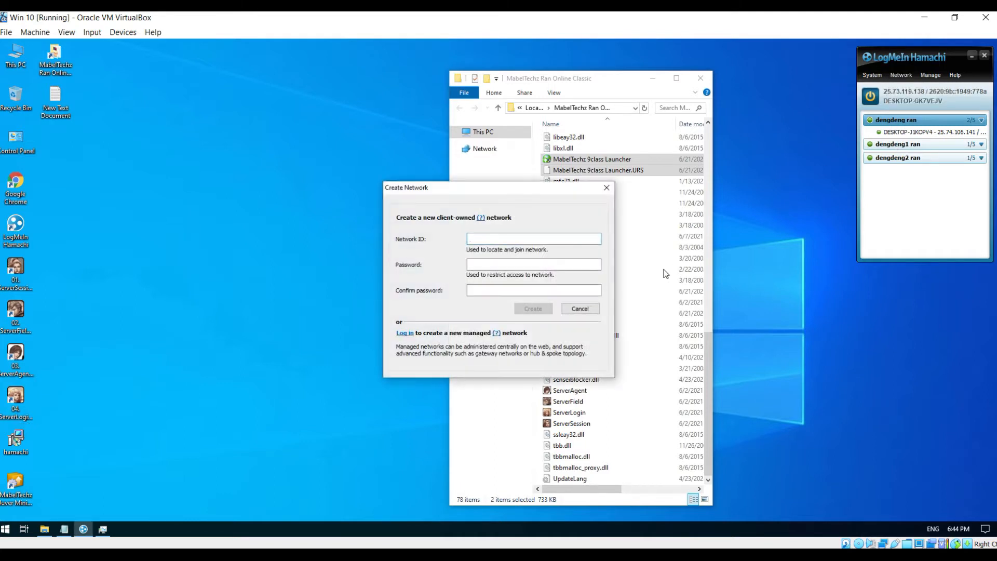
text(MabelTechz Ran)
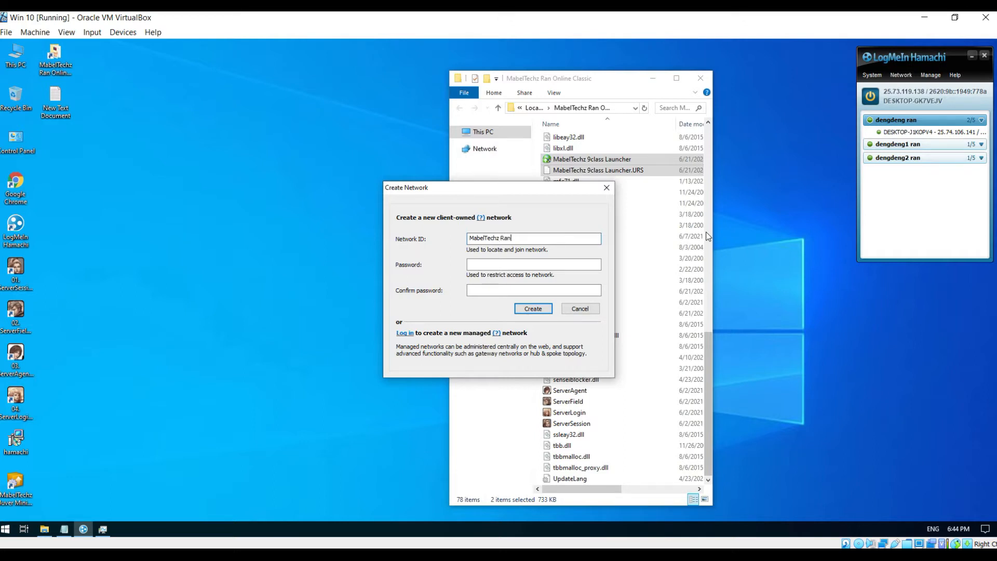
click(532, 265)
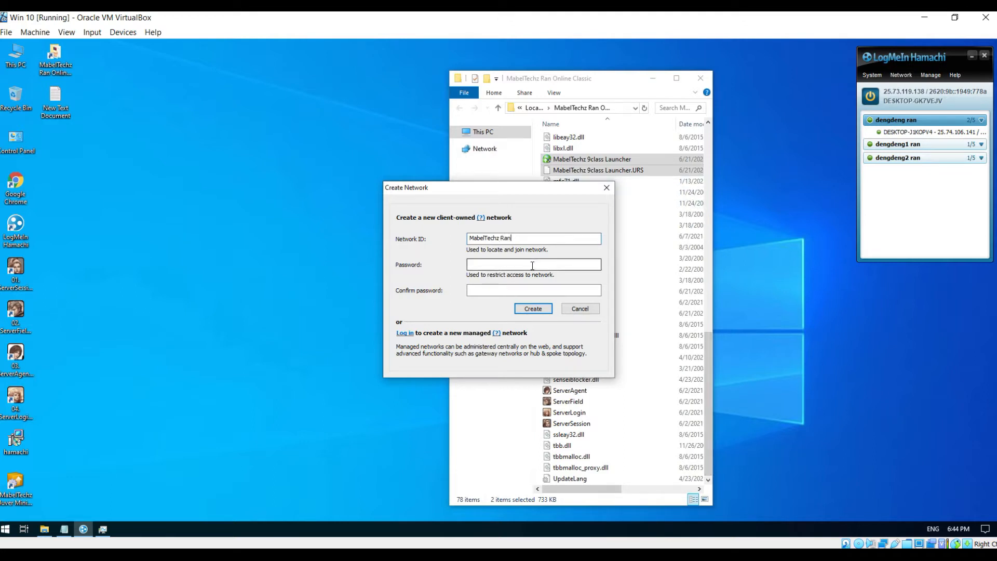
text(••••)
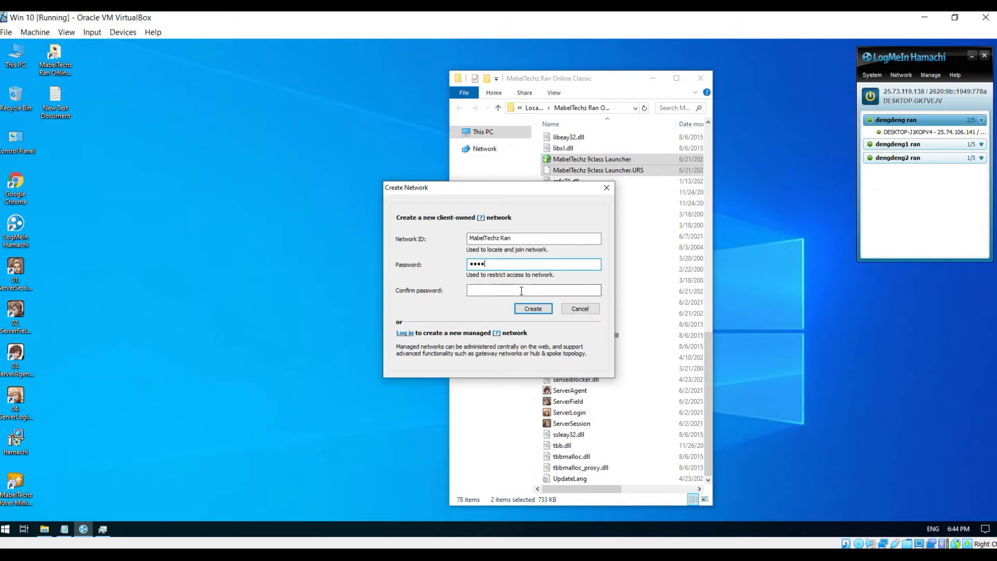
click(508, 291)
text(••••)
click(529, 307)
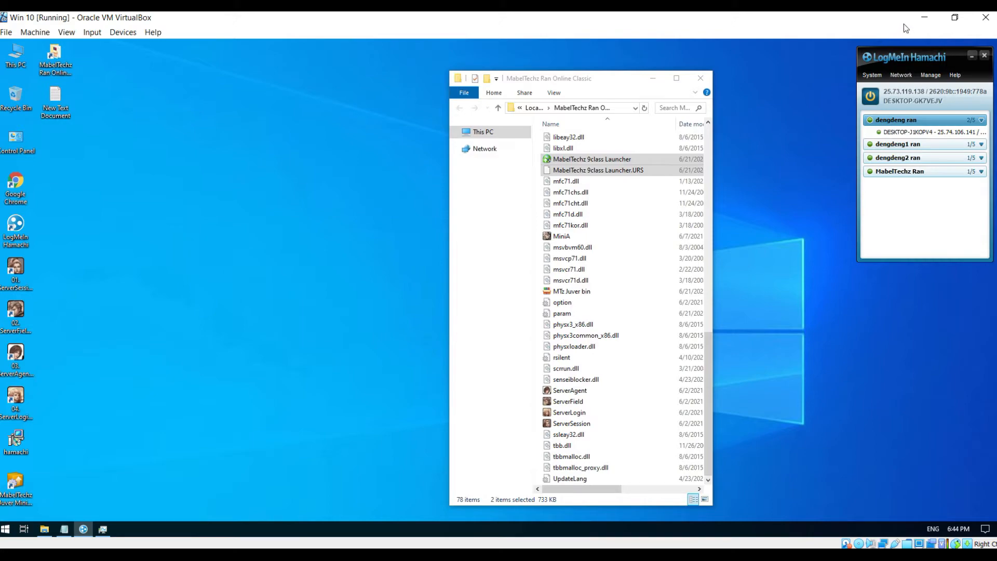
- Minimize VirtualBox and join the 'MabelTechz Ran' Hamachi network, entering its network password
click(921, 21)
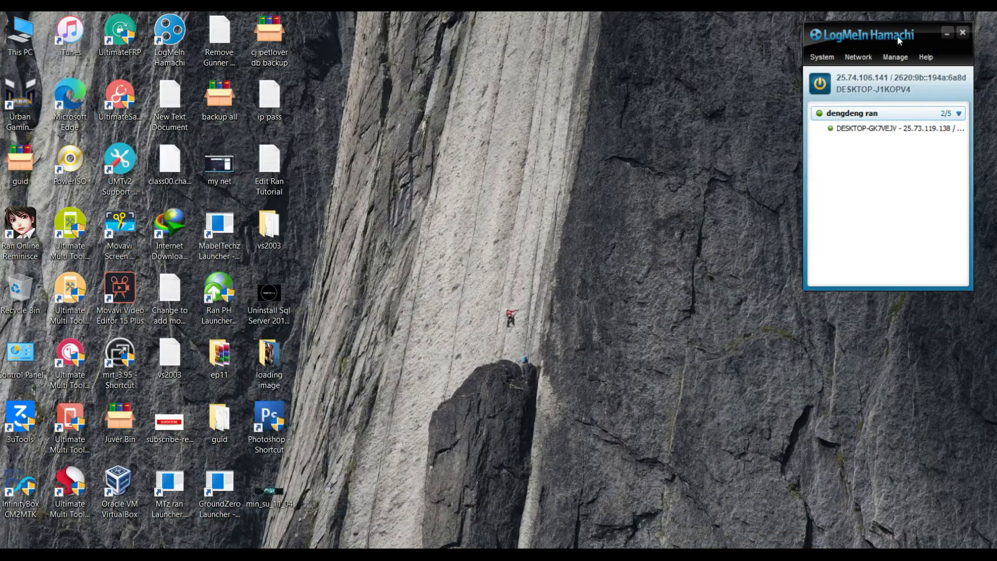
click(858, 61)
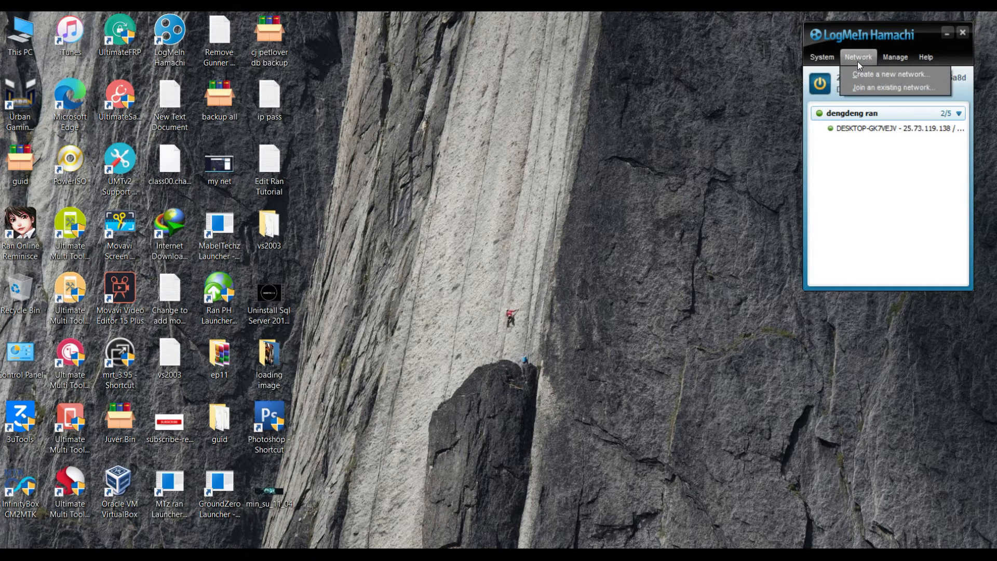
click(877, 88)
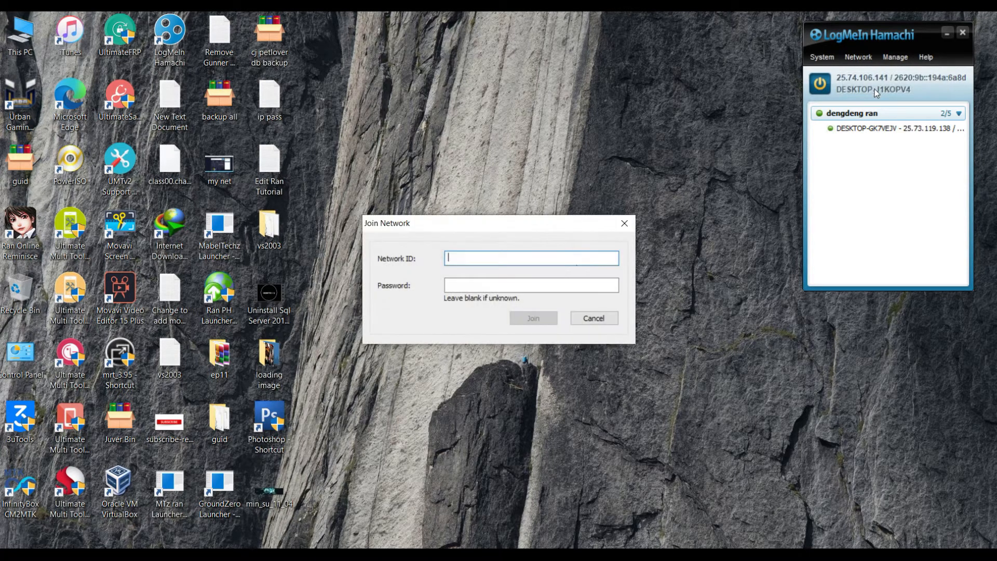
text(MabelTechz Ran)
key(Tab)
text(••••)
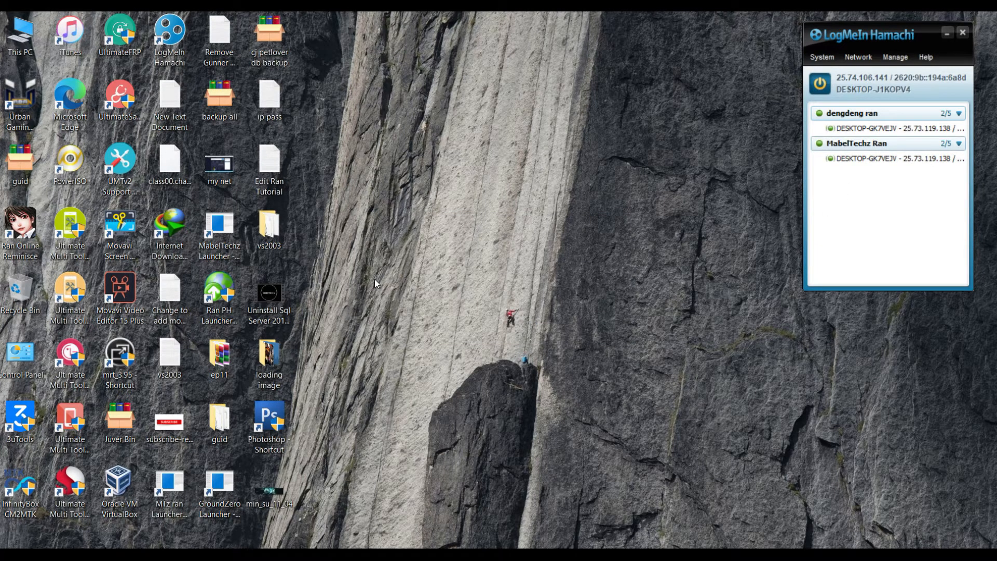
- Run MabelTechz 9class Launcher from Downloads\MabelTechz Ran Online Client and finish the update check
double_click(24, 36)
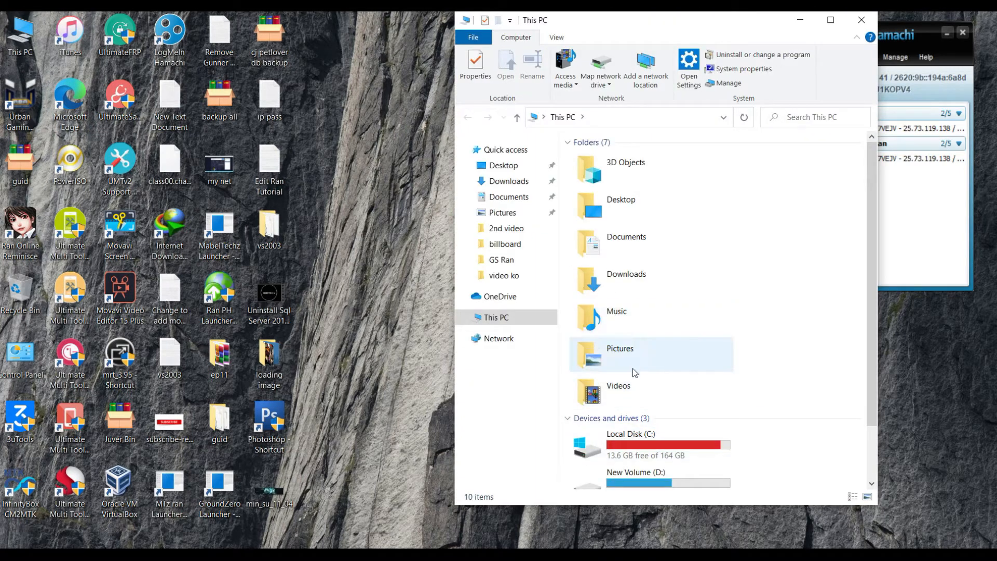
double_click(629, 275)
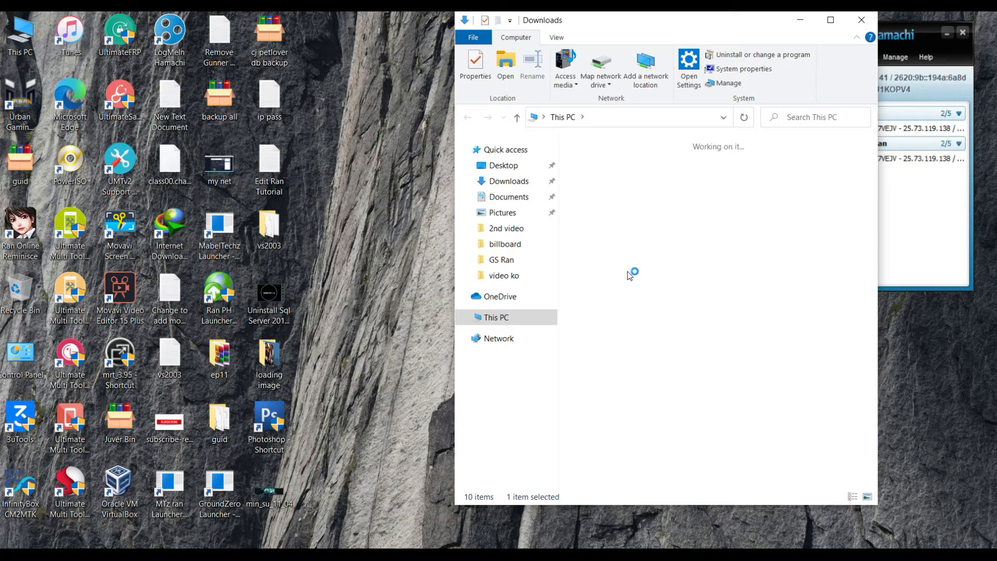
double_click(647, 193)
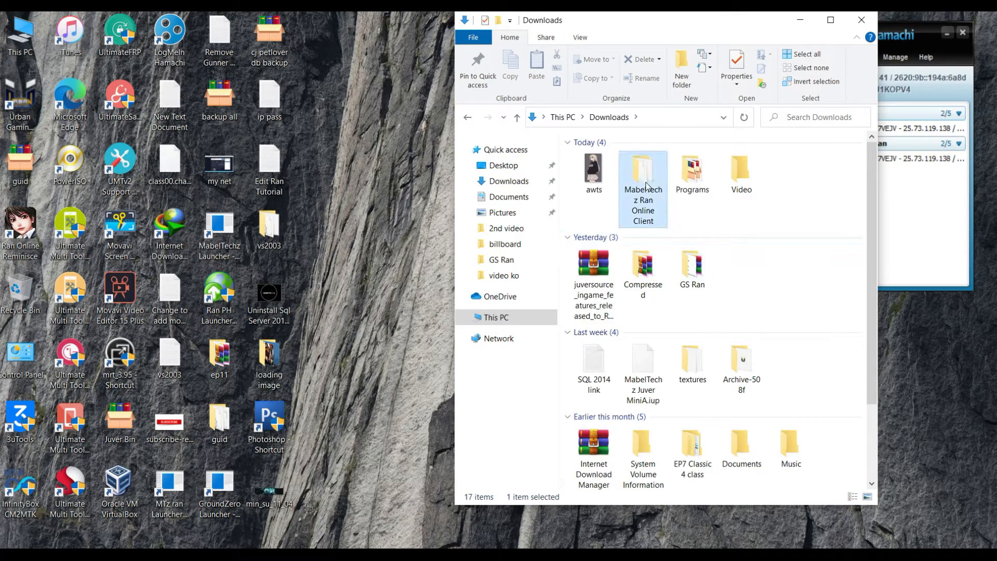
scroll(619, 280, down, 1)
scroll(619, 280, down, 9)
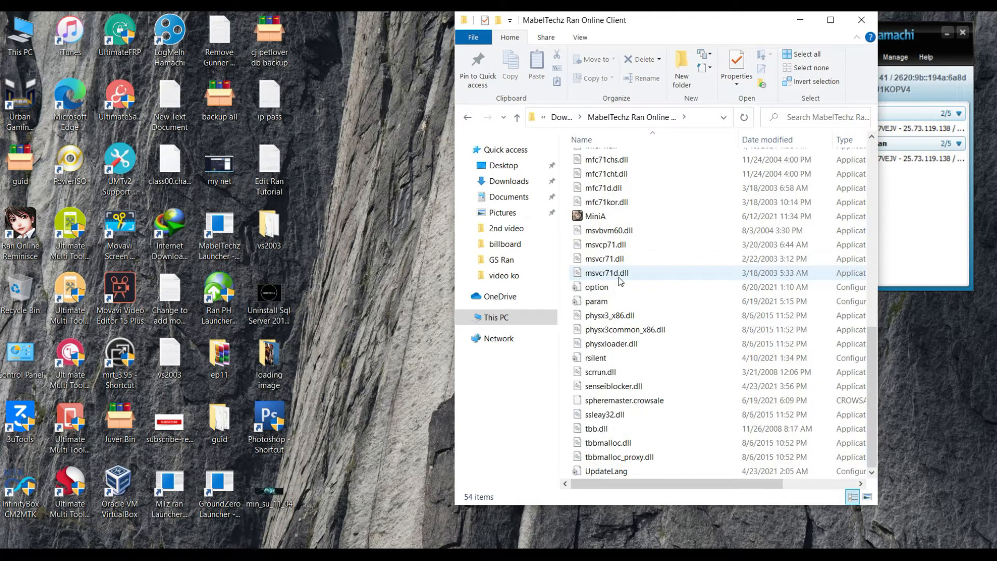
scroll(613, 259, up, 3)
click(611, 247)
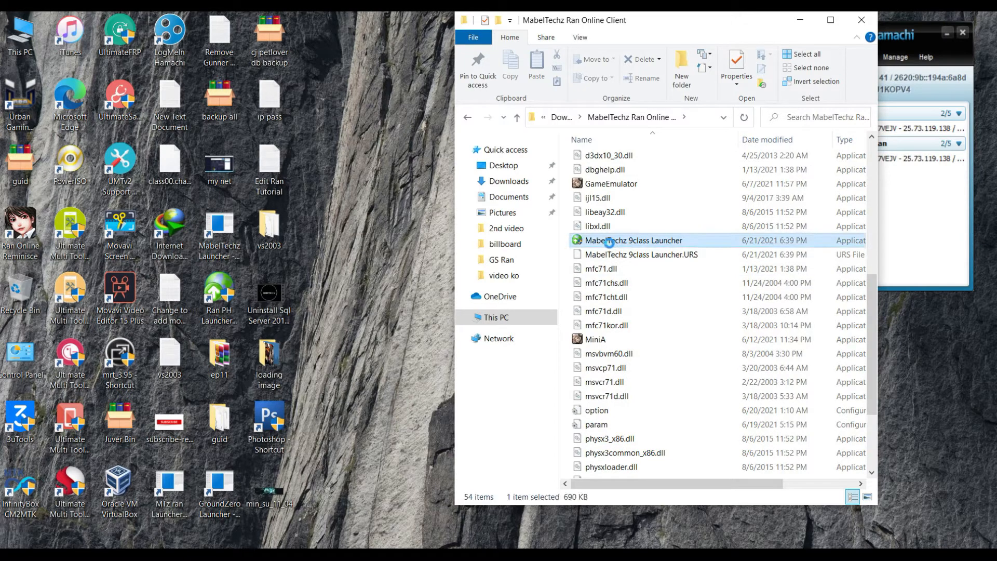
double_click(611, 247)
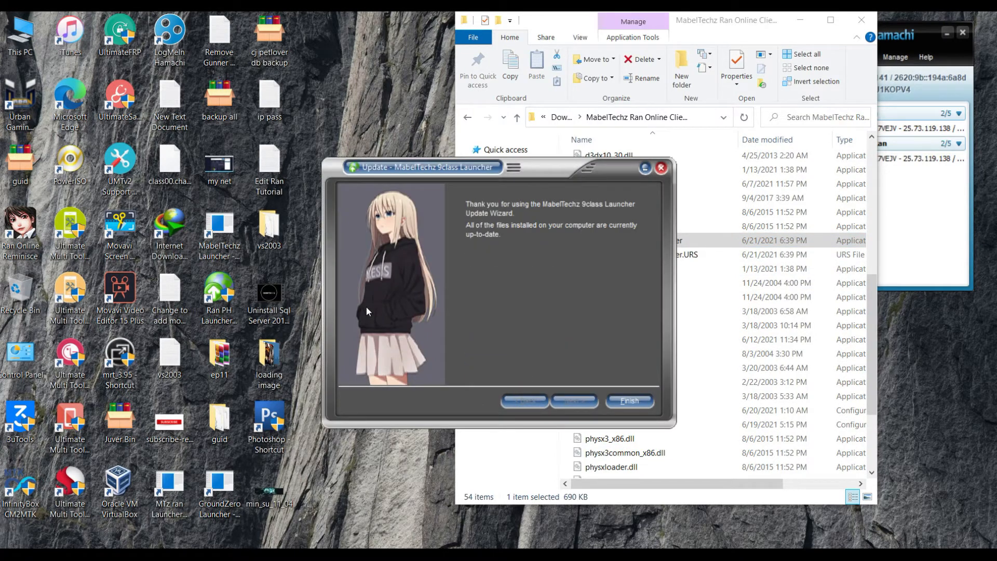
click(622, 401)
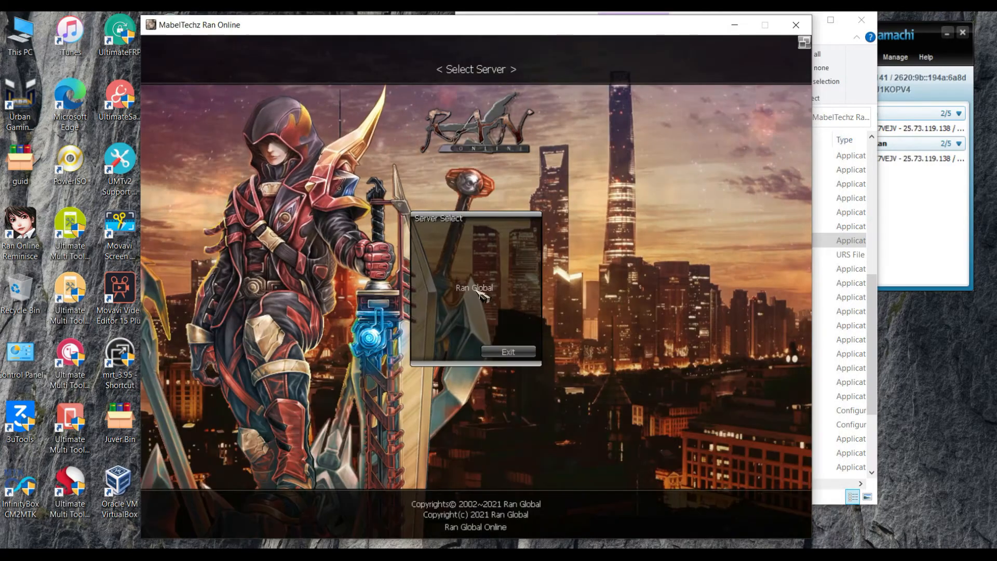
- Connect to Ran Global channel 0 and open the account registration form
click(476, 289)
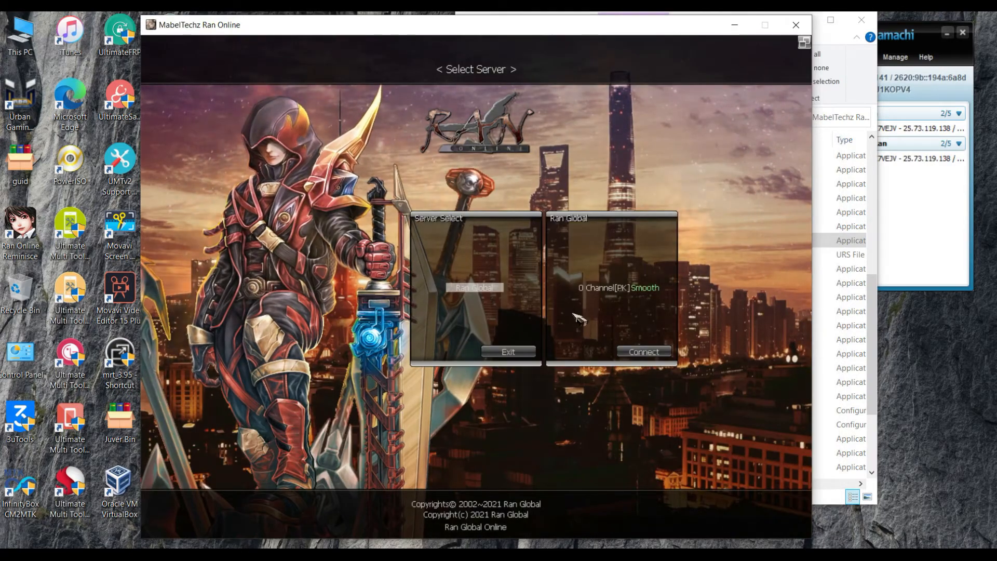
click(618, 288)
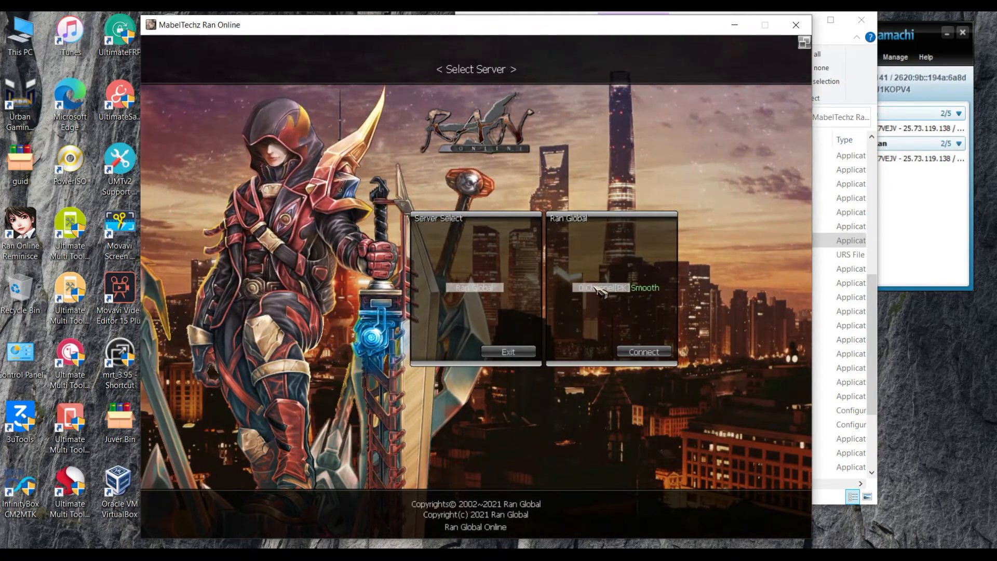
double_click(598, 289)
click(461, 326)
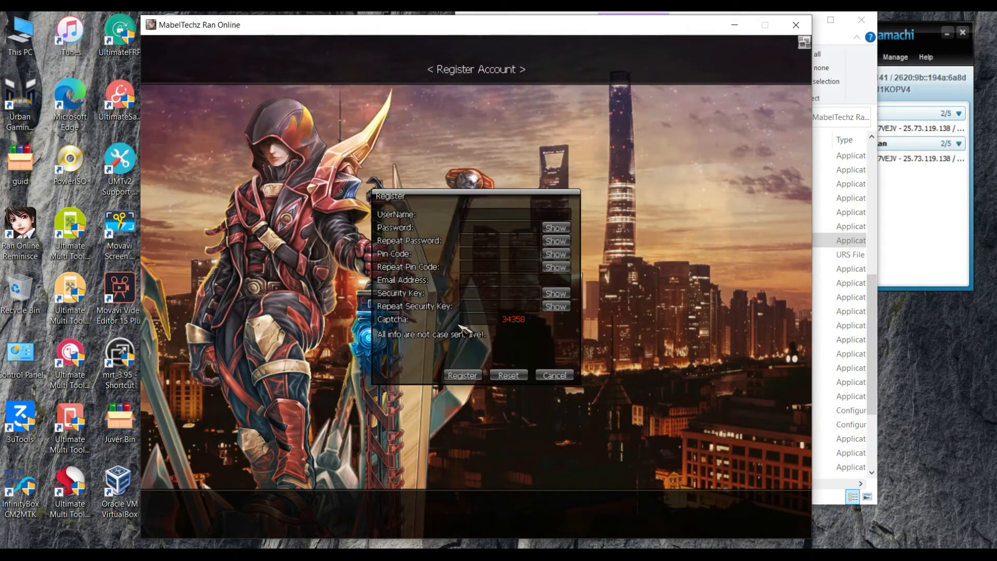
- Fill in the new account's username, password and PIN fields with their confirmations
key(Tab)
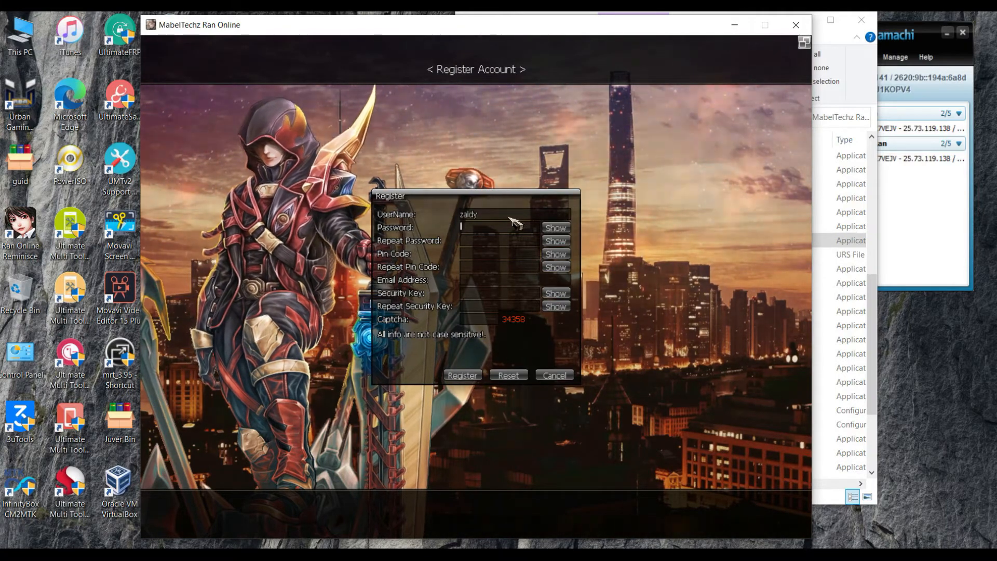
key(Tab)
key(Tab)
key(Tab)
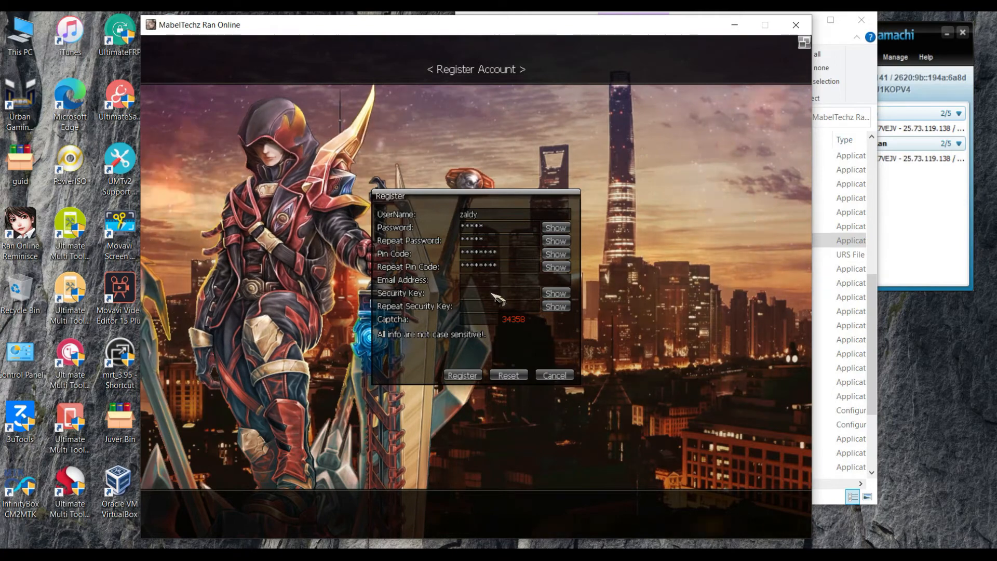
- Enter the e-mail, security key twice and captcha, submit the registration, and reselect Ran Global
click(478, 282)
click(478, 294)
text(********)
click(482, 306)
text(*******)
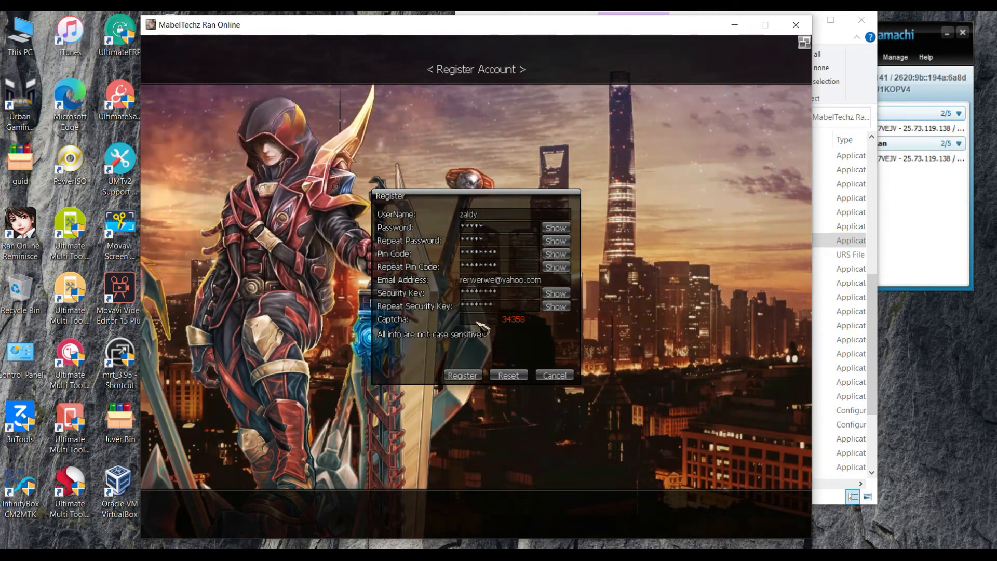
click(478, 321)
text(34358)
key(Return)
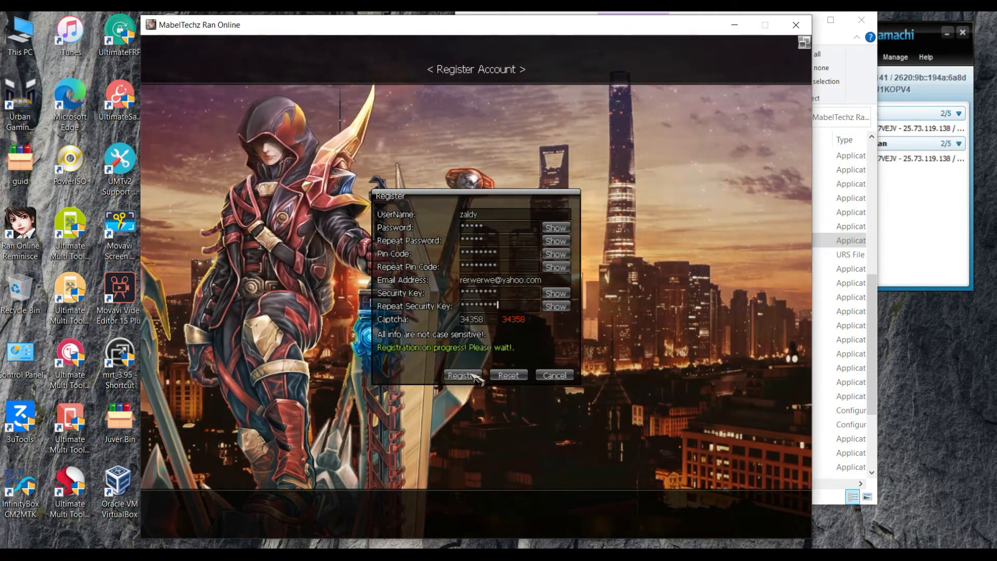
click(474, 287)
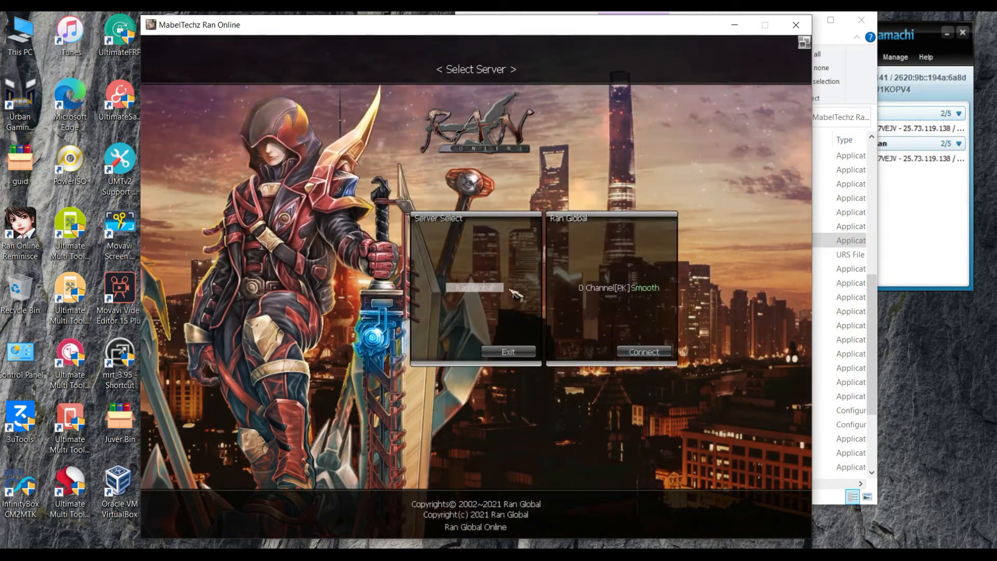
- Connect to channel 0 and log in with the new account's user ID and password
double_click(606, 290)
click(507, 250)
text(za)
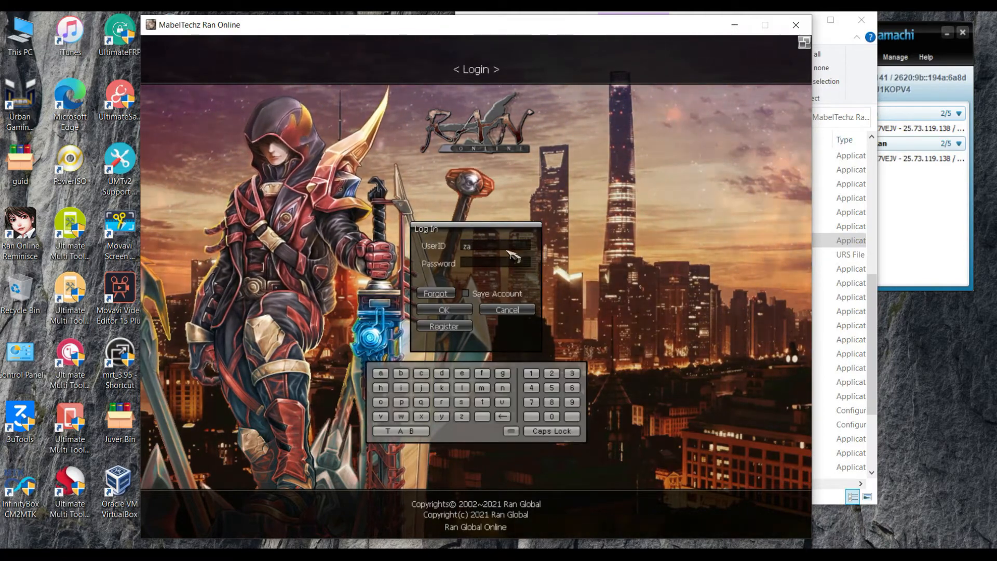
text(ldy)
text(*****)
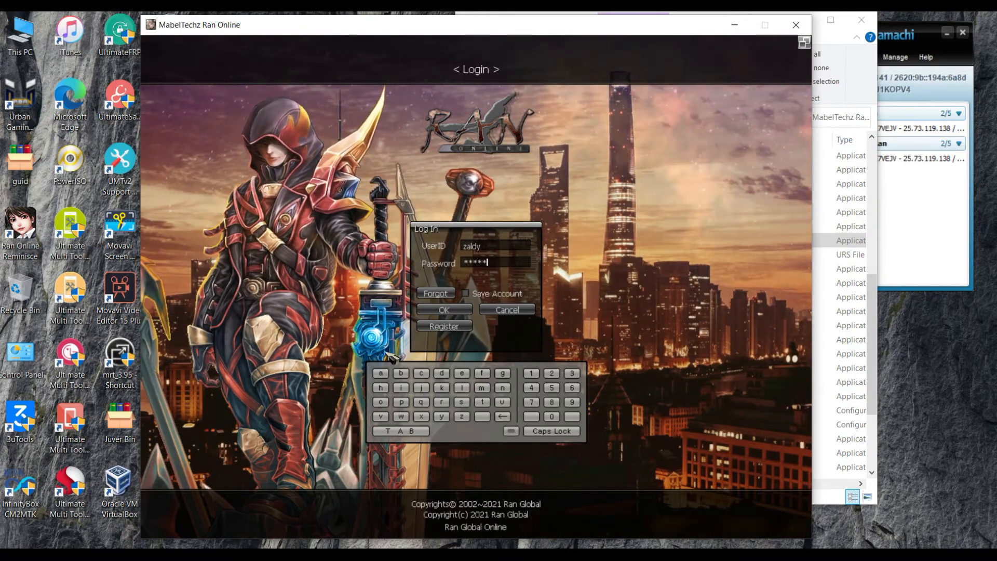
click(446, 311)
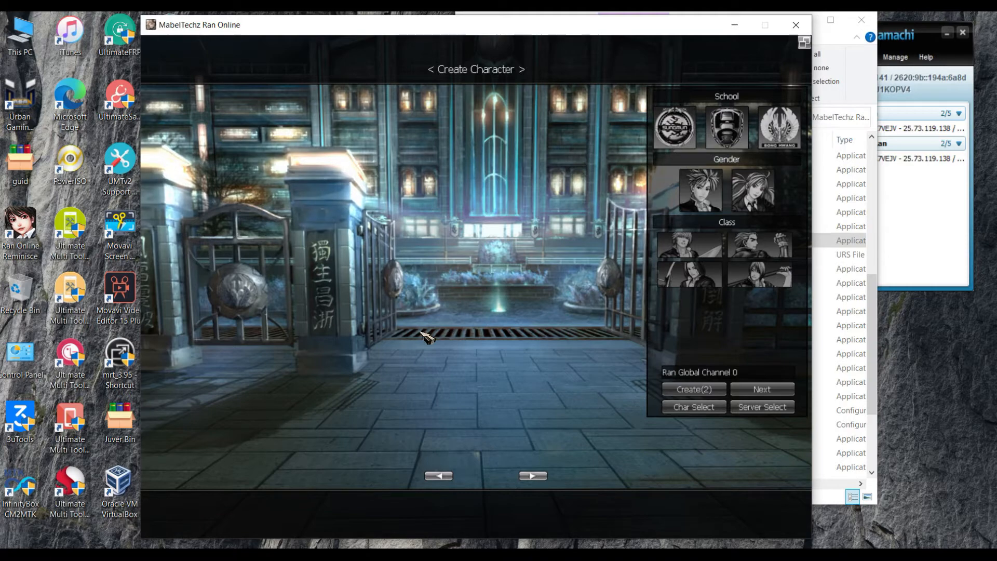
- Choose the Sacred Gate school, Male gender and Swordsman class for the new character
click(675, 127)
click(693, 207)
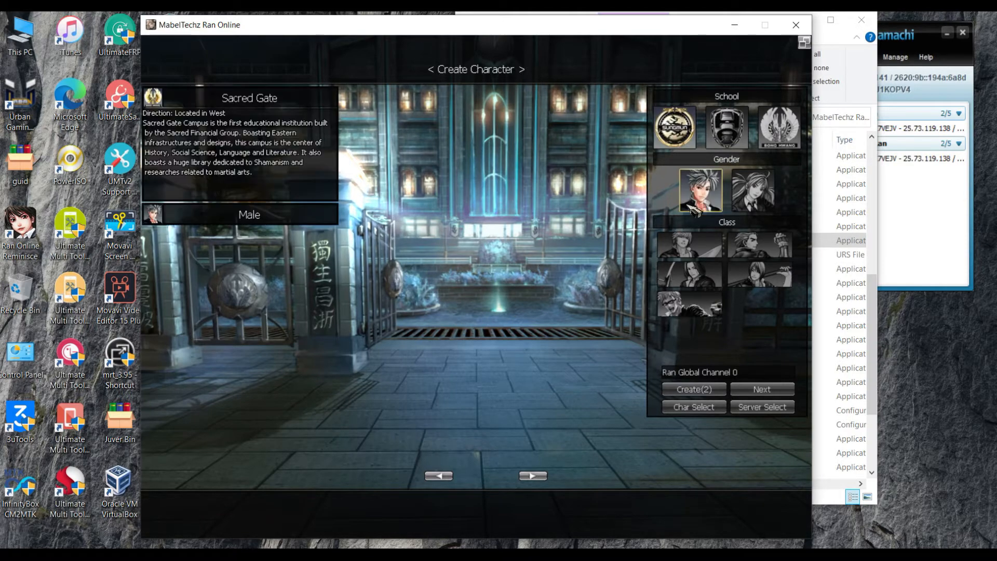
click(693, 249)
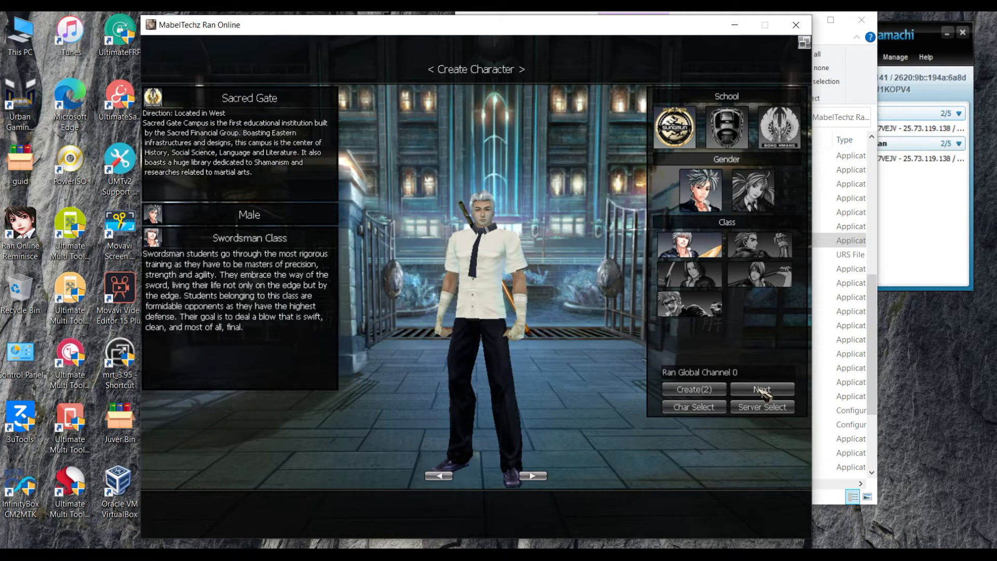
click(761, 390)
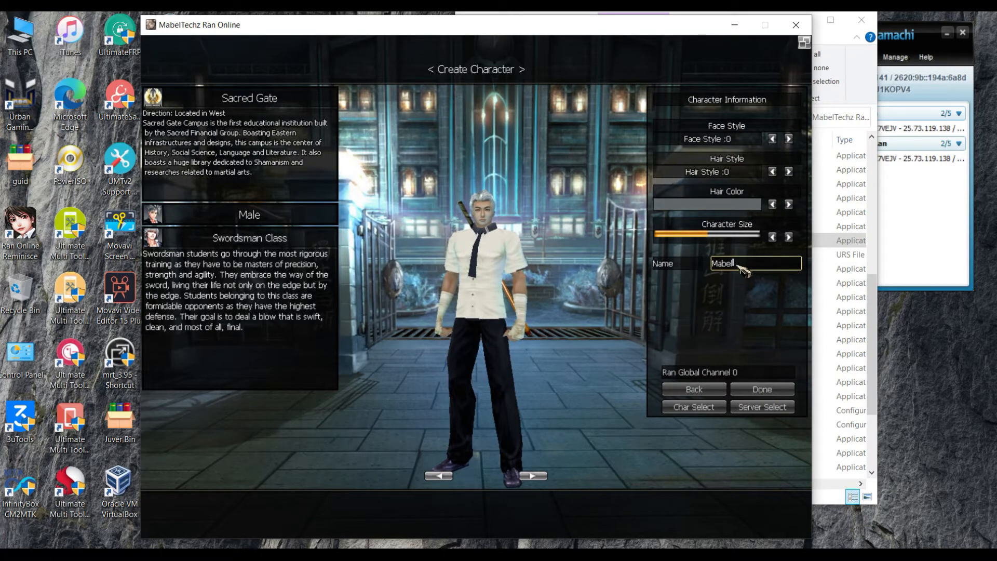
- Name the character 'MabelTech', reduce its size, and confirm creation
text(MabelTechz)
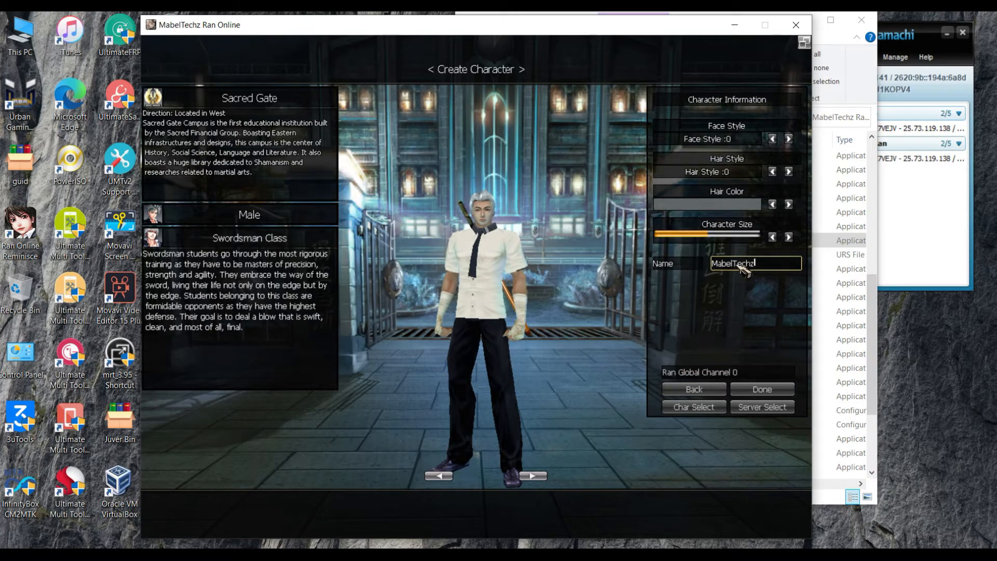
click(774, 238)
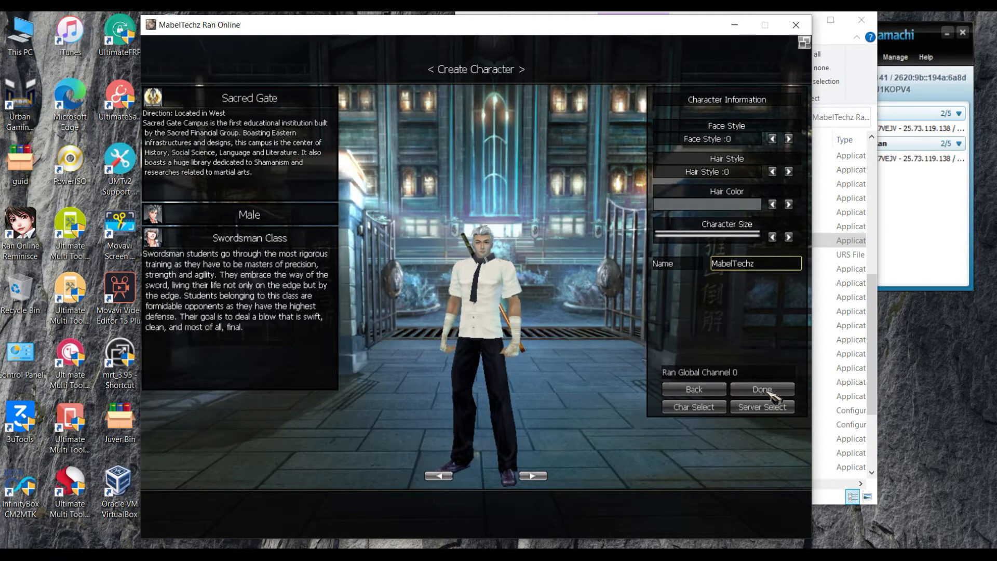
click(772, 394)
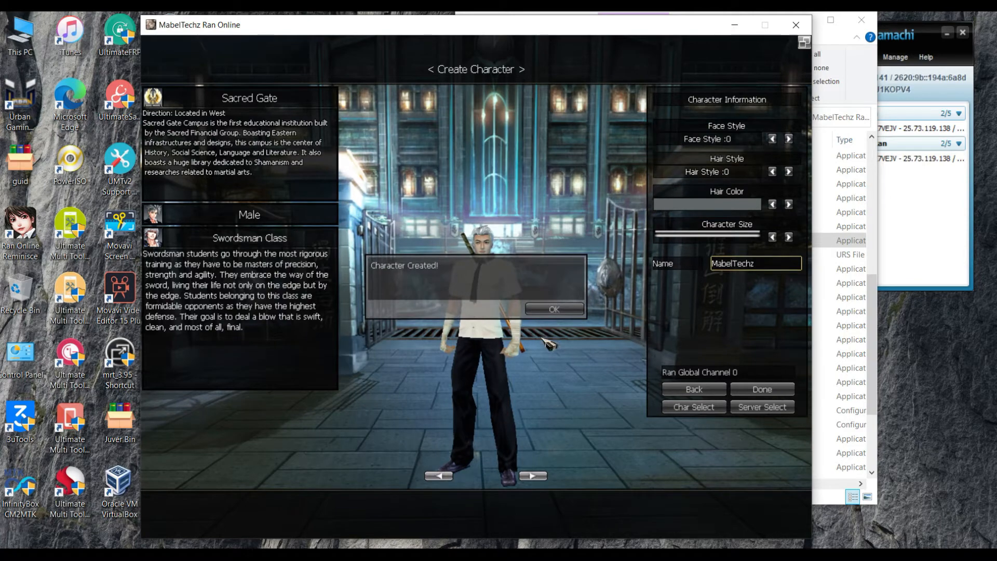
click(546, 312)
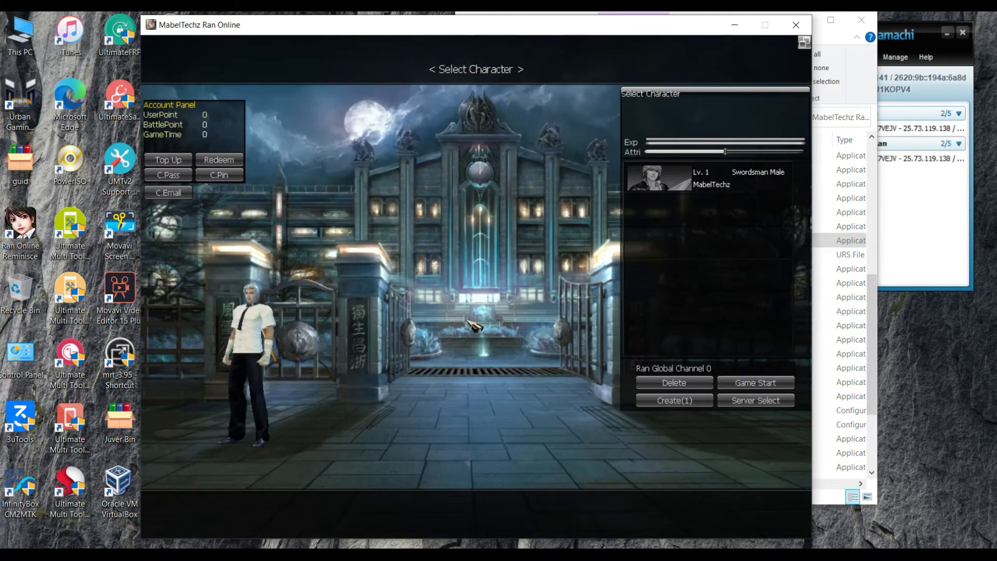
- Enter the game with the new swordsman and walk through the campus gate into MarketPlace
double_click(261, 327)
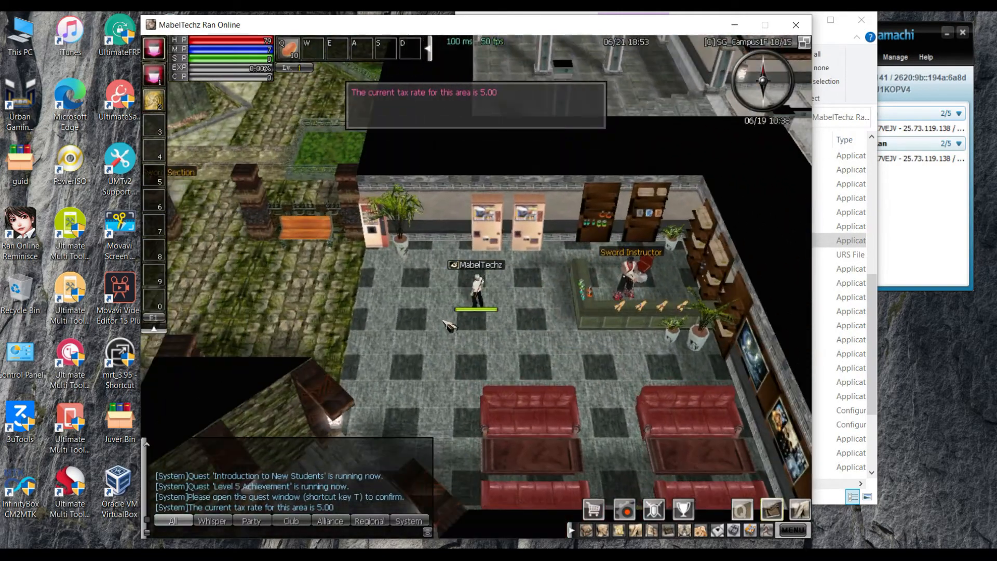
key(m)
key(m)
click(450, 326)
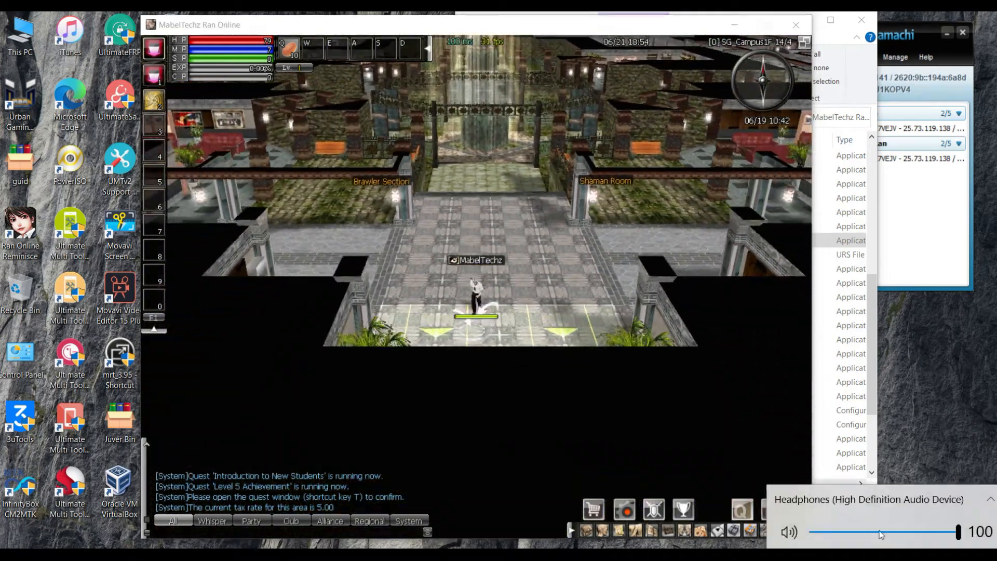
click(479, 312)
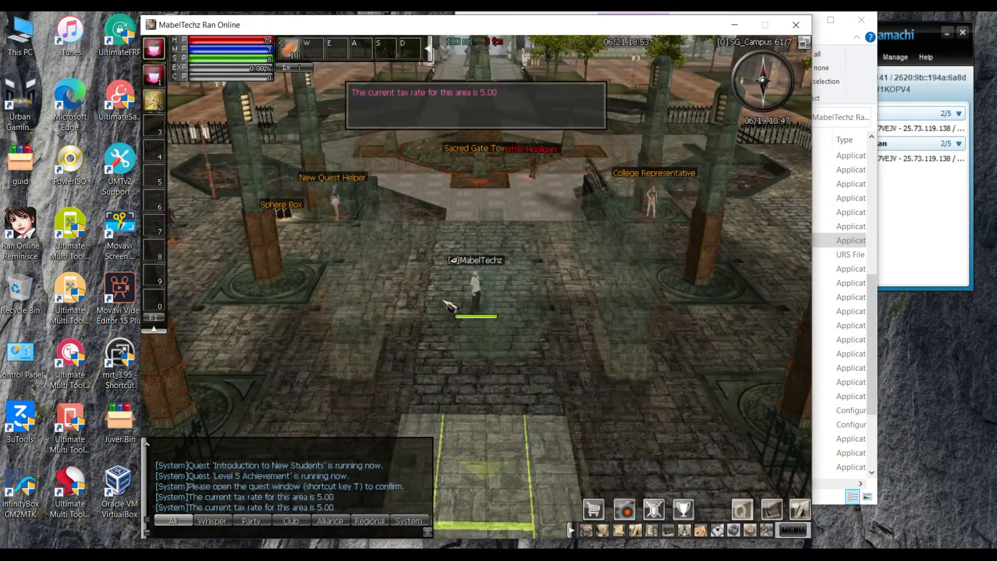
click(447, 306)
click(479, 239)
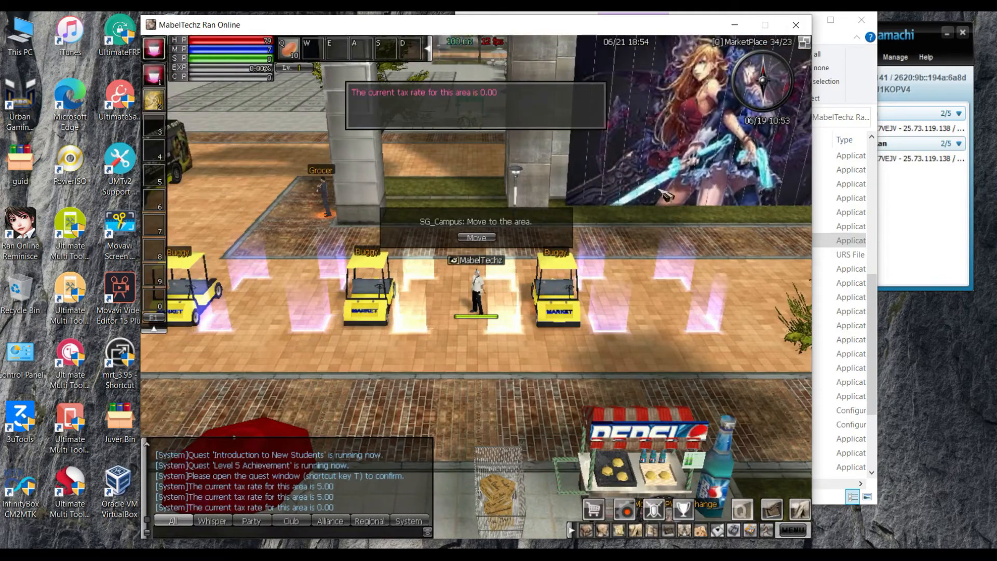
- Run the character around the MarketPlace plaza, tilt the camera toward the horizon, then close the game
click(629, 381)
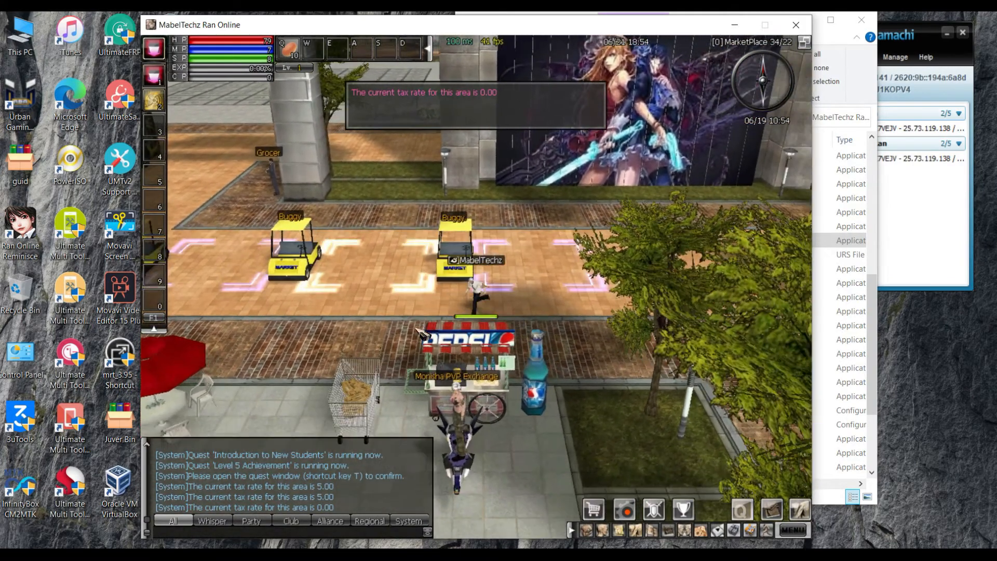
click(387, 319)
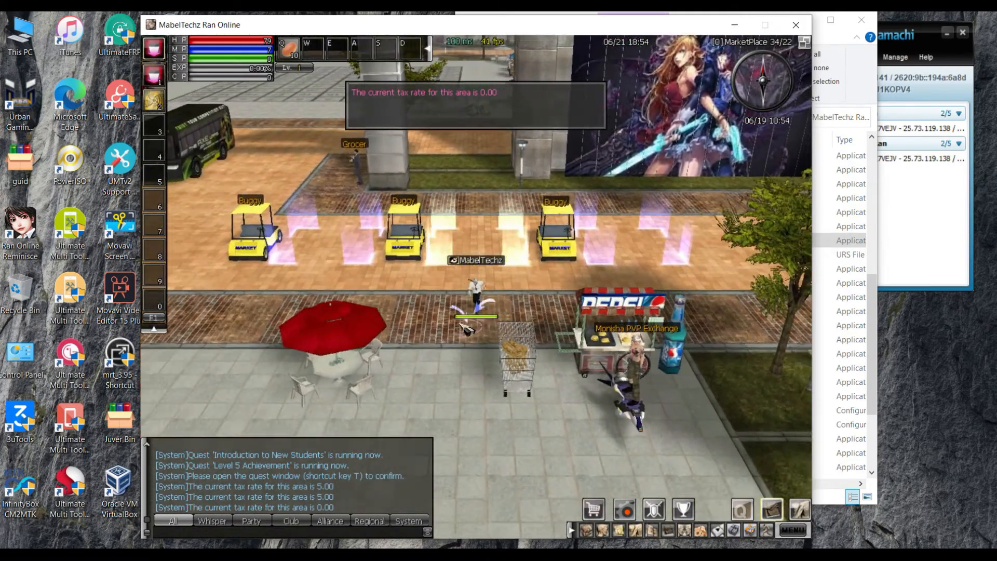
click(384, 314)
click(384, 298)
click(375, 303)
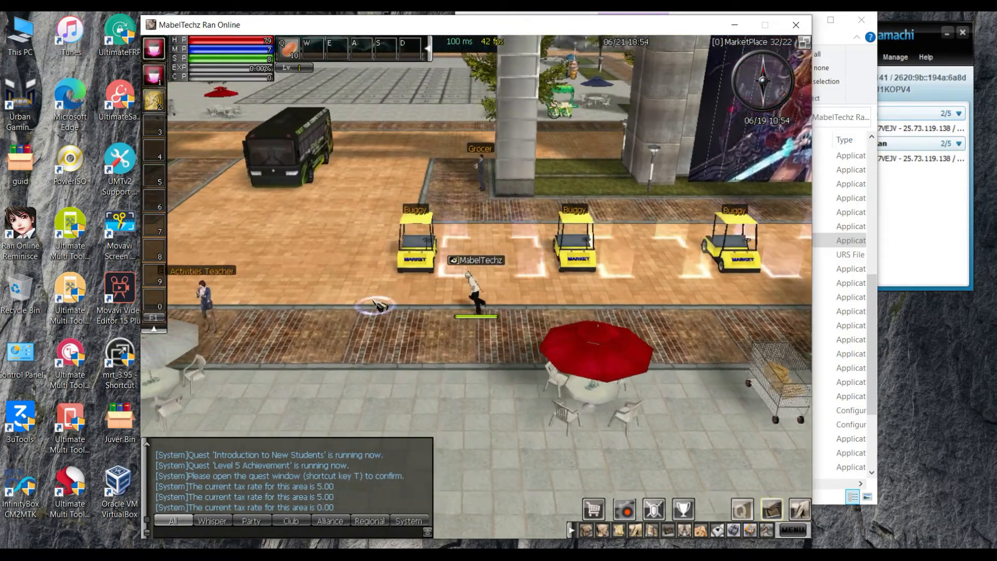
click(373, 303)
click(346, 313)
click(330, 312)
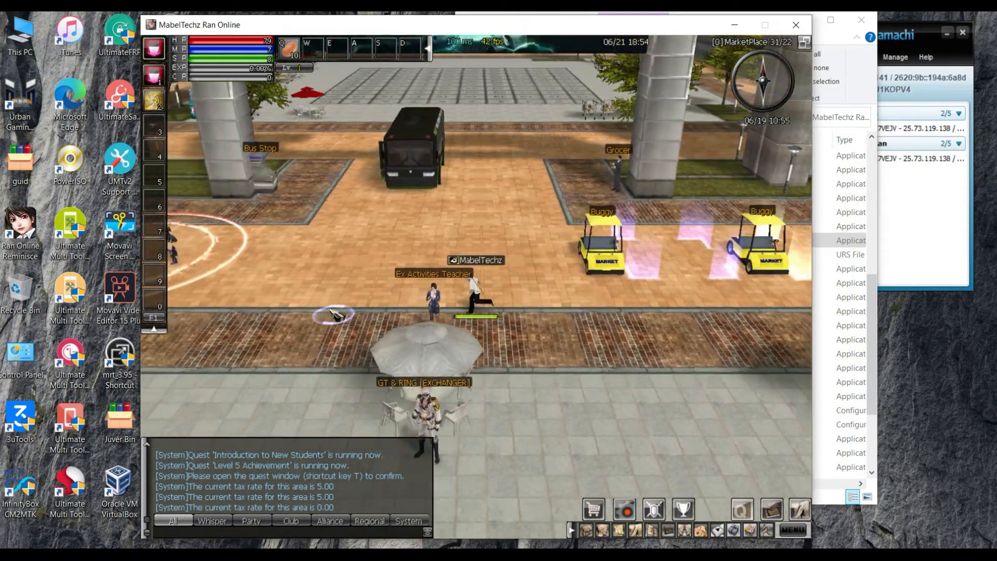
click(316, 310)
click(327, 308)
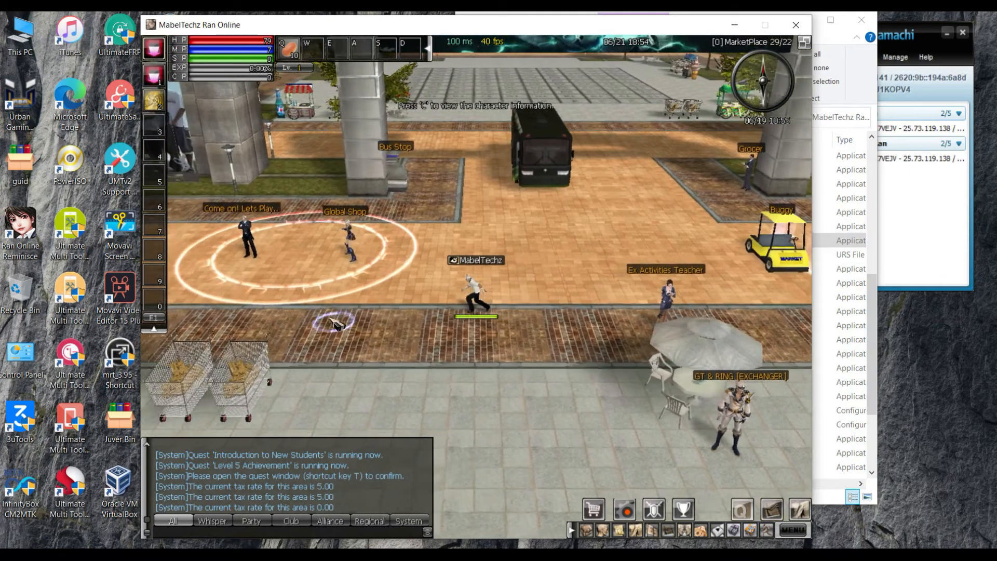
click(328, 318)
click(331, 300)
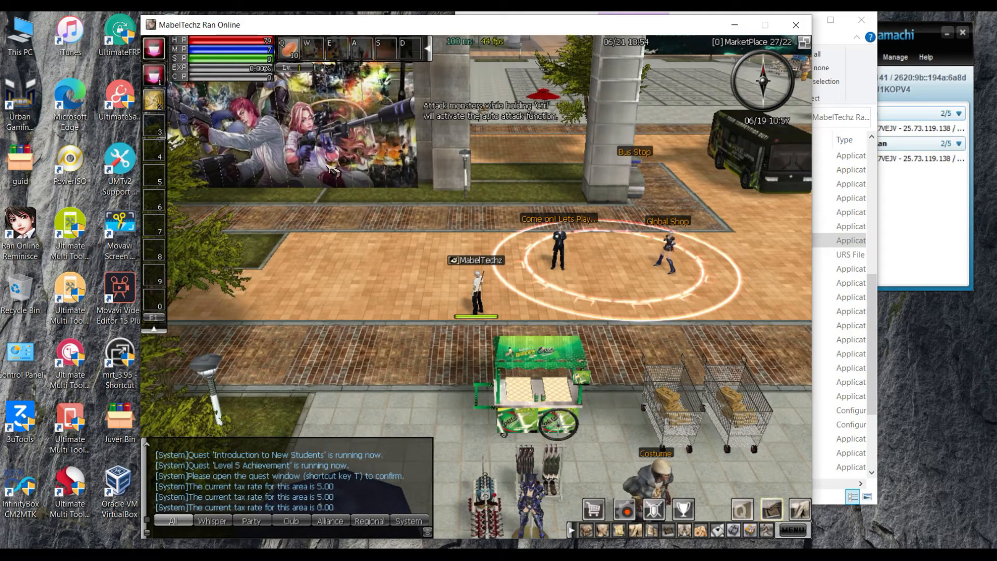
click(750, 335)
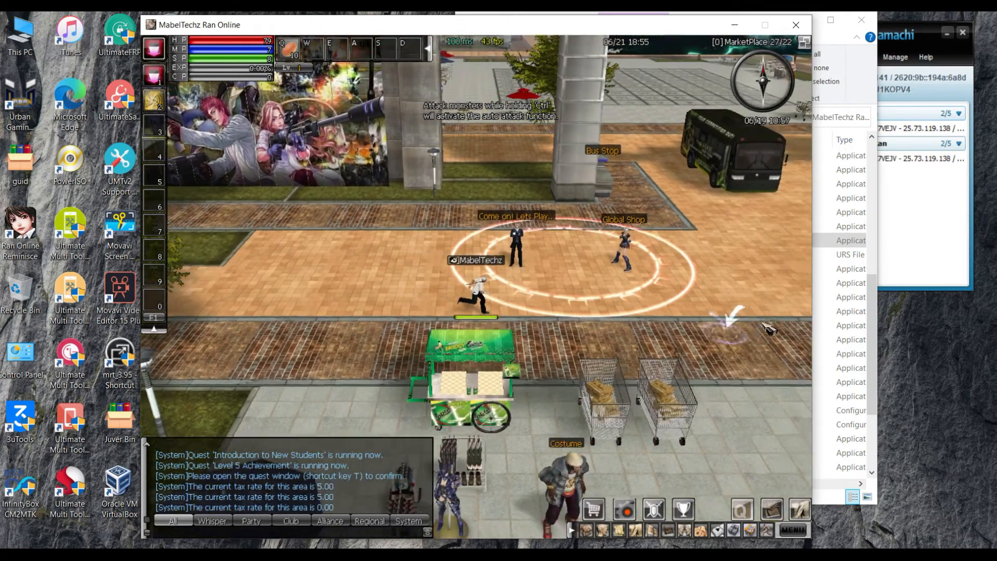
drag(769, 329, 679, 144)
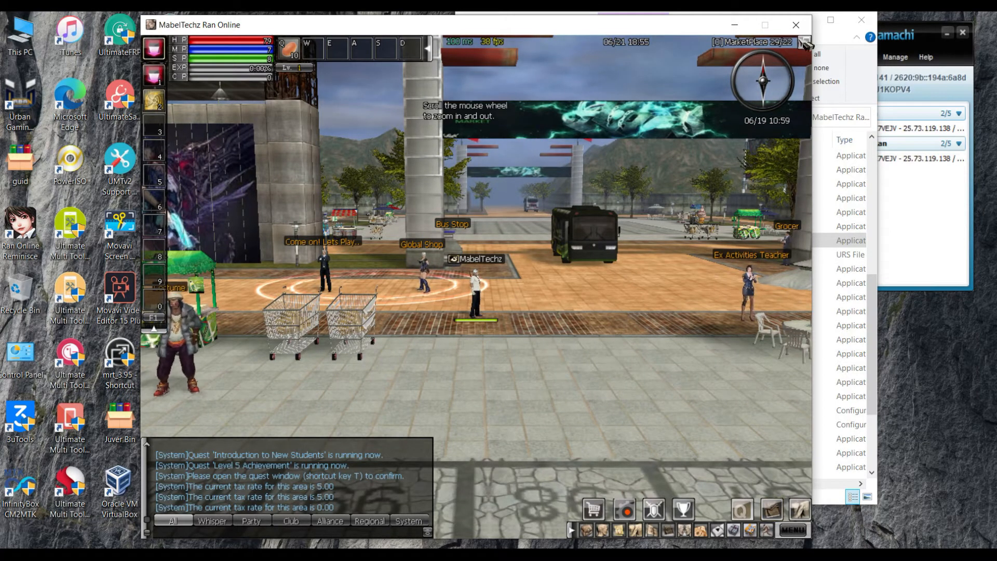
click(796, 24)
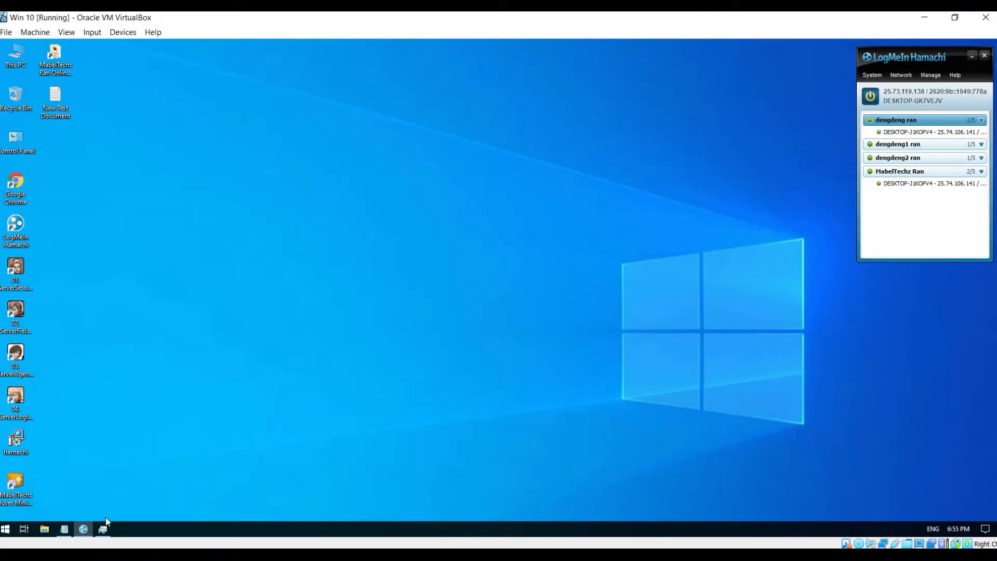
- Bring up Task Manager in the Windows 10 guest and dismiss the compatibility assistant dialog
mouse_move(103, 534)
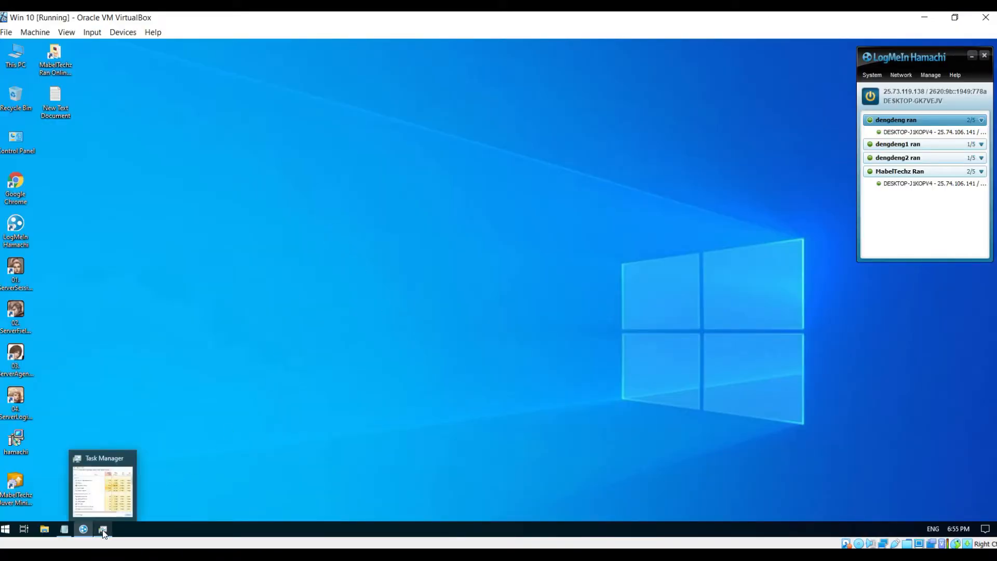
click(103, 533)
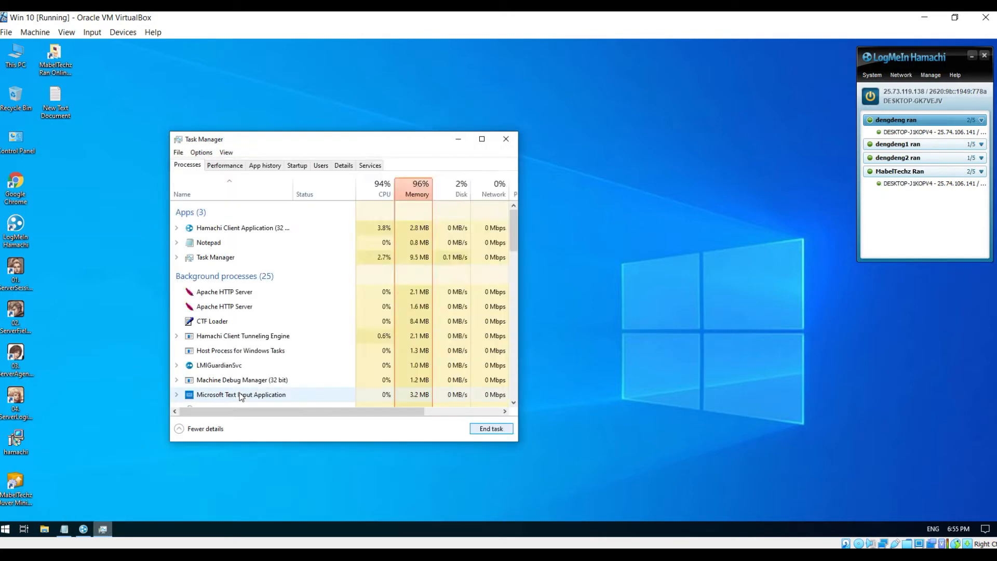
click(612, 169)
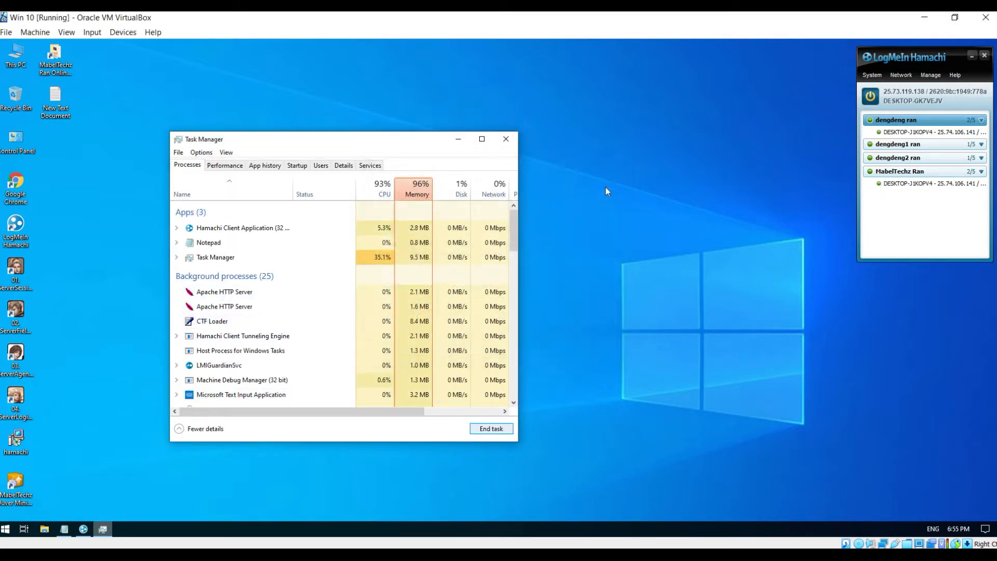
drag(514, 248, 514, 267)
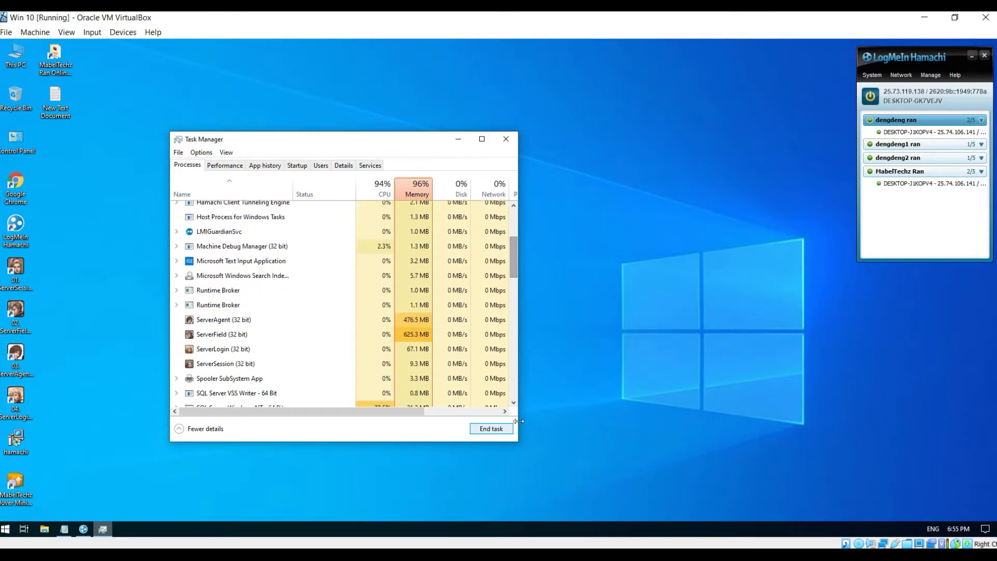
- End the ServerAgent, ServerField, ServerLogin and ServerSession processes, then close Task Manager
click(221, 322)
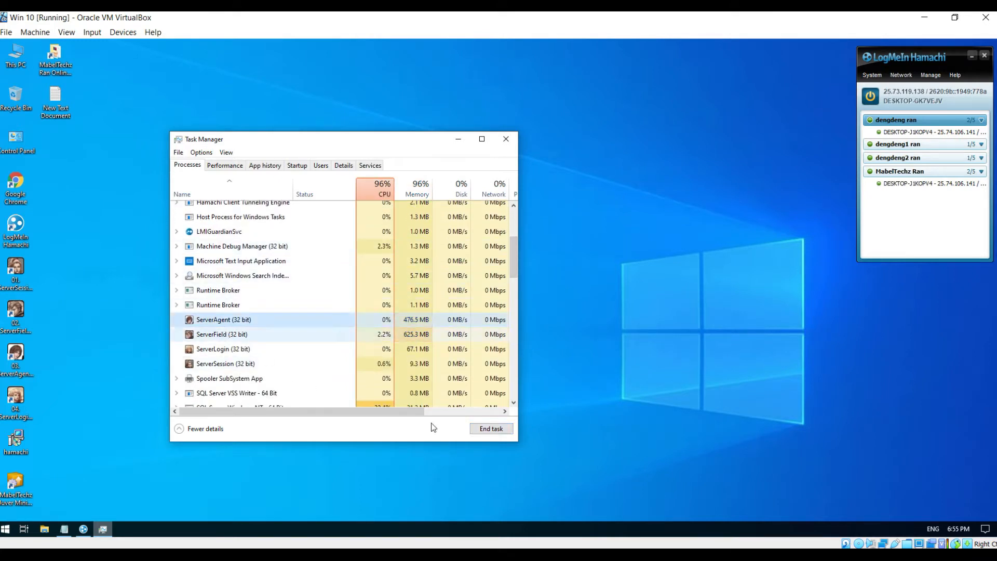
click(214, 325)
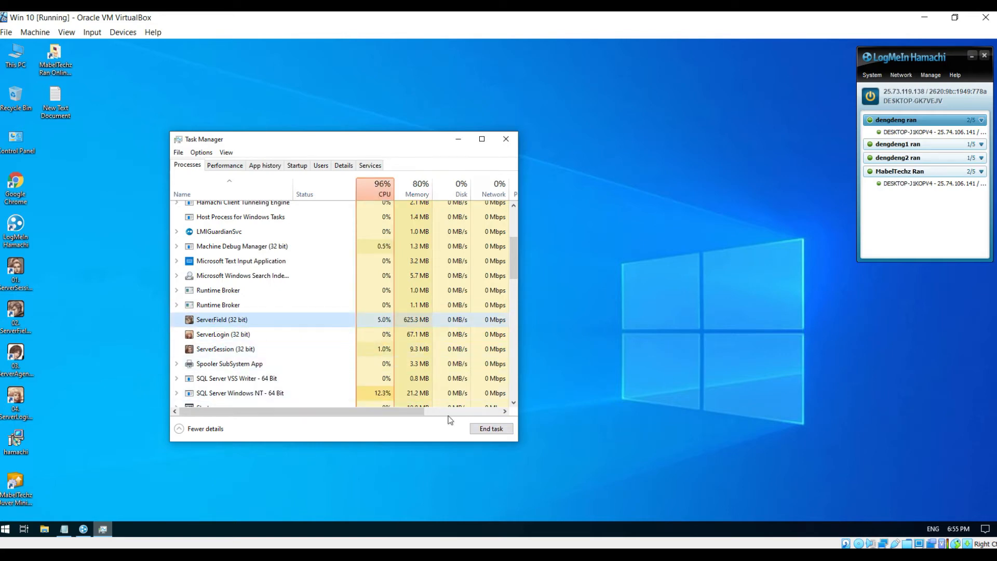
key(Delete)
click(209, 324)
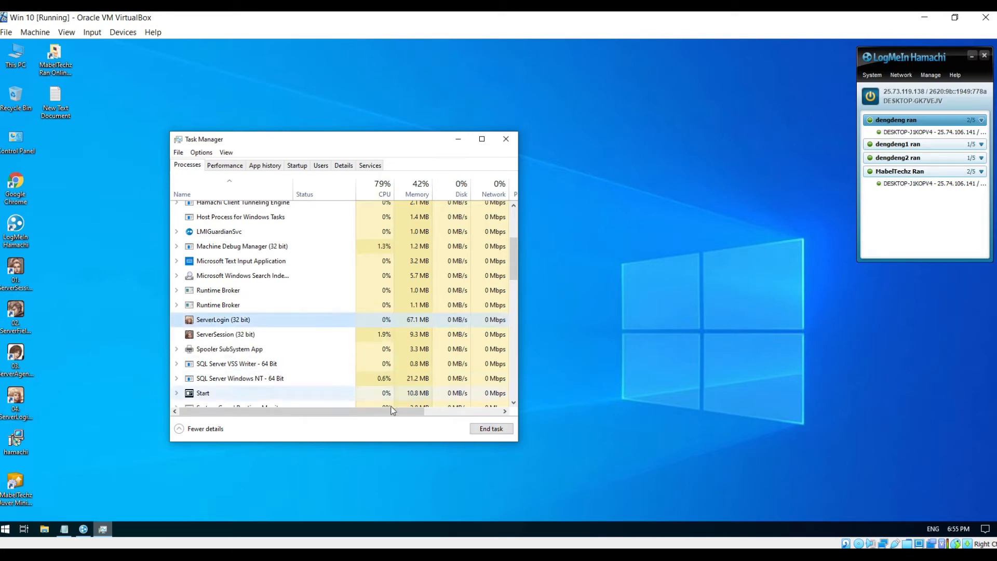
click(492, 429)
click(216, 322)
click(484, 433)
click(506, 139)
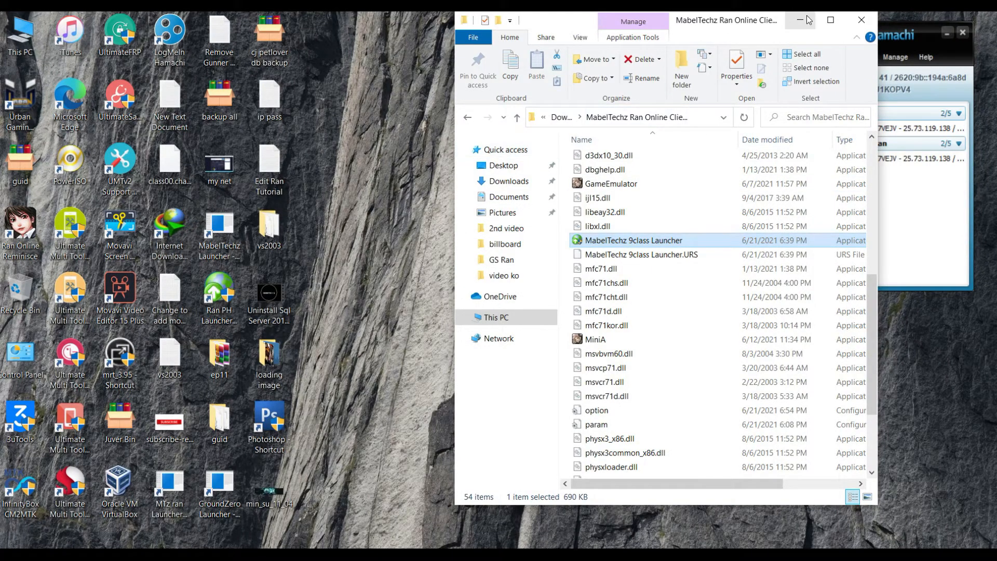
- Minimize the MabelTechz Ran Online Client folder window
click(800, 20)
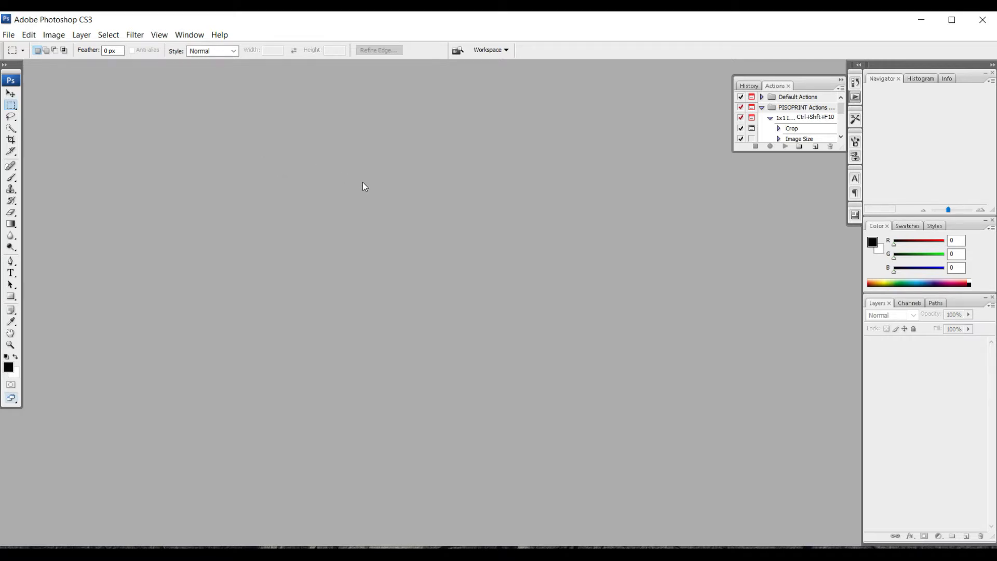
- Open loading_000.dds from the client's textures\gui folder, answering the Mip Maps prompt
key(ctrl+o)
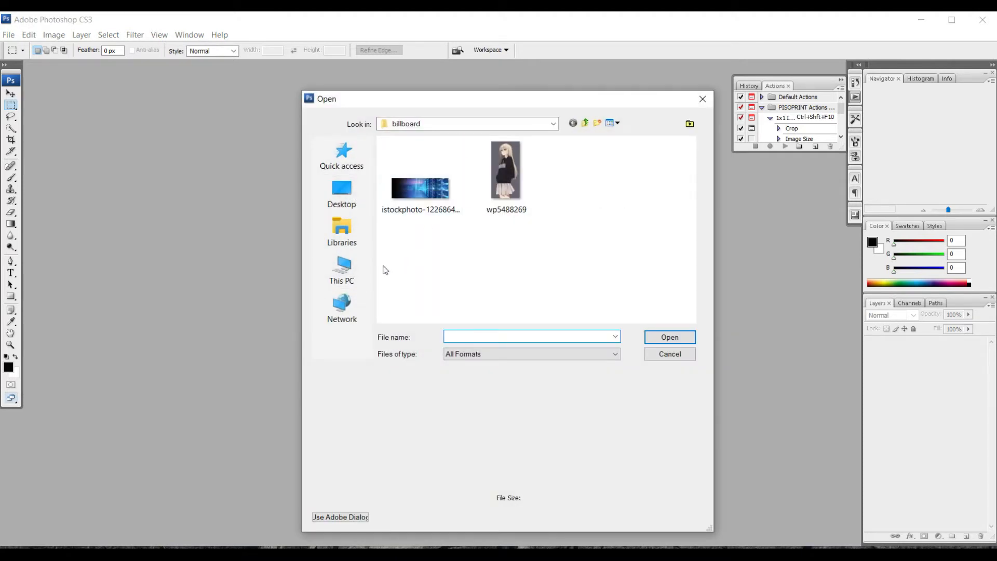
click(341, 267)
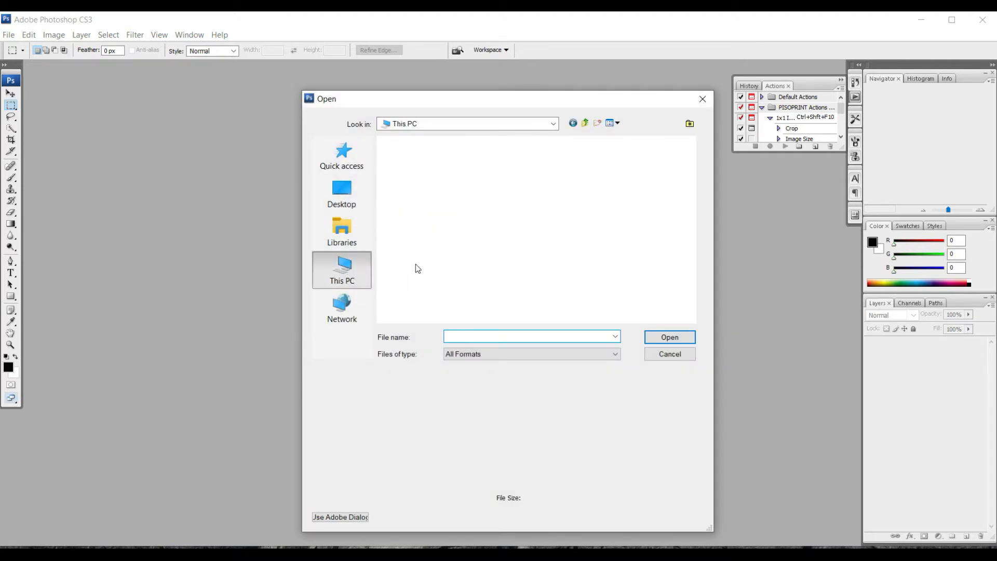
double_click(554, 209)
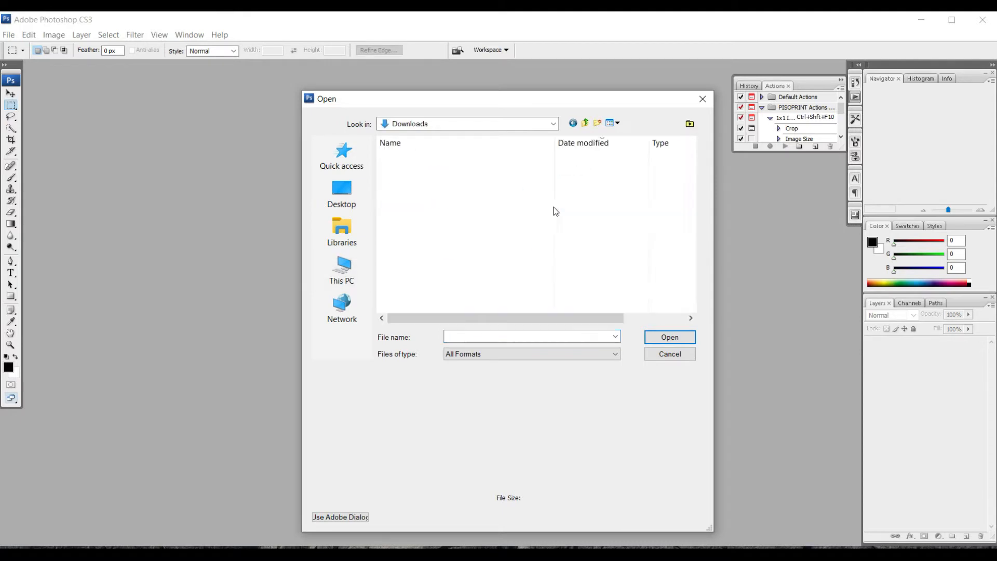
double_click(450, 182)
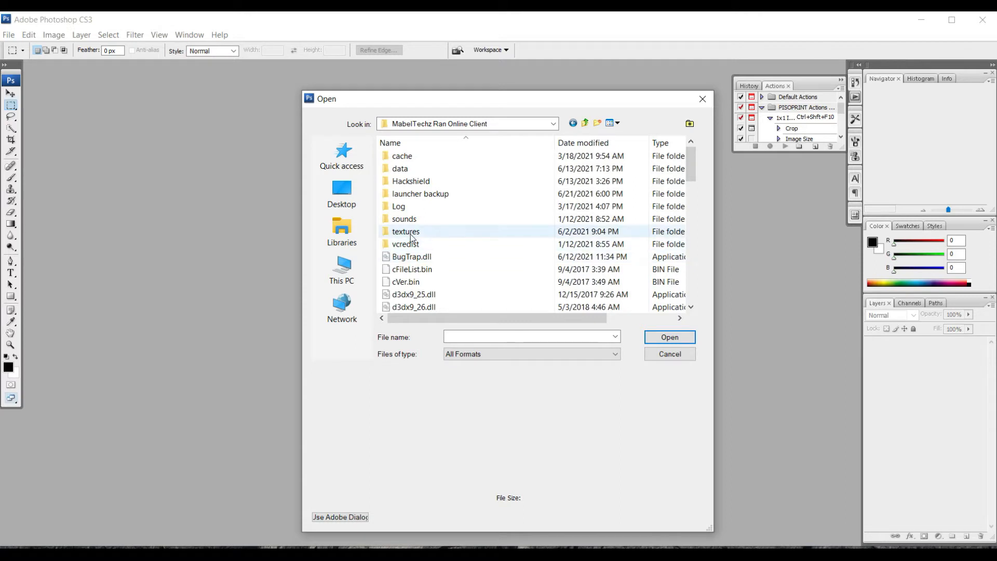
double_click(410, 234)
double_click(420, 234)
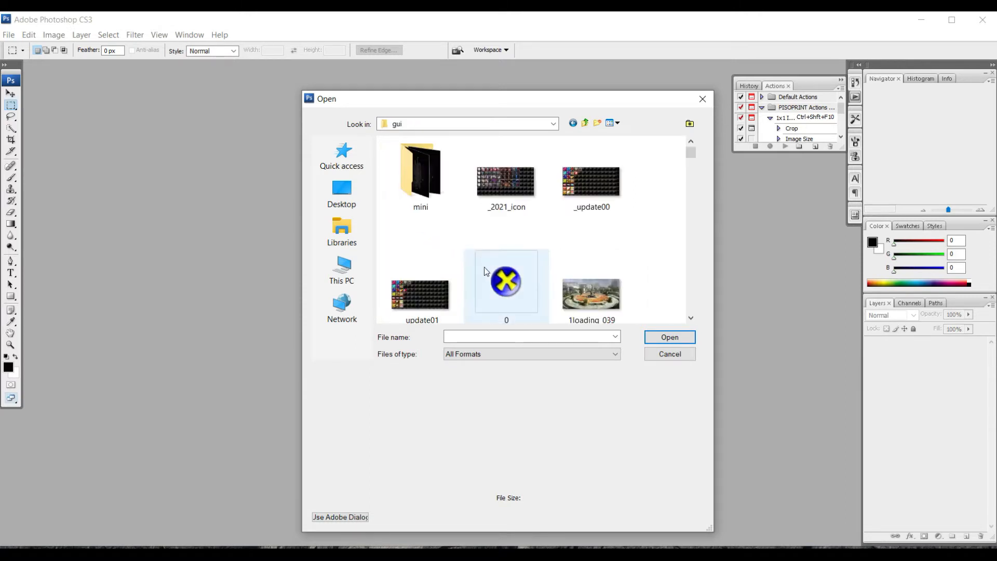
click(500, 280)
text(loading_000)
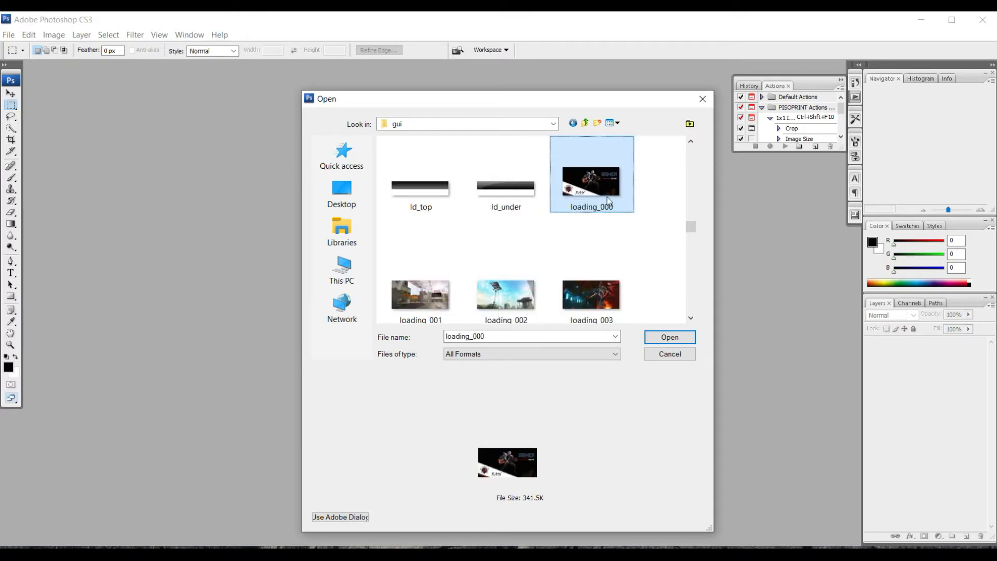
click(672, 338)
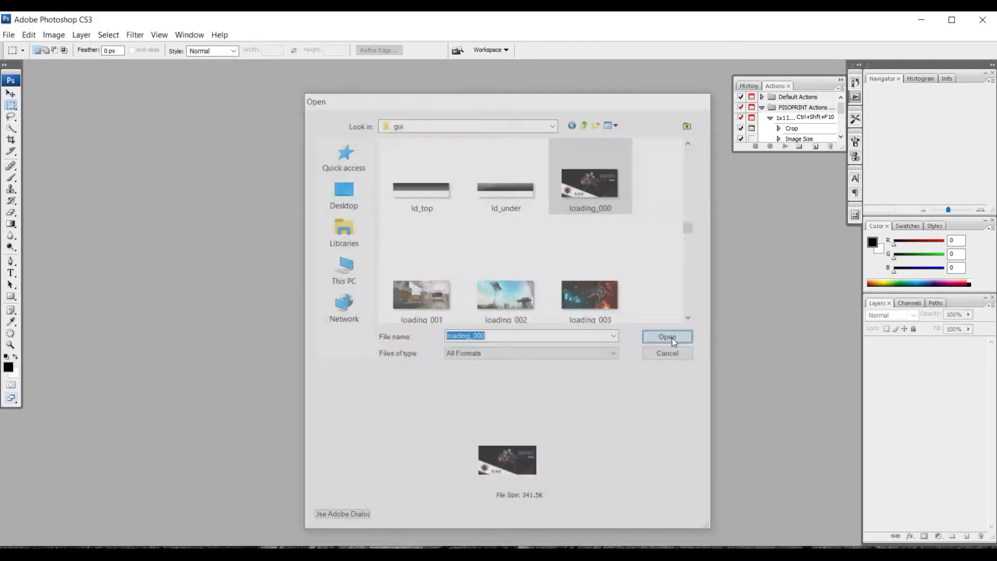
click(574, 335)
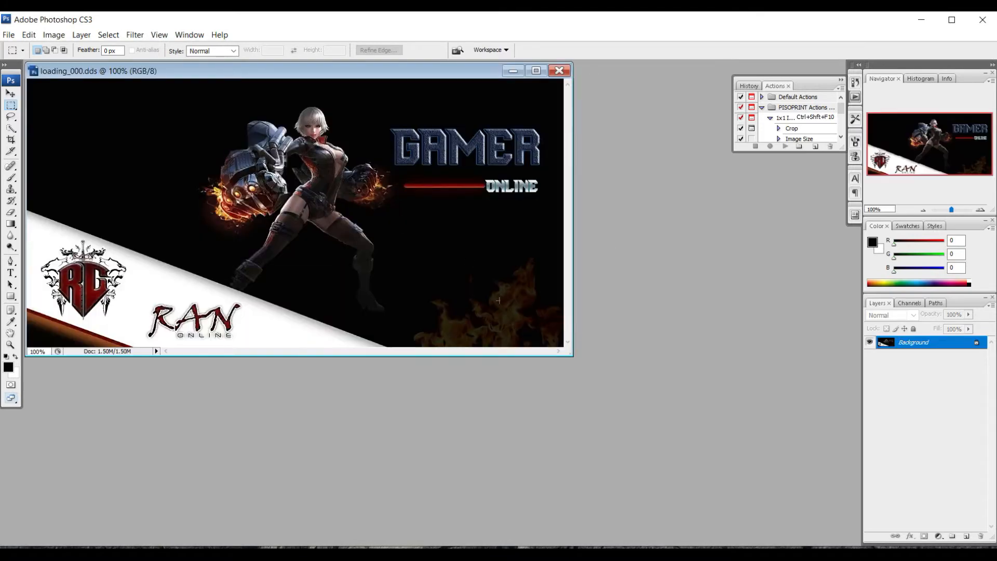
- Check loading_000's Image Size (1024 × 512, 72 ppi) without changes, then bring up the Open dialog
drag(323, 74, 381, 87)
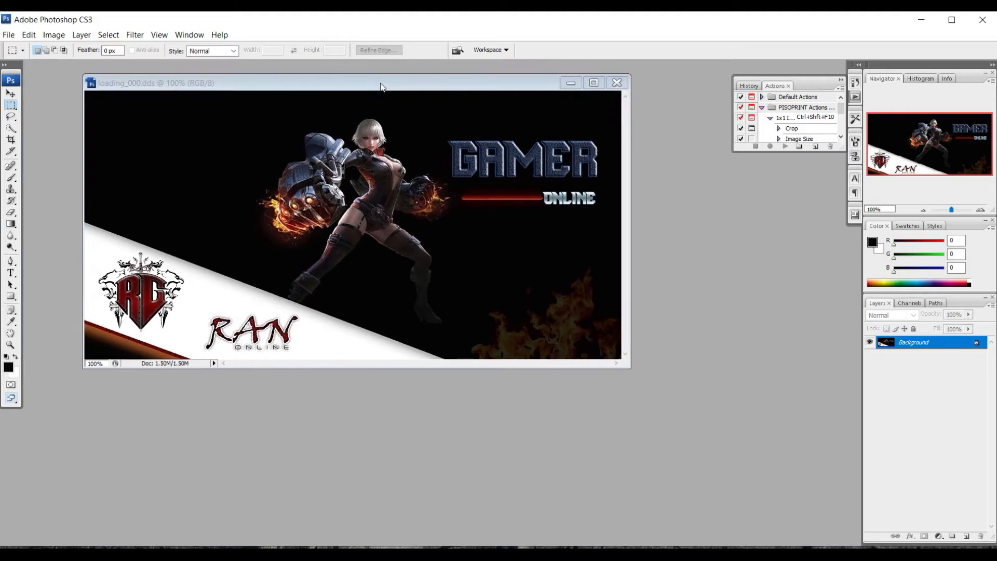
right_click(347, 85)
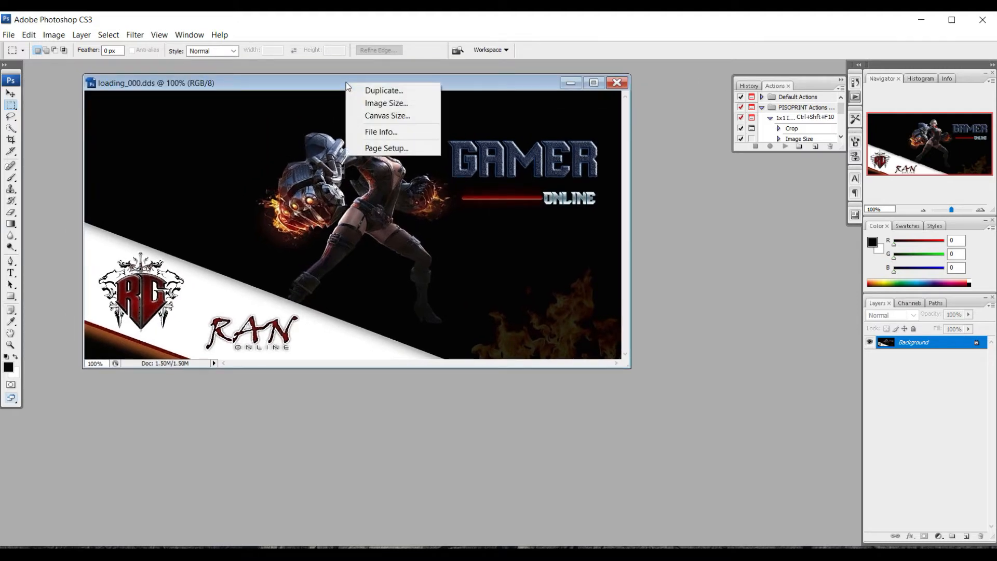
click(372, 102)
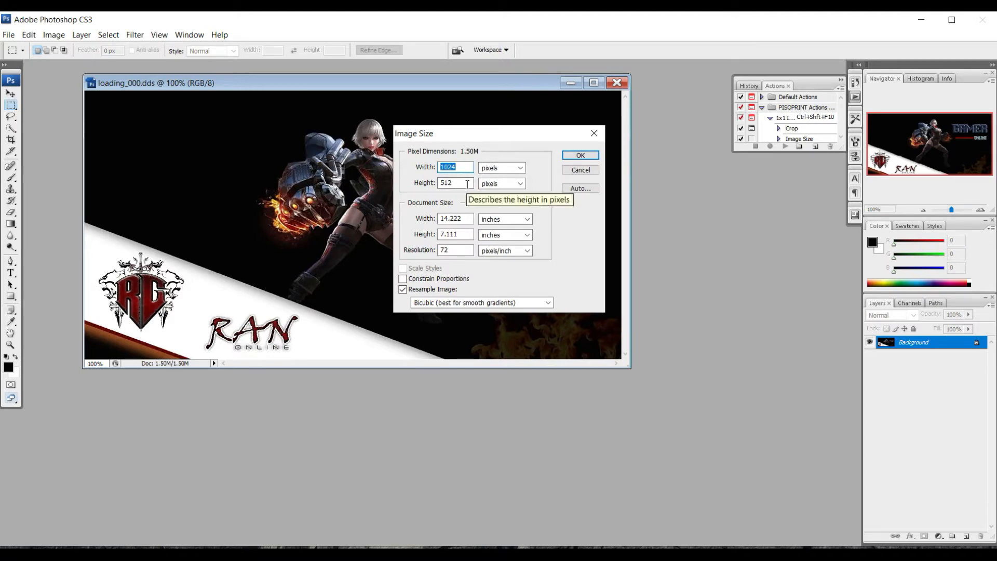
click(594, 133)
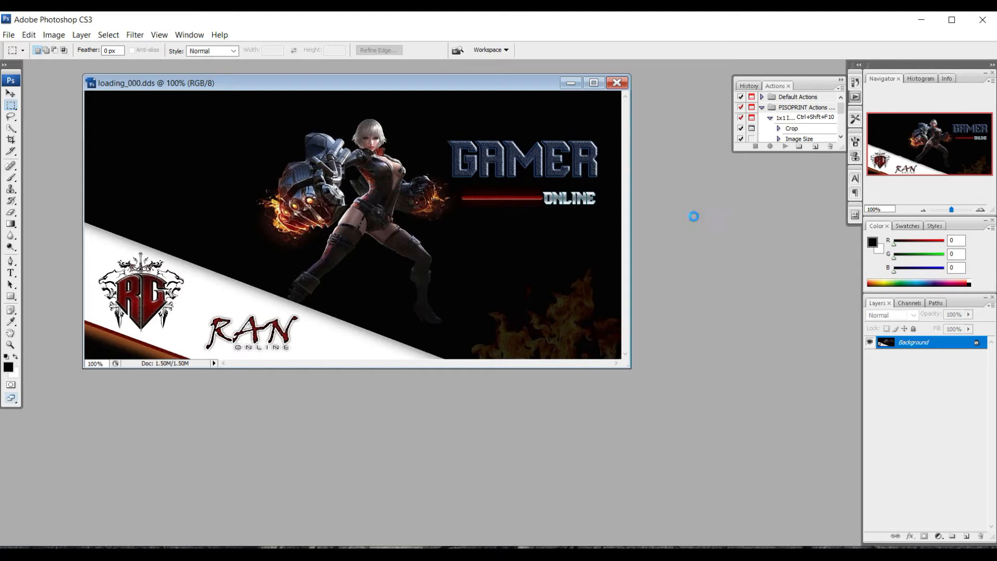
key(ctrl+o)
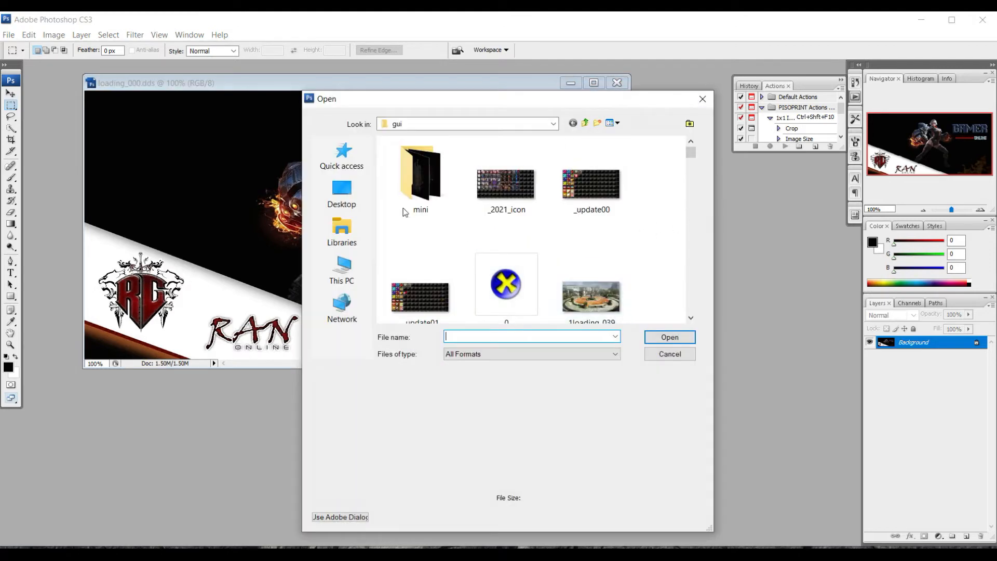
- Open Chinese-Anime-Must-Watch-Feature-Image-e1608049090324.jpg from Desktop\loading image and move its window aside
click(362, 204)
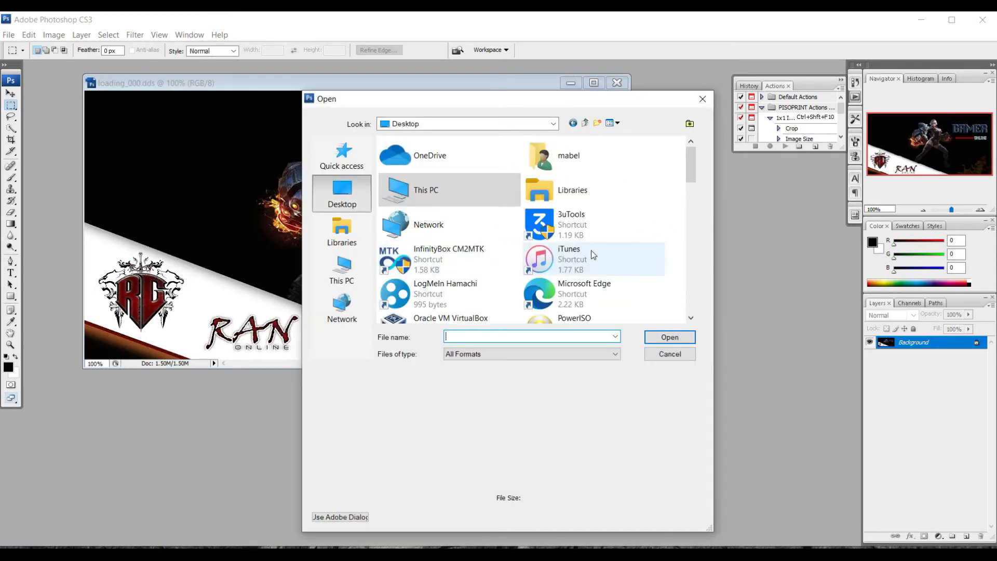
drag(693, 166, 693, 231)
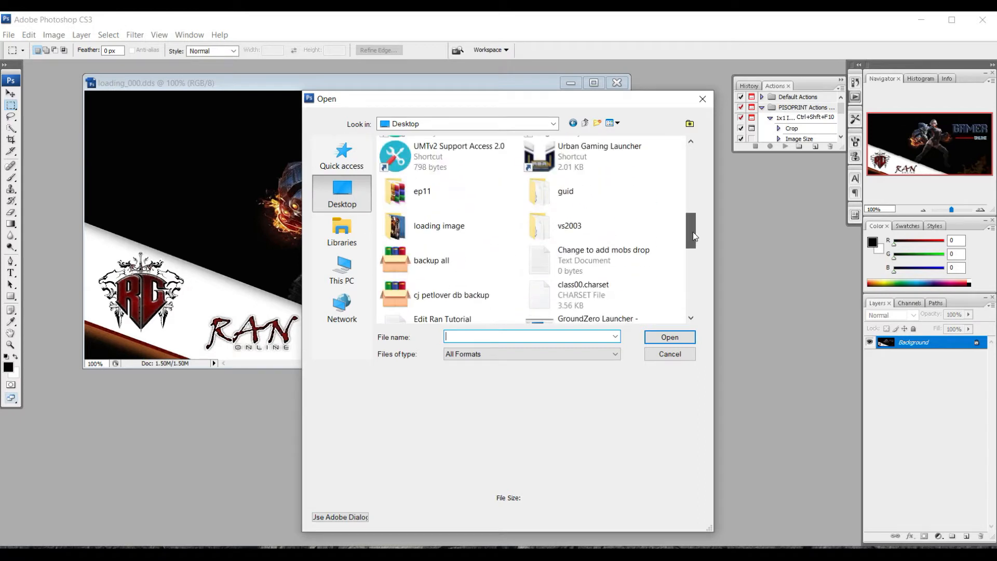
double_click(462, 232)
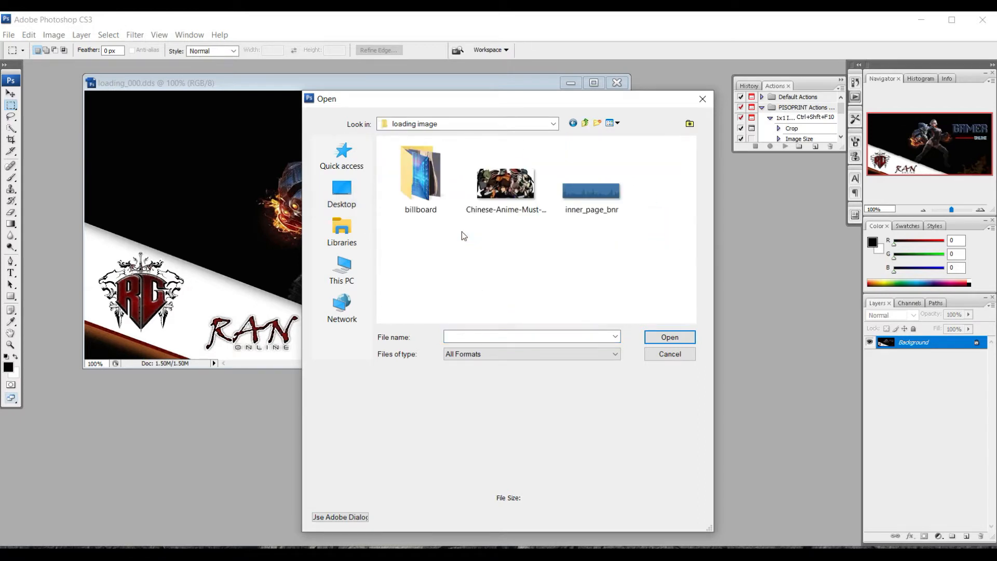
double_click(513, 185)
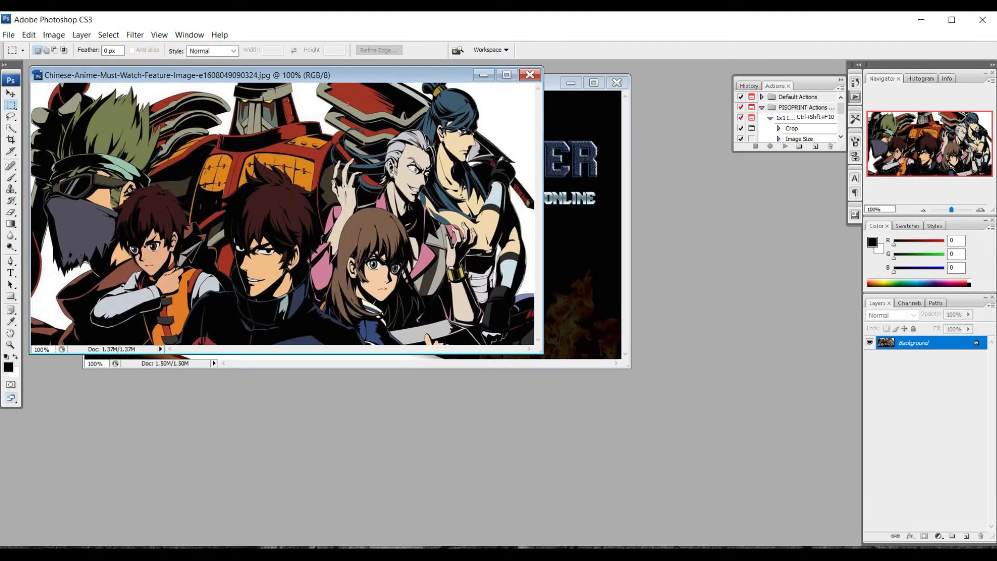
drag(324, 81, 506, 189)
- Resize the anime image to 1024 × 512 pixels with proportions unlocked
right_click(492, 193)
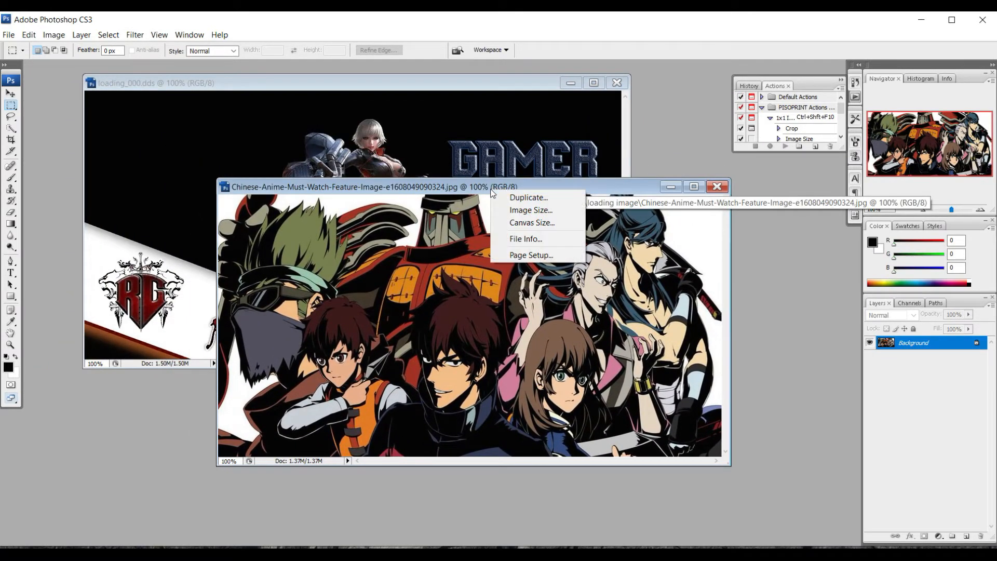
click(524, 210)
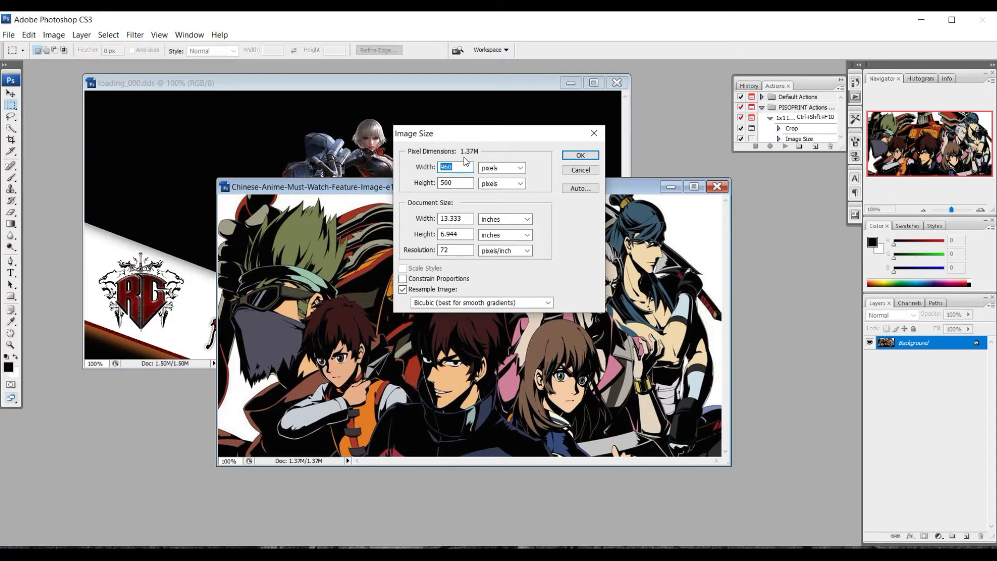
text(1024)
drag(457, 183, 439, 193)
text(512)
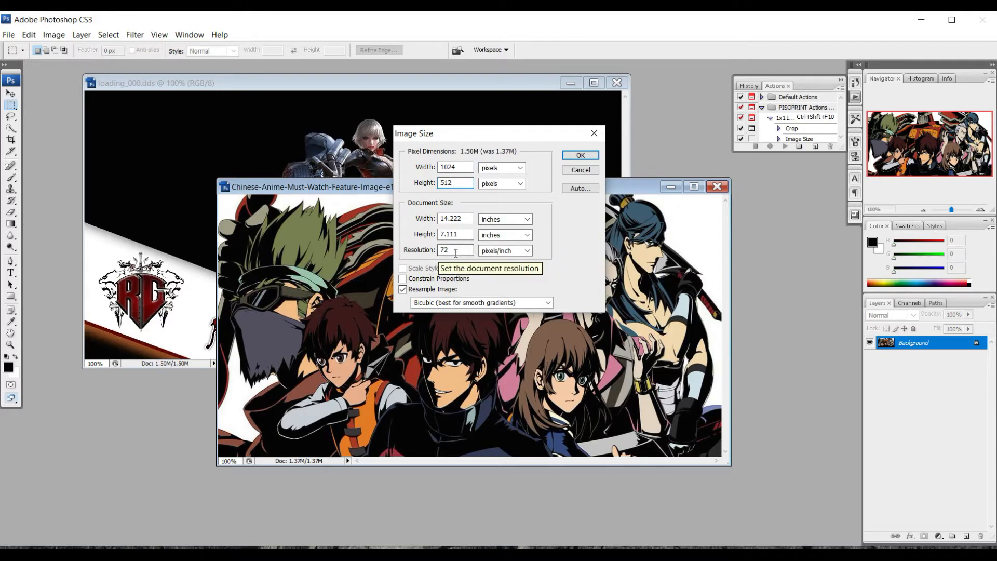
click(583, 157)
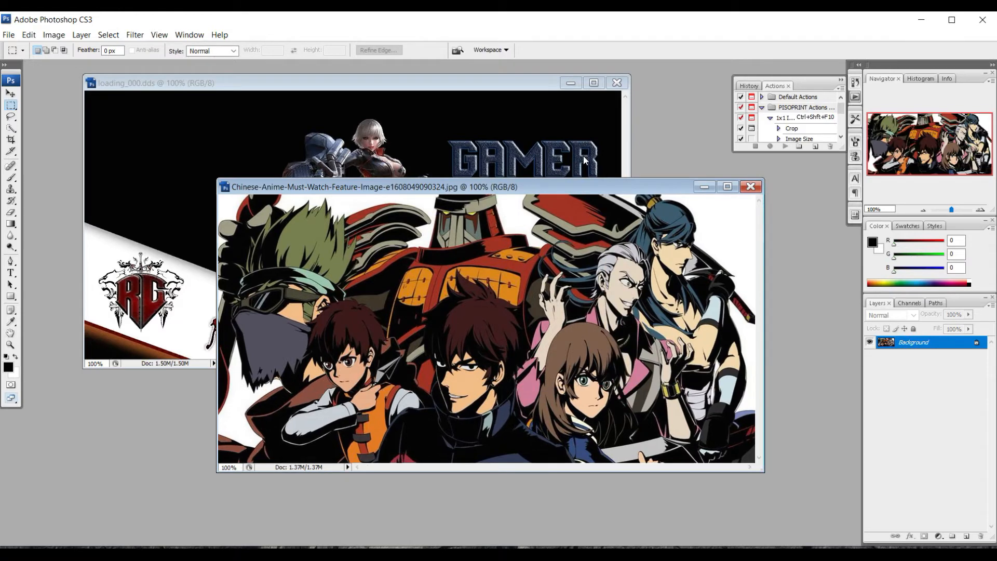
click(9, 273)
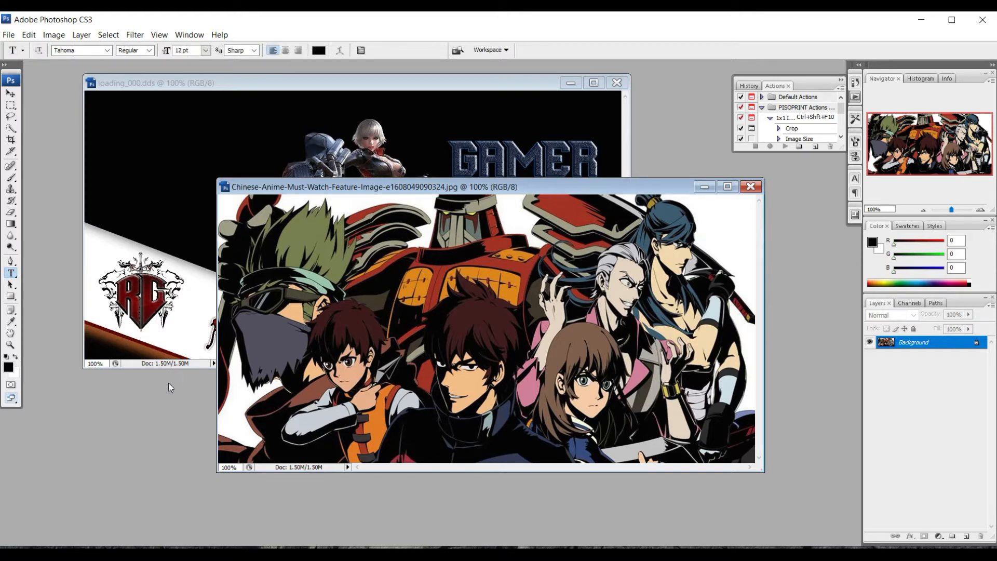
- Choose Ink Free as the type font
click(108, 52)
scroll(104, 130, up, 5)
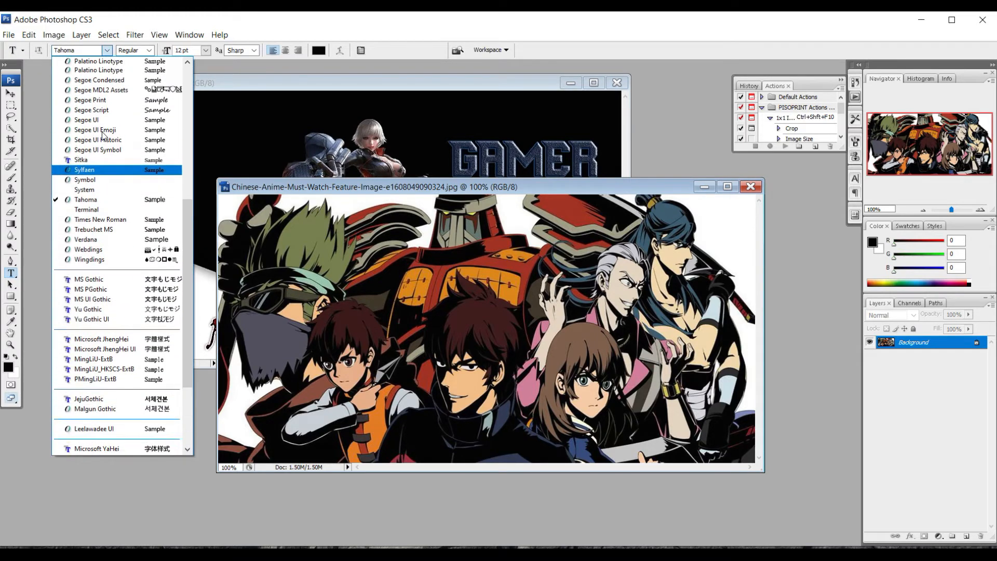
scroll(105, 136, up, 3)
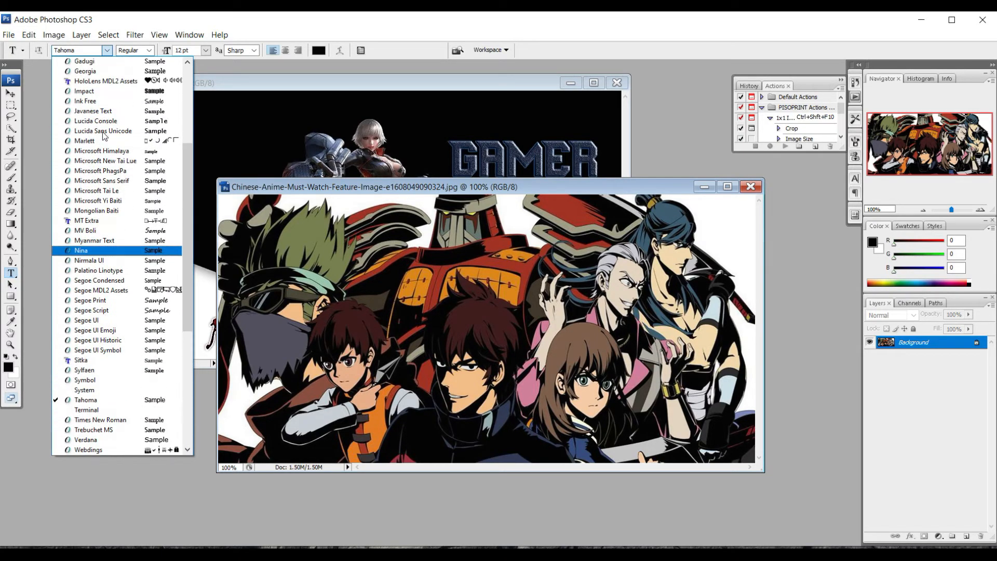
scroll(104, 136, up, 5)
scroll(105, 135, up, 1)
scroll(107, 137, down, 5)
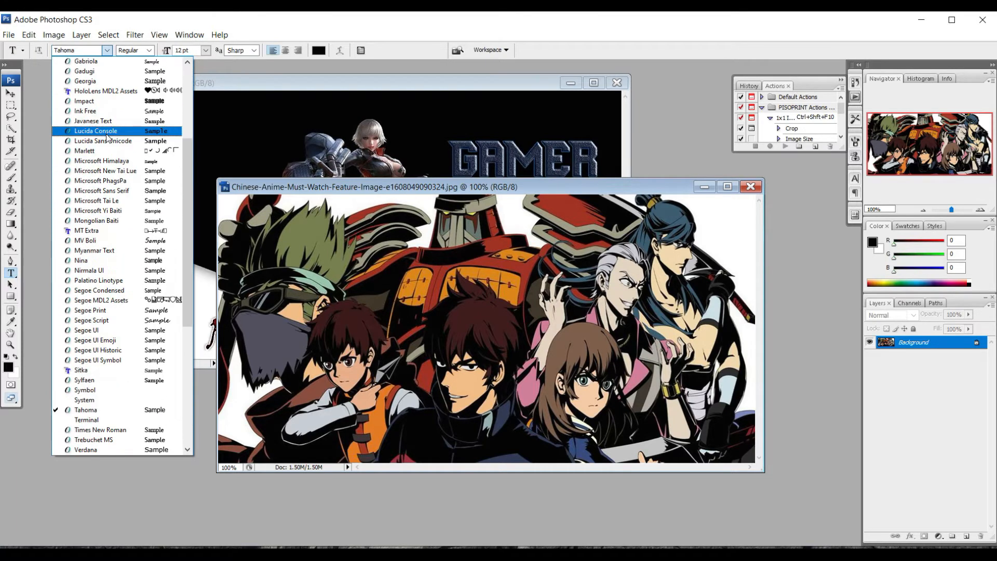
click(101, 110)
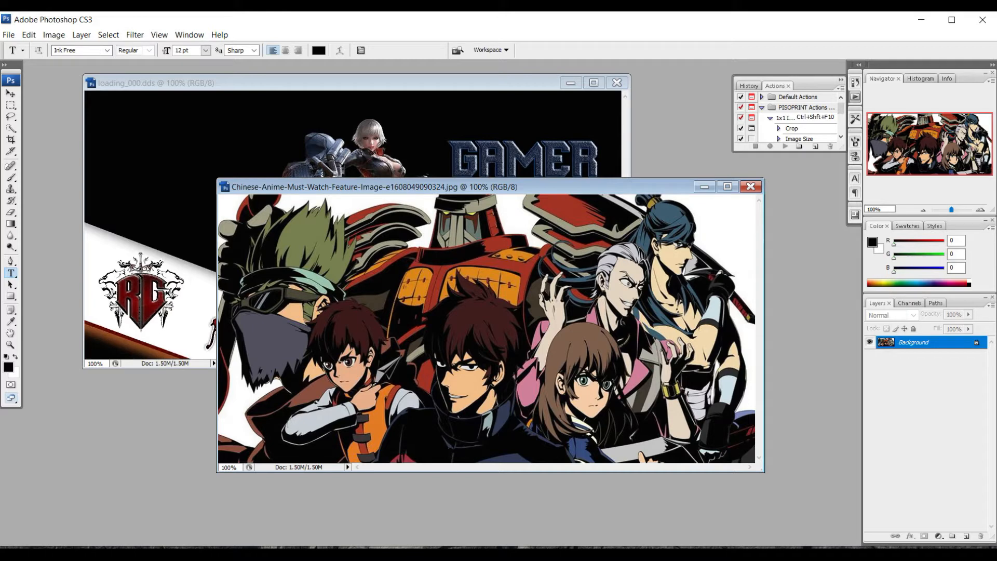
- Set the text size to 72 pt and the text colour to white
click(249, 430)
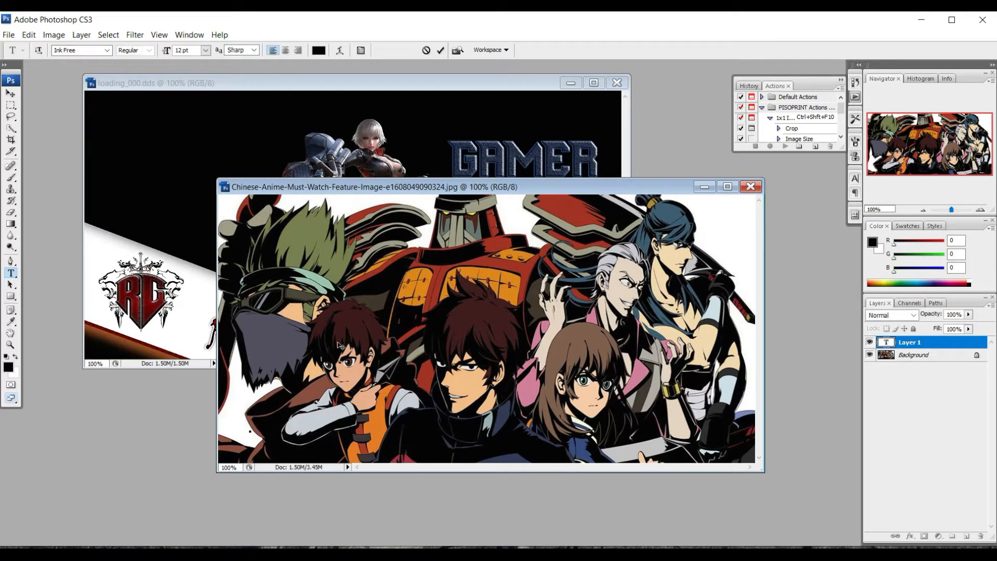
click(206, 50)
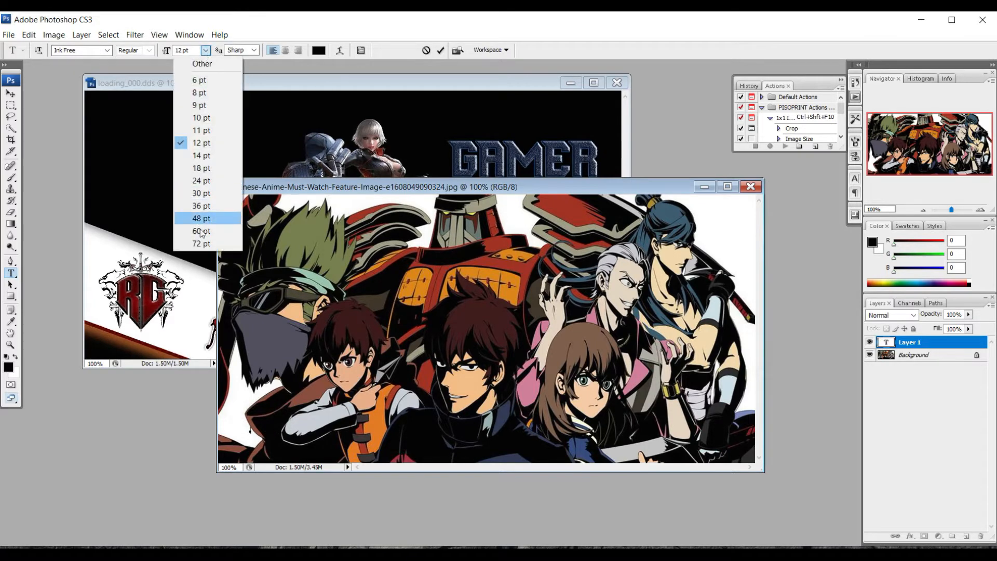
click(206, 245)
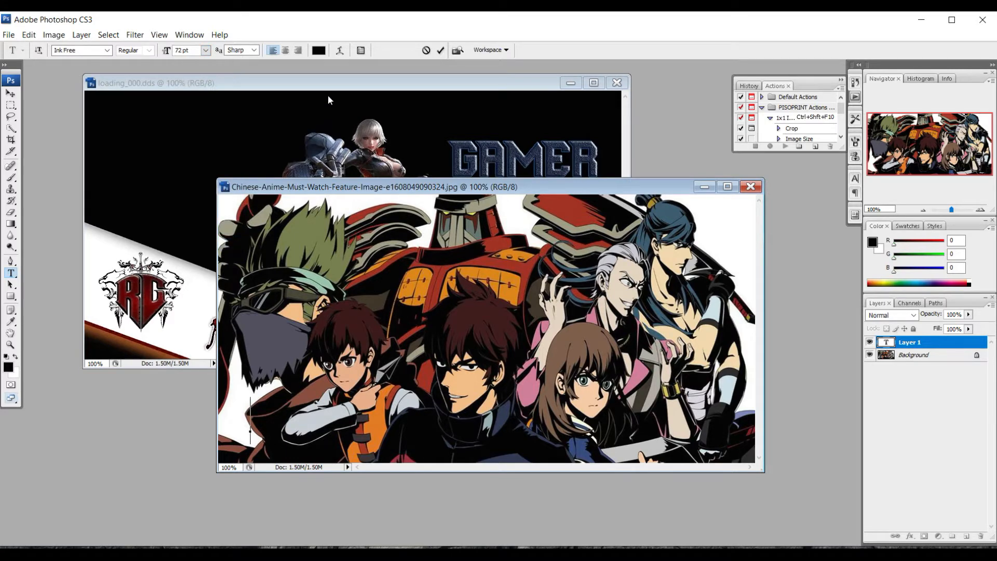
click(318, 50)
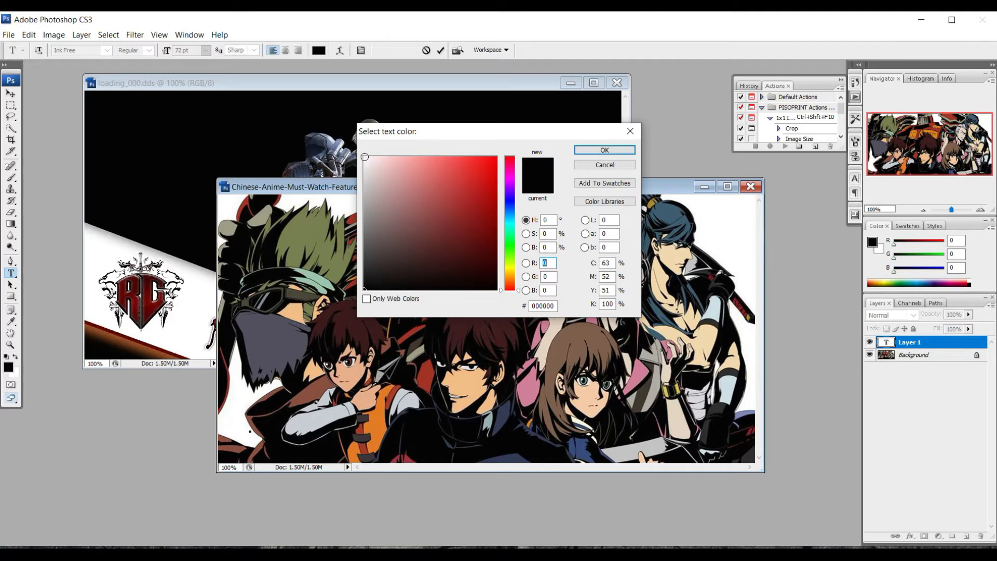
click(365, 157)
click(585, 152)
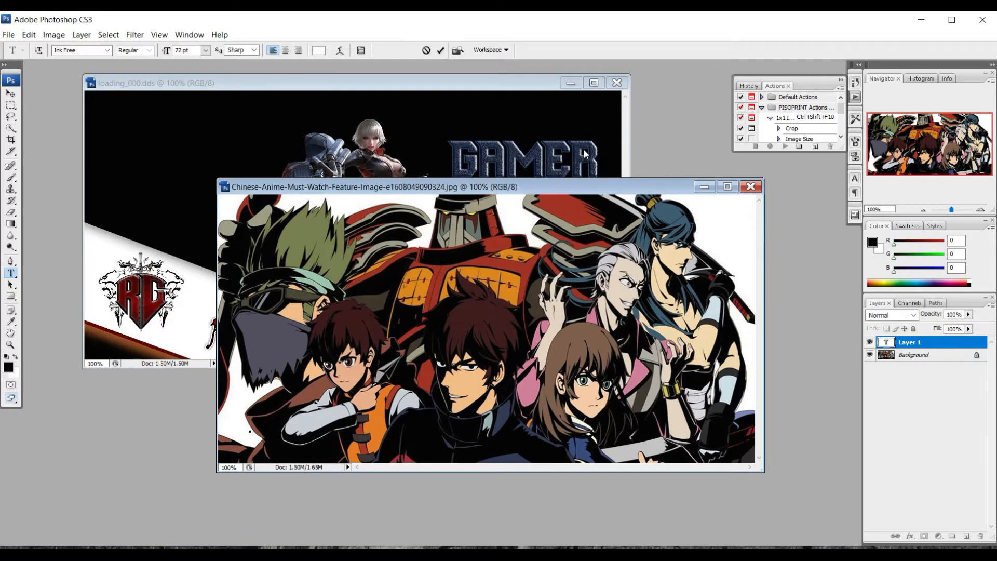
- Type the channel name followed by 'Ran Online' near the image's lower left and commit it
click(250, 430)
text(Wa)
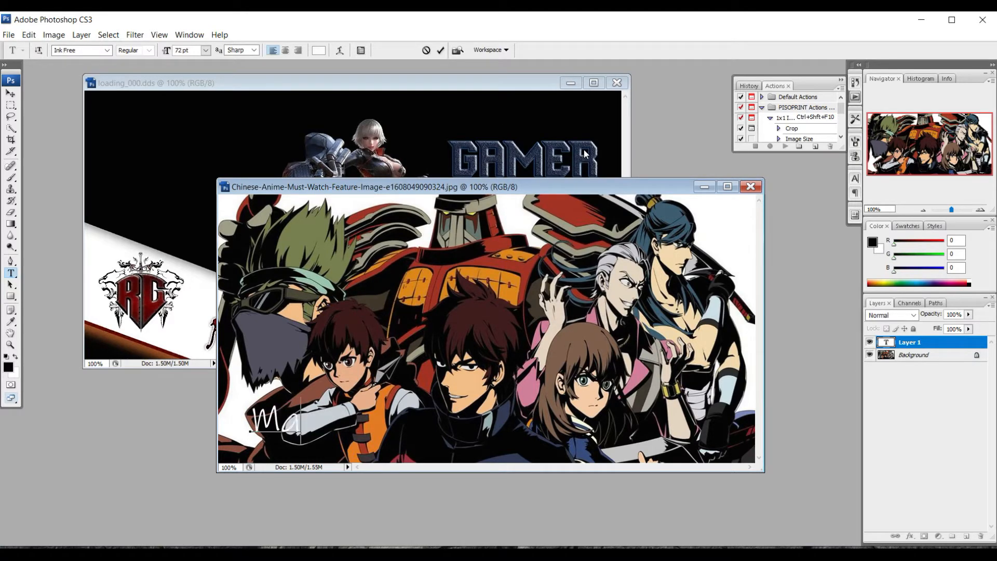
text(belT)
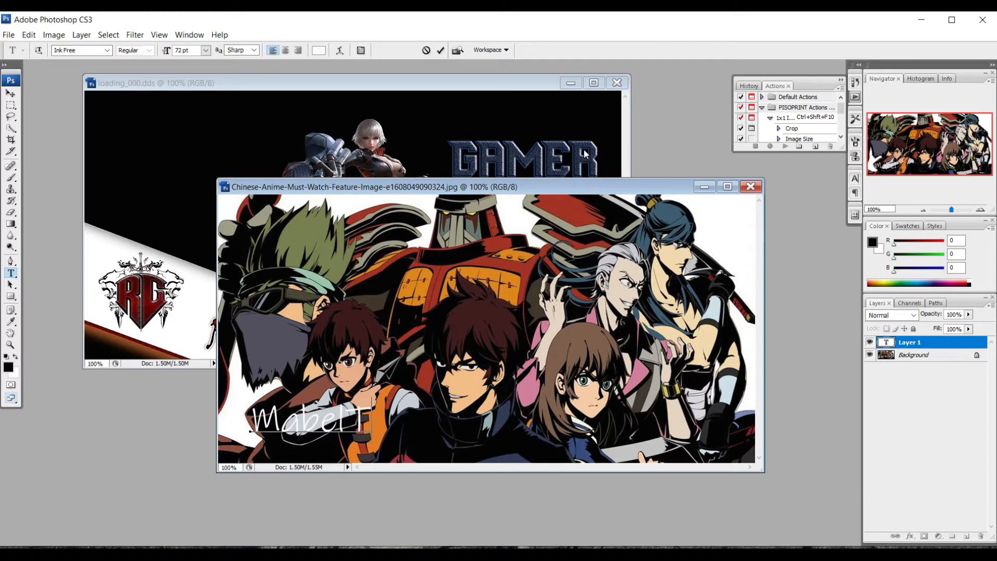
text(echz )
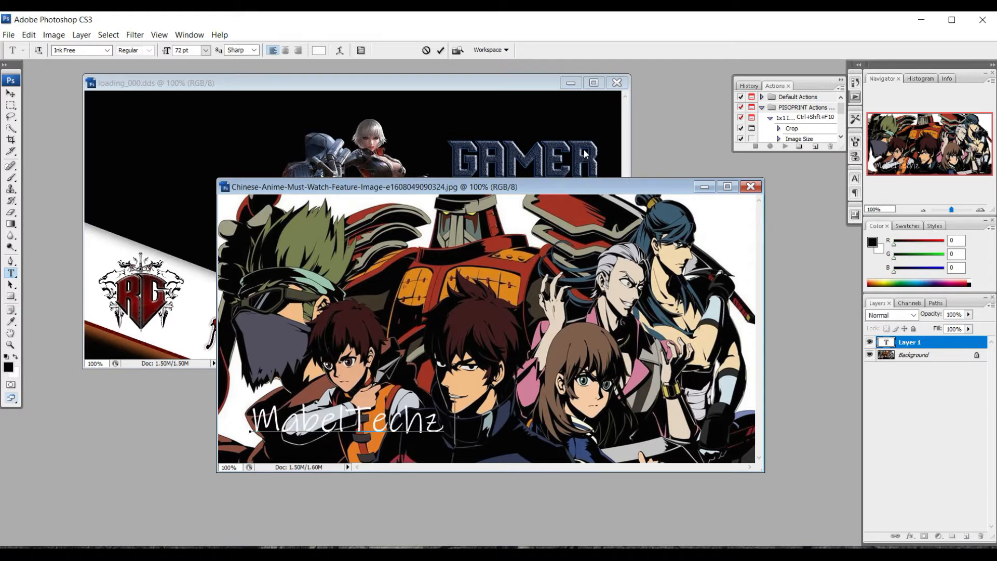
text(Ran)
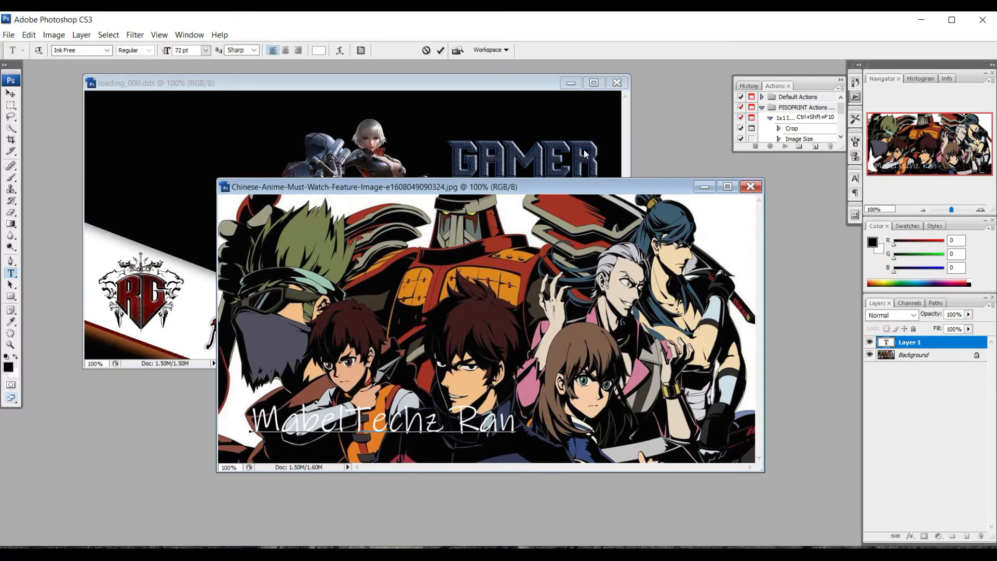
text( Online)
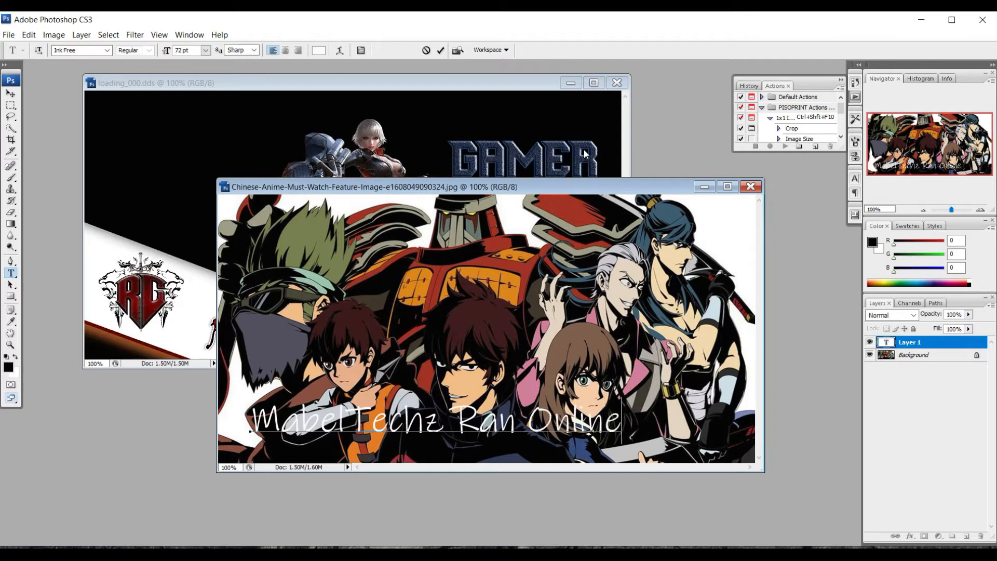
click(440, 51)
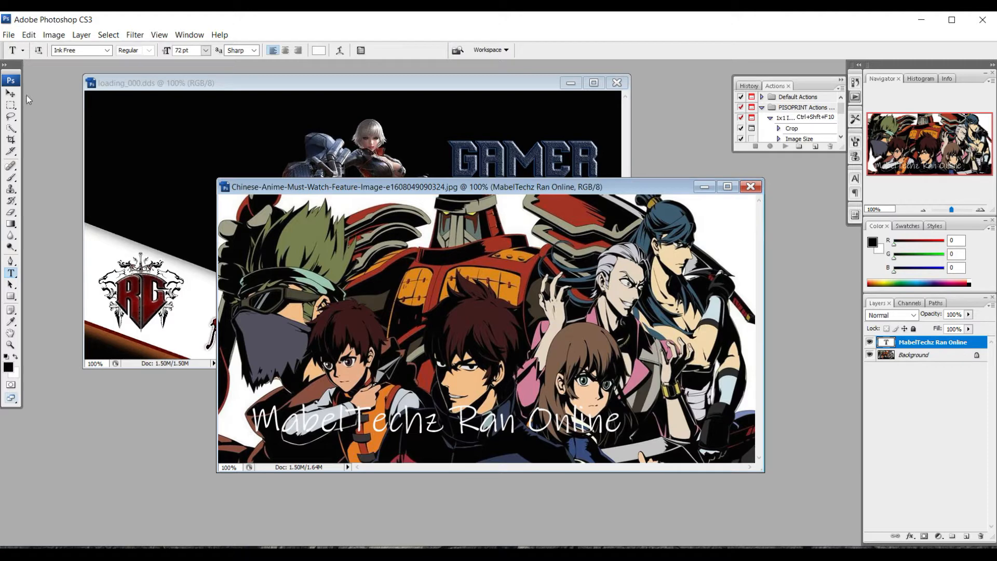
- Give the title text a red 5 px stroke effect, then move it lower and right
click(12, 93)
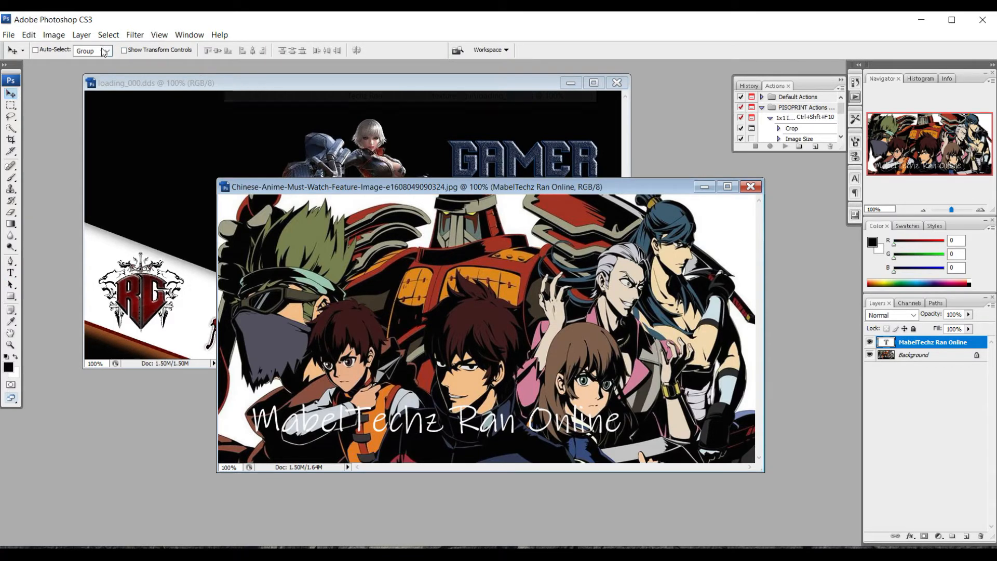
click(125, 52)
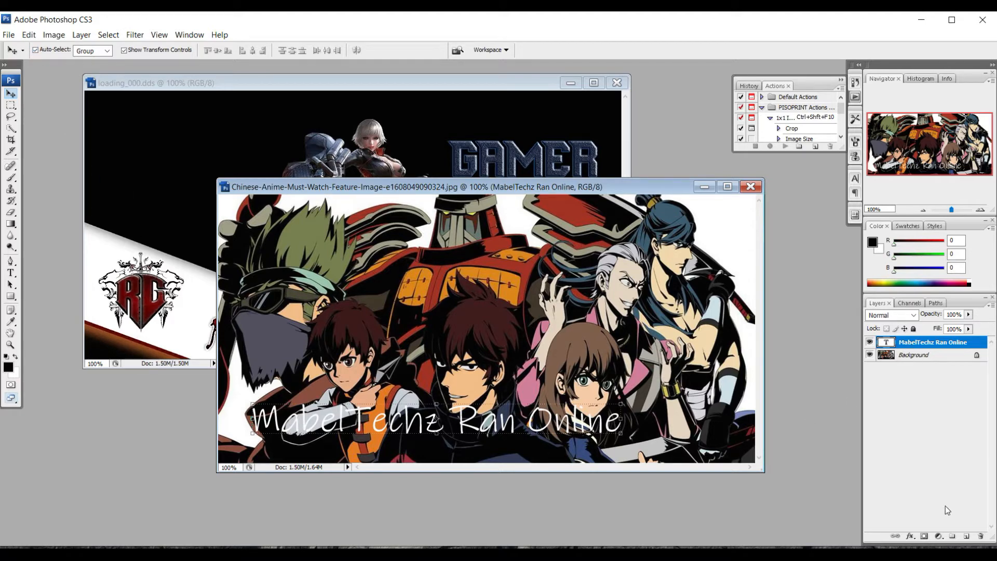
click(911, 536)
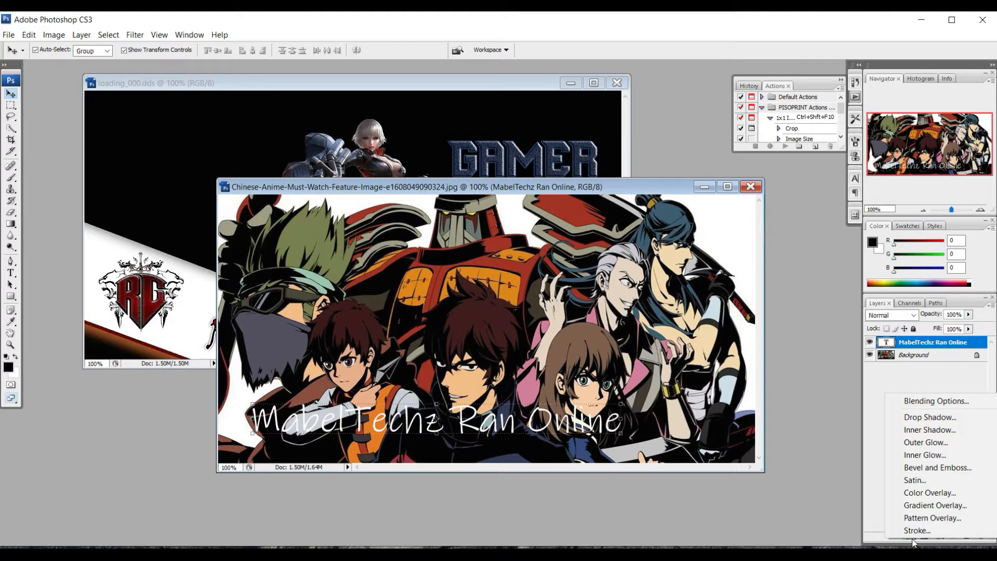
click(913, 535)
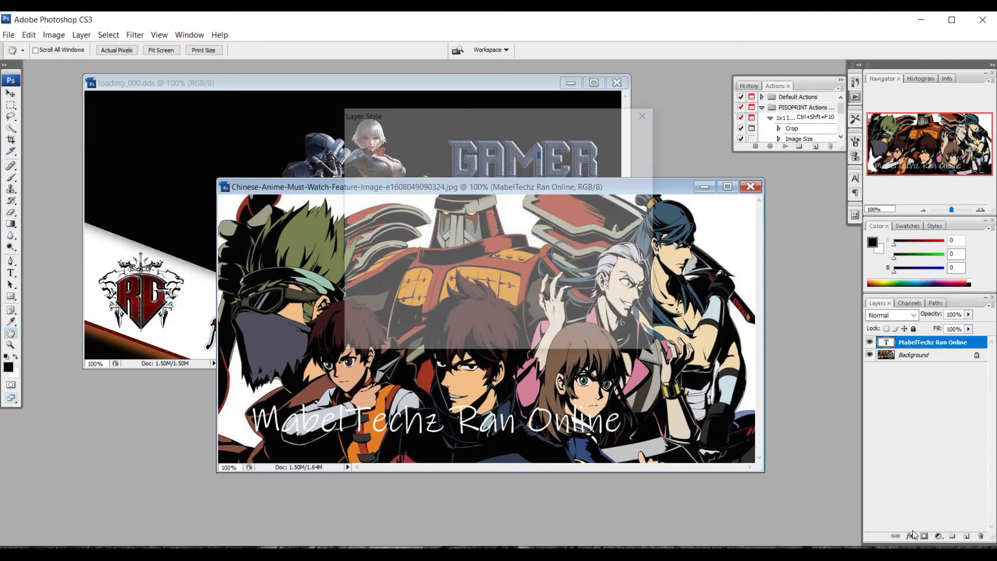
drag(526, 122, 352, 131)
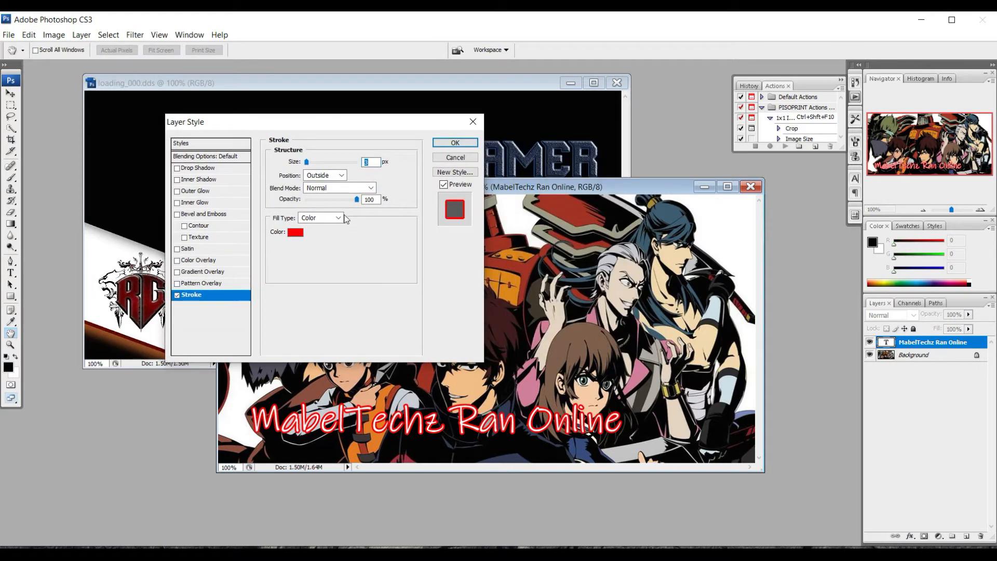
text(5)
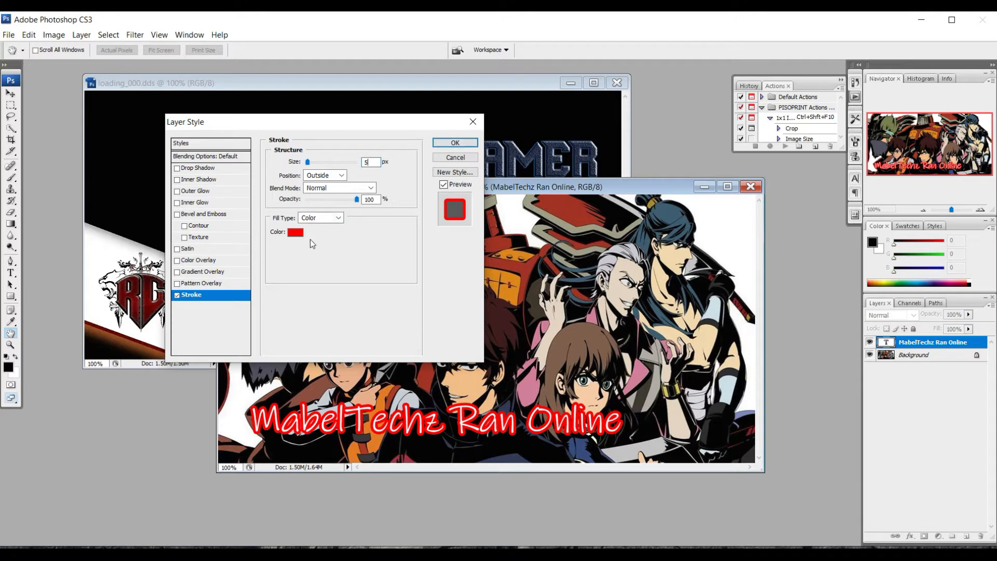
click(295, 232)
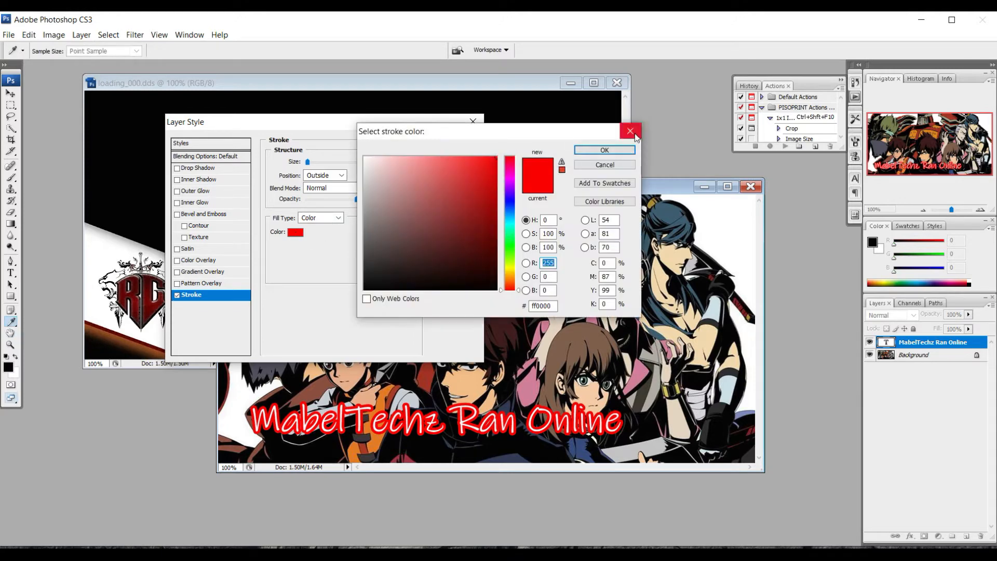
click(634, 135)
click(467, 147)
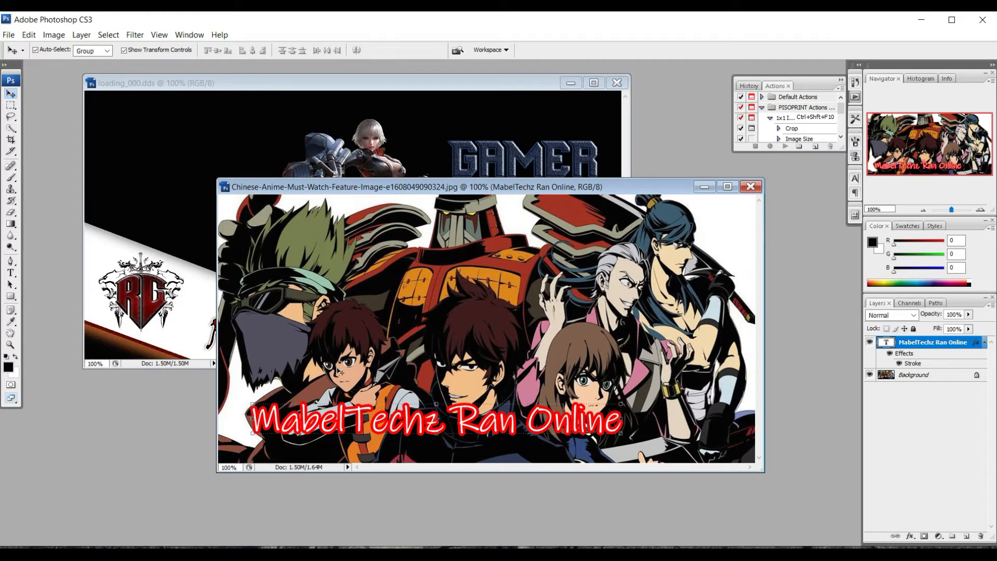
drag(407, 418, 459, 440)
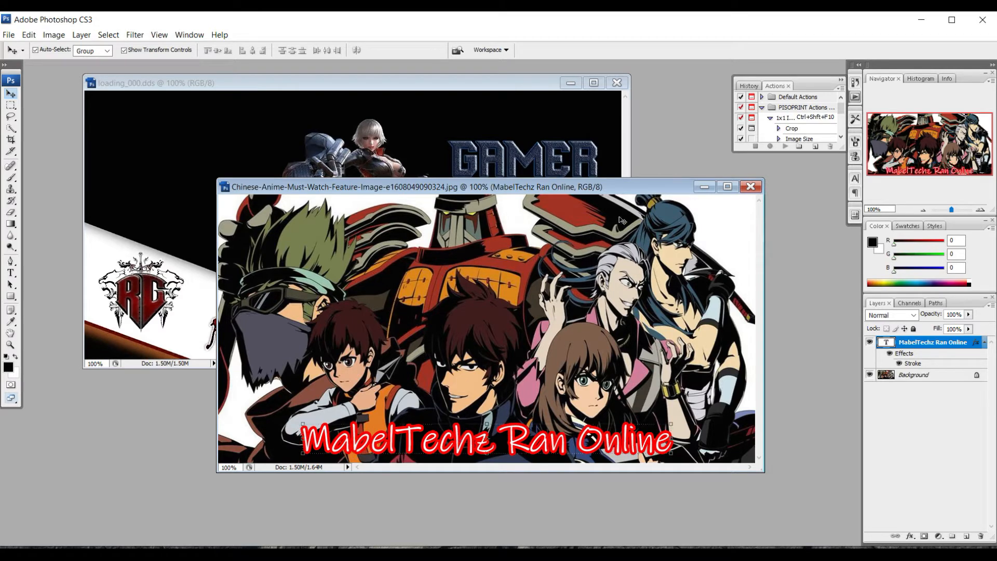
drag(534, 186, 534, 185)
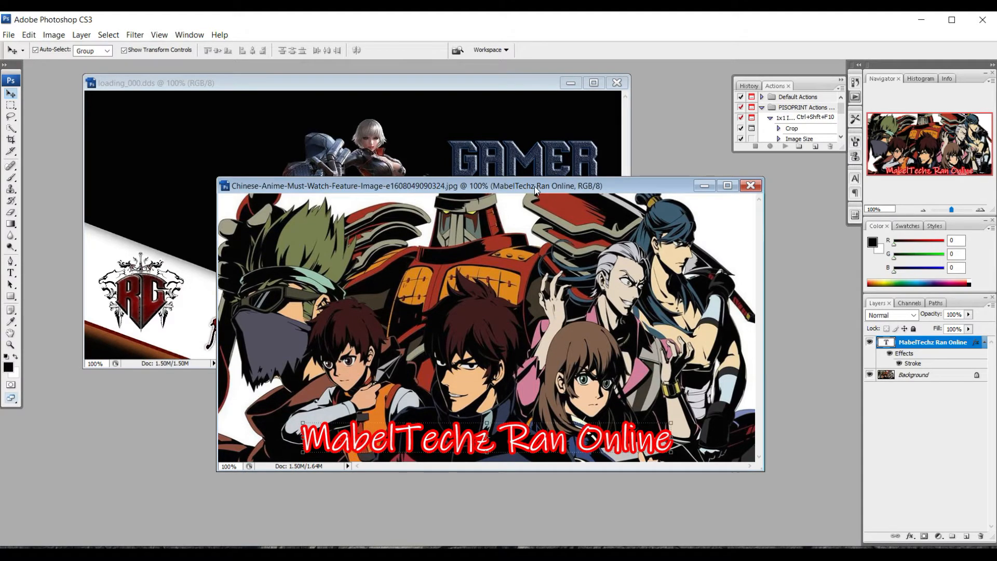
- Save the anime image as loading_000 in DDS format with the DXT3 export settings
click(9, 36)
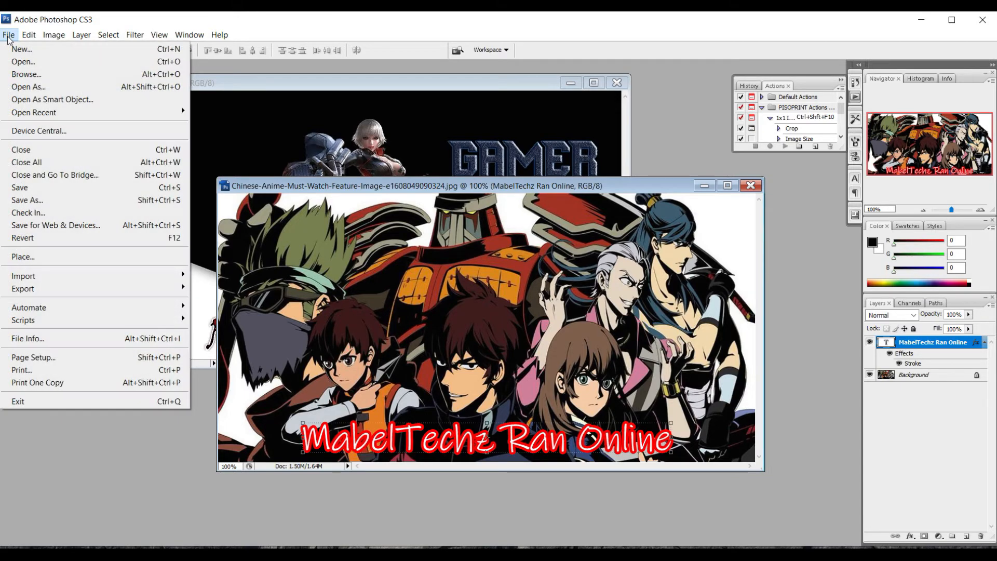
click(39, 201)
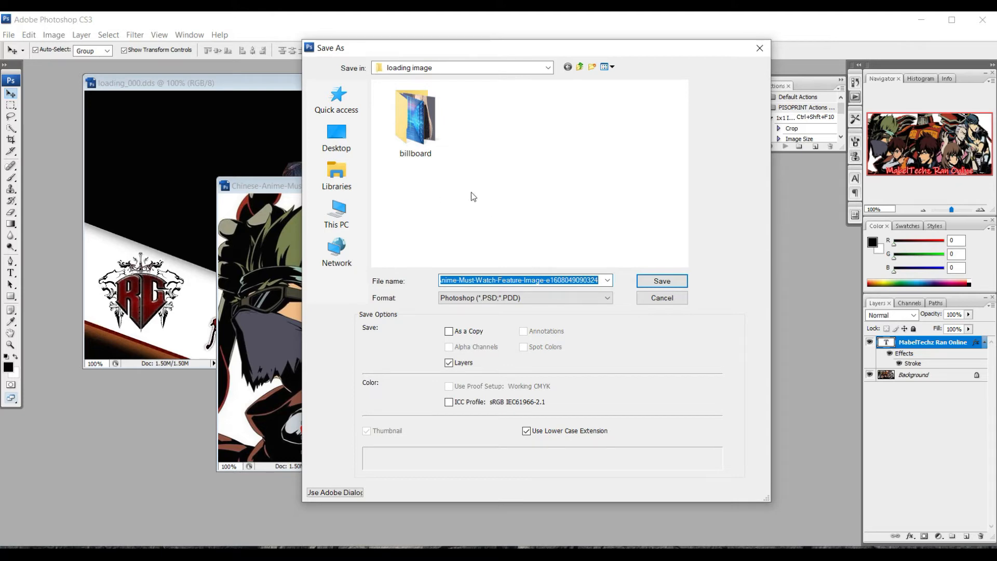
click(469, 298)
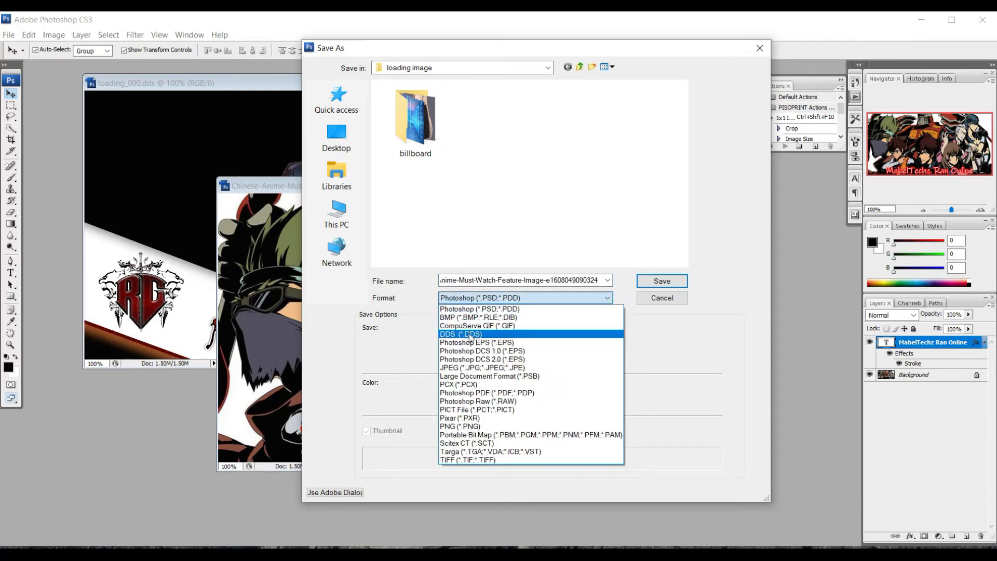
click(470, 334)
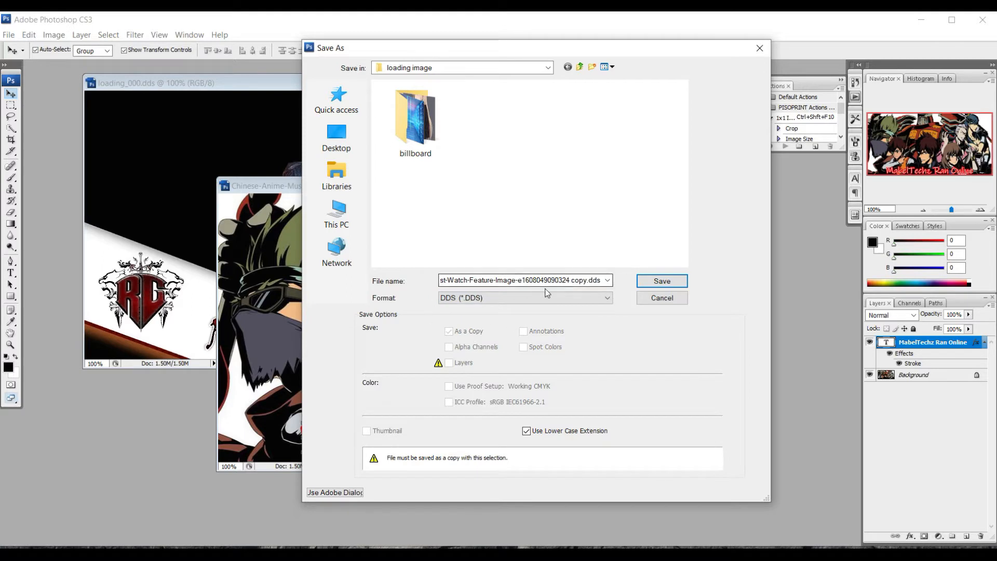
click(574, 280)
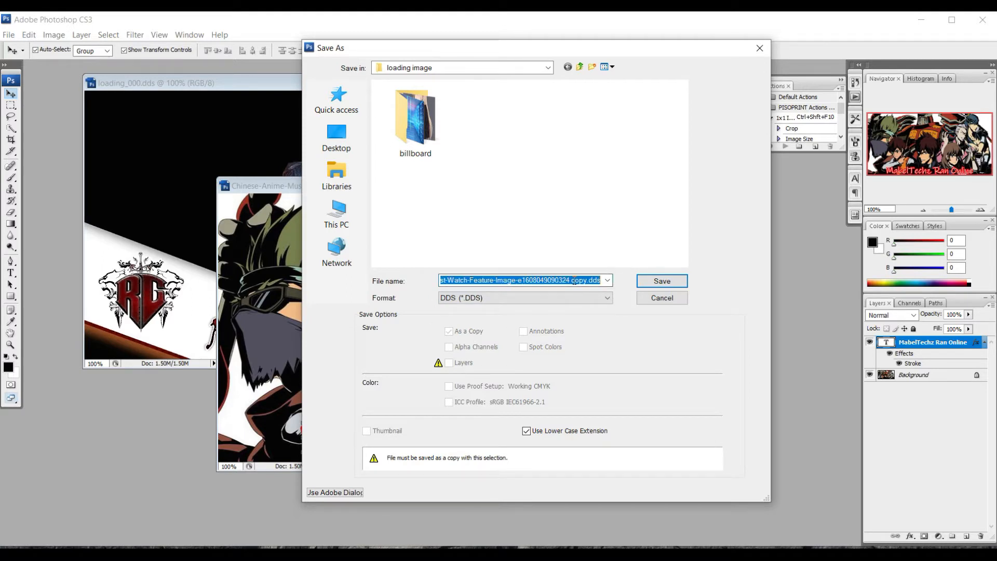
key(BackSpace)
text(loading_000)
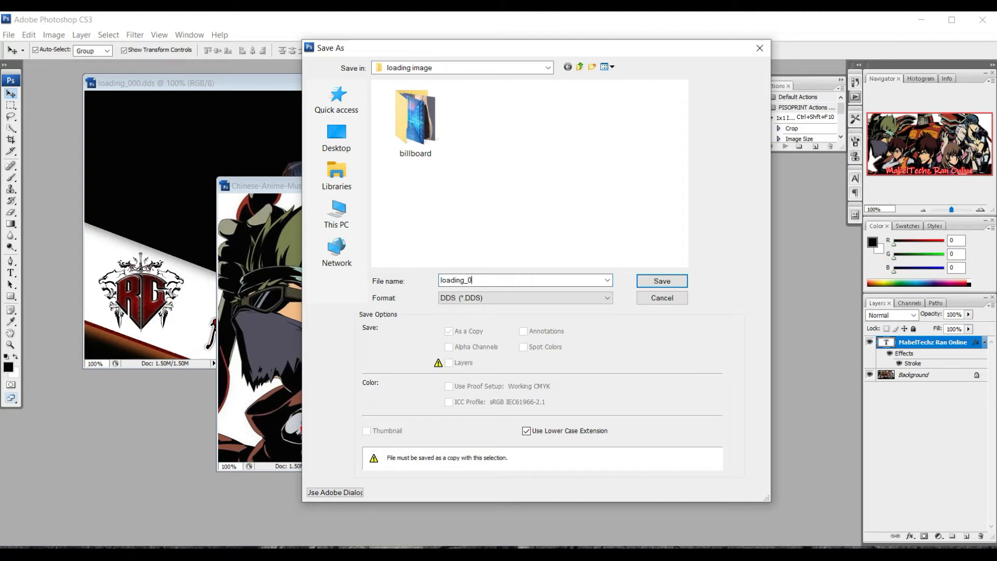
click(673, 282)
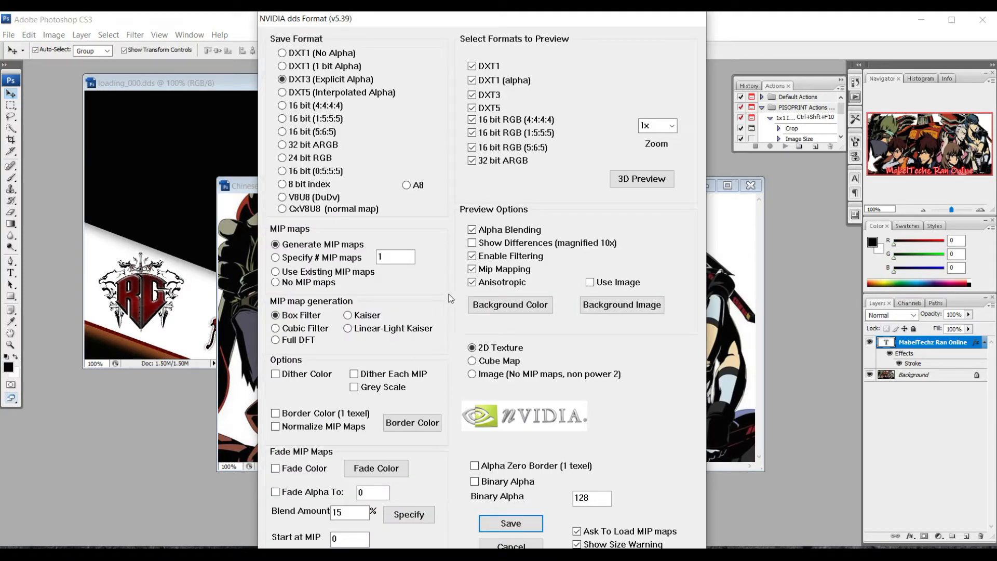
click(505, 525)
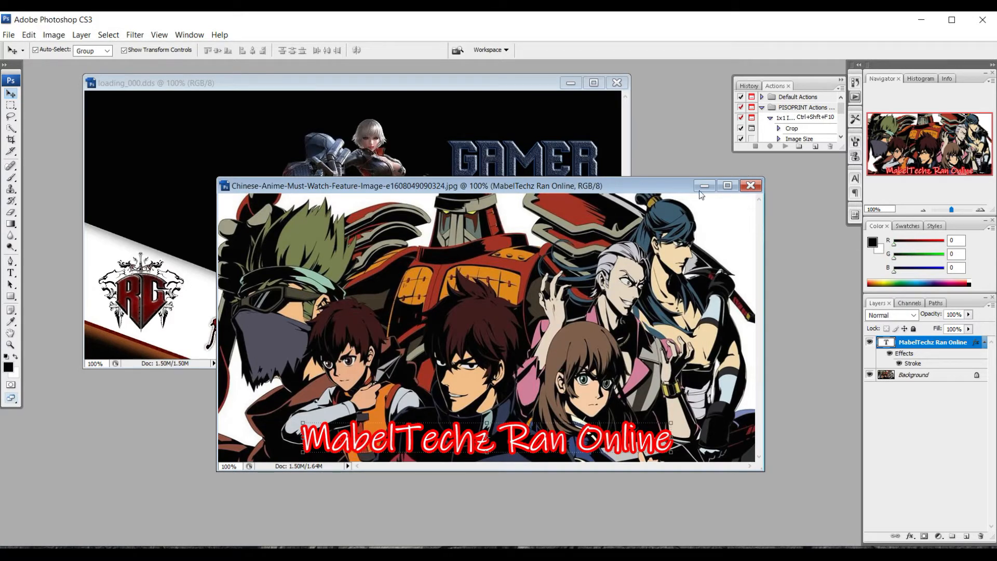
- Close the anime image without saving, then close loading_000.dds
click(751, 185)
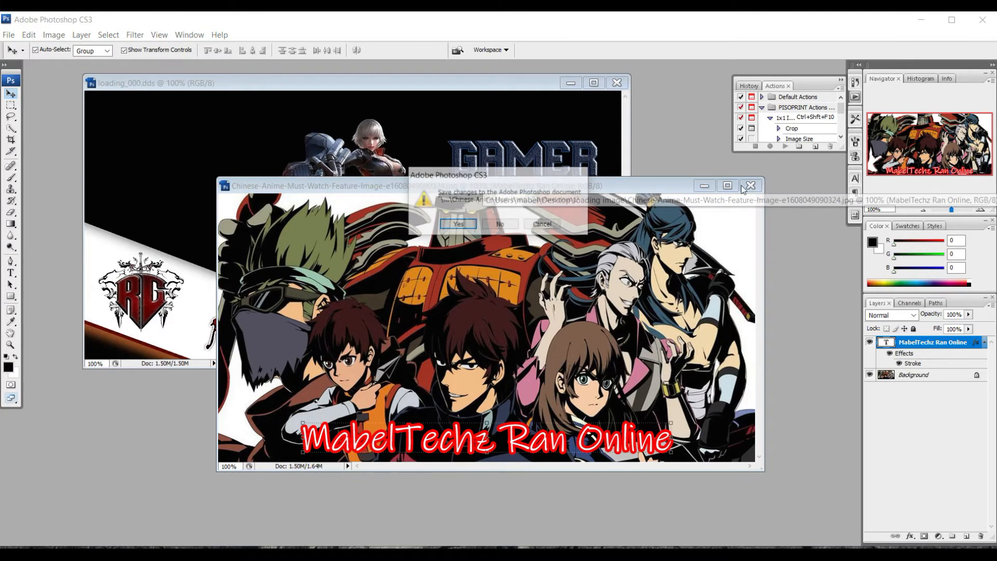
click(499, 224)
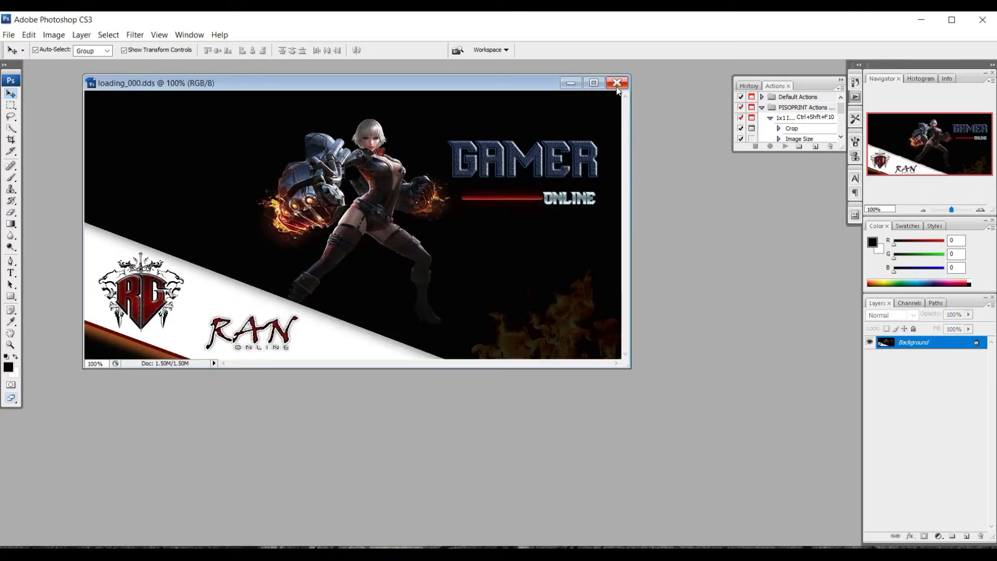
click(617, 84)
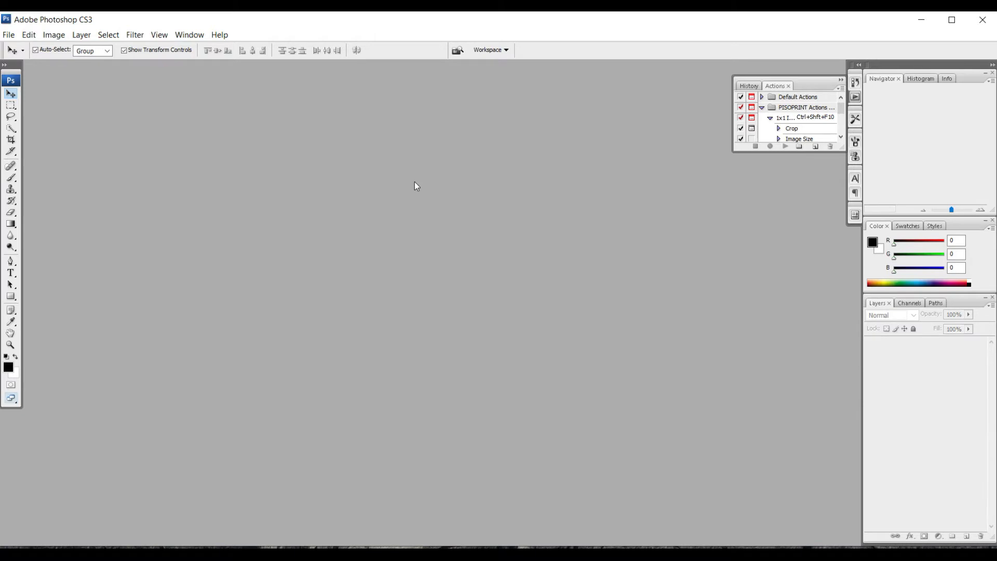
- Browse to Downloads\MabelTechz Ran Online Client\textures\map in the Open dialog
key(ctrl+o)
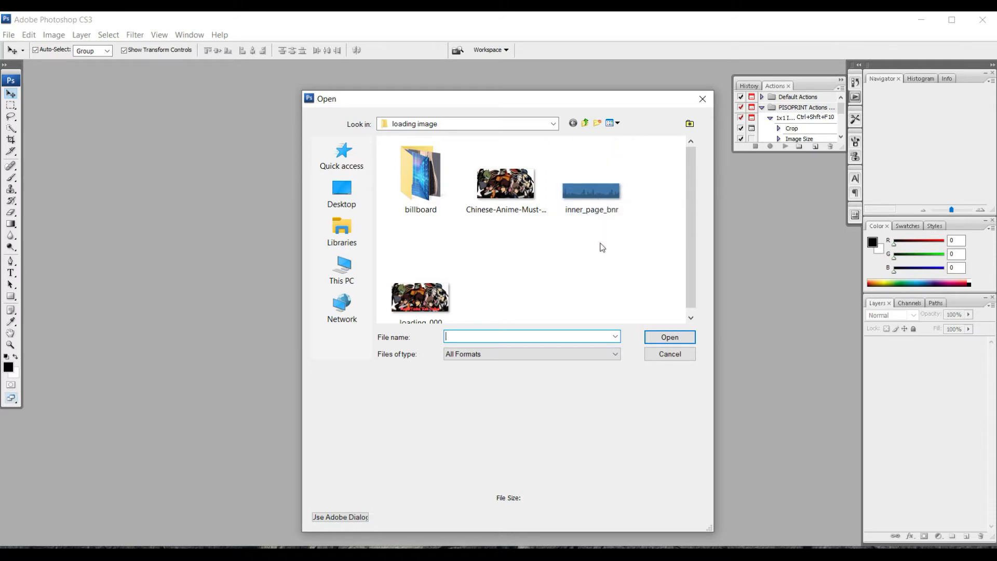
click(702, 99)
double_click(318, 182)
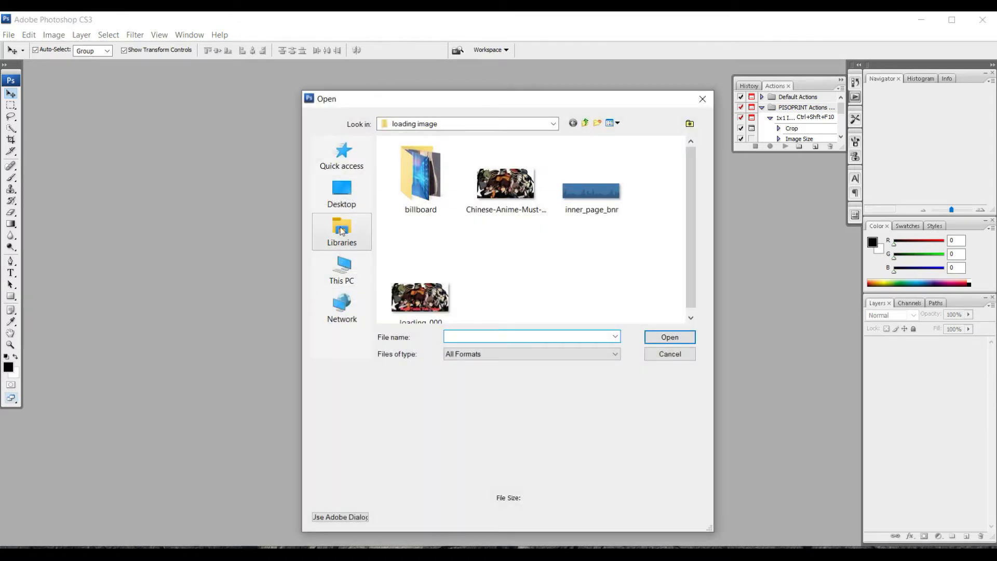
click(342, 269)
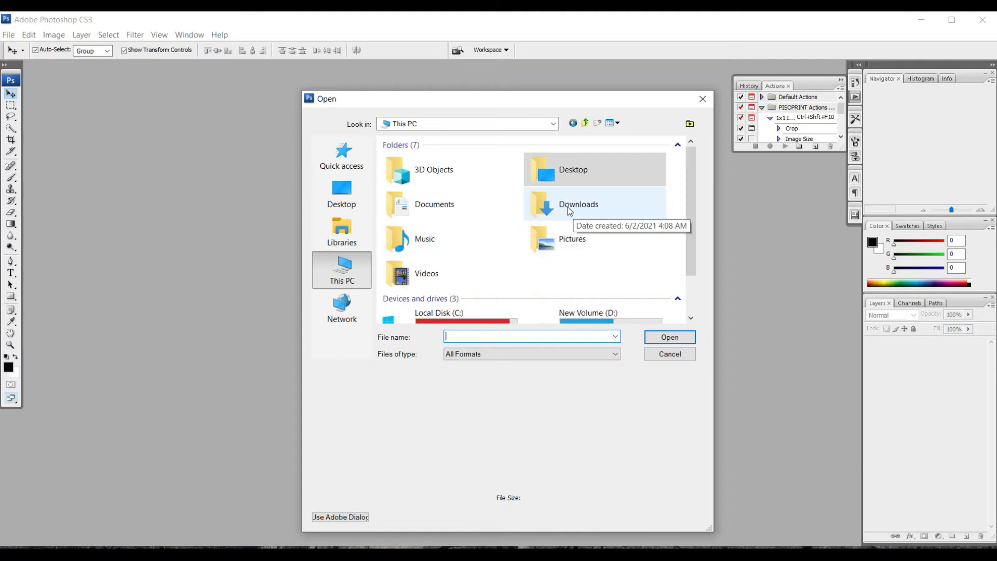
double_click(568, 207)
double_click(434, 183)
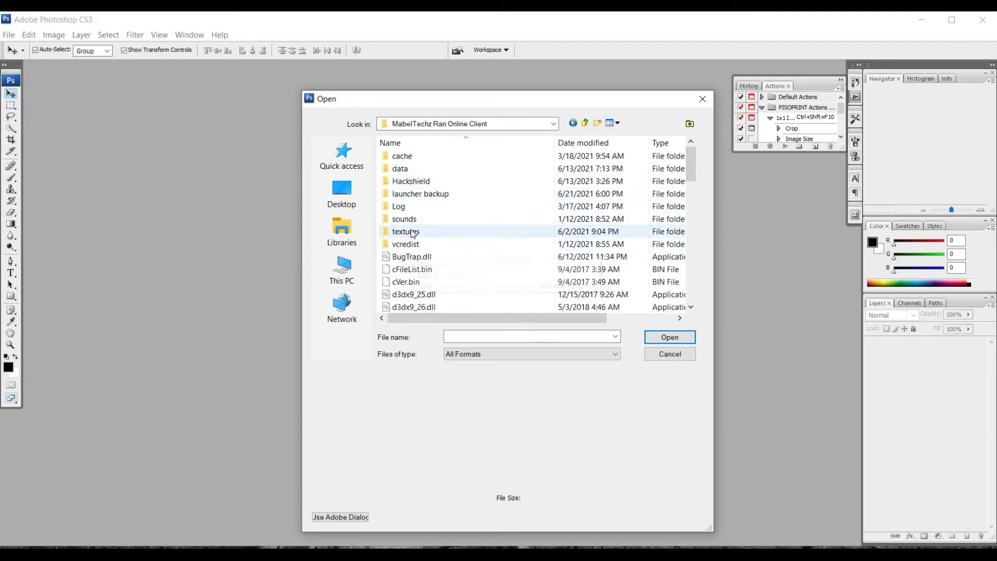
double_click(412, 232)
double_click(407, 281)
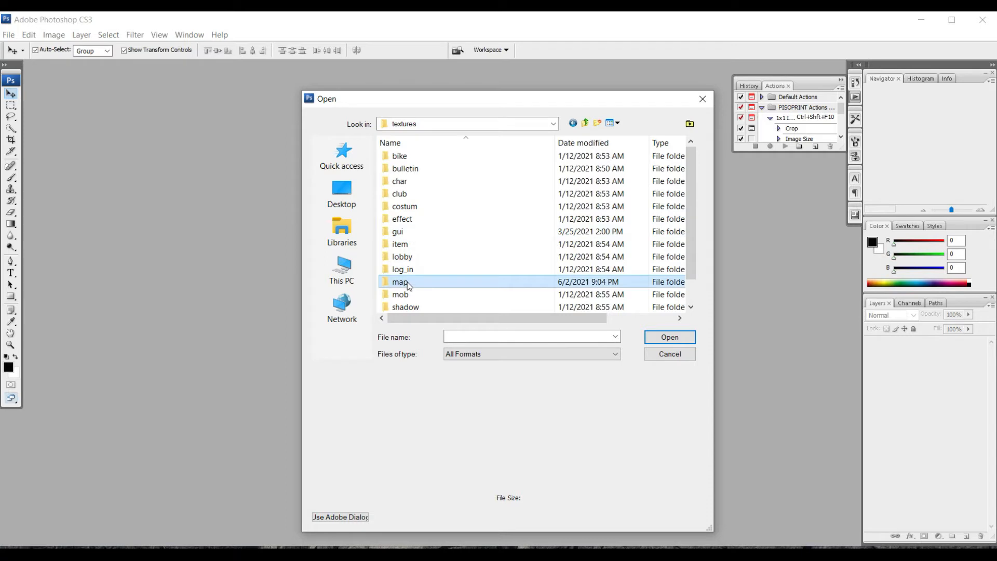
- Find min_su_11_04.dds by typing 'min_su' and open it
click(498, 337)
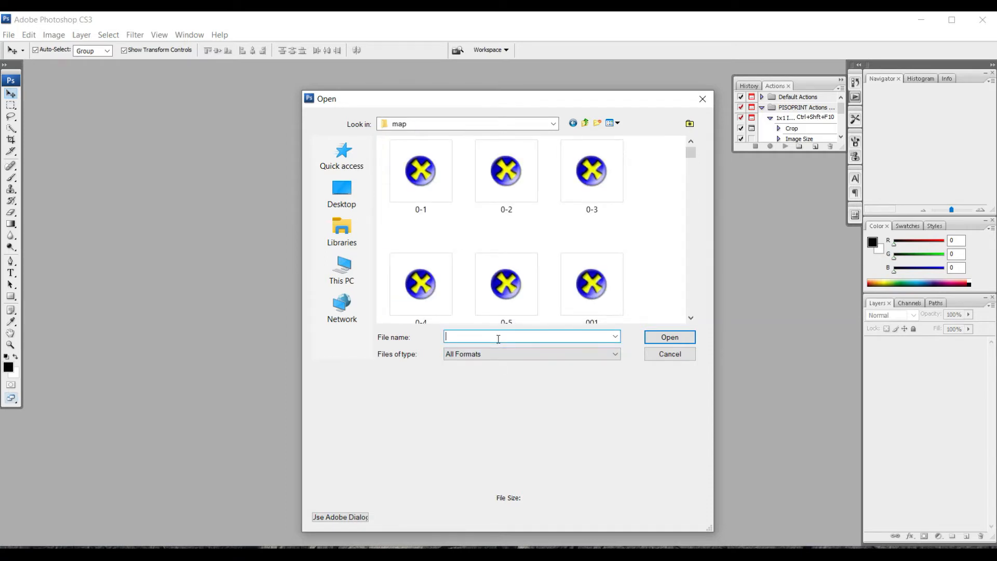
text(min)
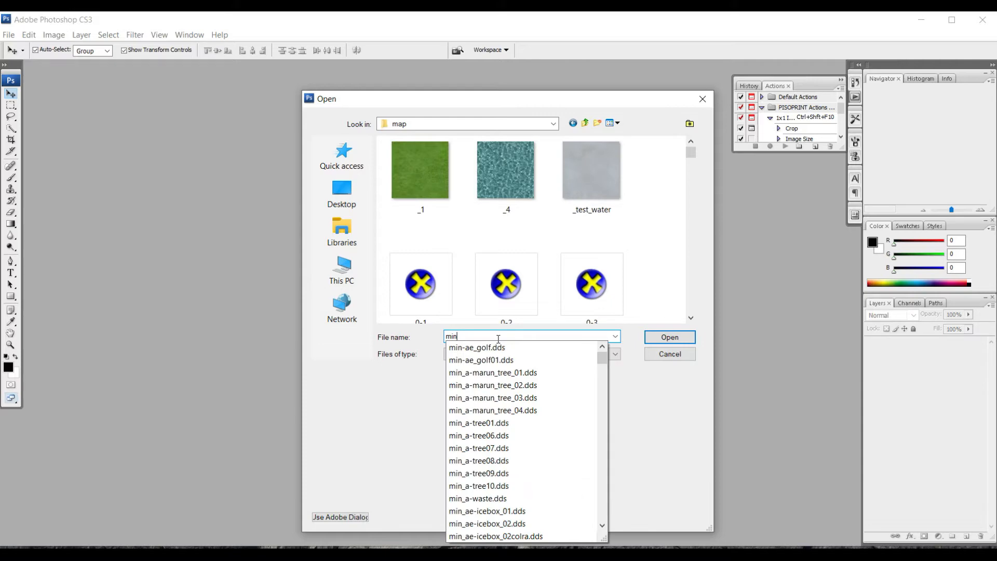
text(_su)
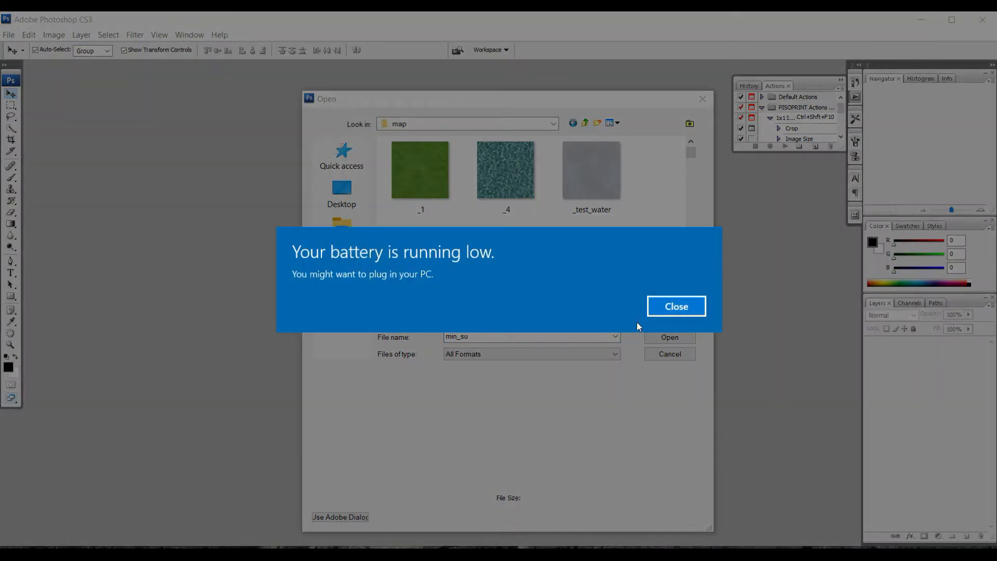
click(669, 307)
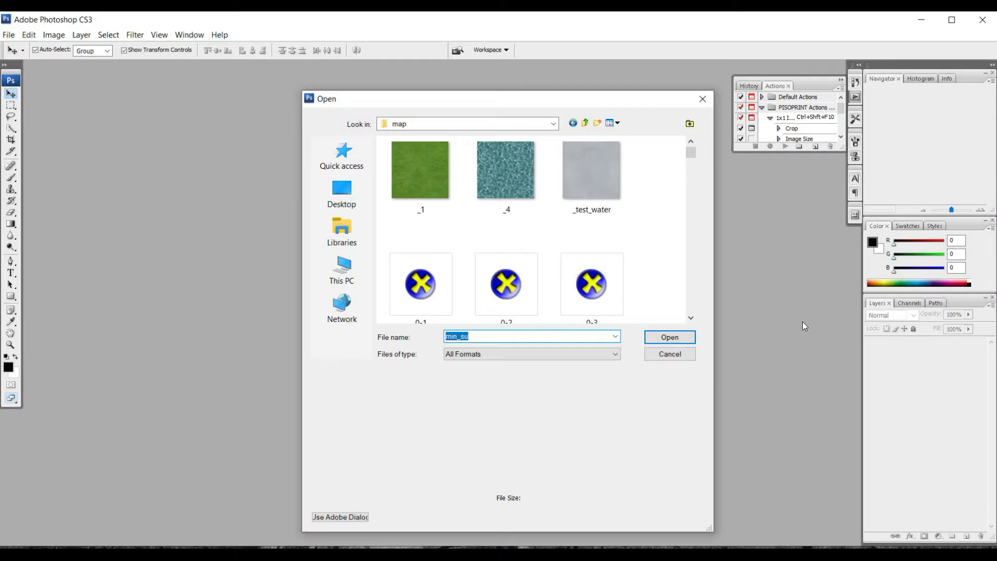
click(645, 553)
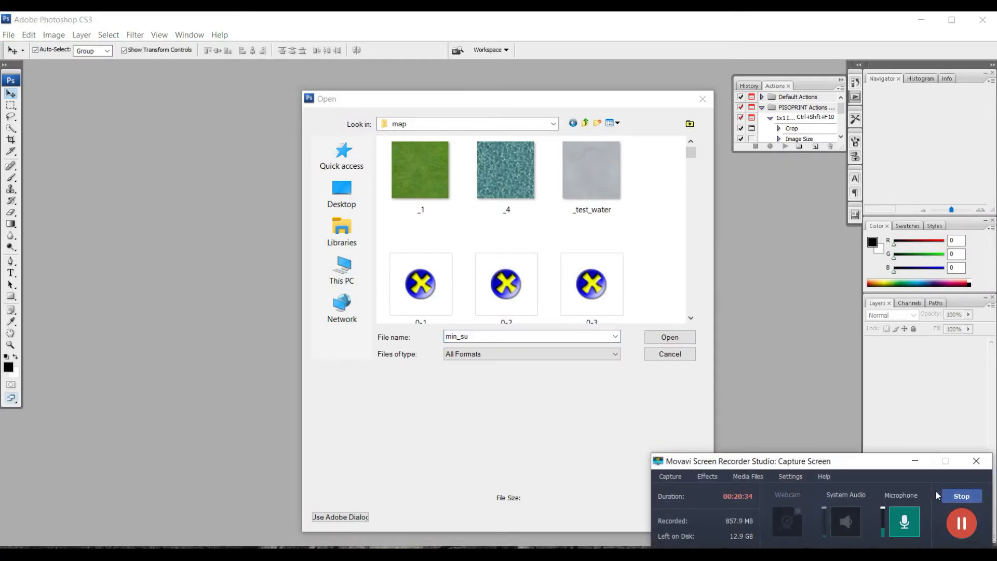
click(914, 462)
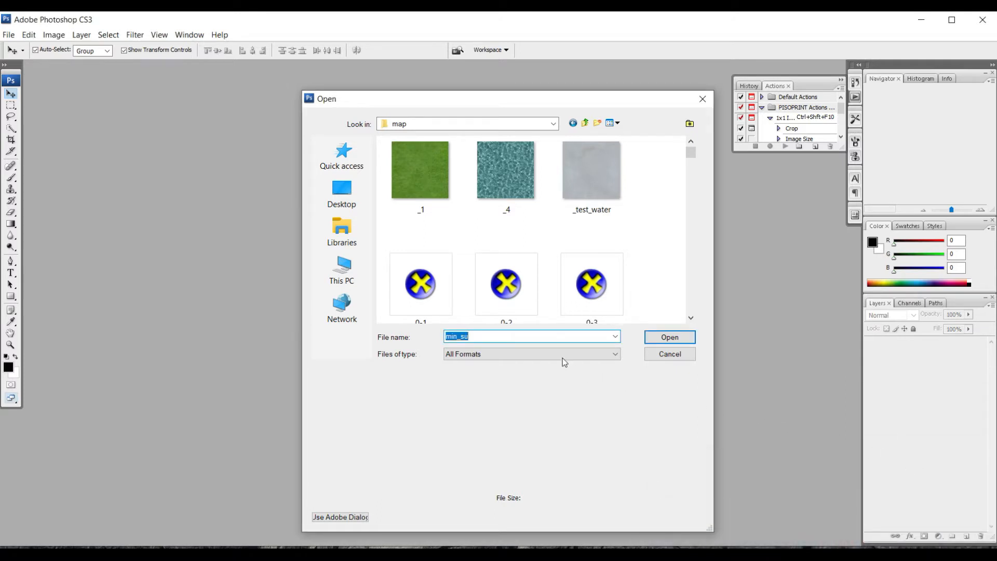
click(525, 336)
key(BackSpace)
text(u)
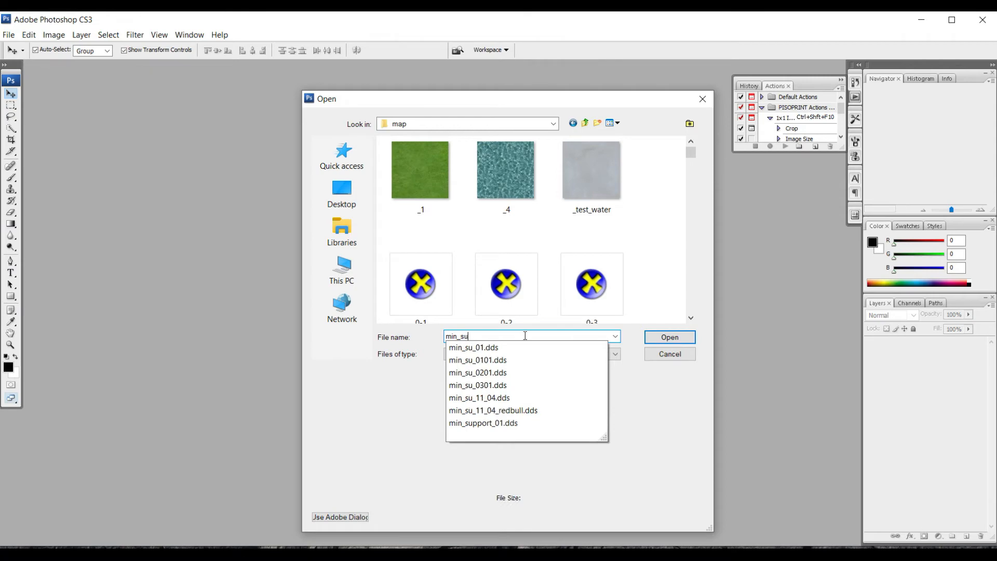
click(497, 403)
click(663, 340)
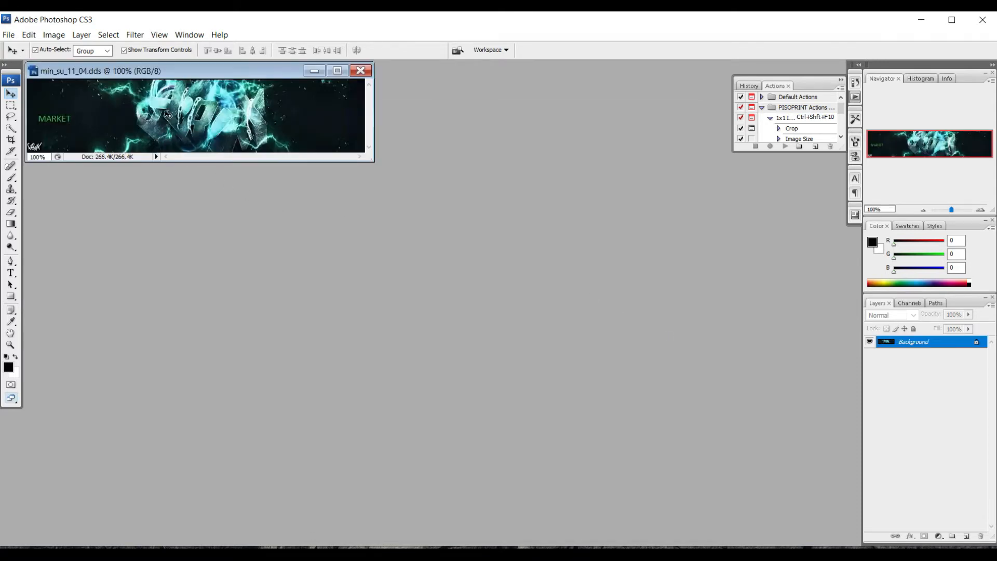
- Check min_su_11_04.dds's pixel dimensions in Image Size without changing anything
right_click(189, 72)
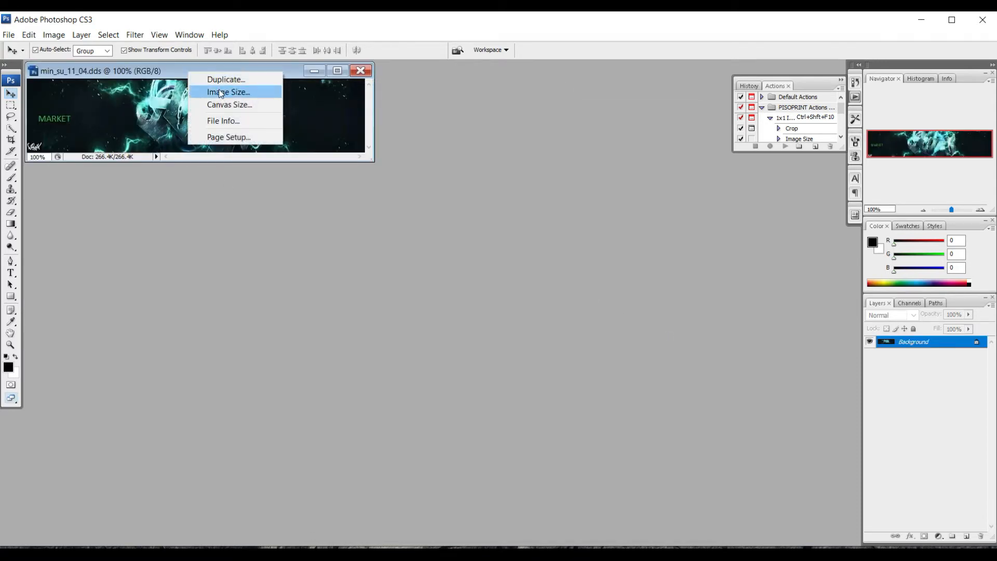
click(224, 92)
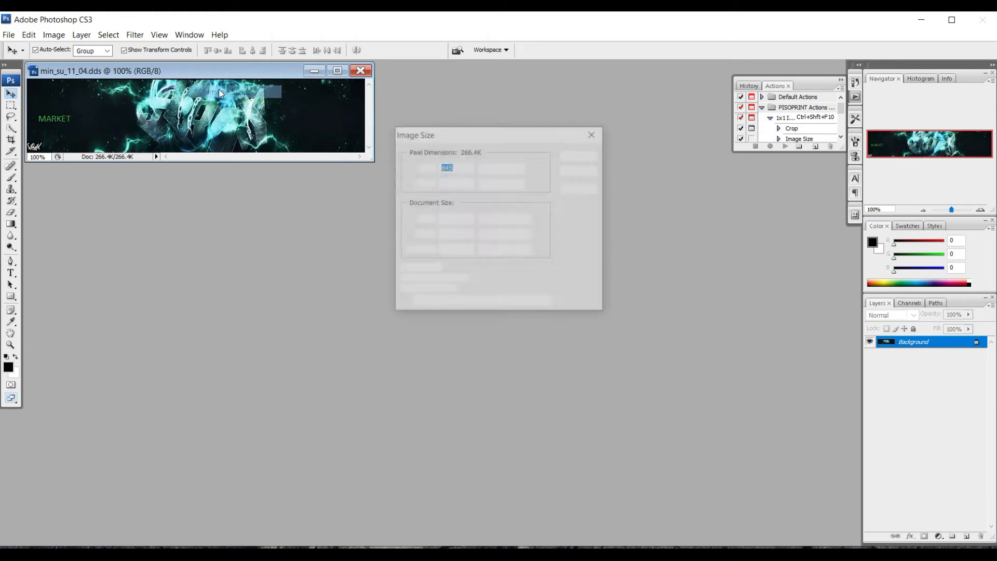
click(594, 134)
- Open inner_page_bnr.jpg from the Desktop's loading image folder
double_click(481, 168)
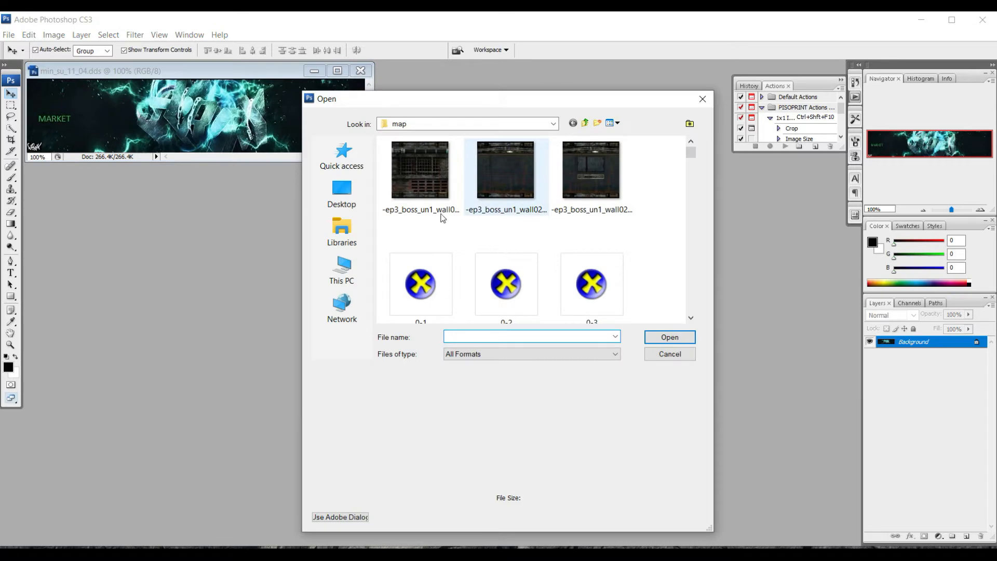
click(342, 193)
scroll(561, 246, down, 5)
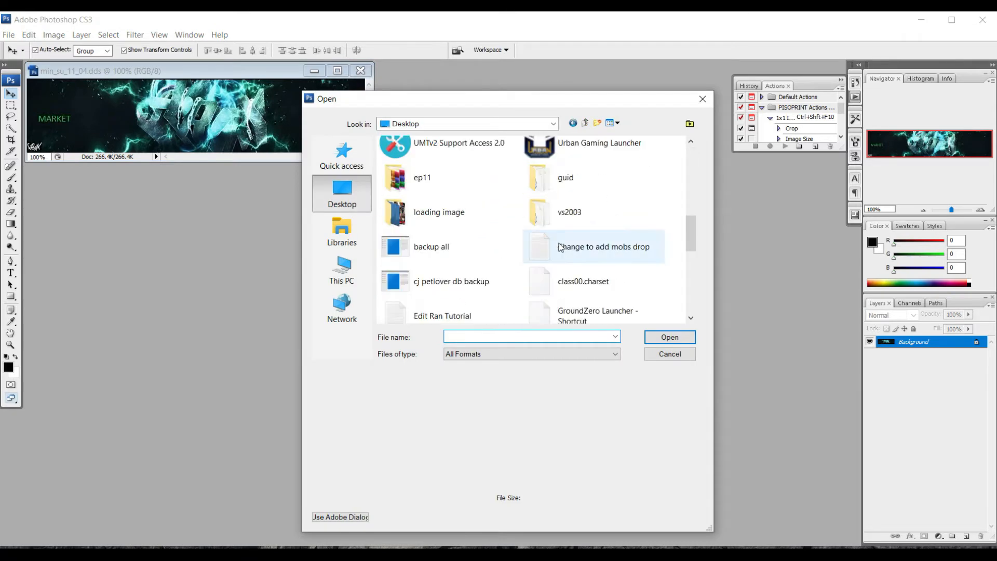
double_click(443, 223)
click(596, 198)
double_click(597, 198)
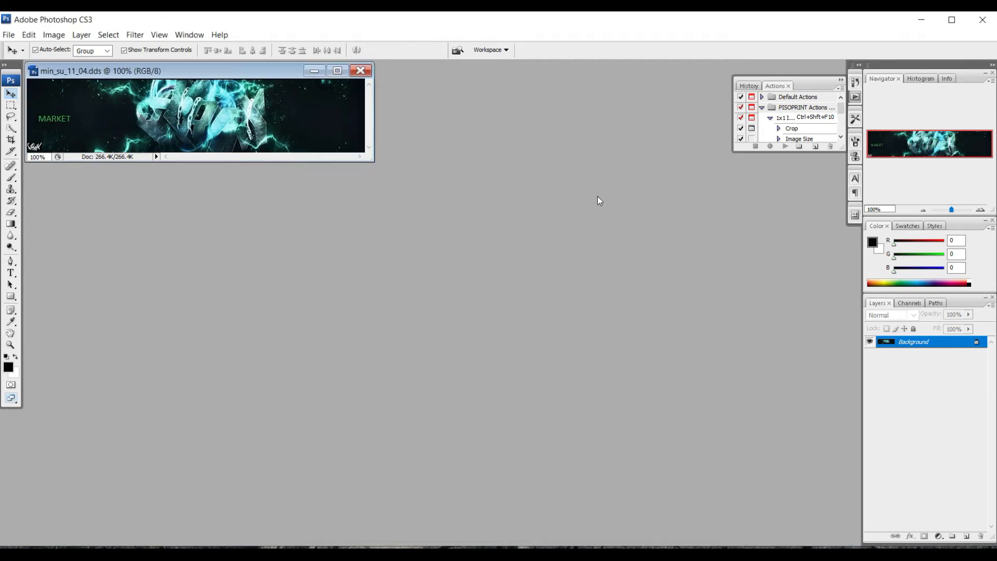
- Resize the banner to 645 × 141 pixels
right_click(435, 158)
click(465, 180)
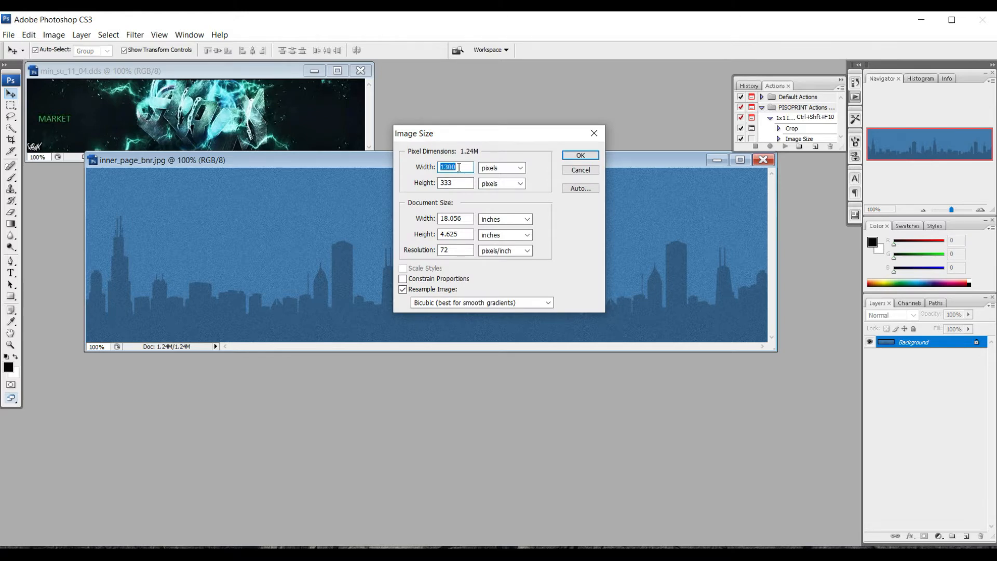
text(645)
key(Tab)
text(141)
click(580, 157)
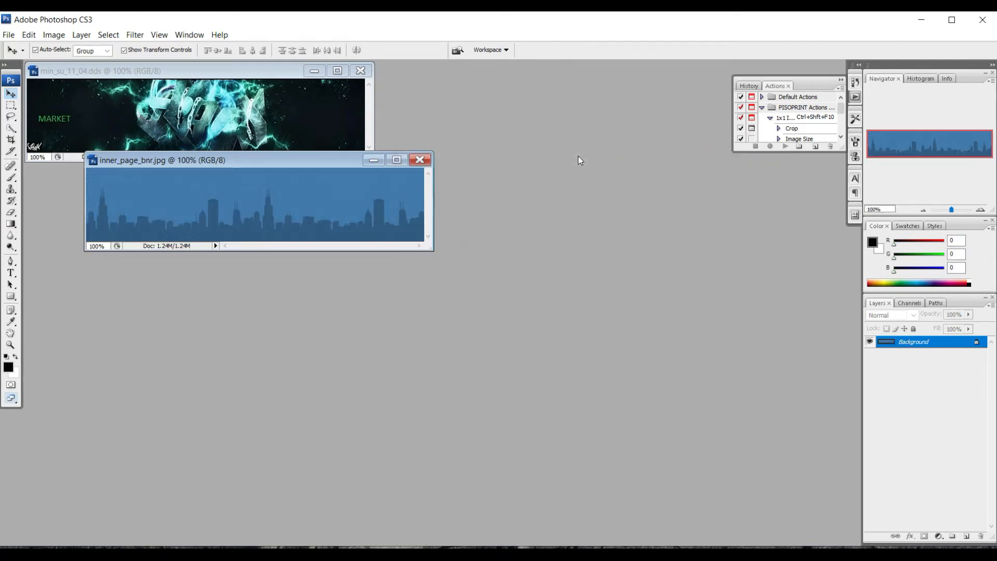
- Add the text 'Market Place' at 30 pt on the banner and commit it
drag(289, 163, 367, 247)
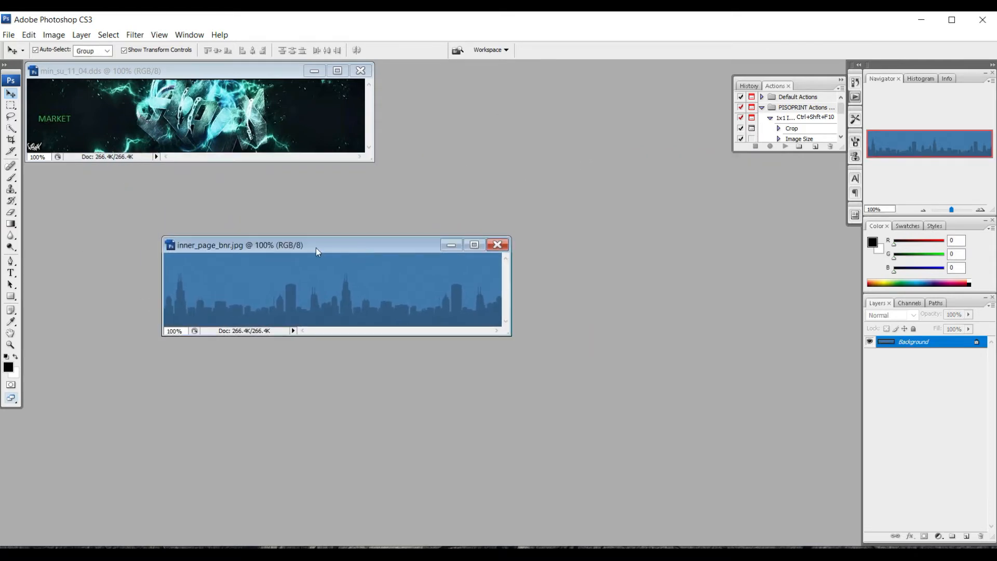
click(10, 273)
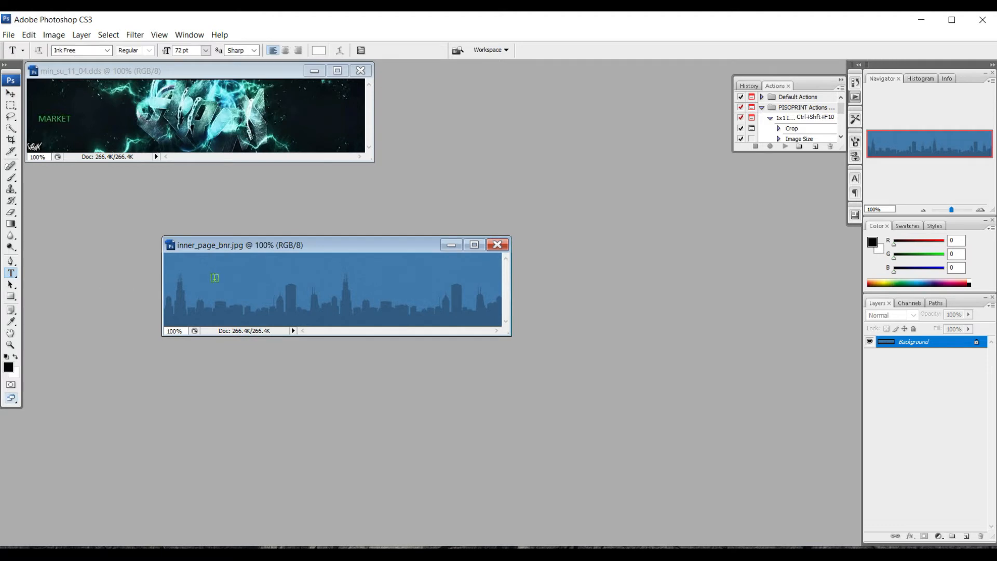
click(213, 283)
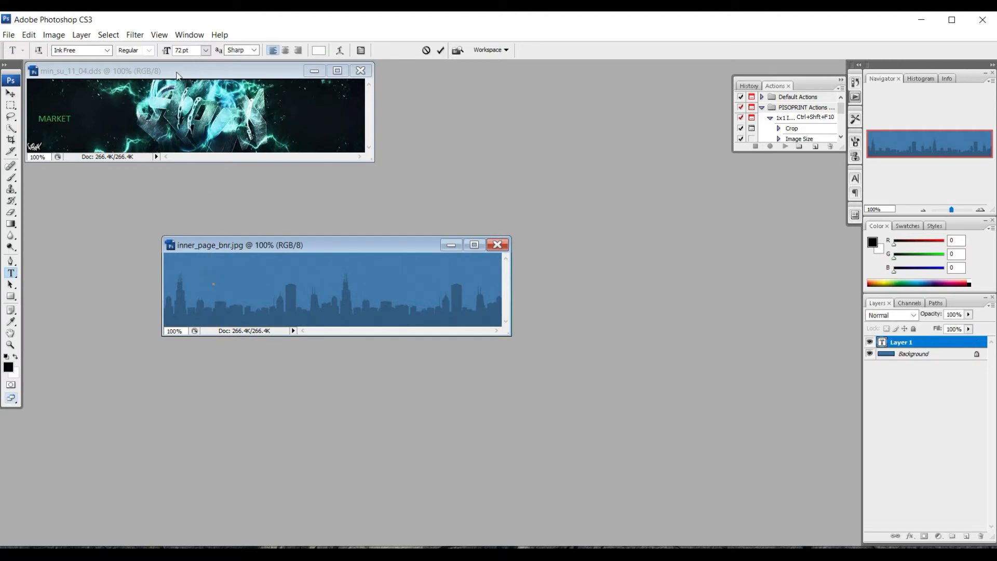
click(206, 50)
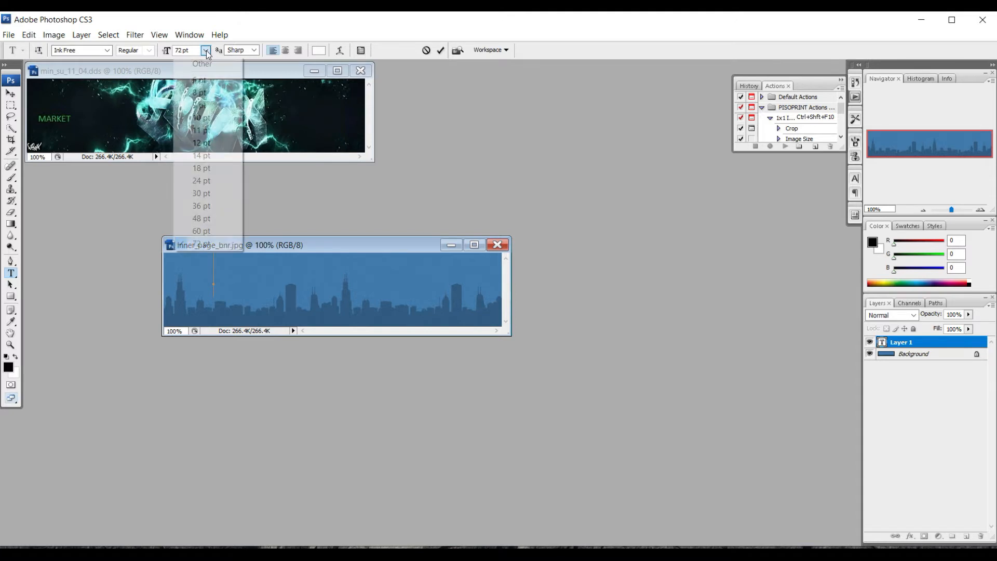
click(200, 193)
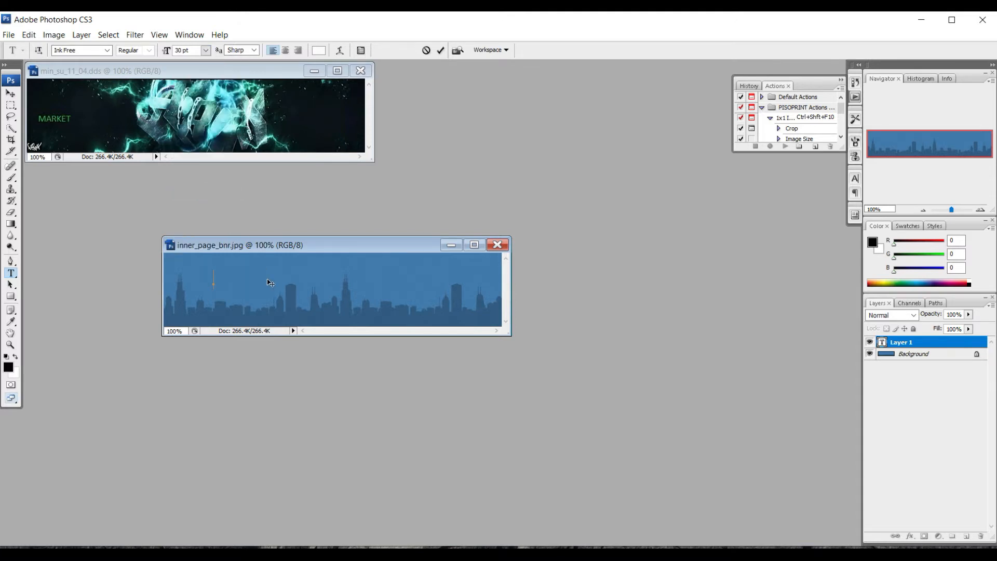
text(Market Place)
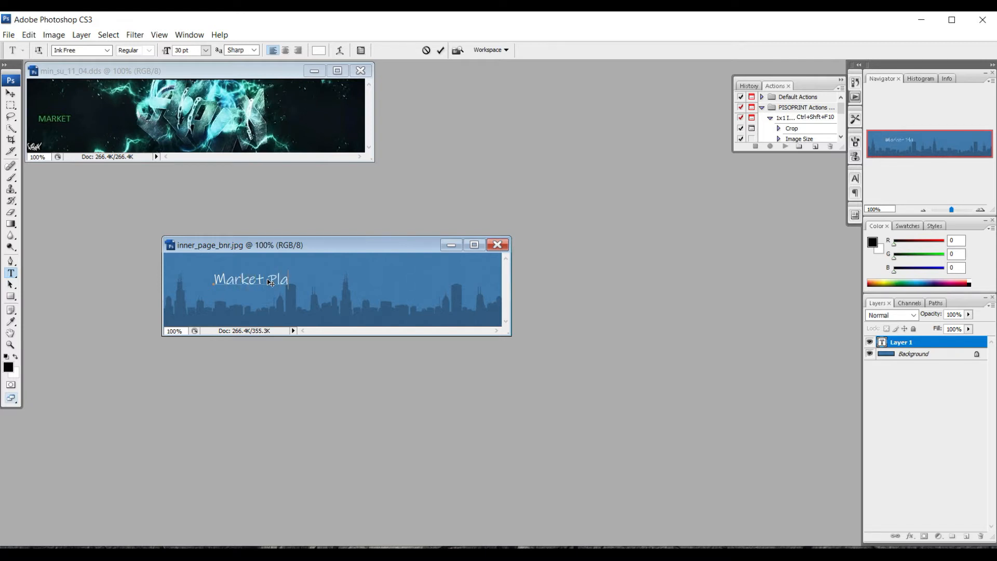
click(441, 50)
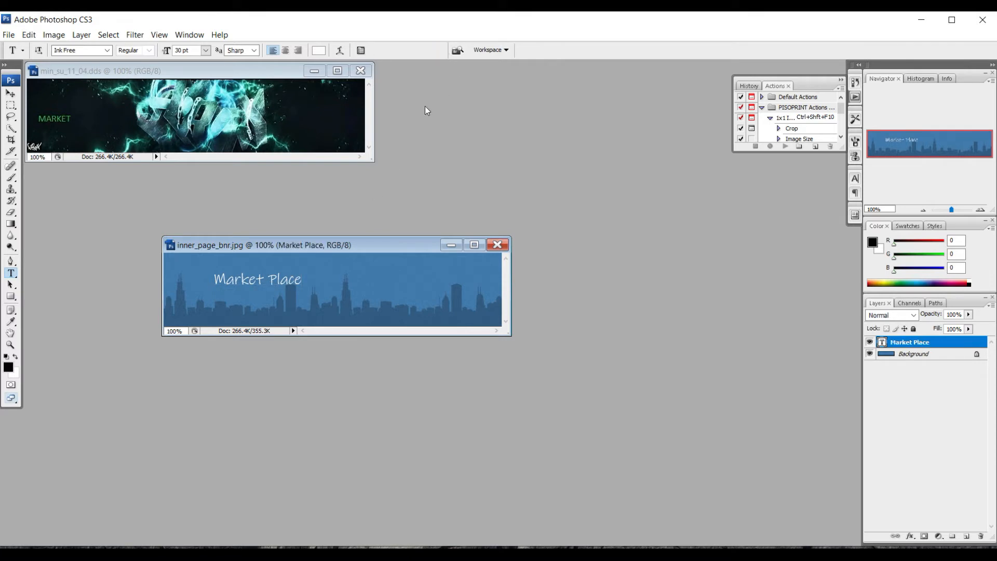
- Scale the Market Place text up to about 145% and place it near the top-left
click(10, 93)
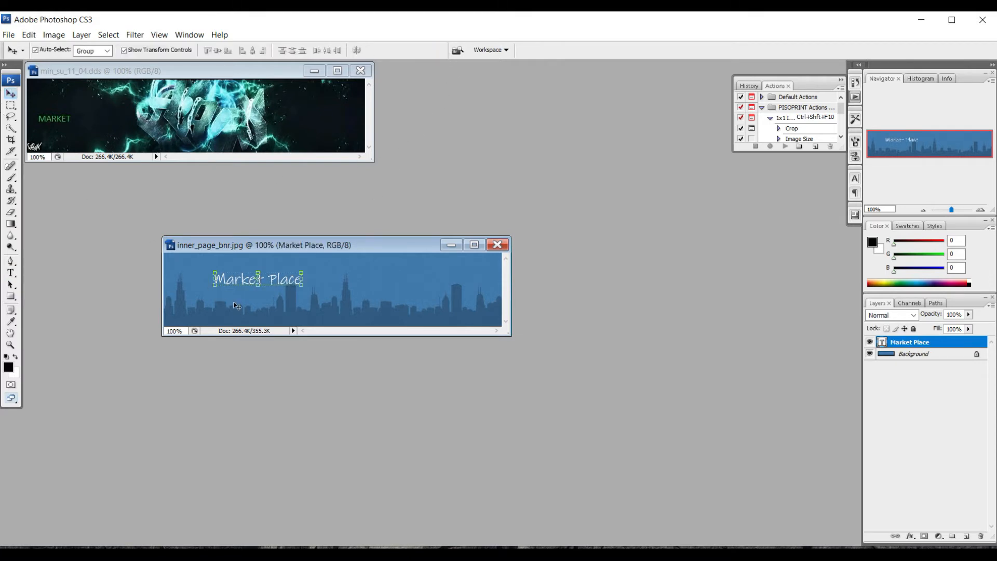
key(ctrl+t)
drag(214, 270, 174, 262)
mouse_move(265, 276)
mouse_down()
mouse_move(407, 275)
mouse_move(265, 275)
mouse_up()
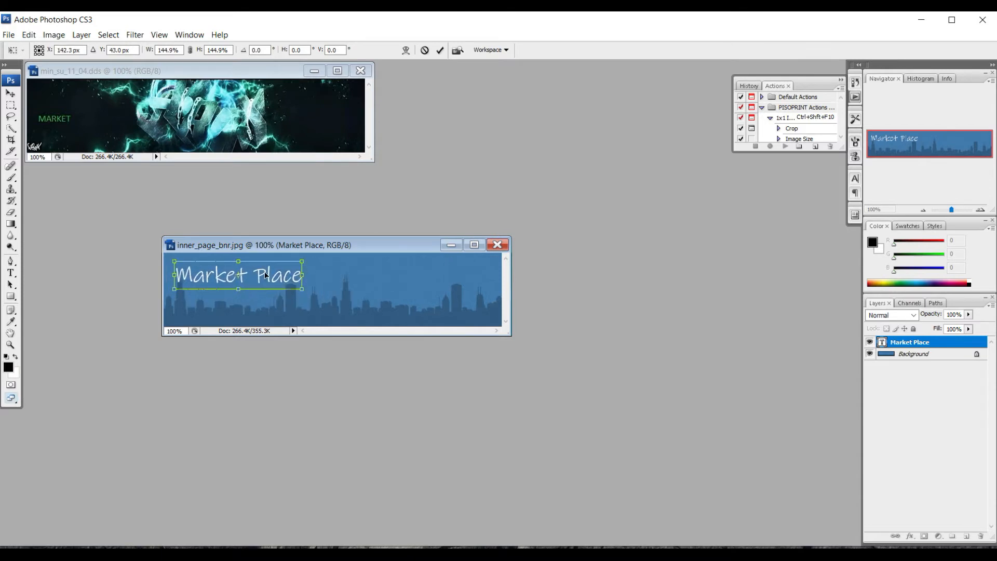
click(440, 50)
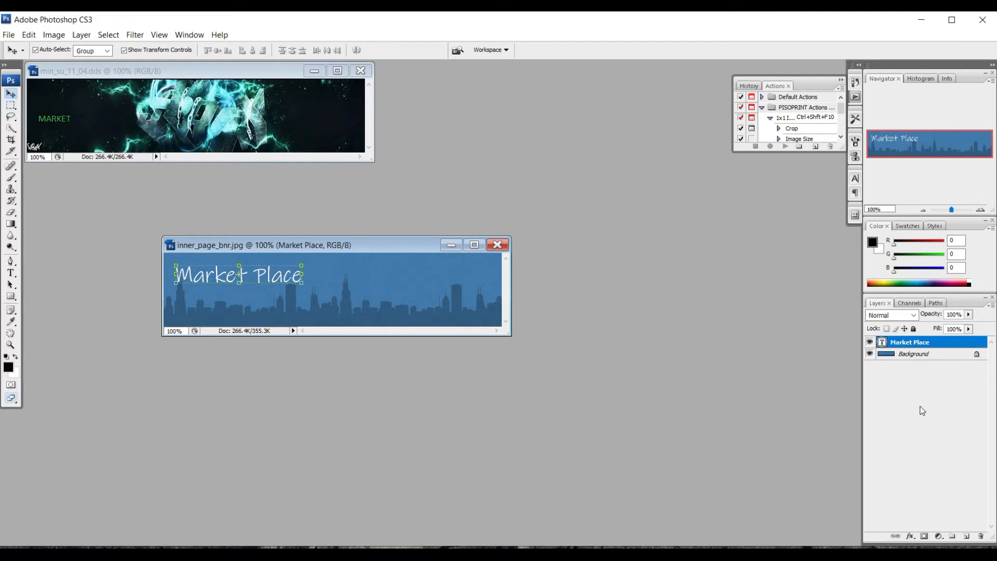
click(911, 537)
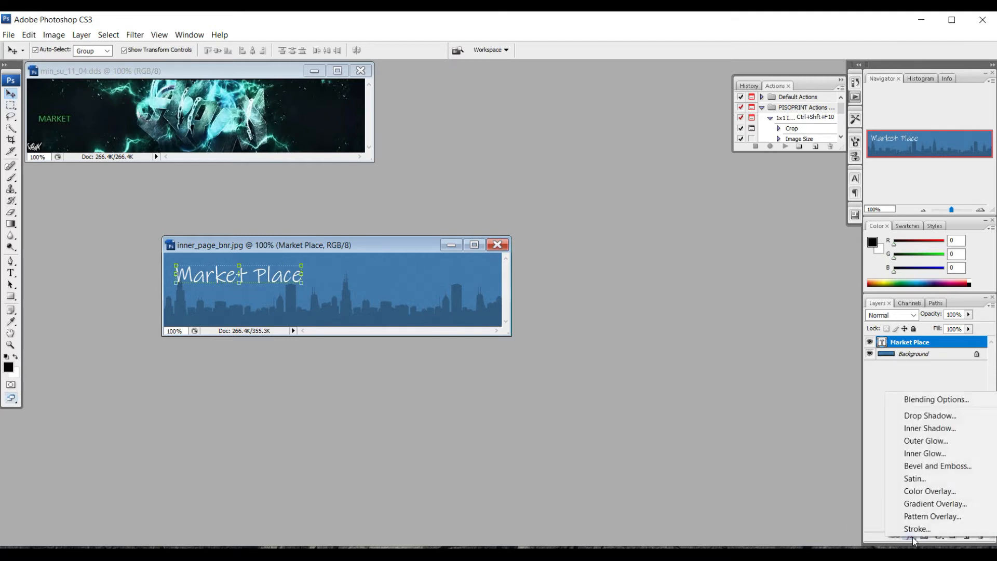
- Outline the Market Place text with a 3 px dark green stroke
click(915, 528)
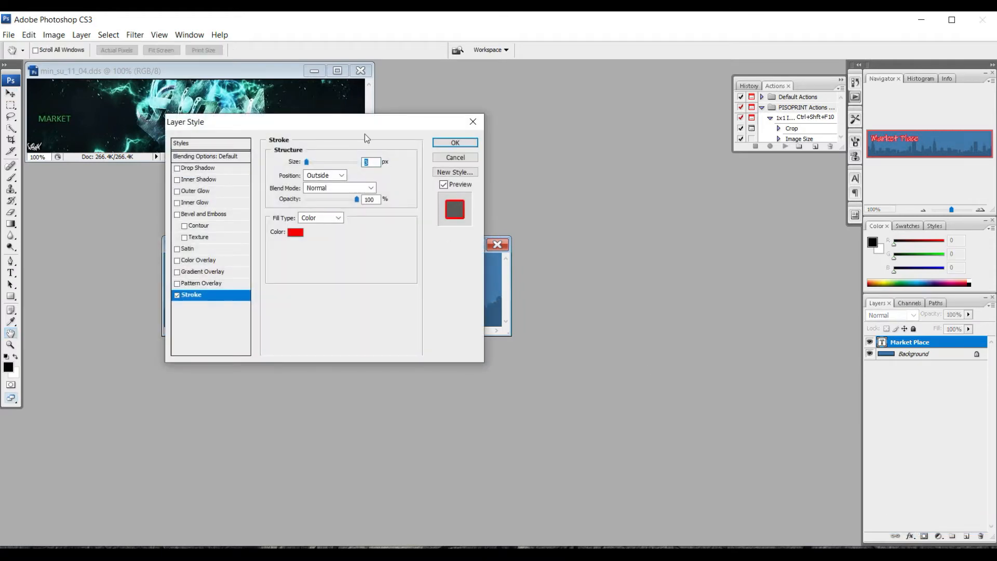
drag(360, 121, 690, 219)
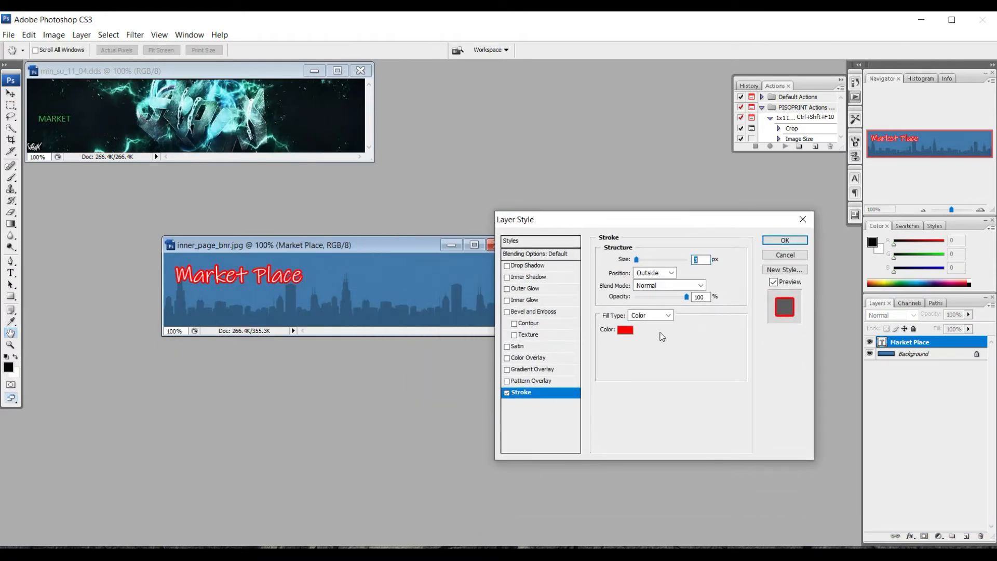
click(626, 330)
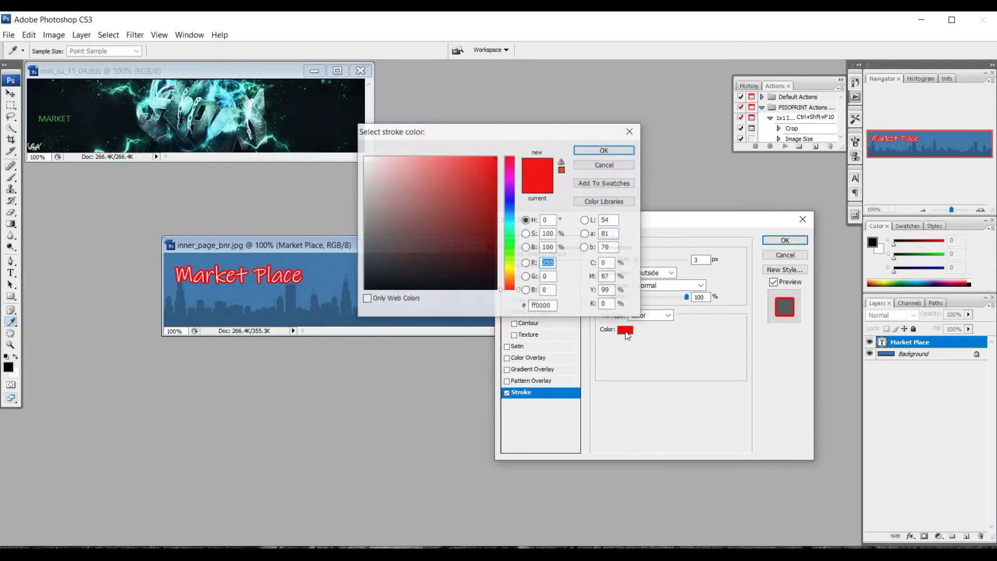
click(508, 244)
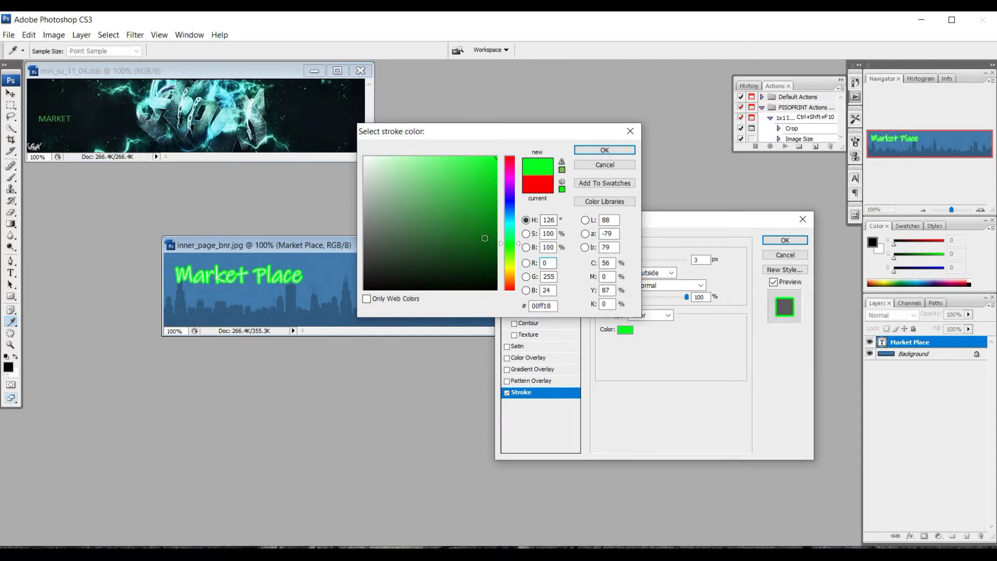
click(437, 253)
mouse_move(437, 253)
mouse_down()
mouse_move(435, 239)
mouse_move(437, 258)
mouse_up()
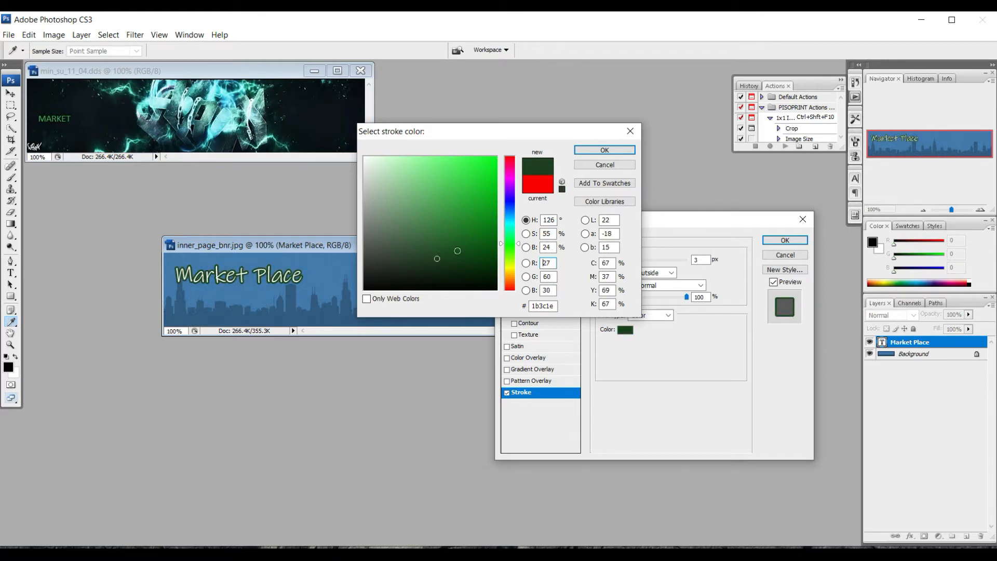
click(604, 150)
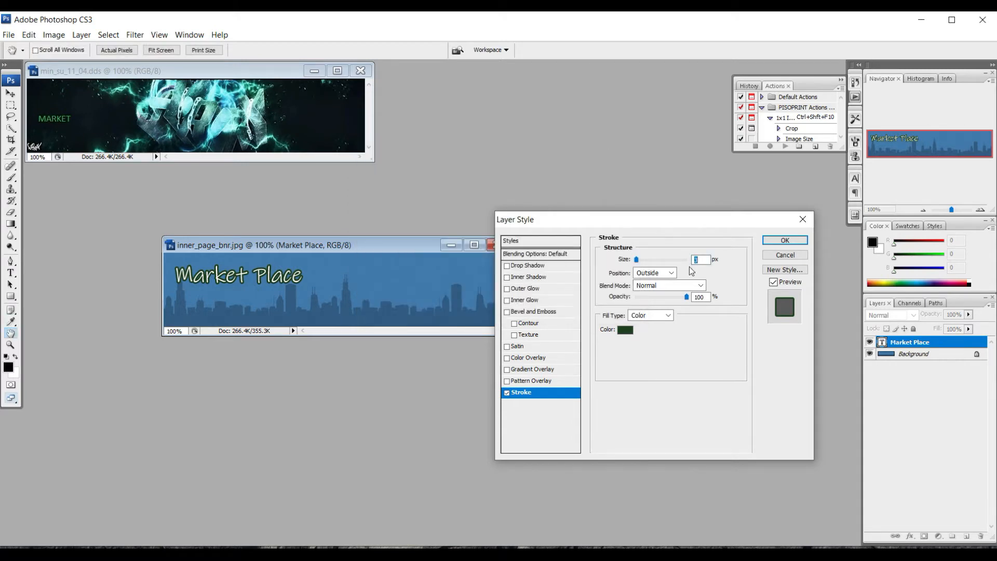
click(785, 240)
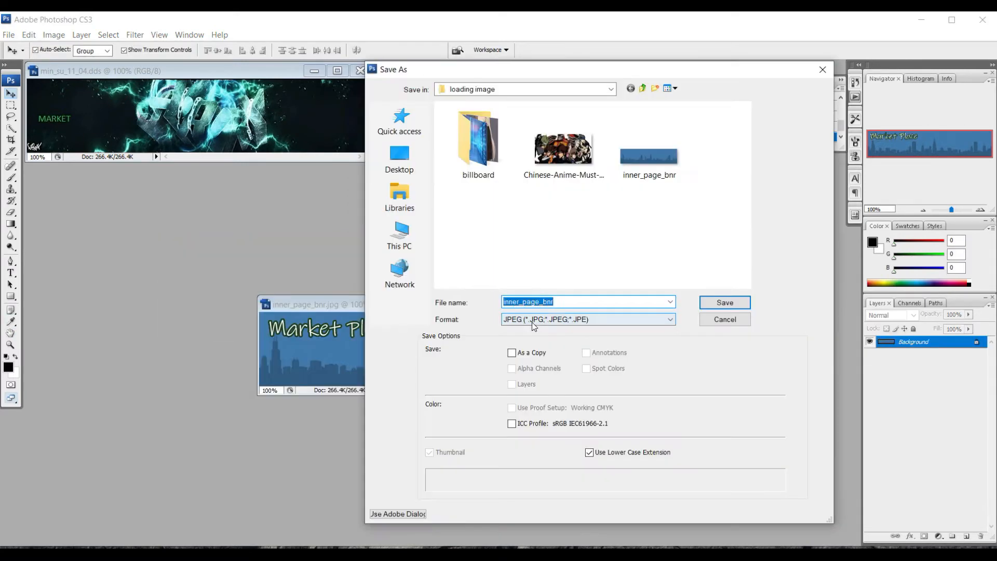
- Attempt a DDS save of the banner, then abort it after the power-of-two size warning
click(565, 322)
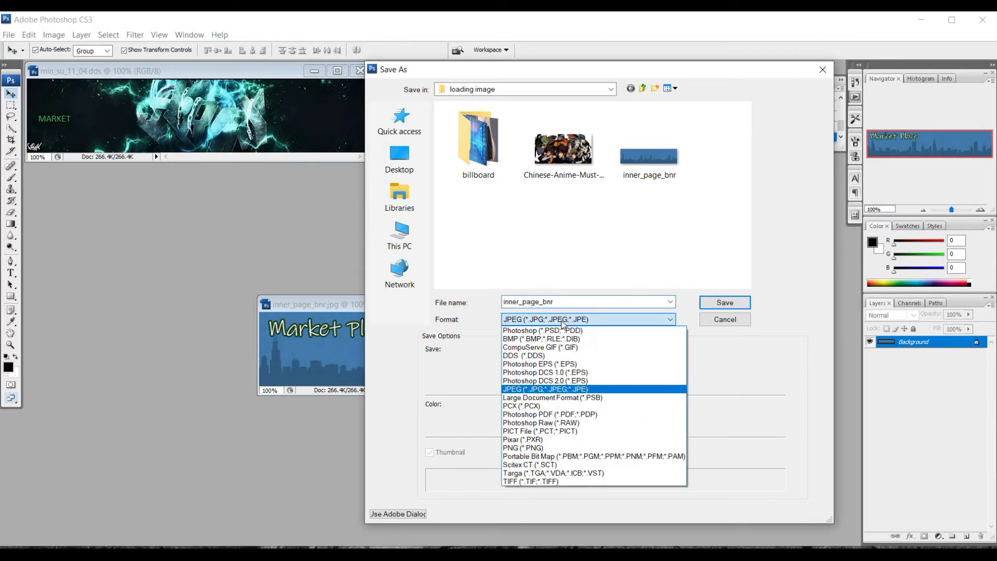
click(526, 357)
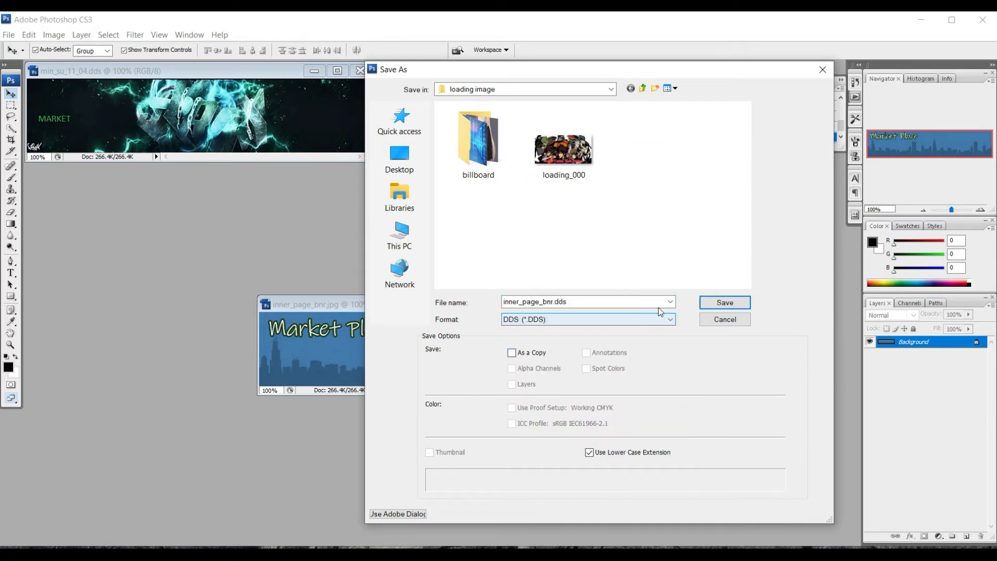
click(709, 303)
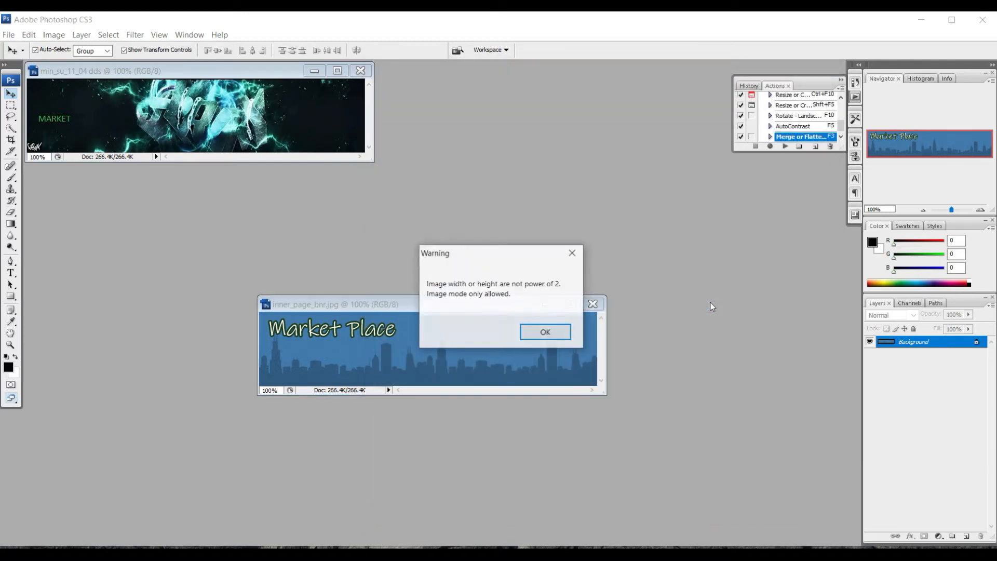
click(550, 332)
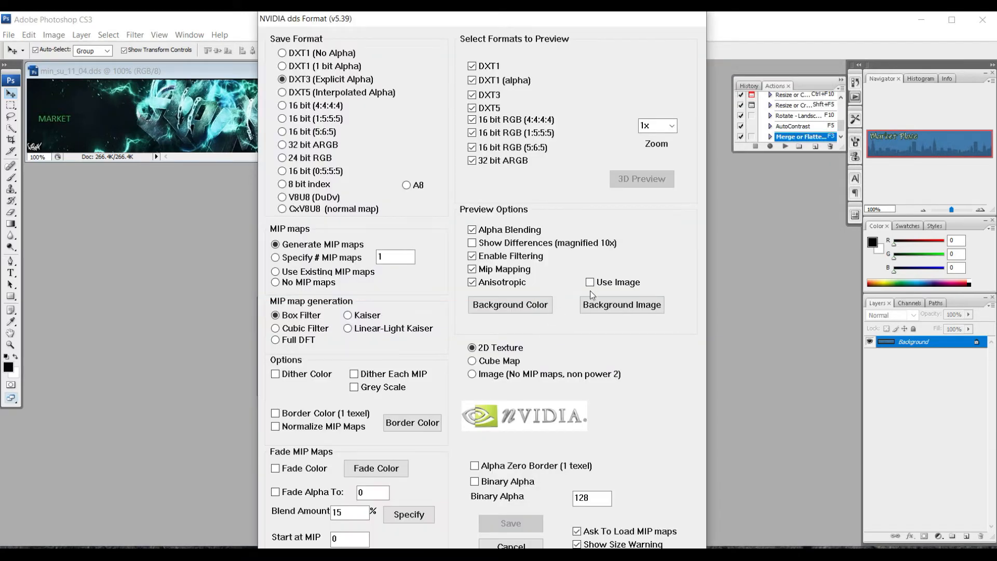
click(511, 546)
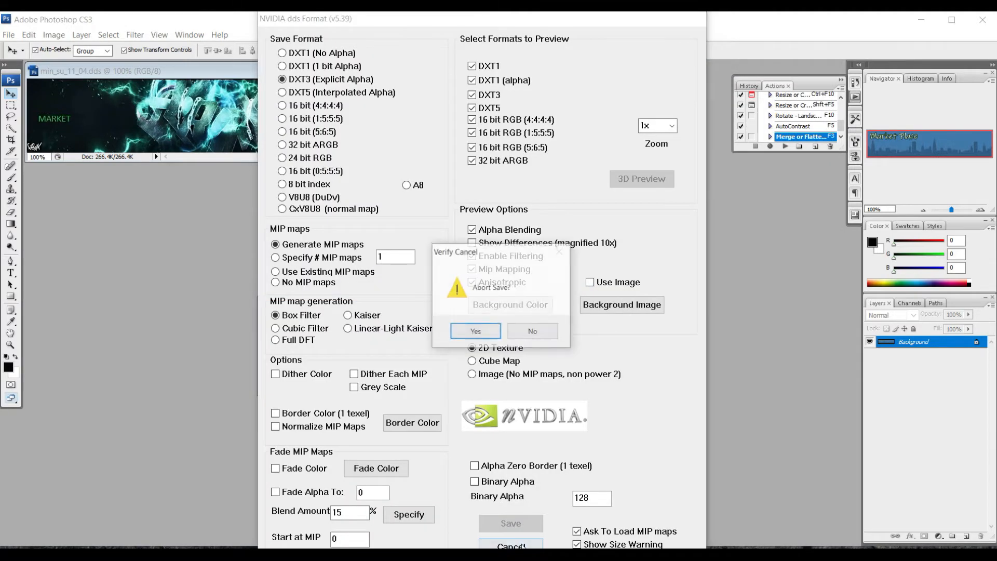
click(475, 331)
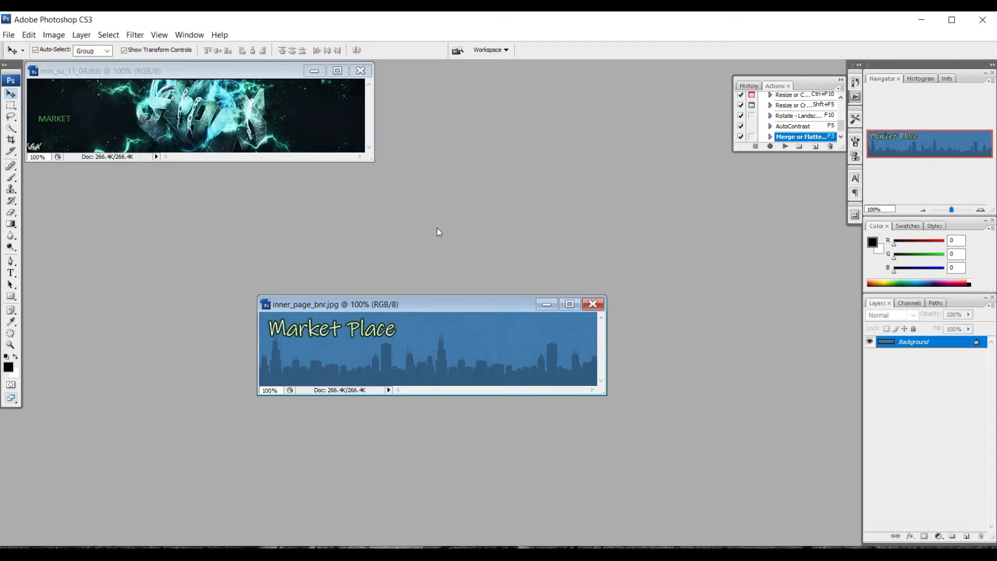
- Save the Market Place banner as JPEG min_su_11_04.jpg, then close both open images
click(9, 35)
click(32, 199)
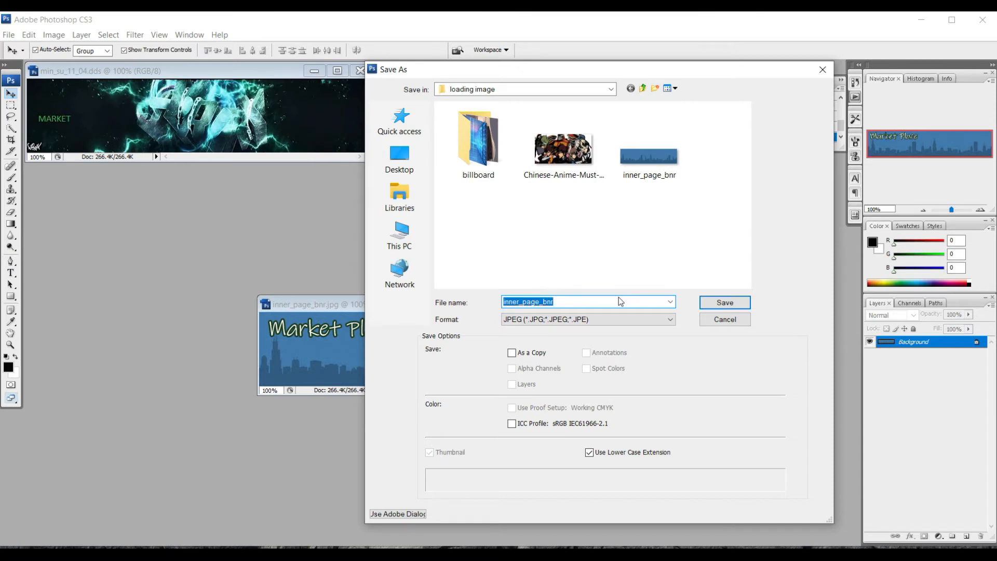
text(min_su_11_04)
click(738, 302)
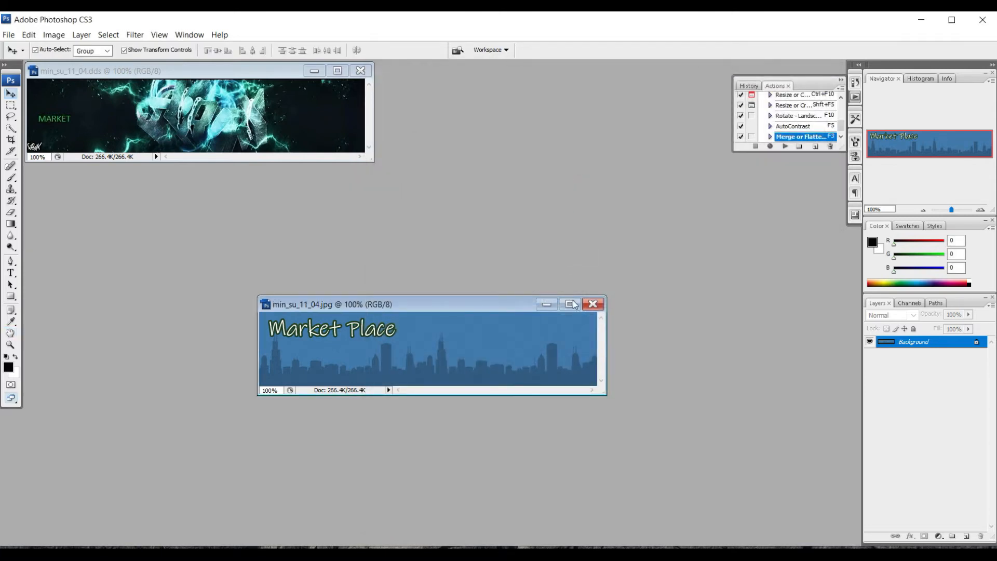
click(597, 304)
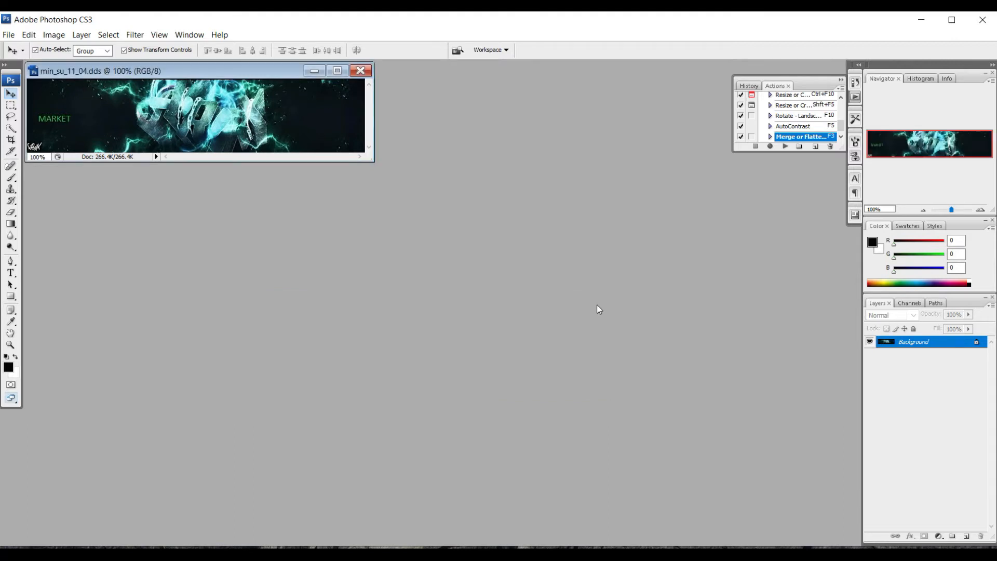
click(362, 74)
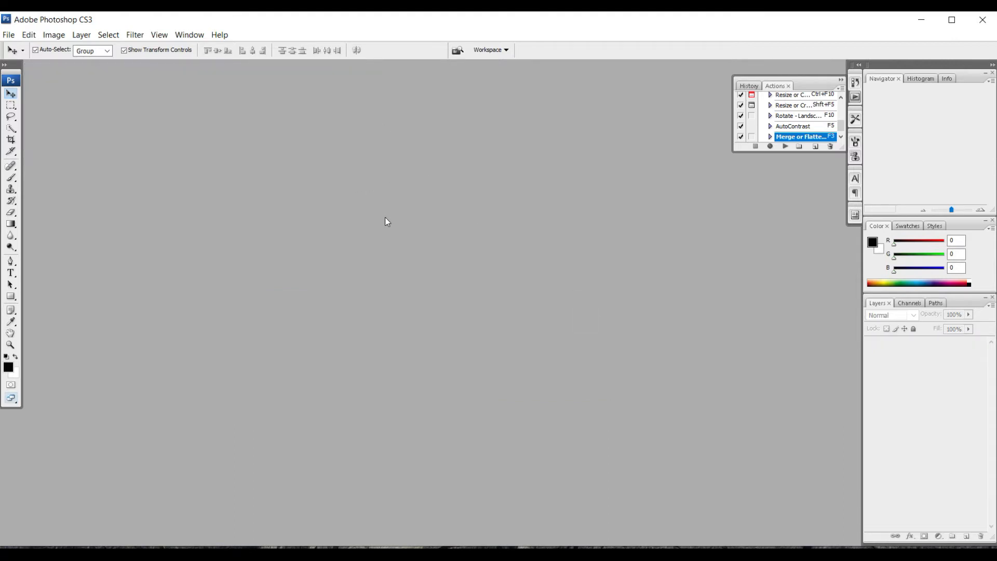
- Browse to Downloads > MabelTechz Ran Online Client > textures > map in the Open dialog
double_click(394, 233)
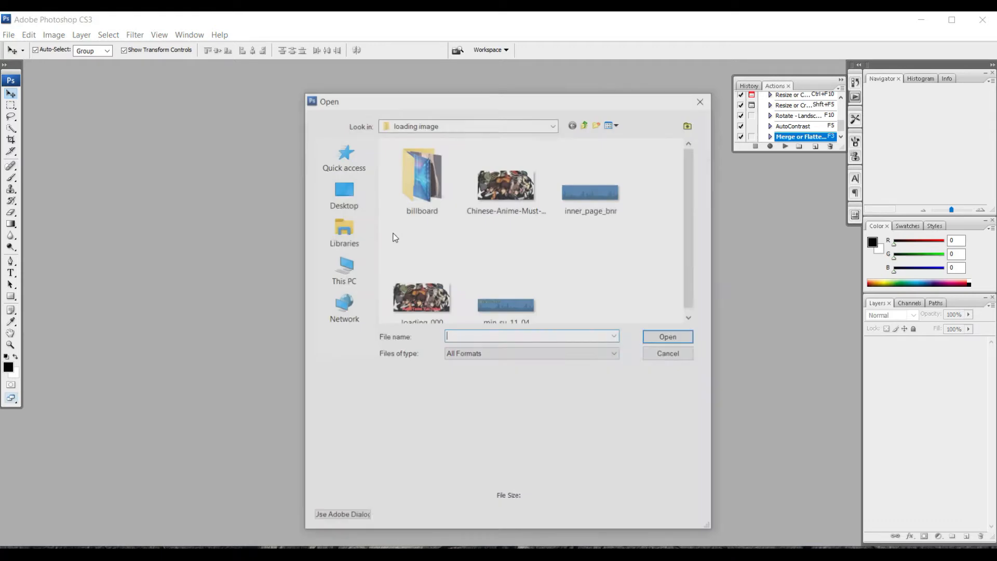
double_click(421, 192)
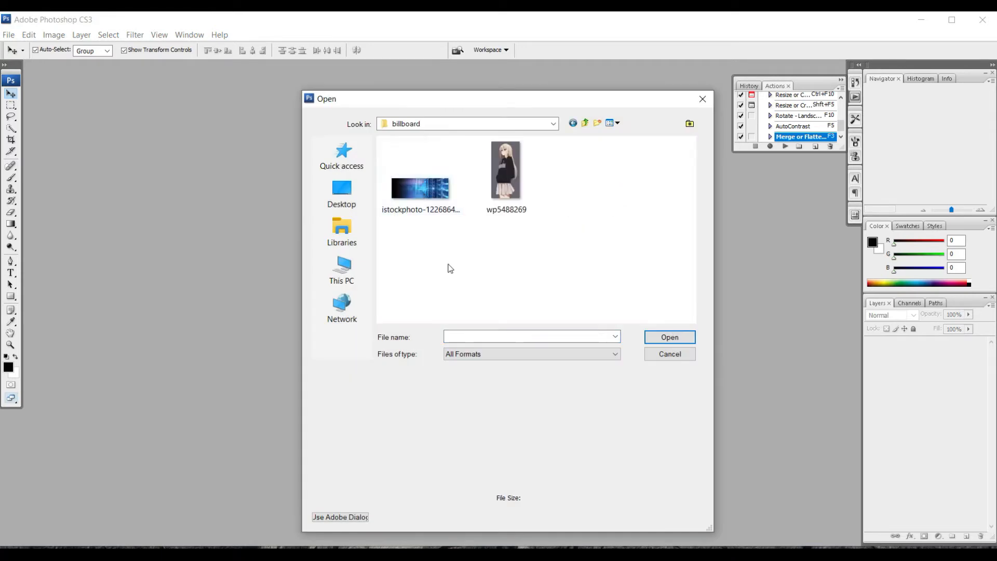
mouse_move(424, 193)
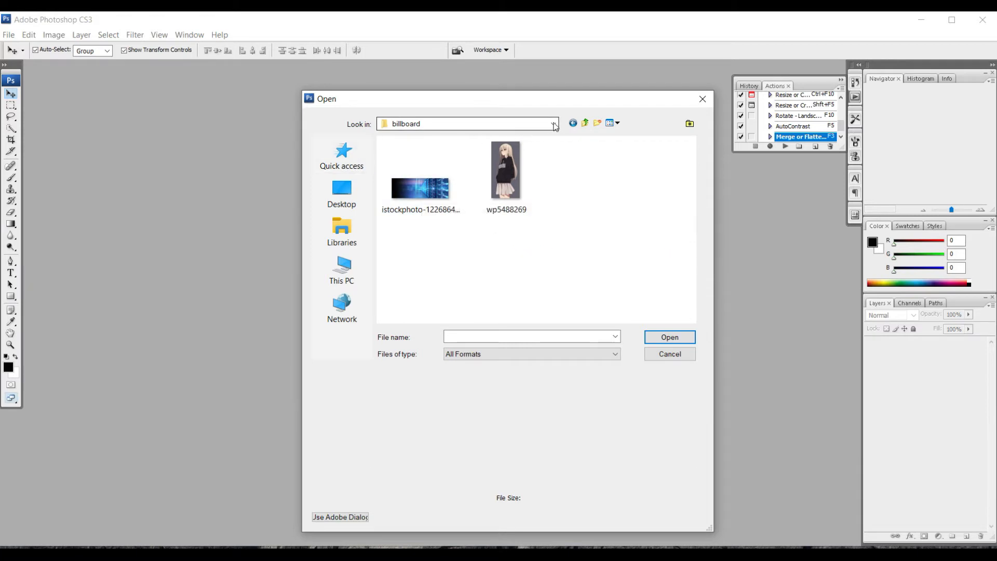
click(342, 271)
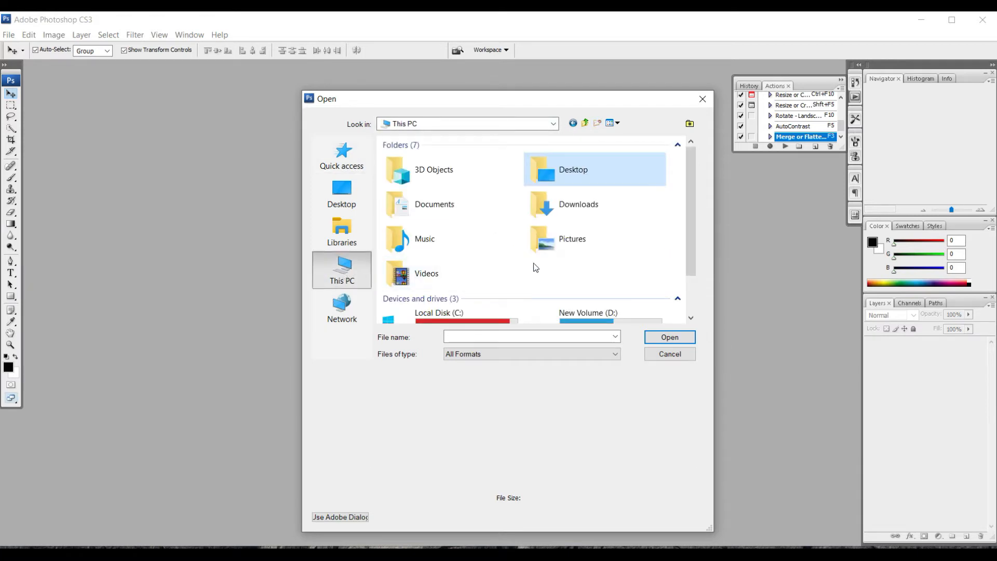
scroll(535, 271, down, 1)
scroll(545, 250, up, 1)
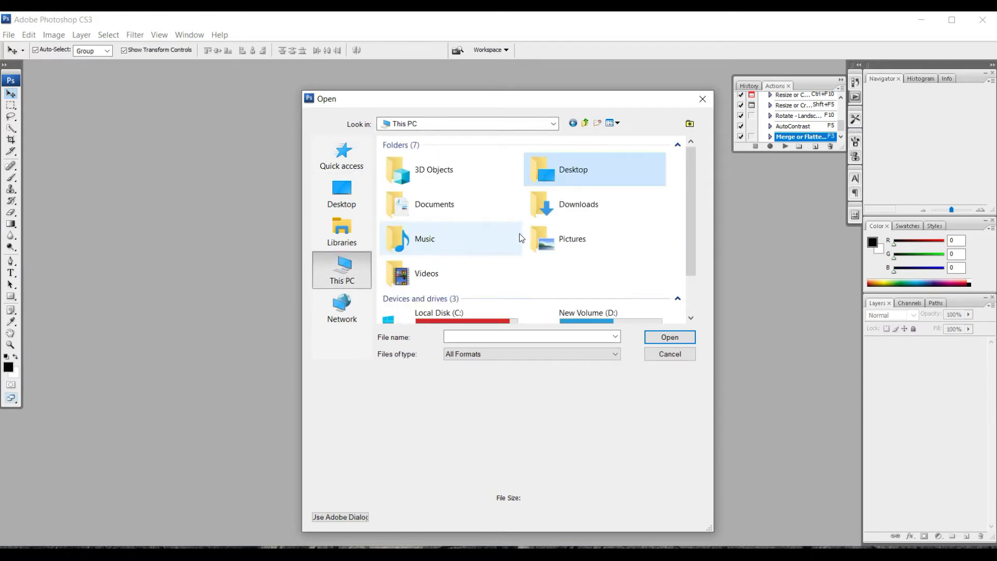
double_click(564, 213)
double_click(431, 182)
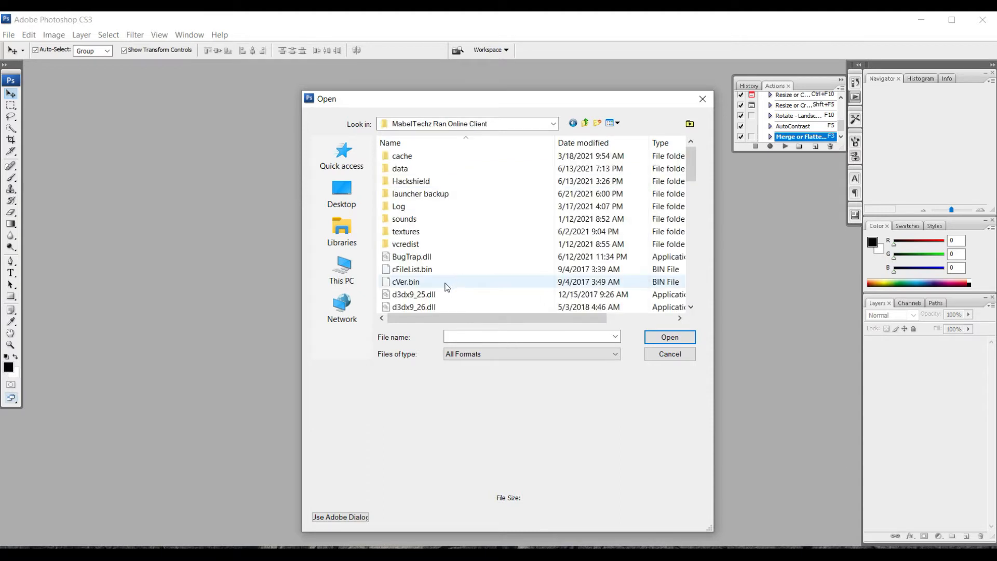
double_click(414, 233)
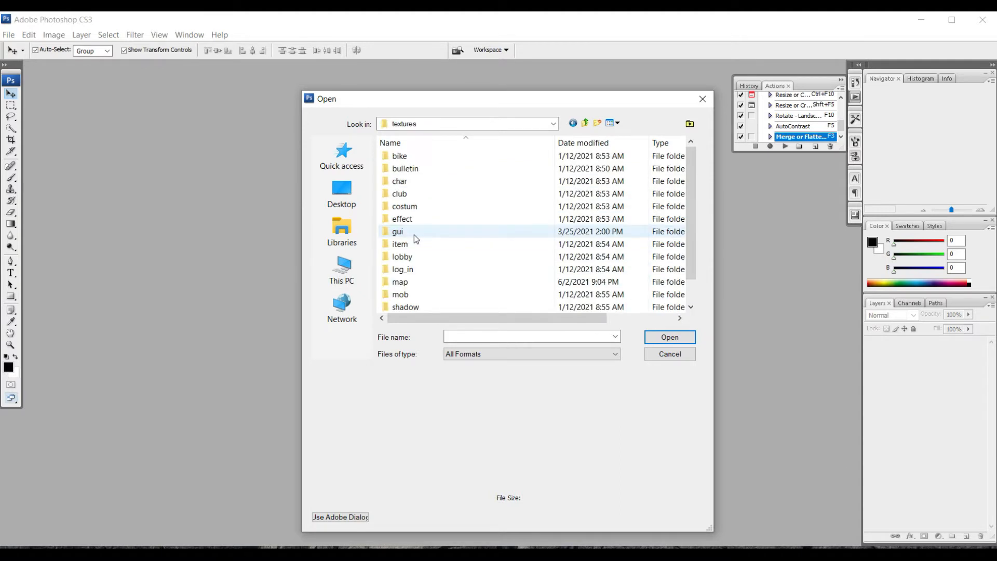
double_click(415, 282)
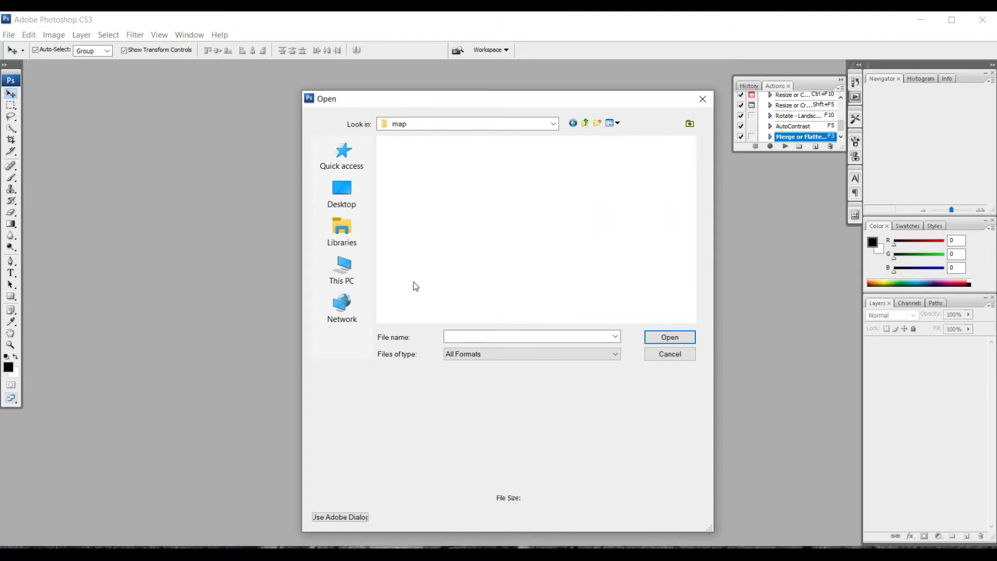
- Open ad_ppl1_01.dds without loading its MIP maps
click(509, 336)
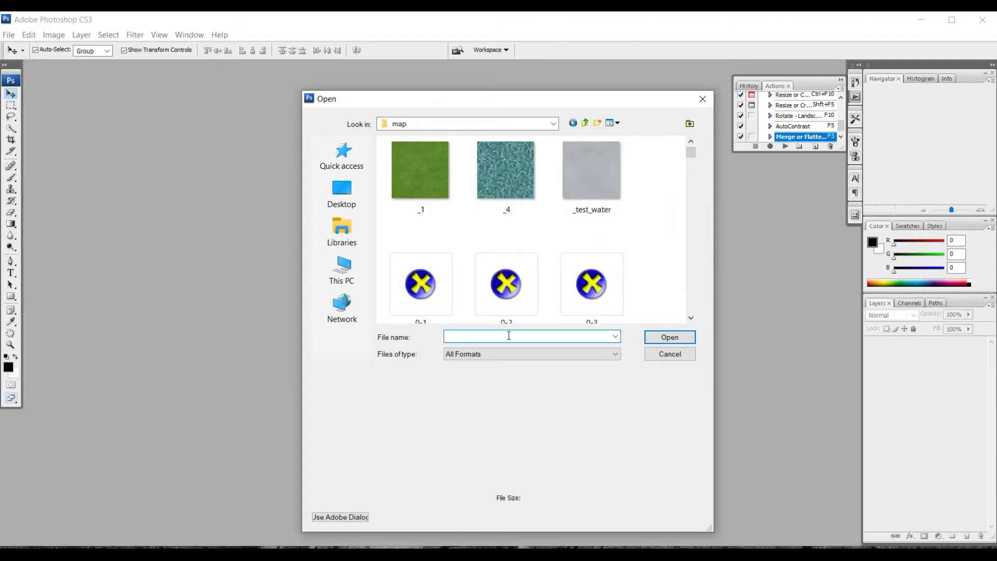
text(ad)
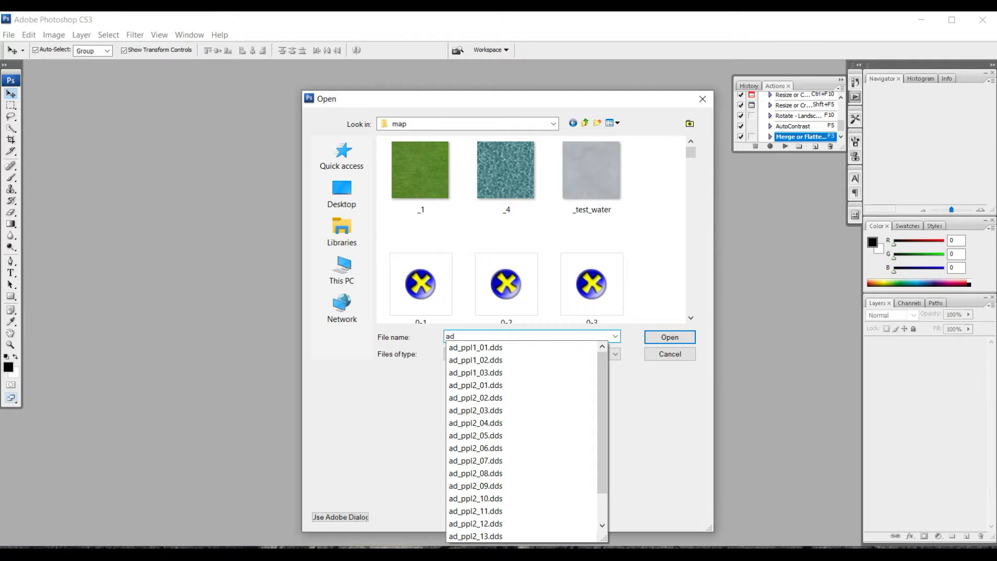
click(482, 348)
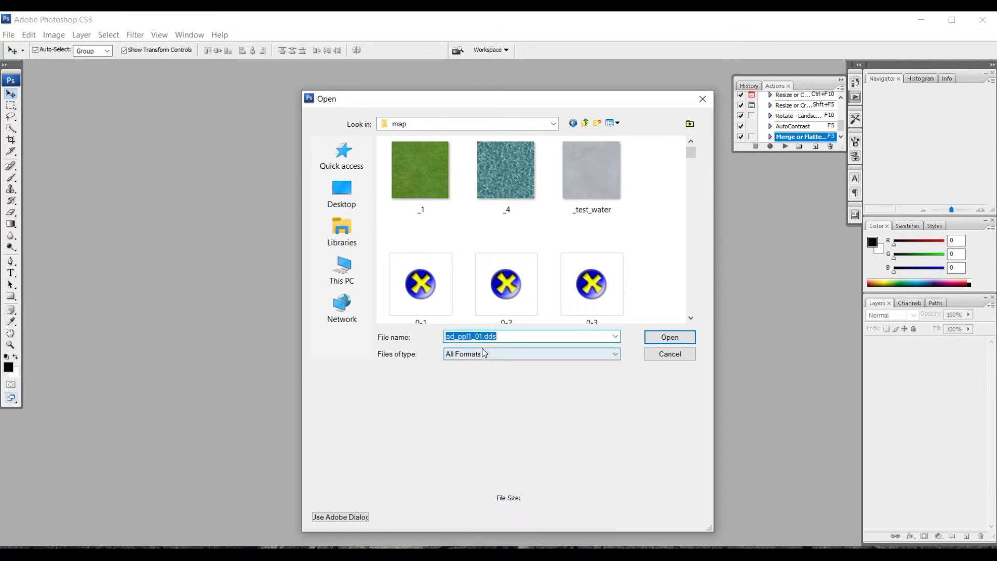
click(668, 336)
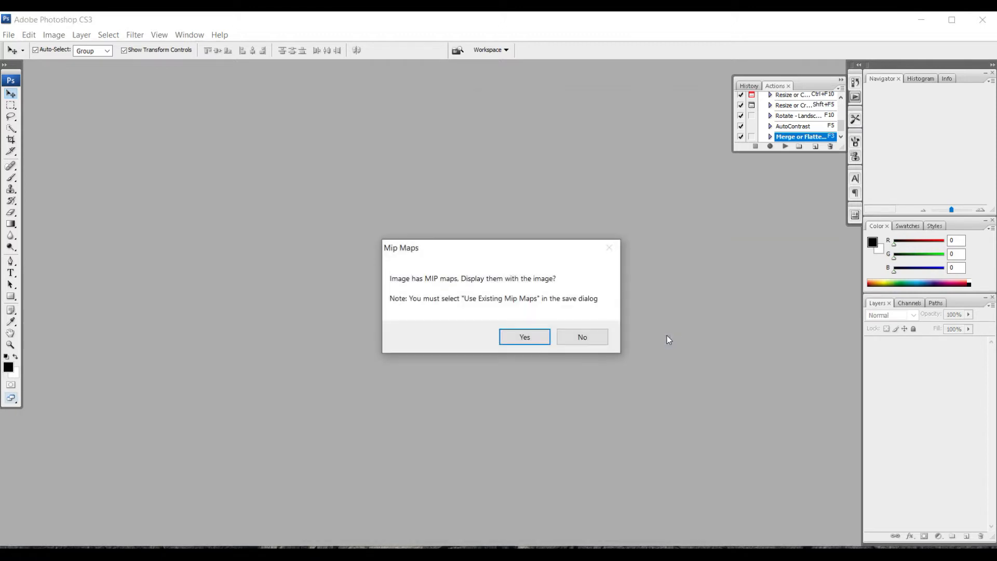
click(578, 339)
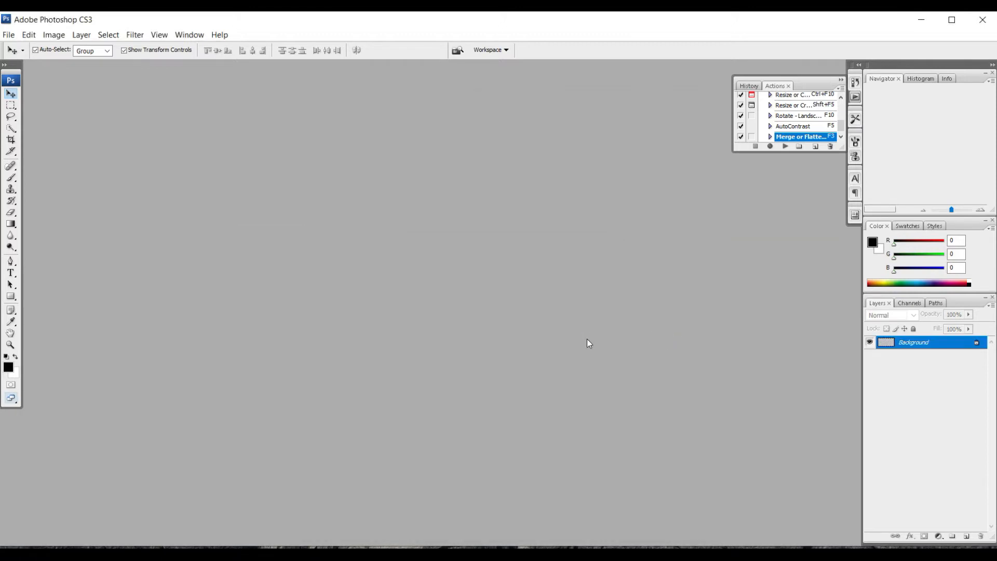
- Check in Image Size that ad_ppl1_01.dds is 512 × 256 pixels, leaving it unchanged
drag(161, 70, 336, 131)
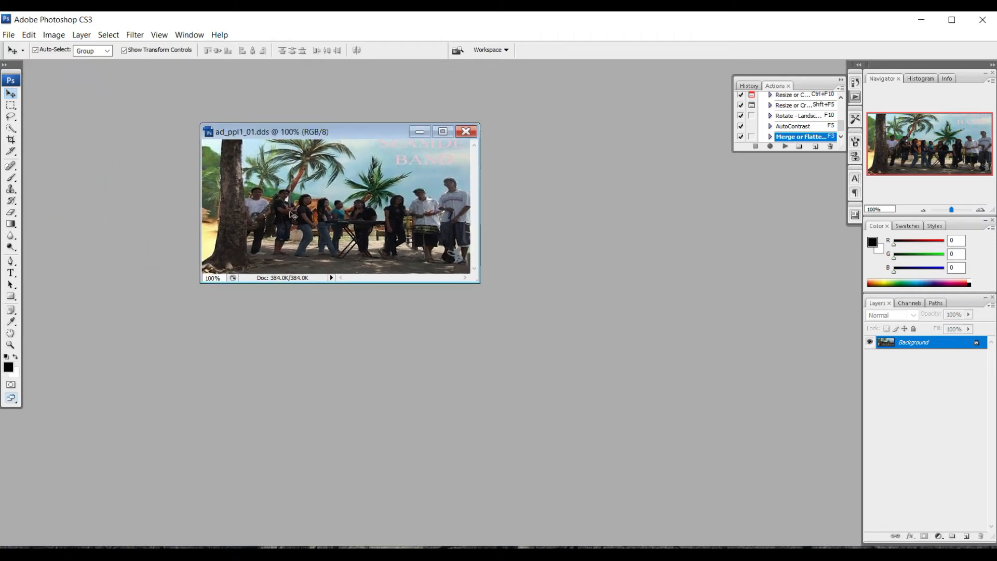
right_click(329, 130)
click(357, 152)
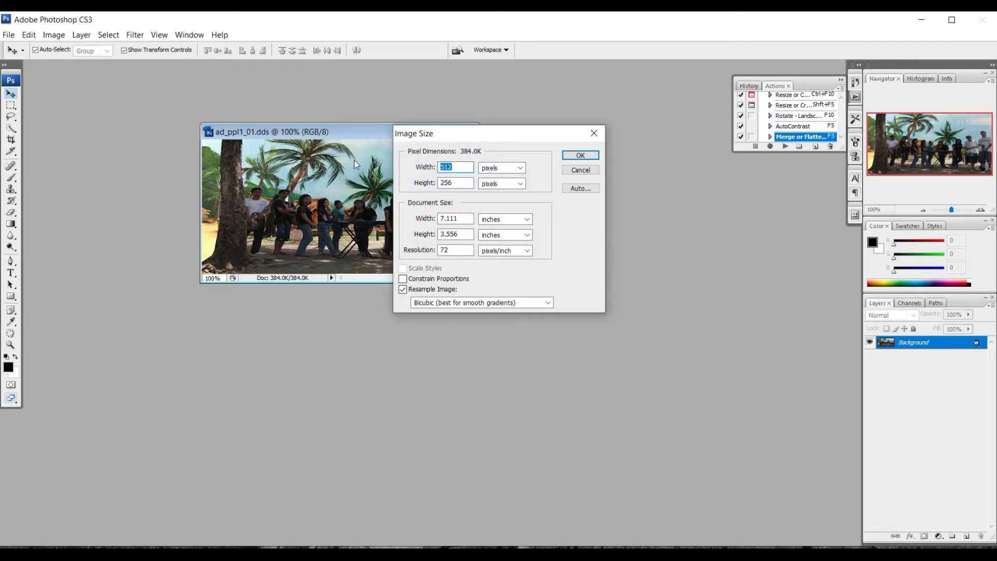
click(594, 133)
- Open the istockphoto server-room image from Desktop > loading image > billboard
double_click(610, 181)
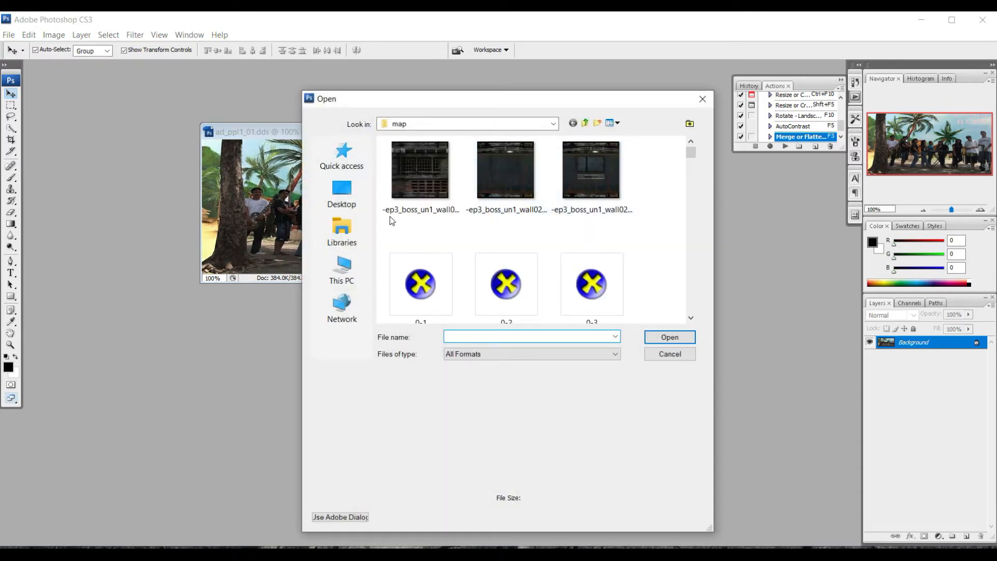
click(342, 193)
scroll(459, 249, down, 10)
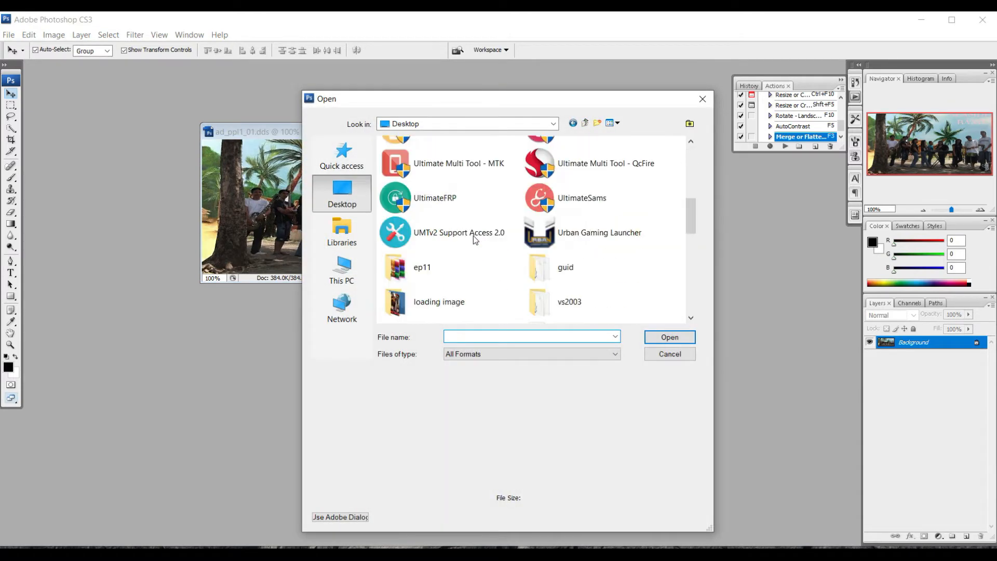
scroll(429, 232, up, 3)
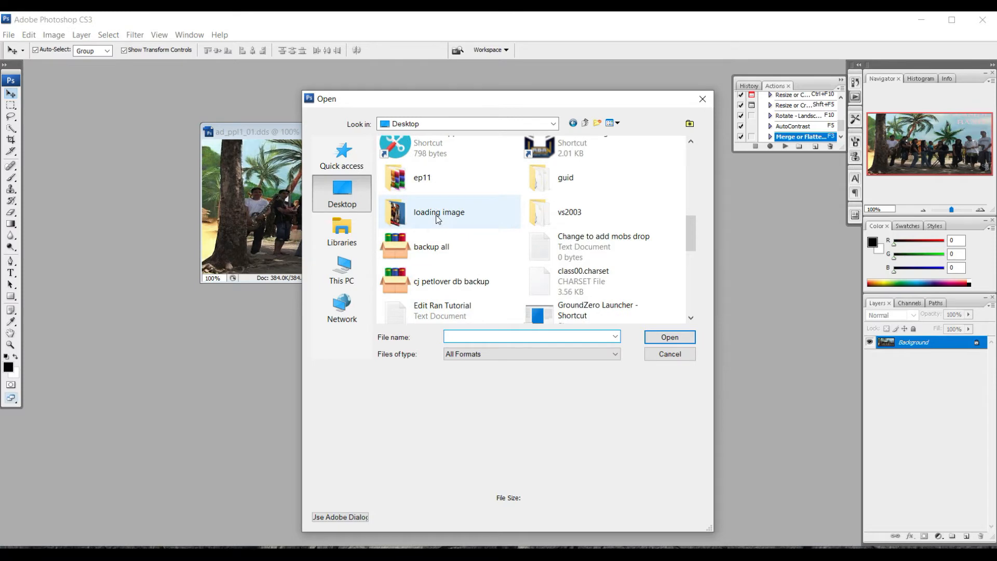
double_click(438, 214)
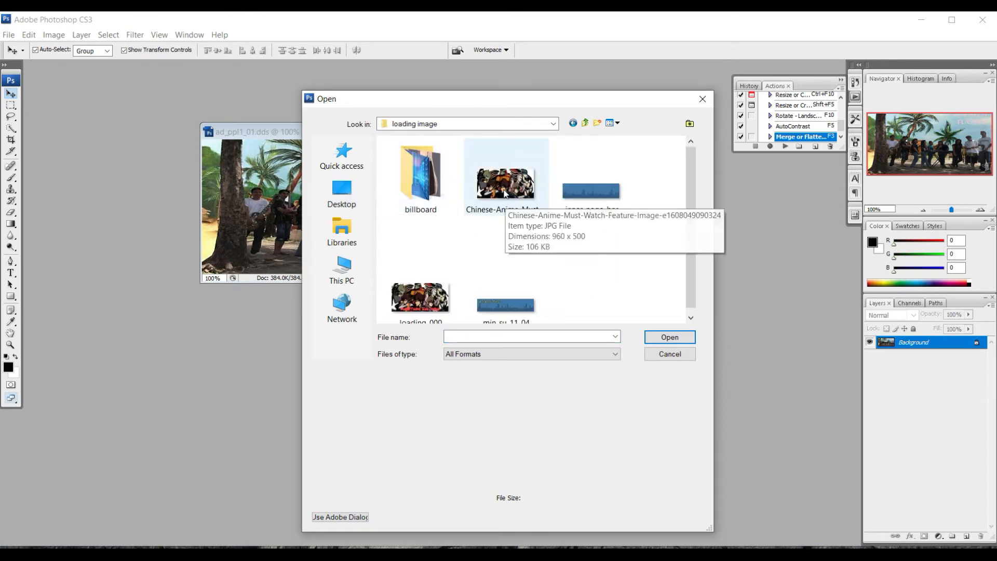
double_click(419, 189)
click(419, 201)
double_click(436, 200)
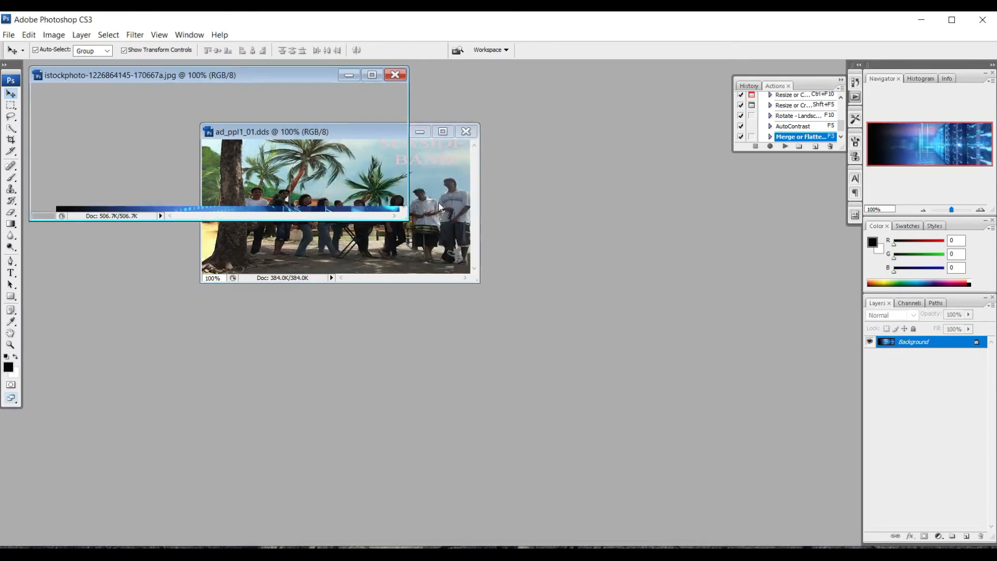
drag(272, 78, 582, 269)
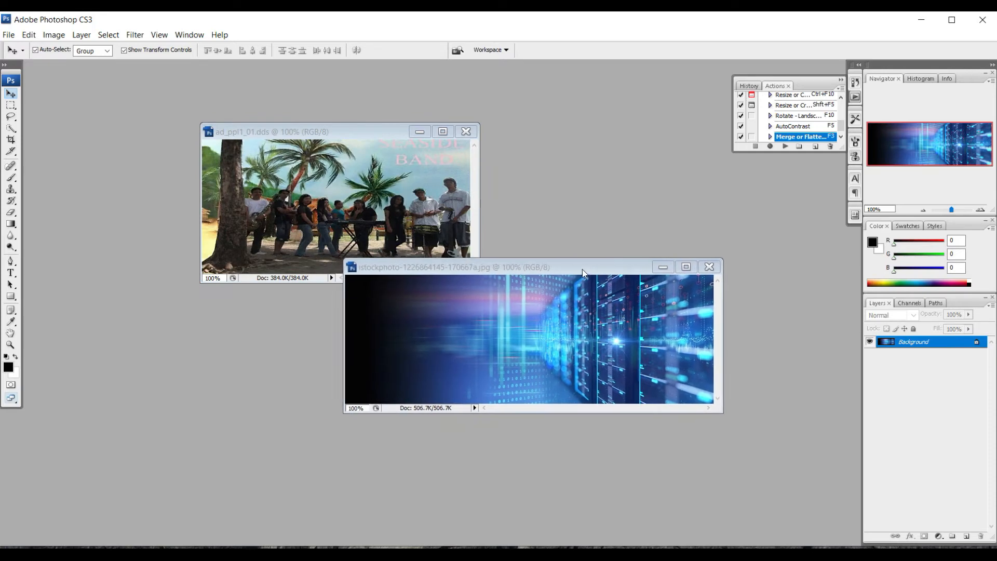
- Resize the istockphoto image to width 512 and height 256 pixels
right_click(529, 267)
click(564, 288)
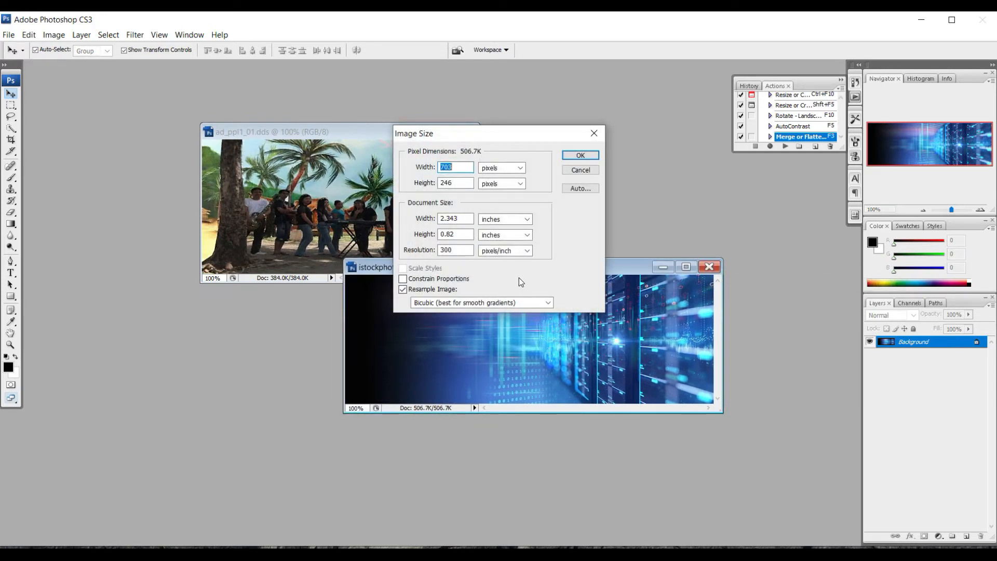
text(512)
key(Tab)
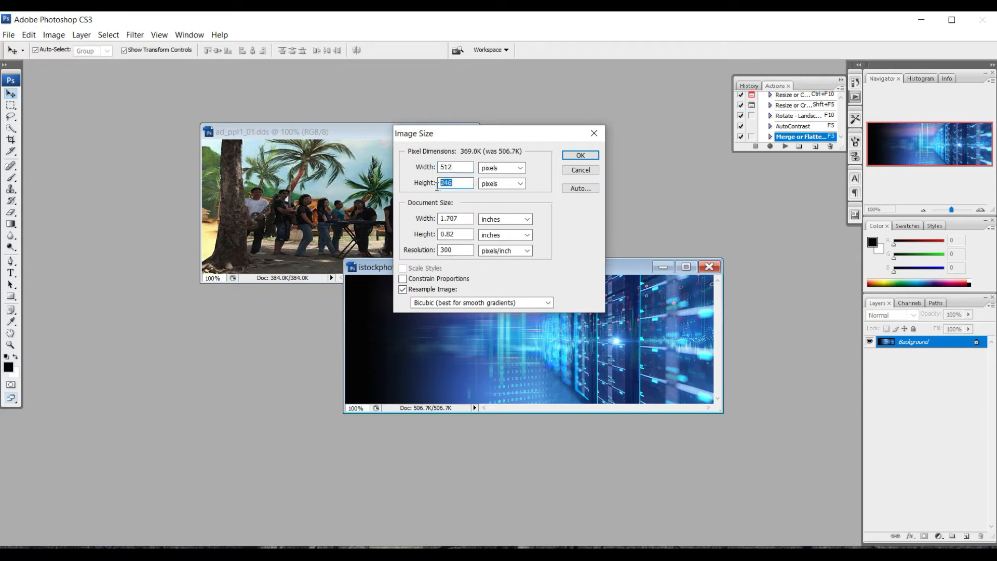
text(256)
click(580, 156)
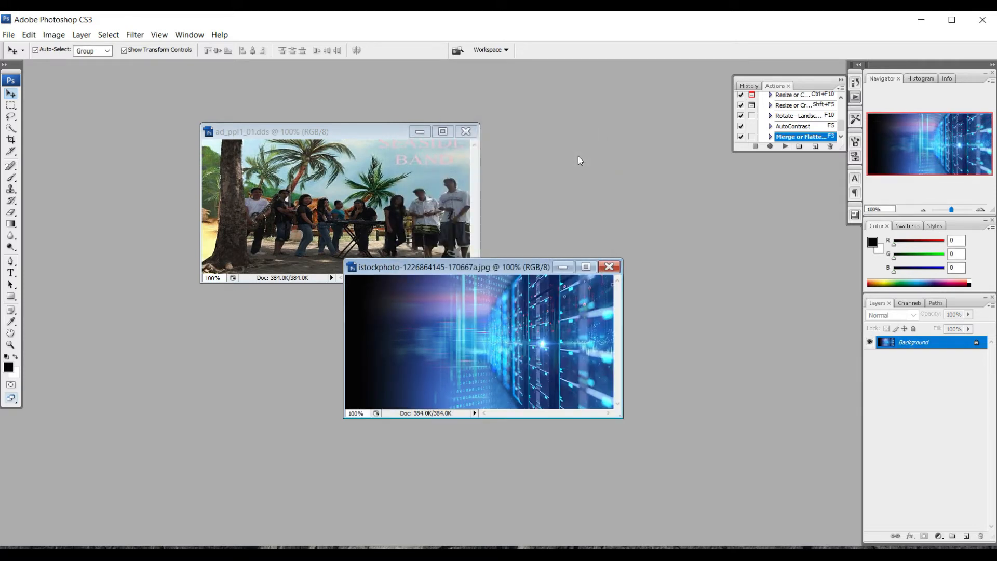
drag(472, 267, 504, 204)
- Save the server-room banner as a DDS file with default NVIDIA settings, then quit Photoshop
click(8, 35)
click(34, 201)
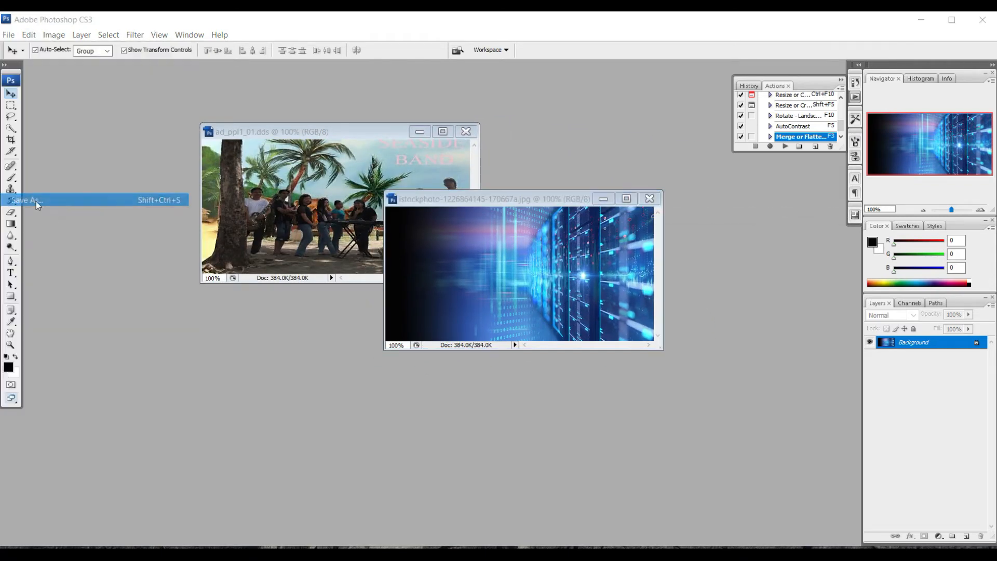
click(569, 320)
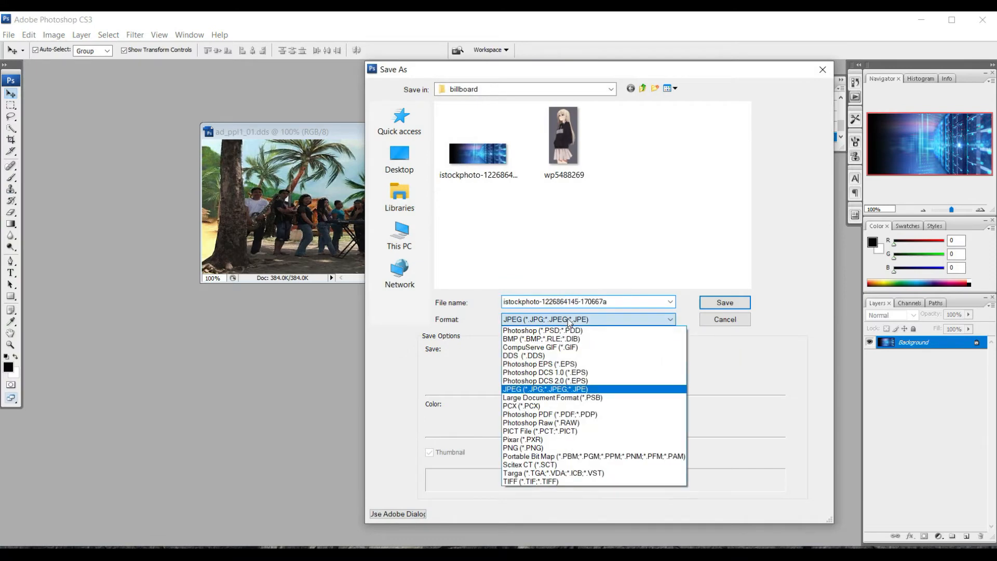
click(532, 357)
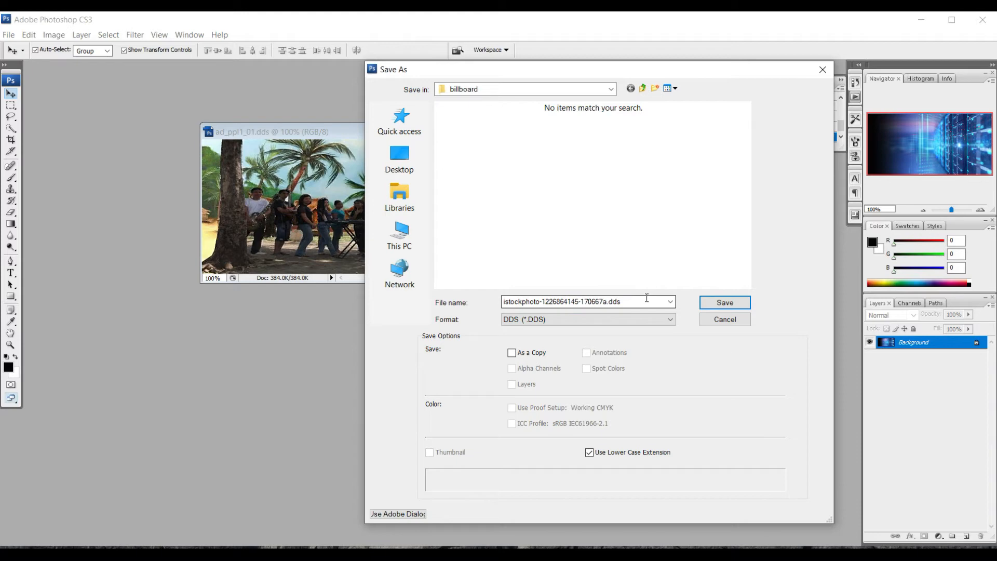
click(724, 305)
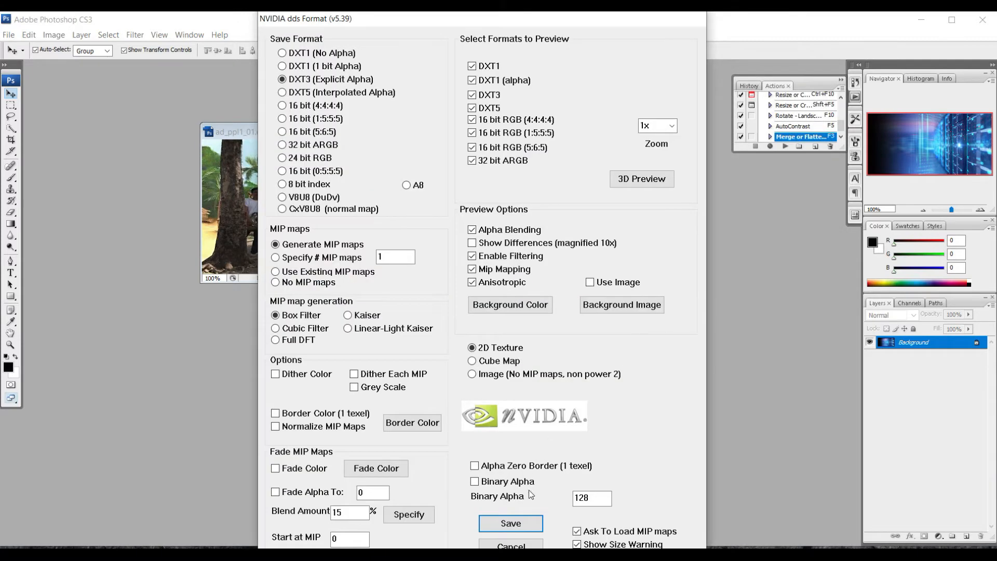
click(520, 527)
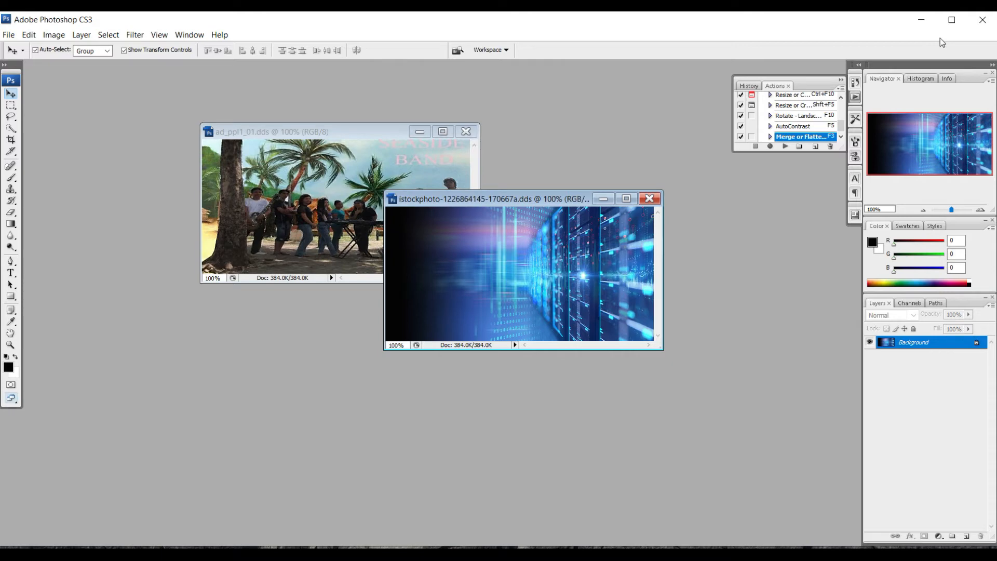
click(979, 21)
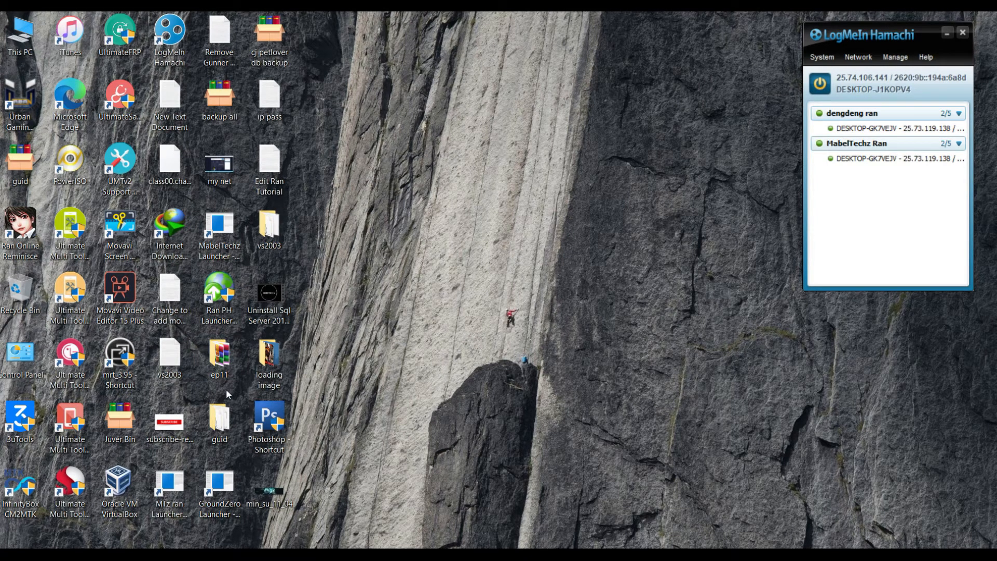
- Open loading image > billboard and inspect the properties of the new 170 KB DDS banner
double_click(265, 362)
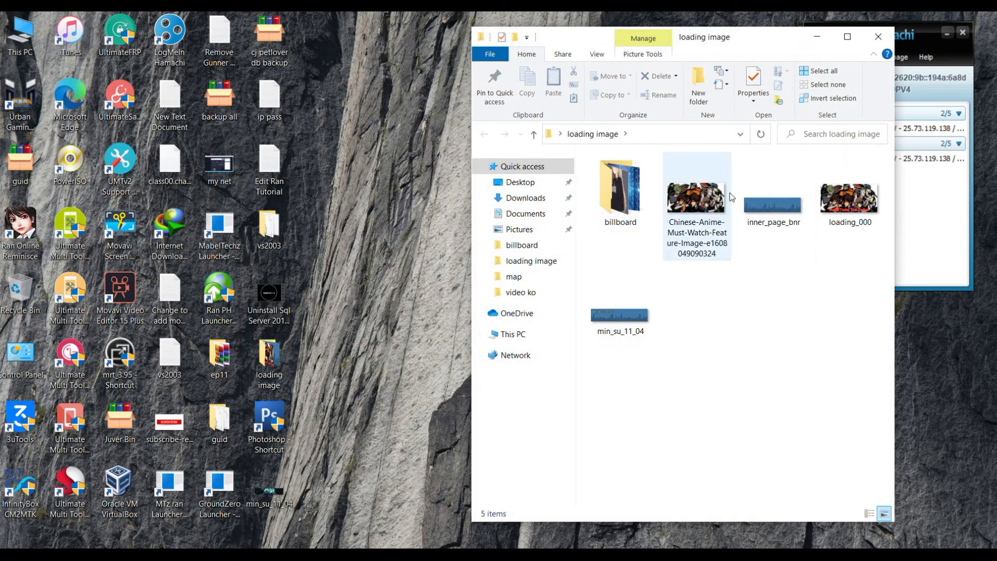
double_click(634, 205)
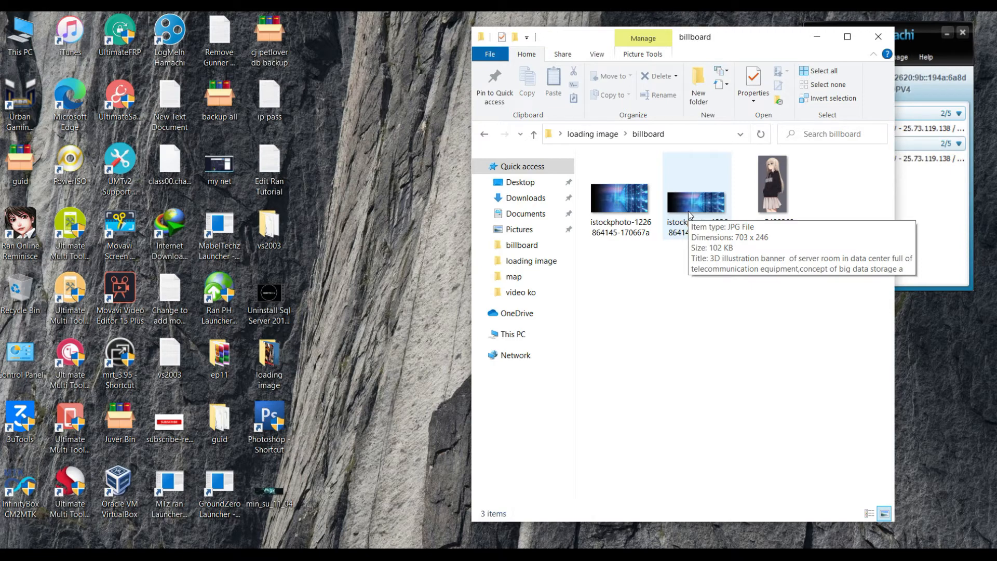
click(687, 211)
click(627, 213)
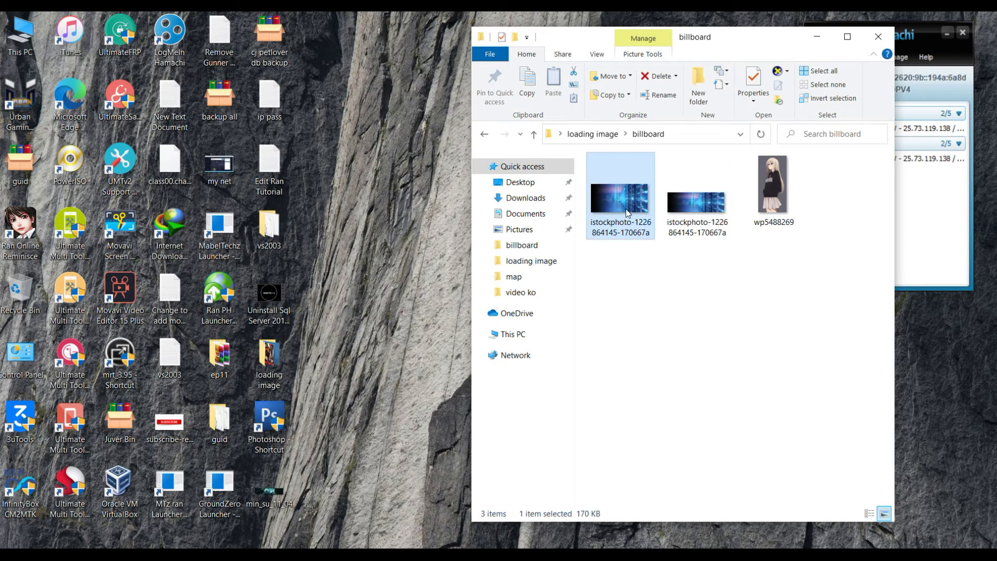
right_click(626, 209)
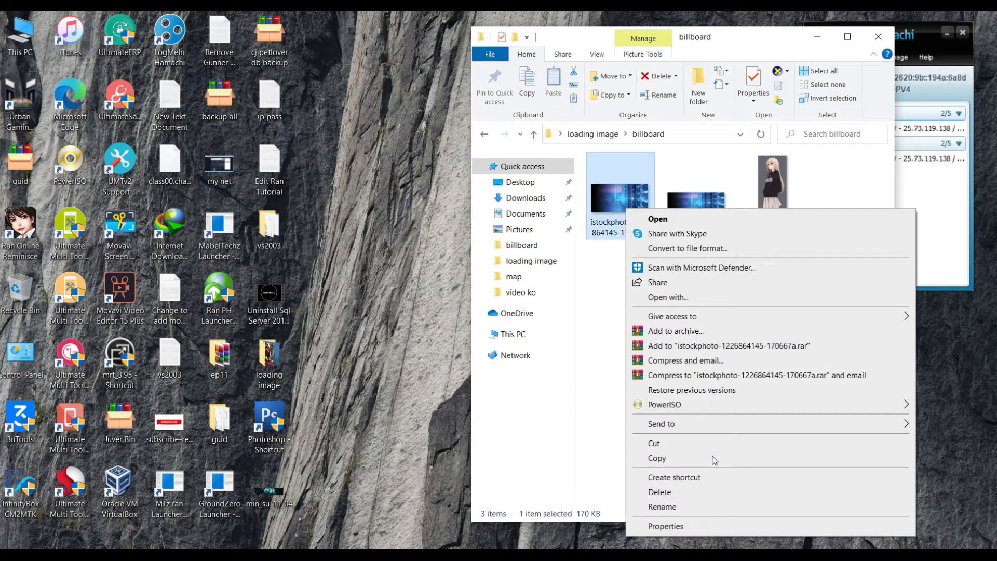
click(701, 528)
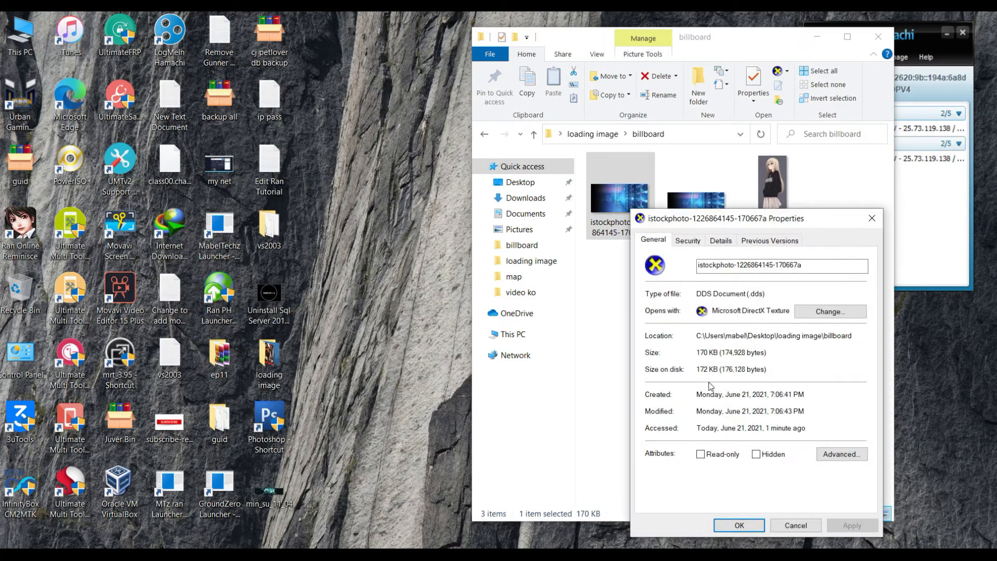
click(872, 222)
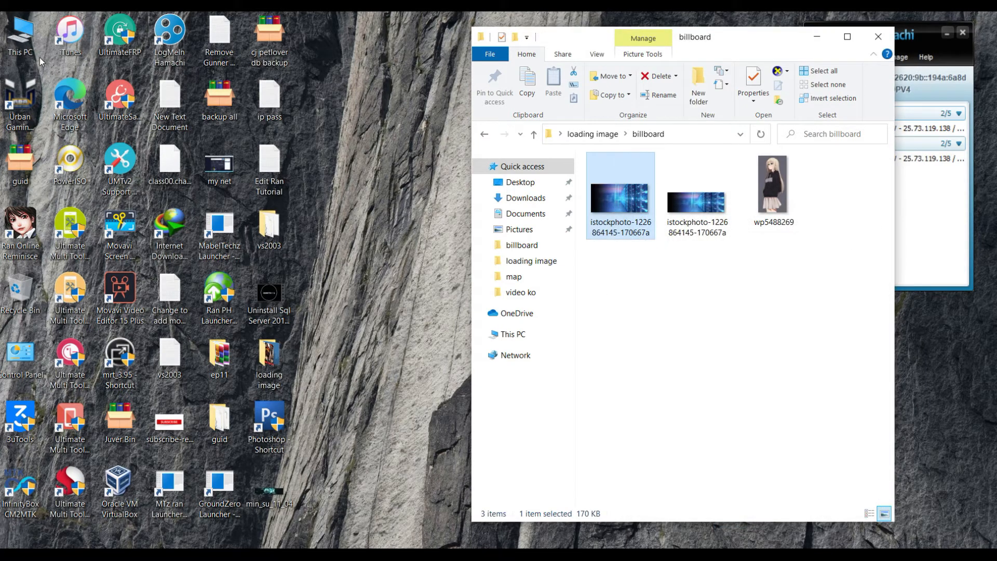
- Open a second Explorer window at the Ran Online client's textures > map folder and locate ad_ppl1_01
key(super+e)
drag(707, 41, 292, 36)
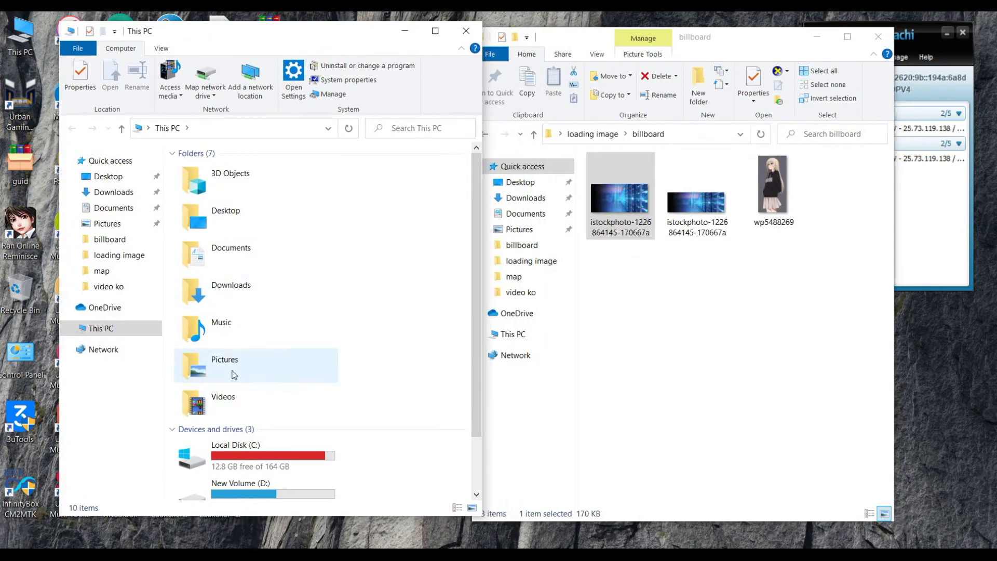
double_click(233, 286)
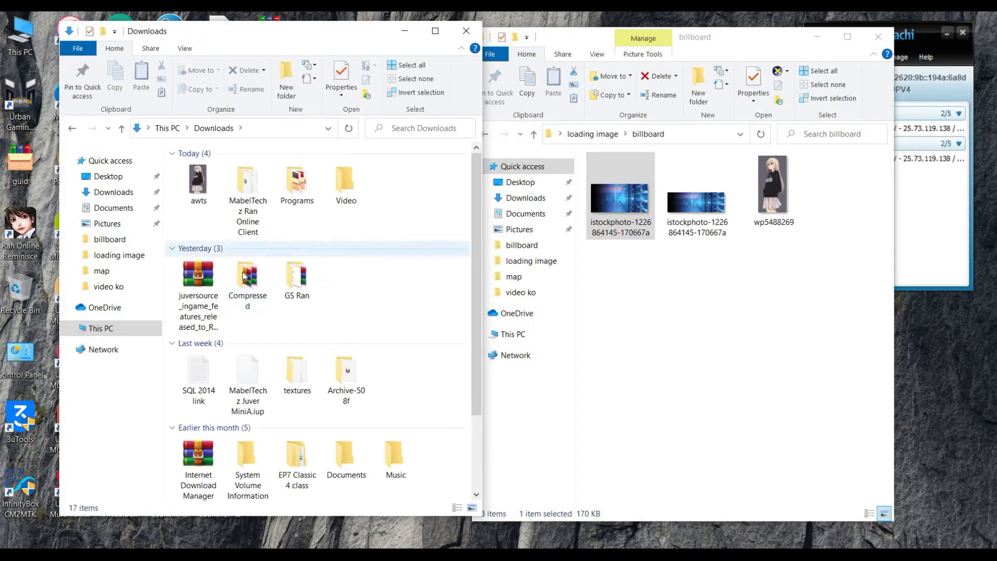
double_click(247, 194)
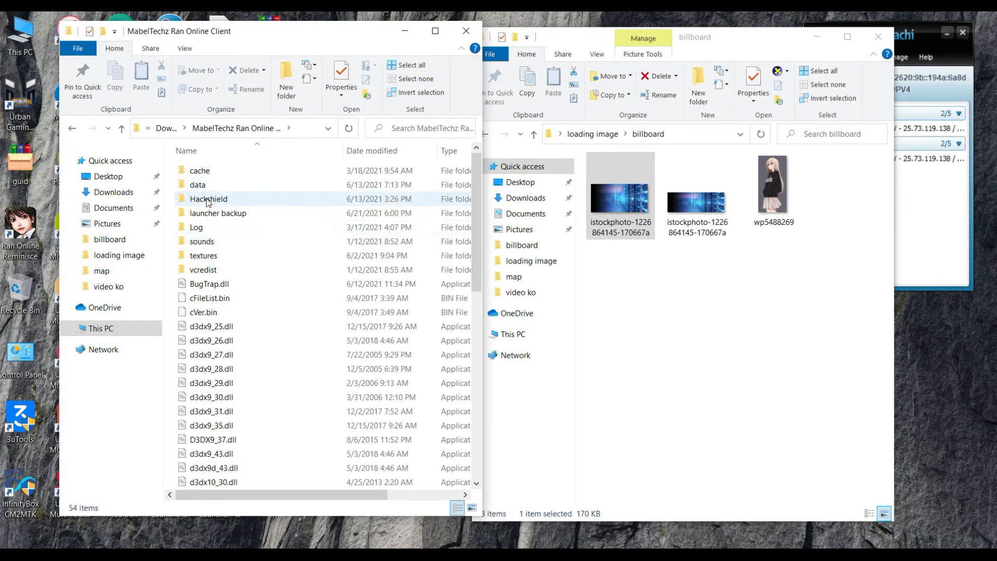
click(193, 258)
double_click(193, 257)
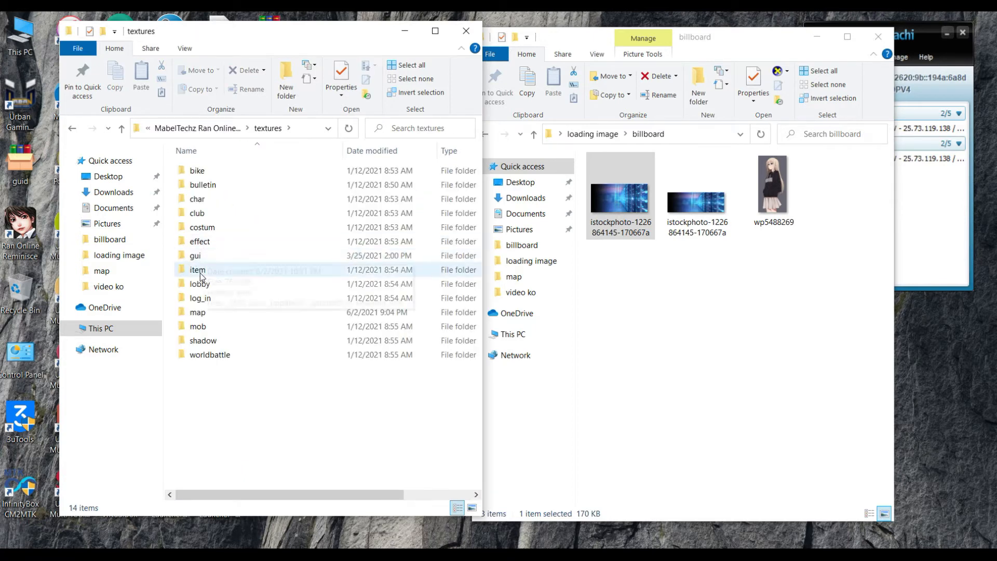
double_click(201, 316)
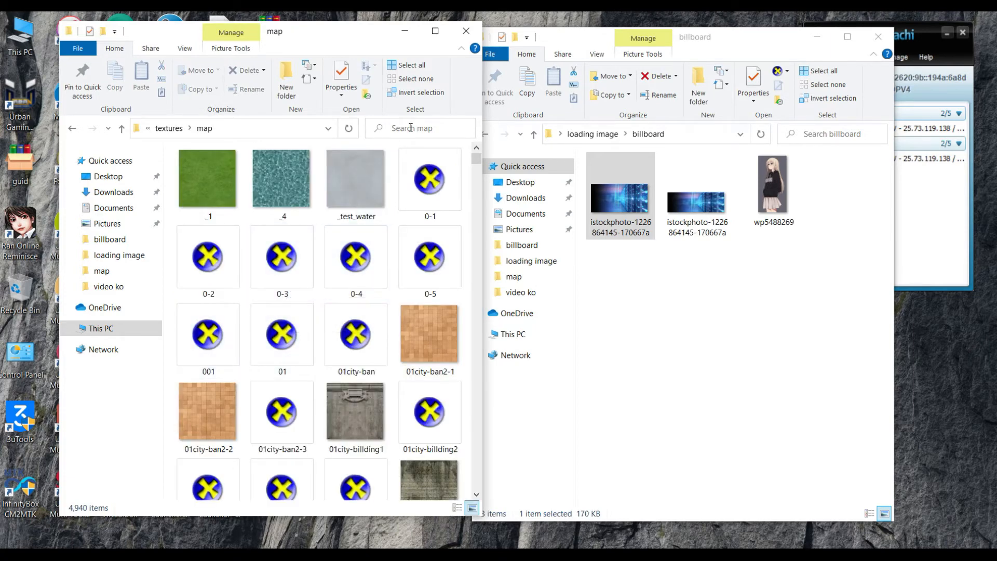
key(a)
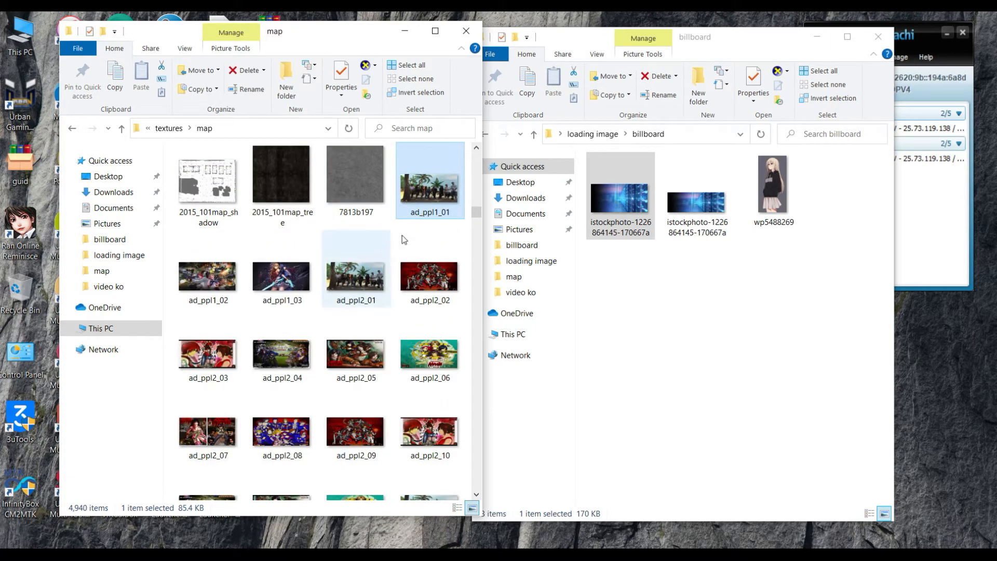
- Copy the name ad_ppl1_01 and rename the billboard DDS banner to it
right_click(422, 212)
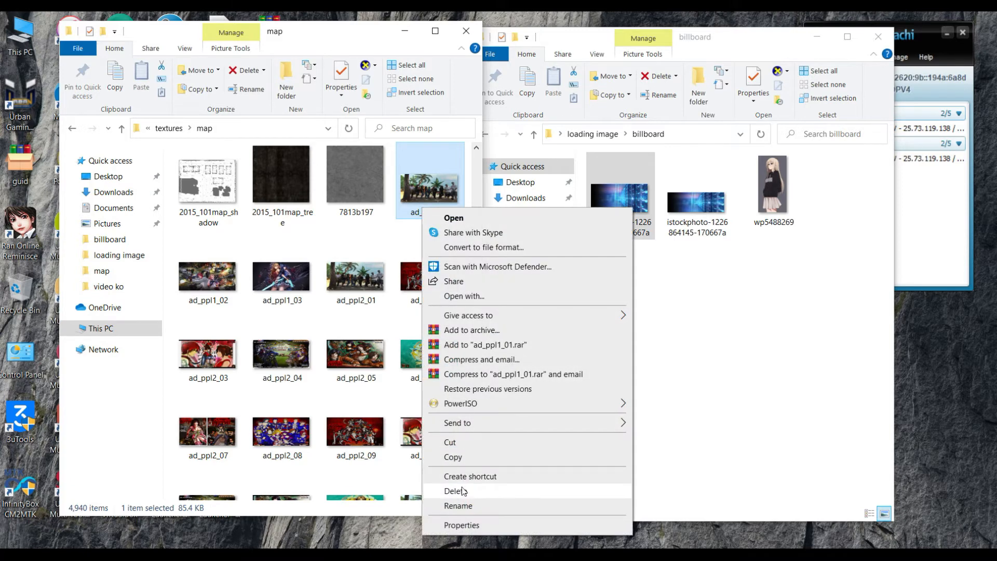
click(462, 506)
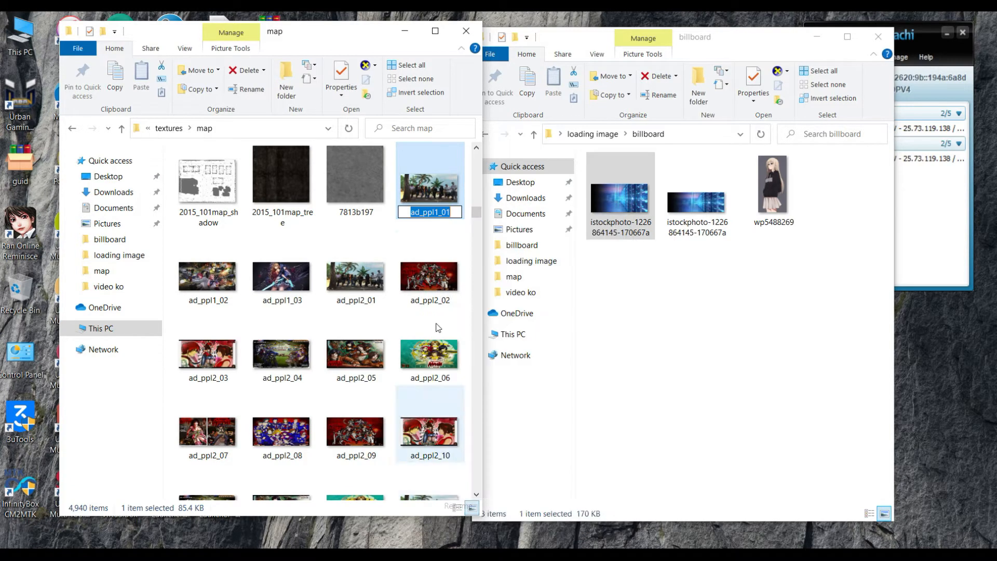
right_click(434, 213)
click(457, 250)
click(616, 220)
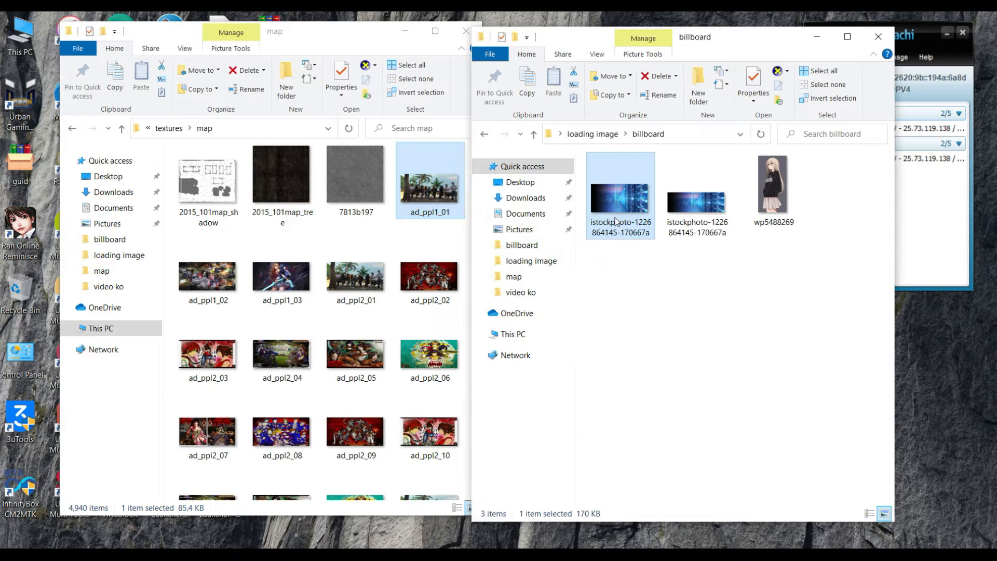
right_click(615, 221)
click(657, 516)
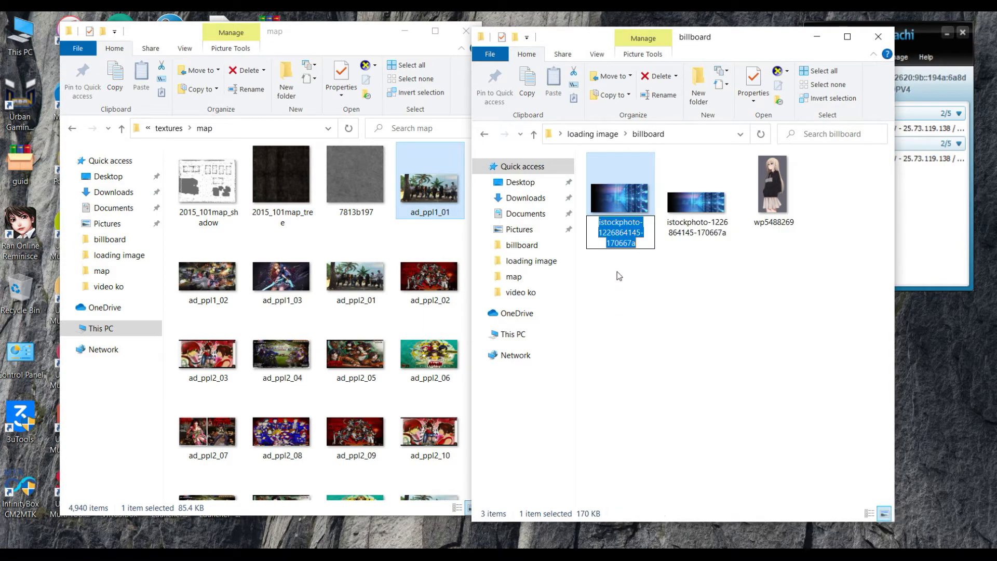
right_click(627, 233)
click(652, 282)
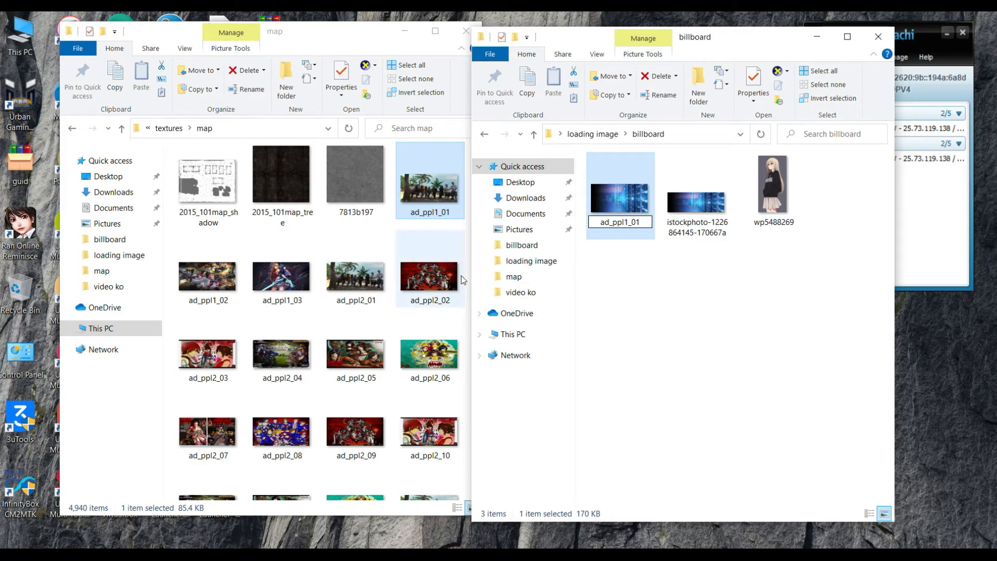
drag(354, 37, 322, 38)
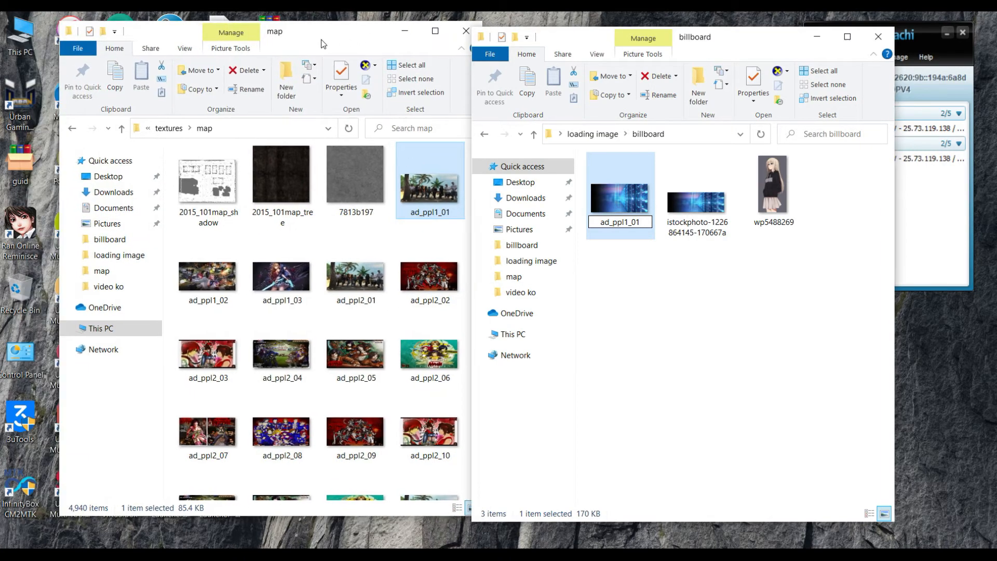
- Copy the renamed ad_ppl1_01 banner file
click(337, 37)
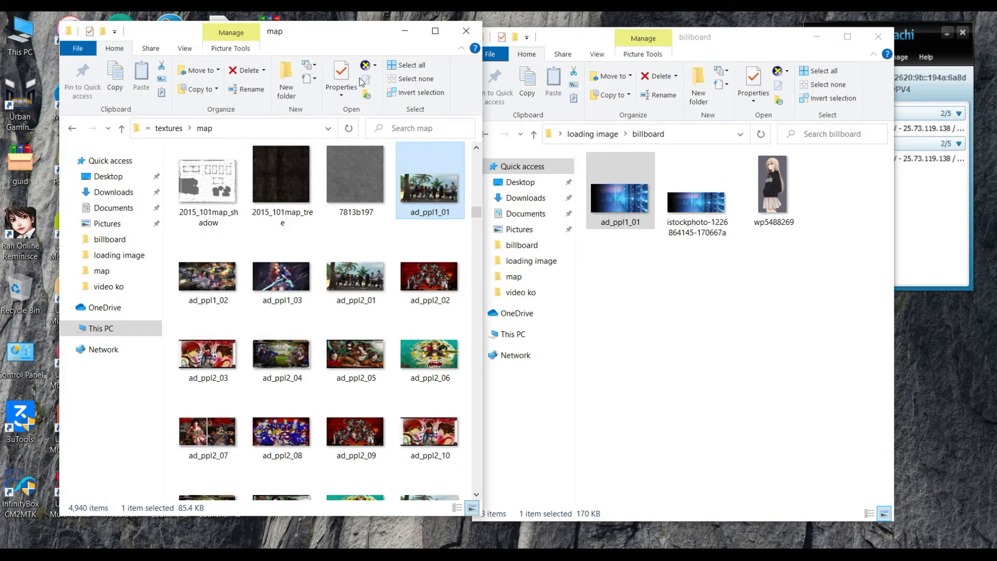
drag(473, 213, 474, 209)
scroll(375, 246, up, 8)
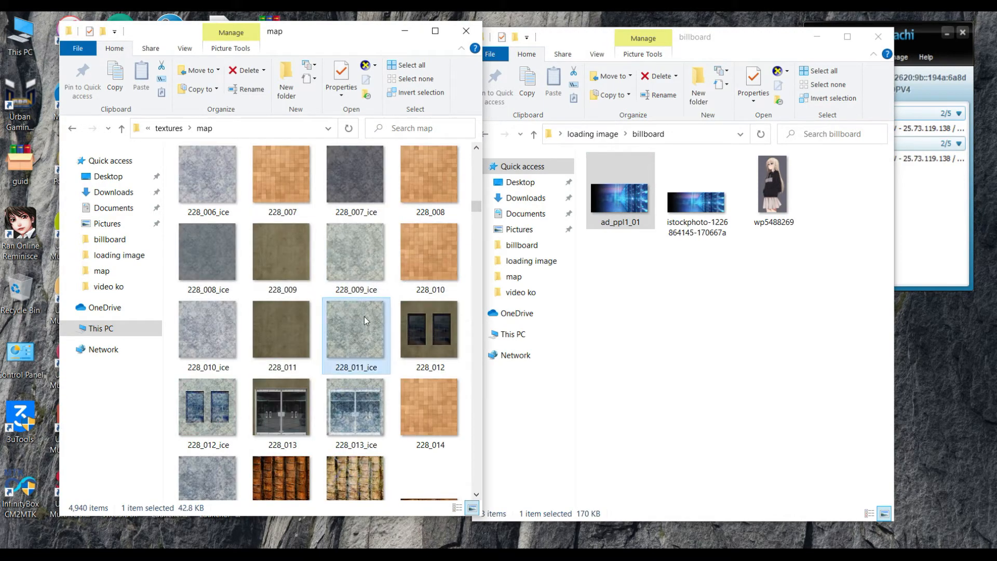
scroll(364, 316, down, 8)
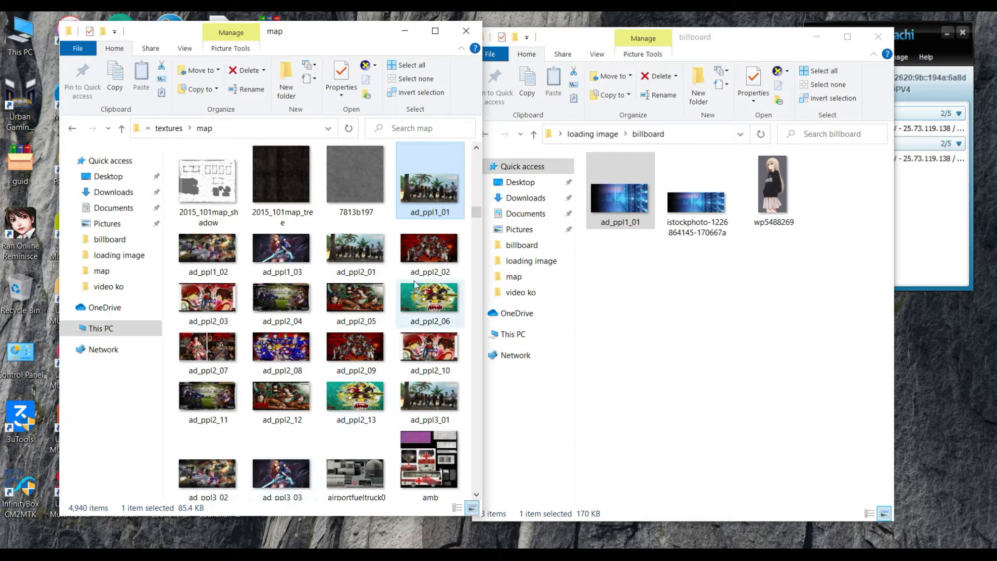
click(625, 201)
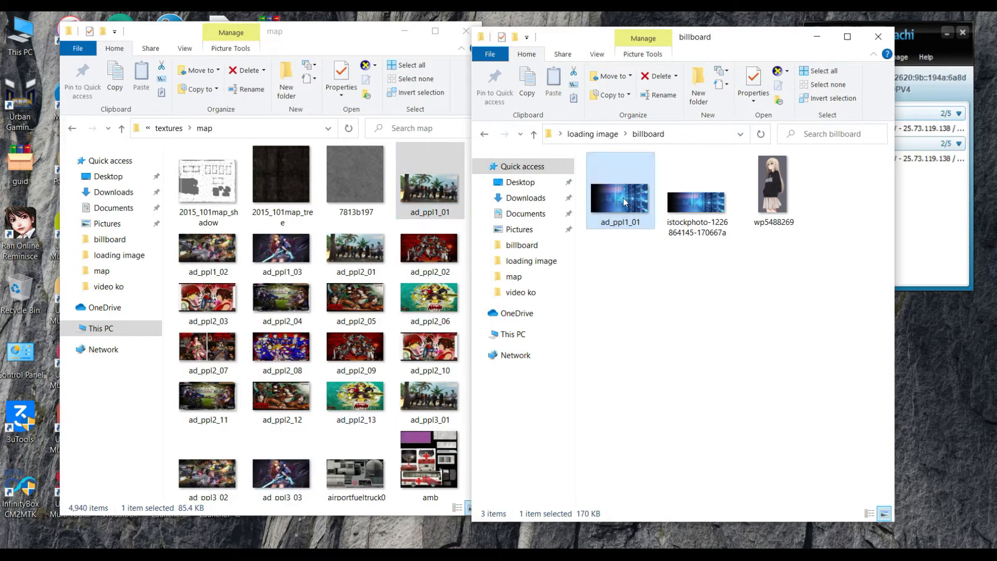
right_click(623, 198)
click(671, 453)
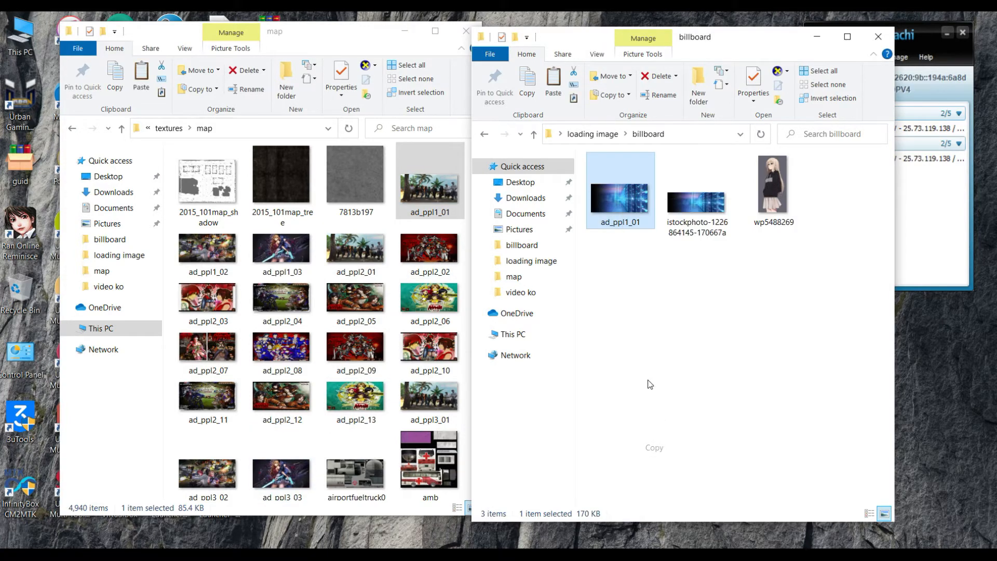
- Paste two copies of ad_ppl1_01 into billboard and rename one to ad_ppl2_01
click(646, 381)
key(ctrl+v)
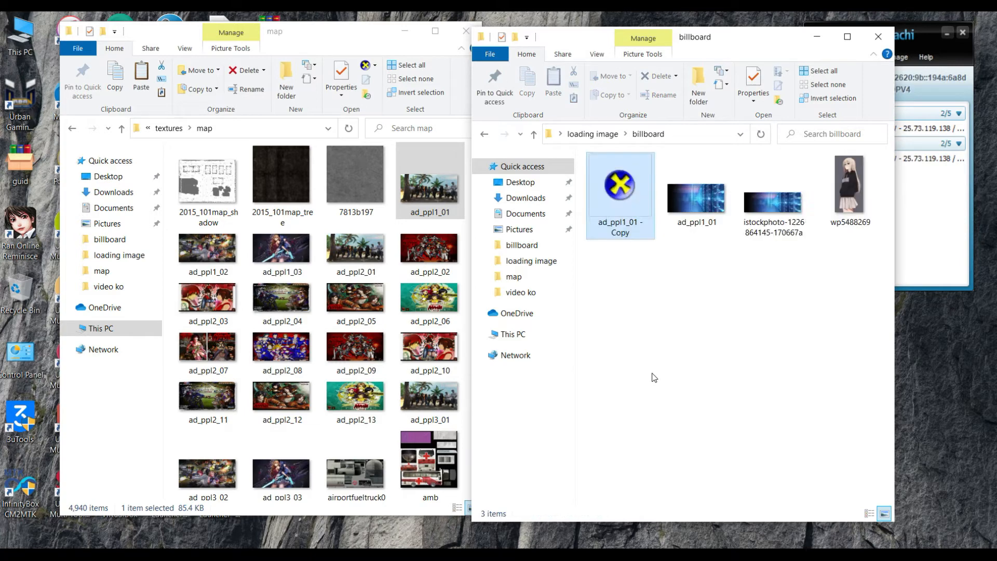
key(ctrl+v)
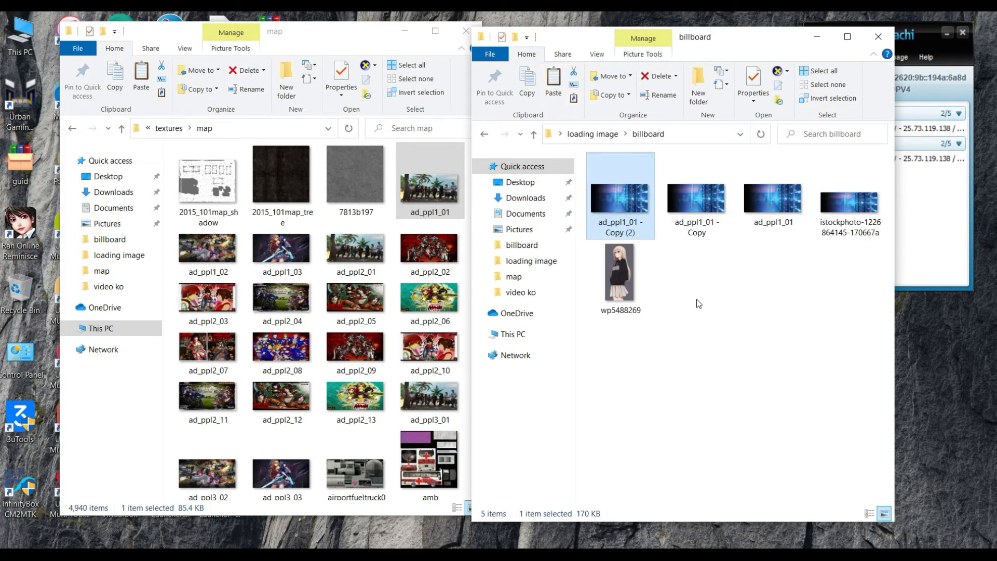
scroll(667, 272, down, 1)
right_click(618, 193)
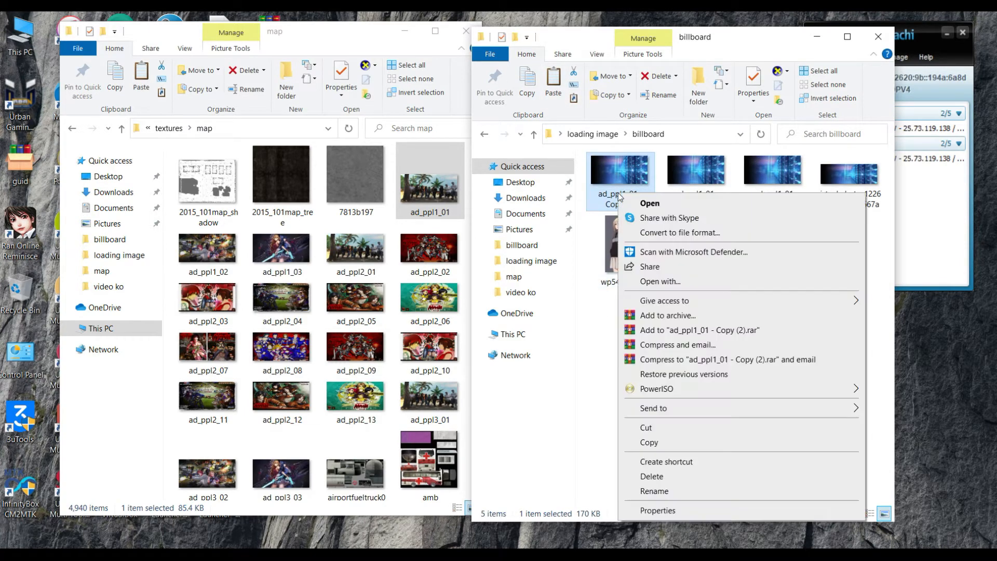
click(655, 491)
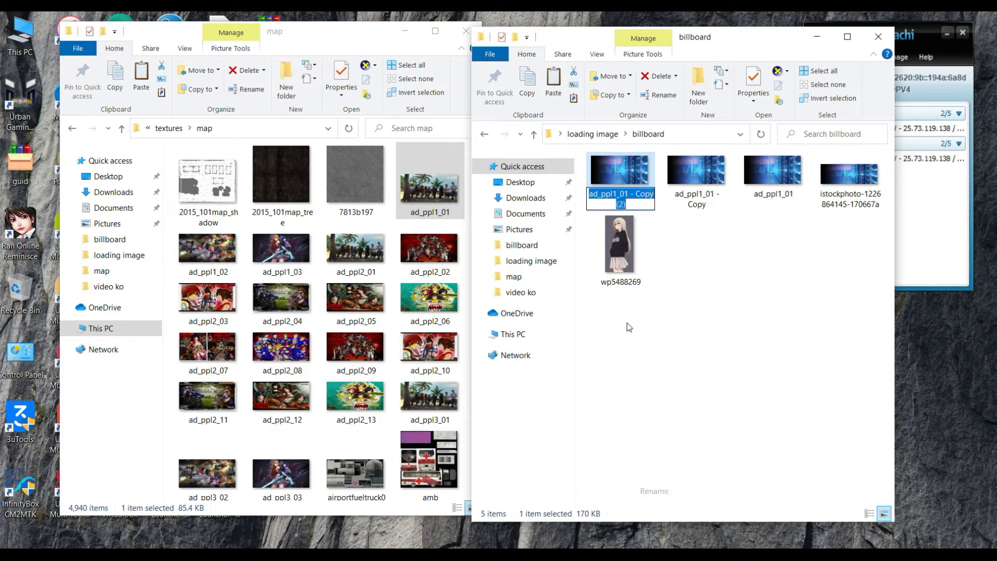
click(632, 206)
key(BackSpace)
key(BackSpace)
key(BackSpace)
key(BackSpace)
key(BackSpace)
key(BackSpace)
key(BackSpace)
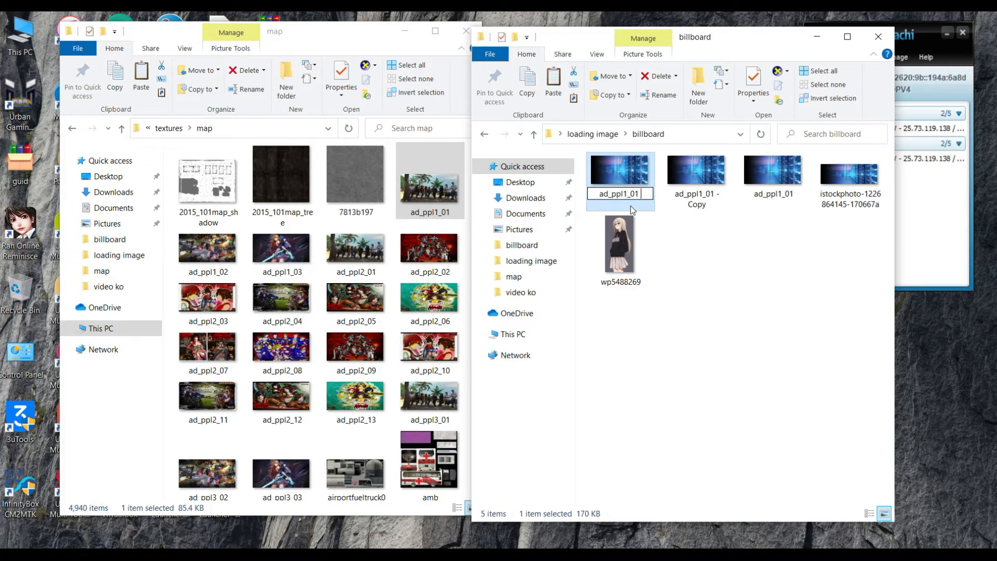
key(BackSpace)
text(2)
key(Return)
- Rename the remaining copy to ad_ppl3_01
right_click(695, 193)
click(634, 192)
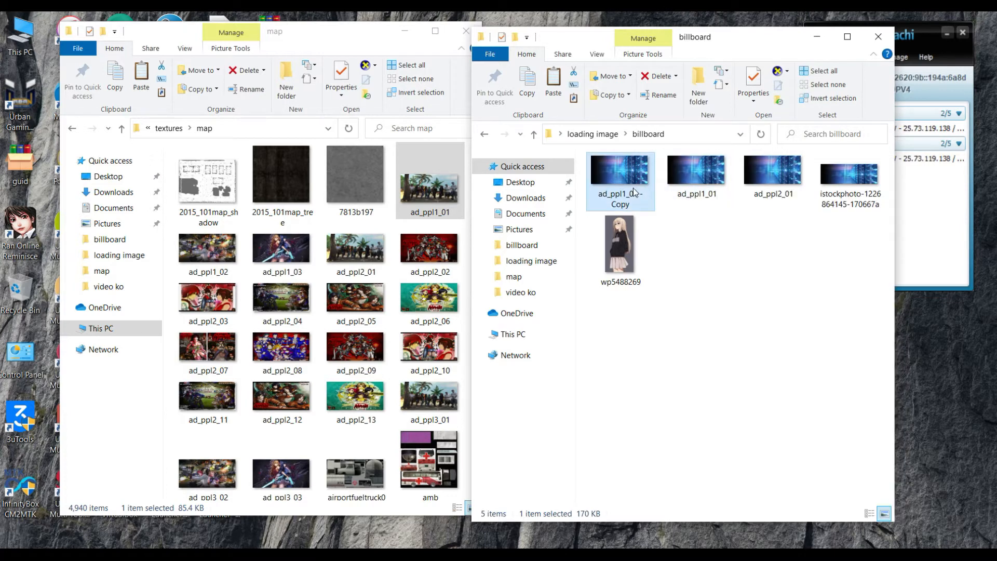
right_click(635, 192)
click(688, 489)
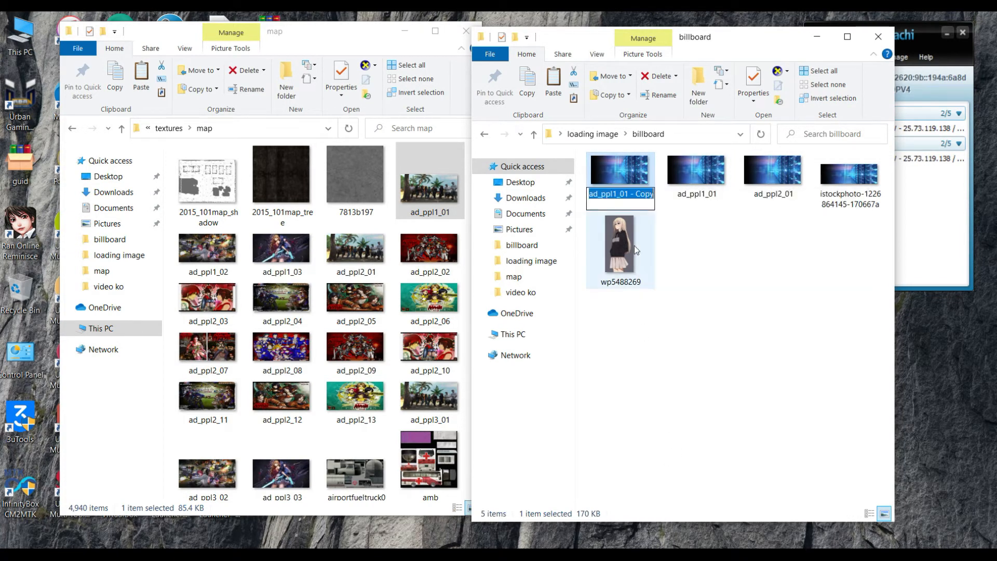
key(End)
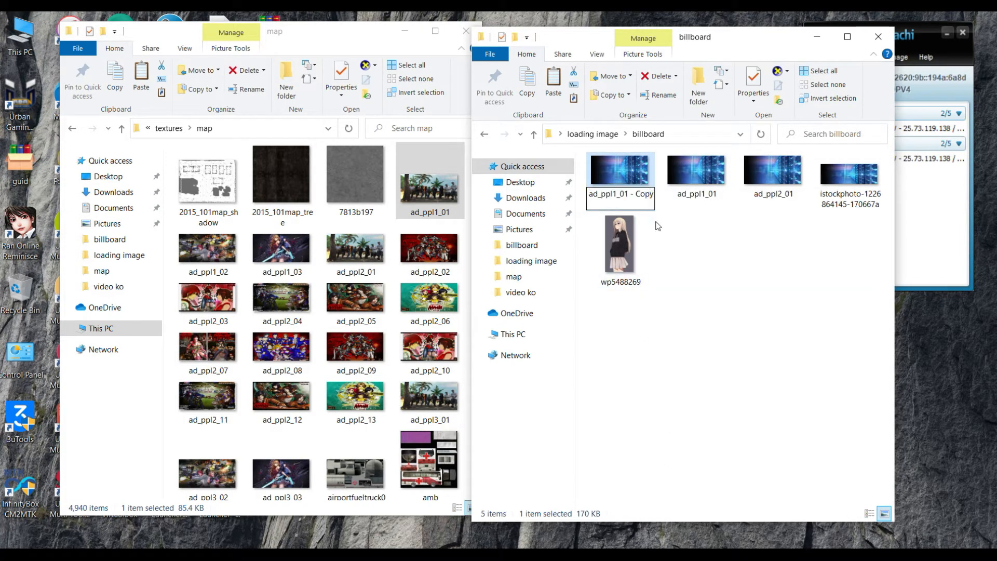
key(BackSpace)
key(BackSpace)
key(BackSpace)
key(BackSpace)
key(BackSpace)
key(BackSpace)
key(BackSpace)
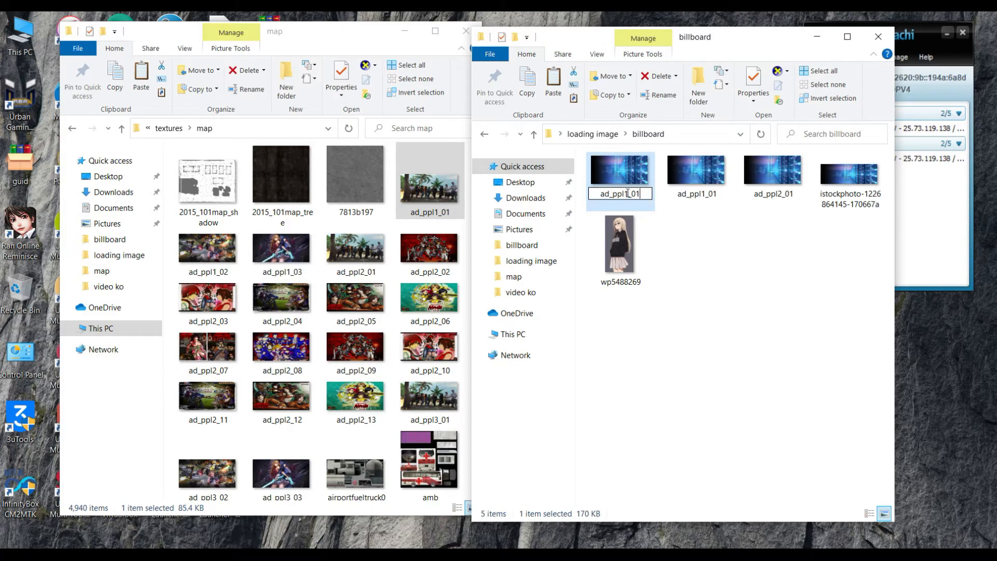
text(3)
click(740, 281)
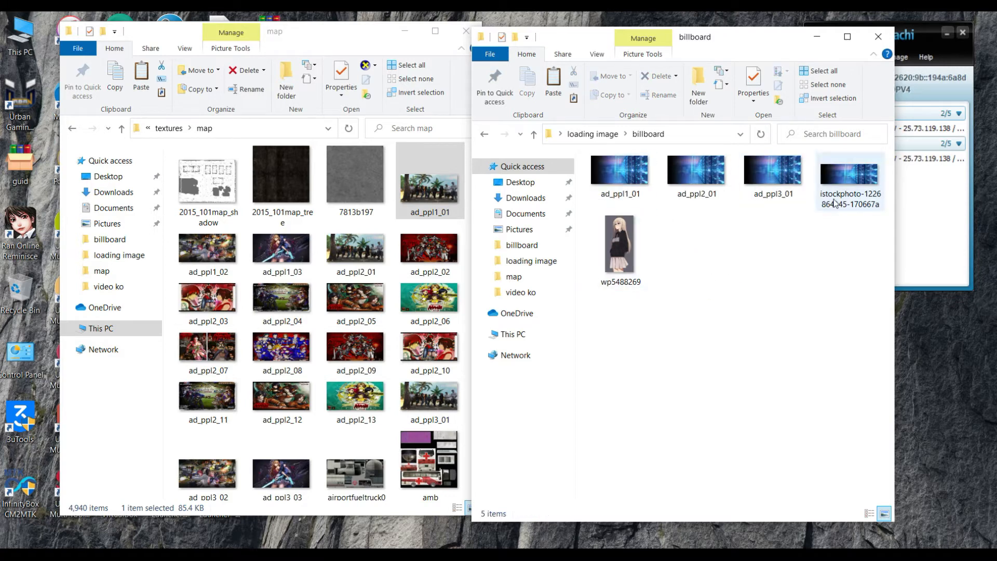
- Delete the istockphoto image from the billboard folder
click(848, 182)
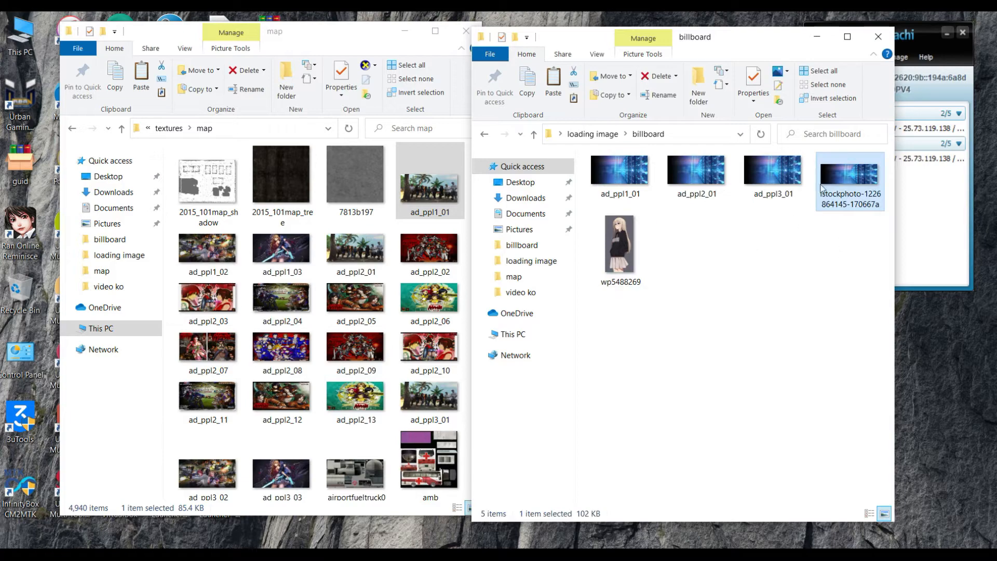
right_click(852, 182)
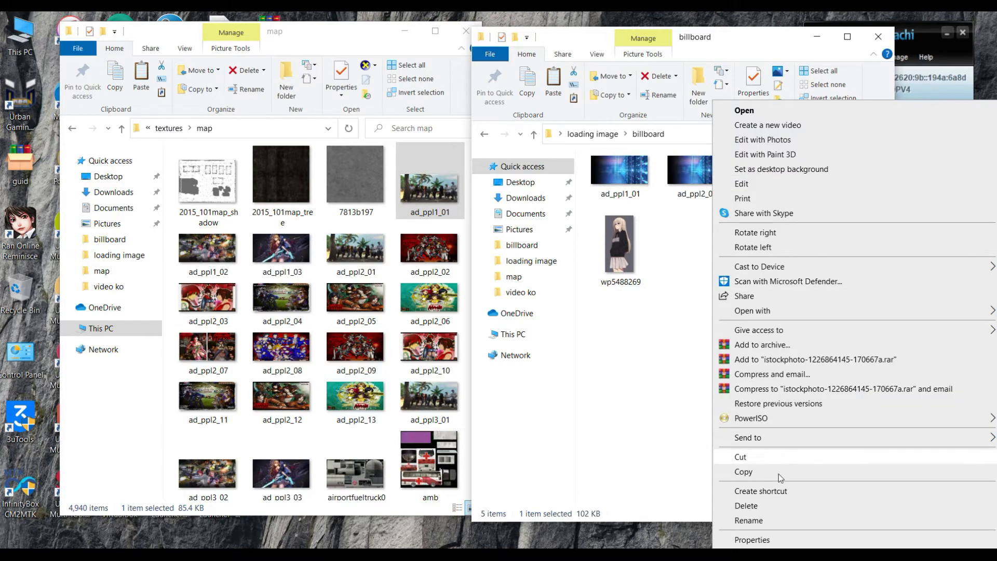
click(808, 505)
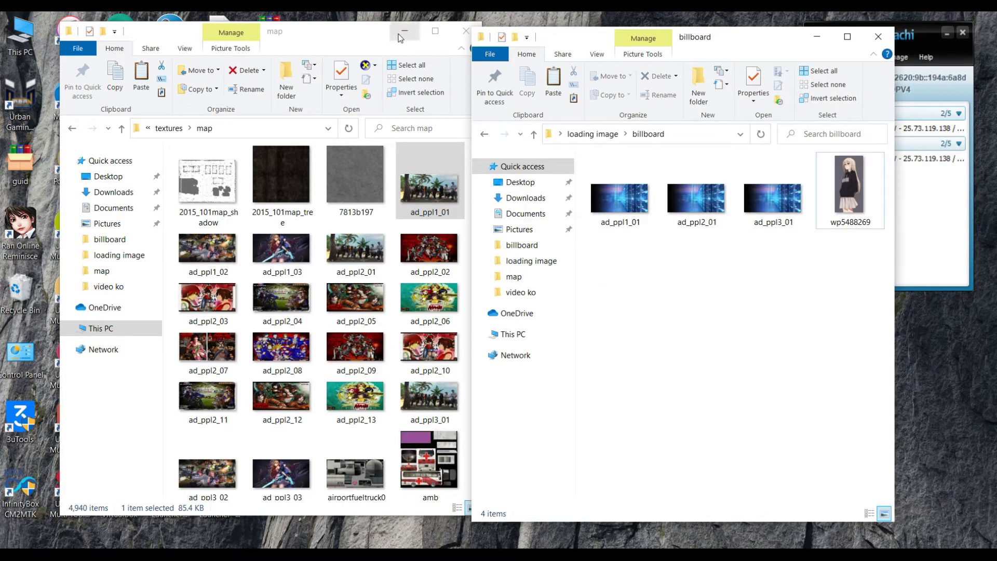
click(404, 31)
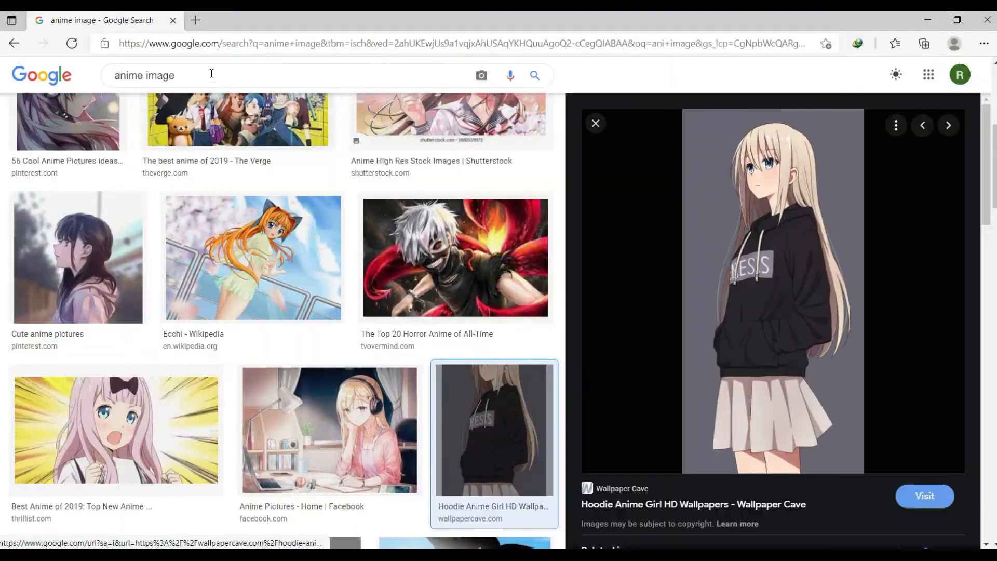
- Save the Google Images result of the anime girl in the pink jacket using Save image as
scroll(429, 312, down, 7)
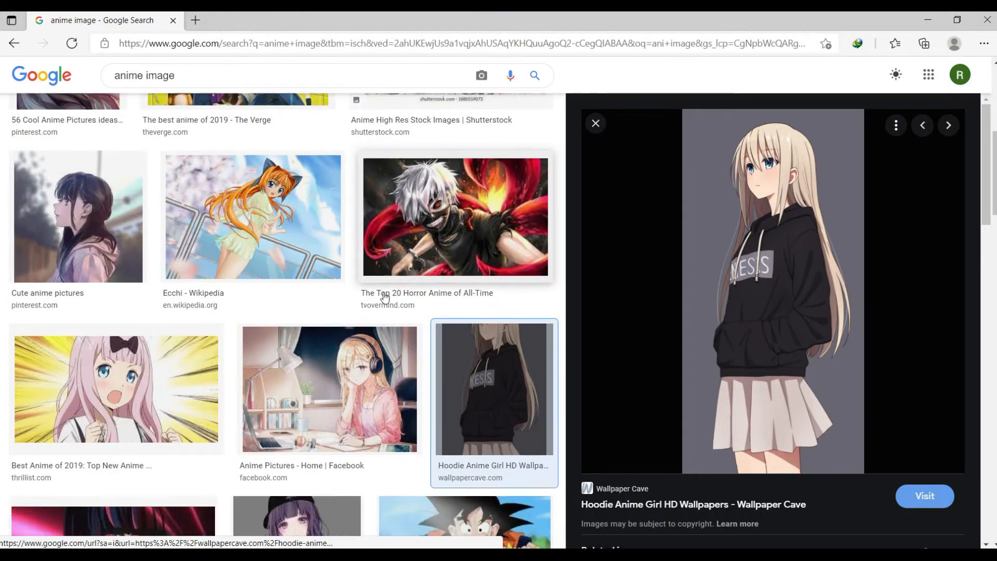
scroll(383, 297, down, 10)
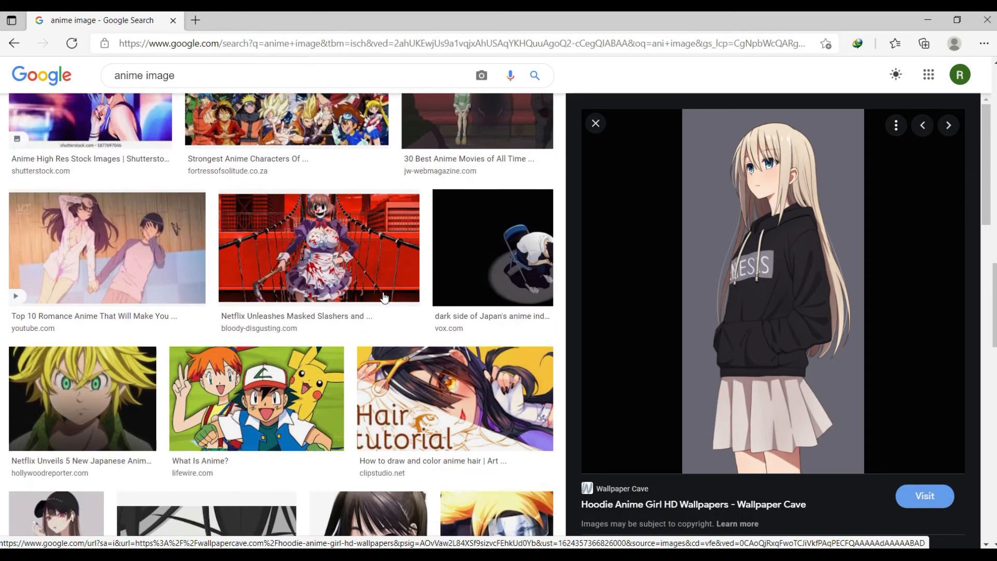
scroll(383, 297, down, 8)
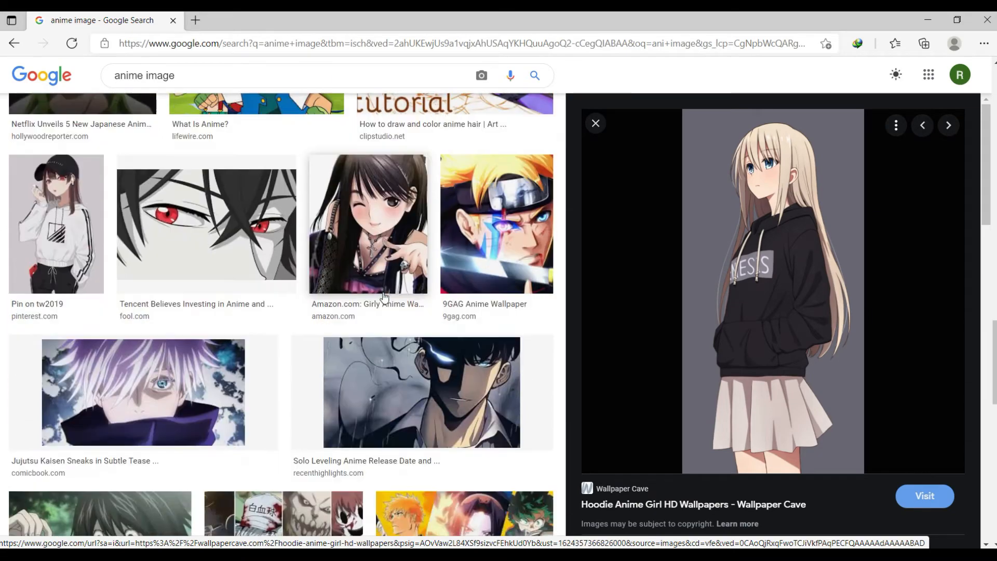
scroll(383, 297, down, 12)
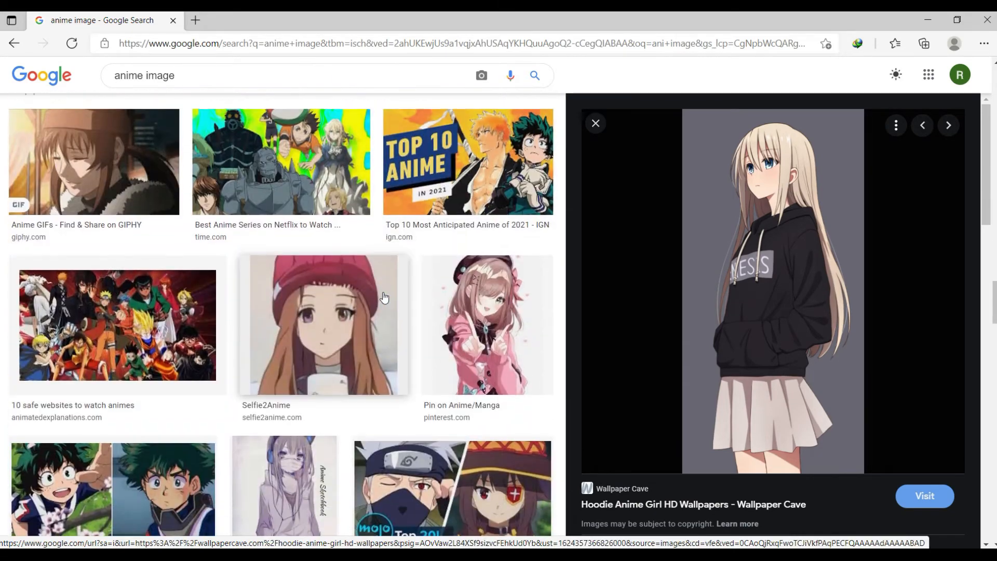
scroll(384, 297, up, 4)
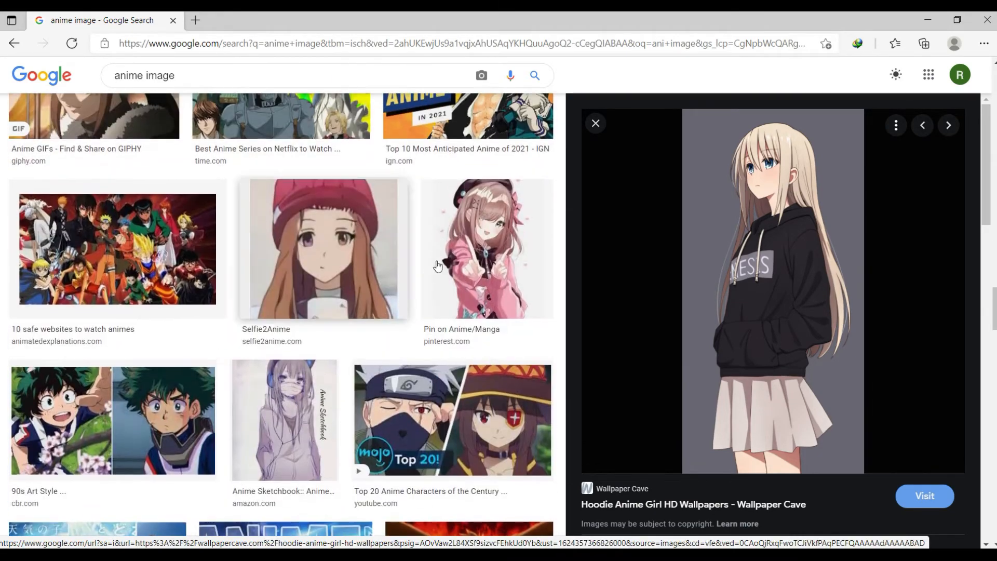
click(487, 242)
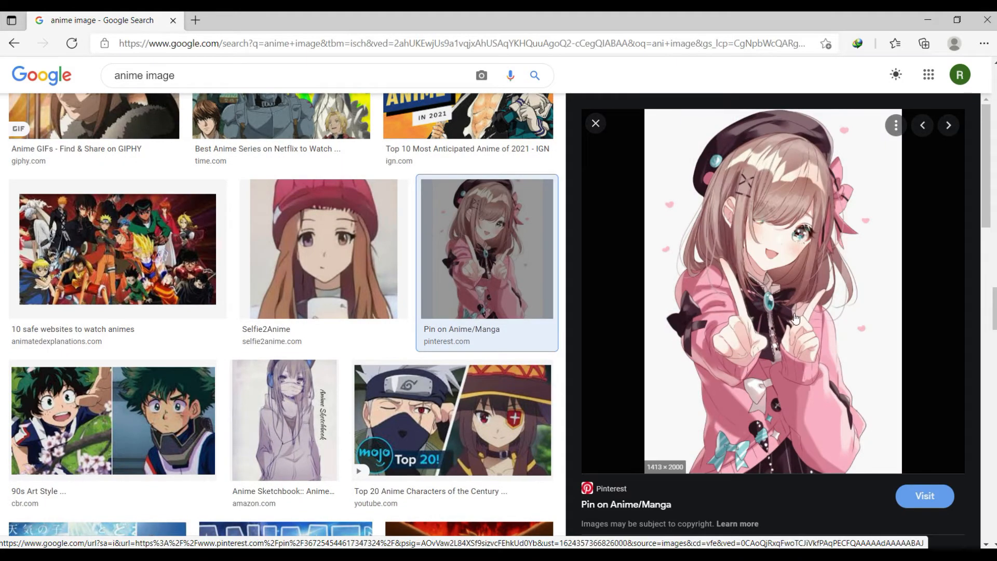
right_click(760, 216)
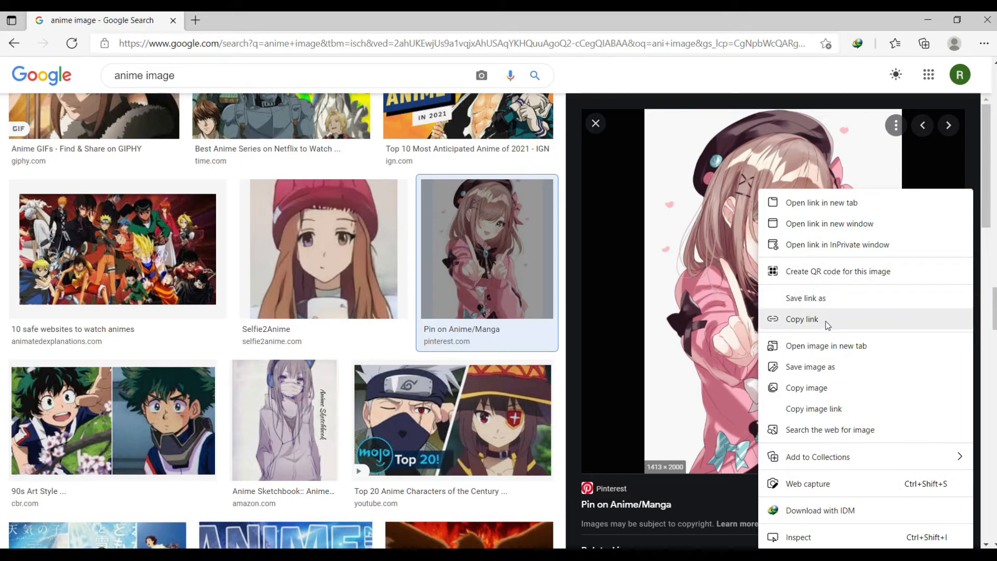
click(805, 366)
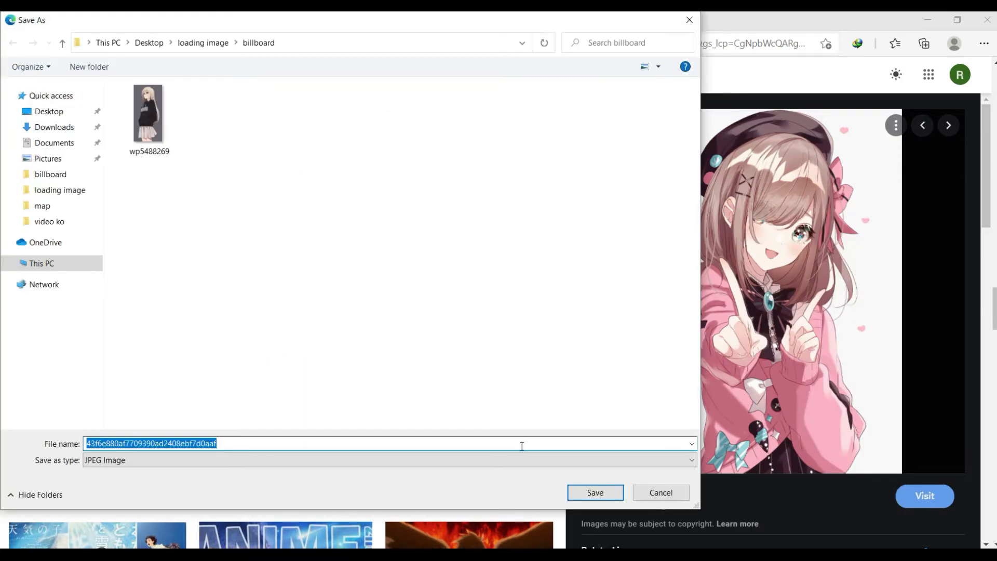
click(585, 494)
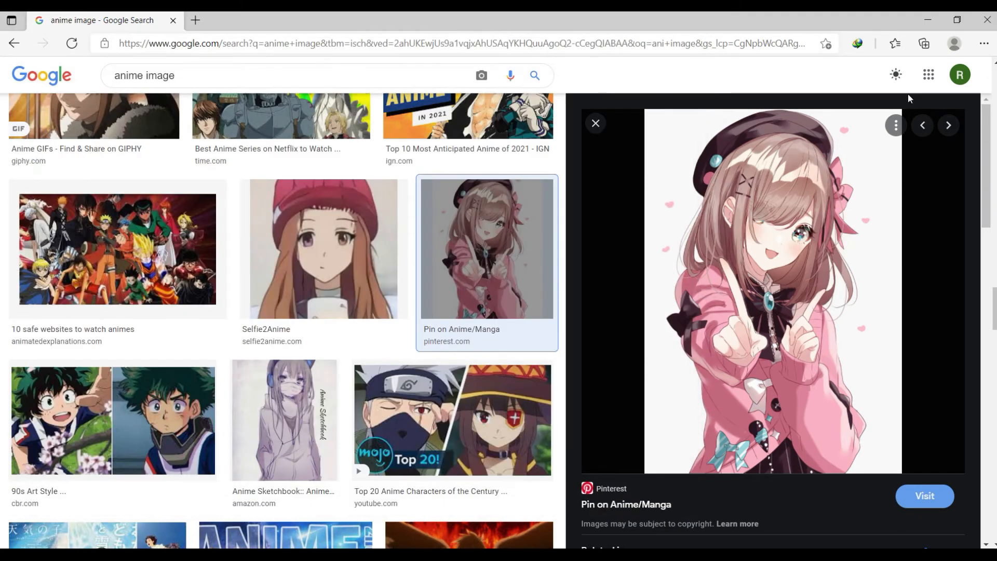
click(928, 23)
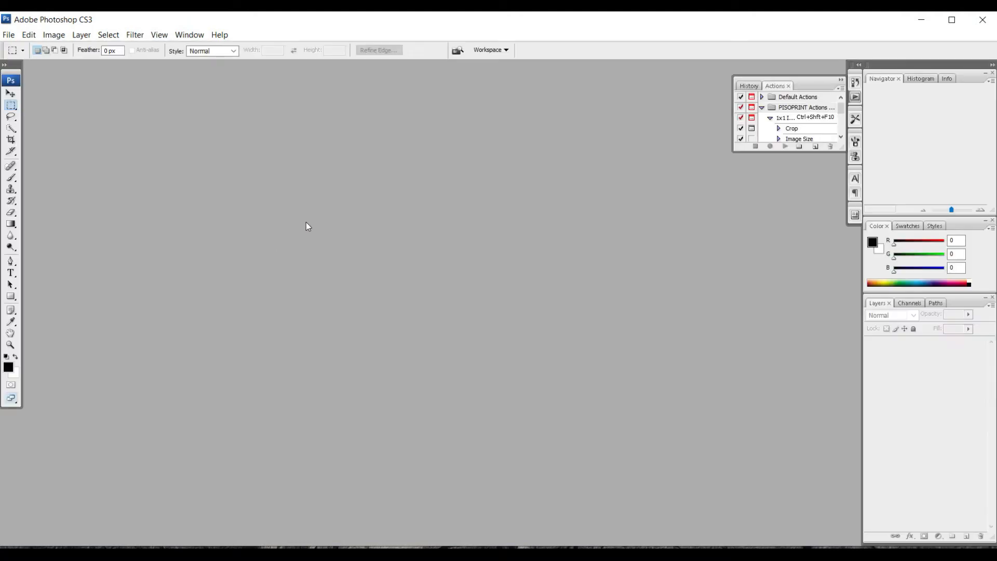
- Open awts.jpg from This PC > Downloads
double_click(307, 221)
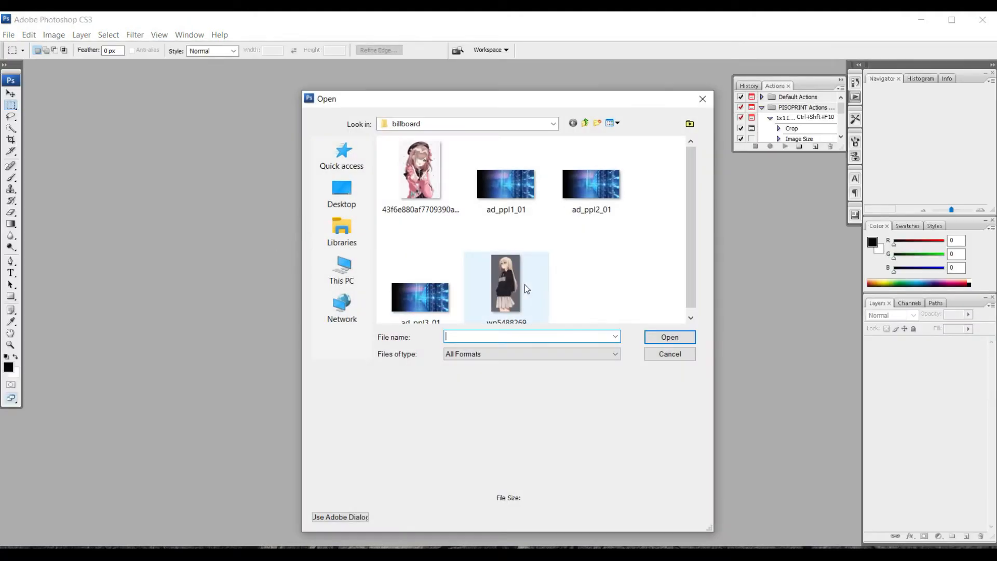
click(344, 261)
double_click(578, 209)
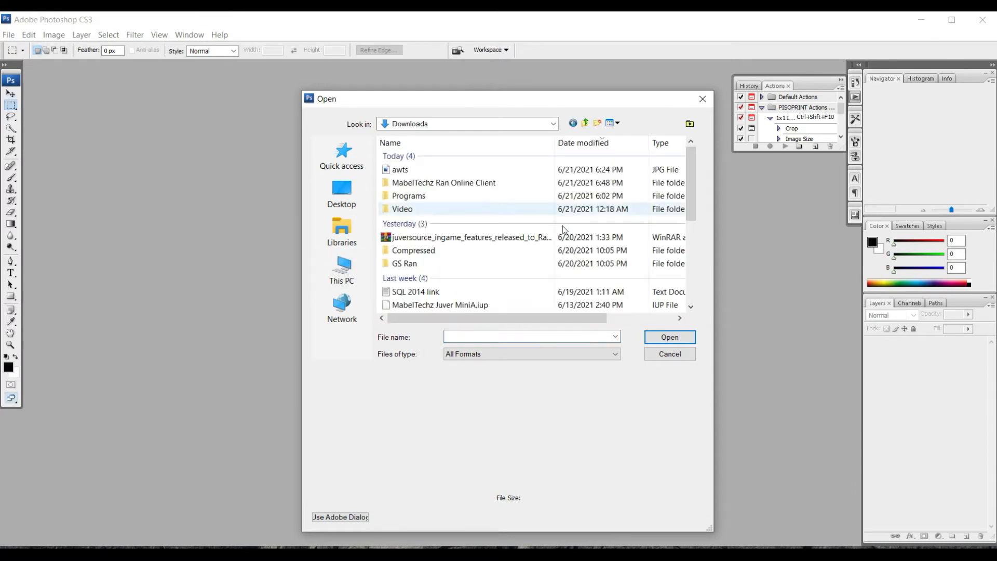
click(401, 171)
double_click(401, 174)
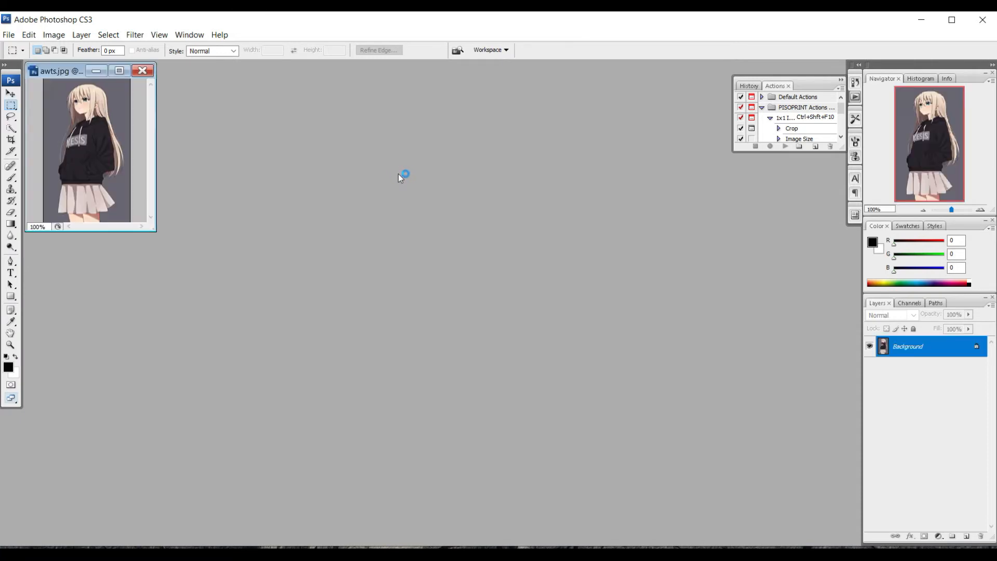
- Confirm in Image Size that awts.jpg is 165 × 274 pixels, without changes
right_click(54, 72)
click(82, 94)
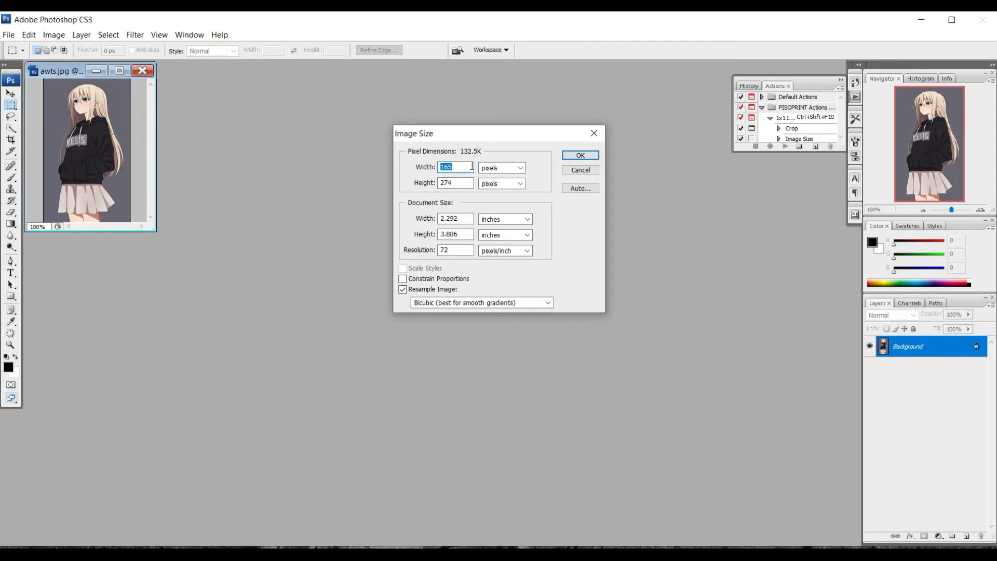
click(594, 133)
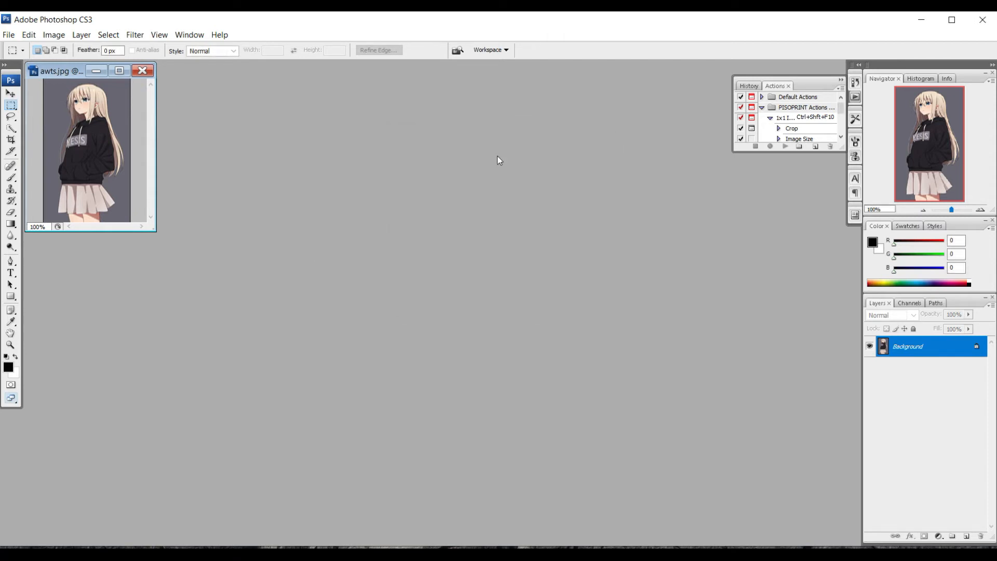
double_click(485, 158)
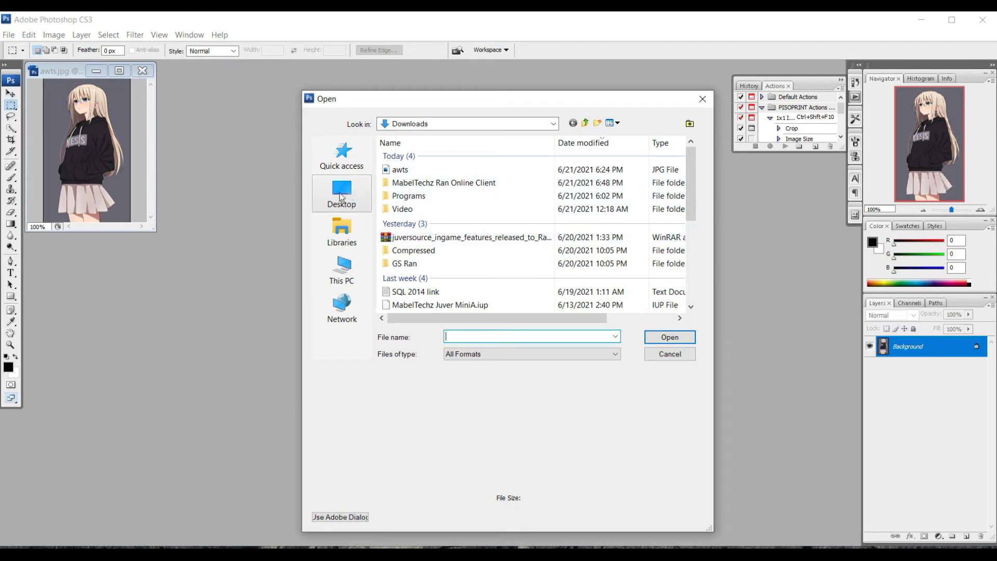
- Open the pink-jacket girl picture from Desktop\loading image\billboard and centre its window
click(341, 195)
scroll(494, 272, down, 10)
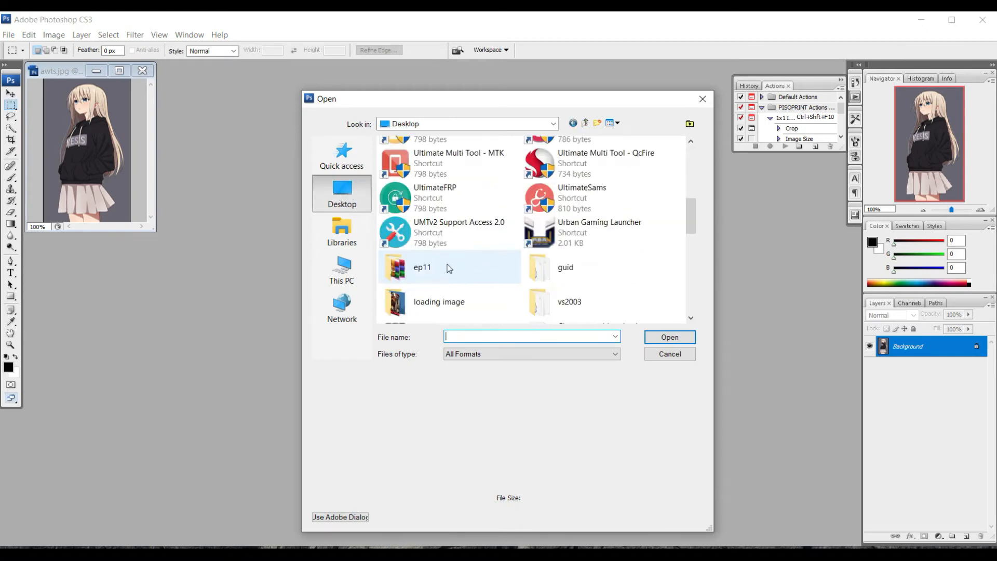
double_click(448, 306)
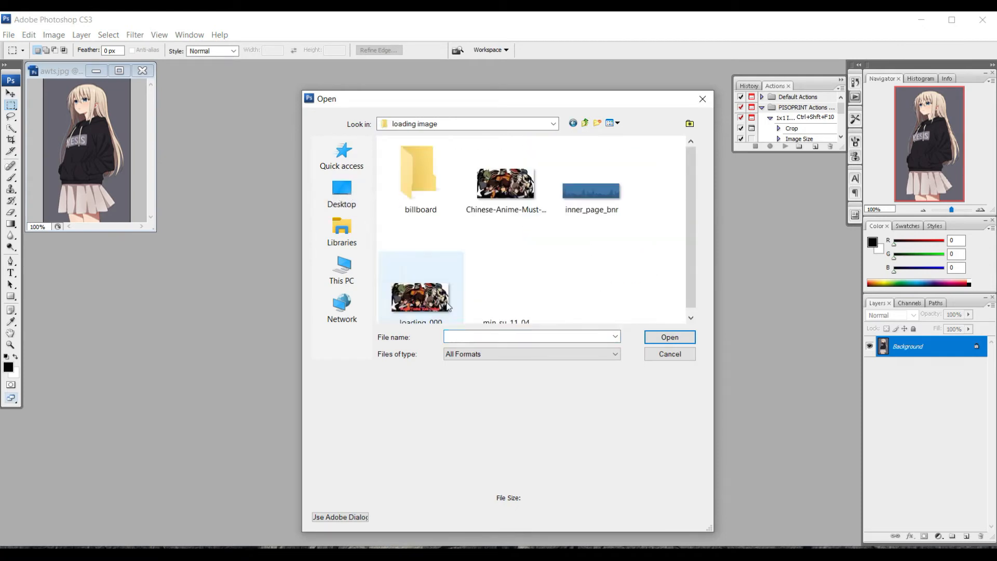
double_click(436, 210)
double_click(416, 207)
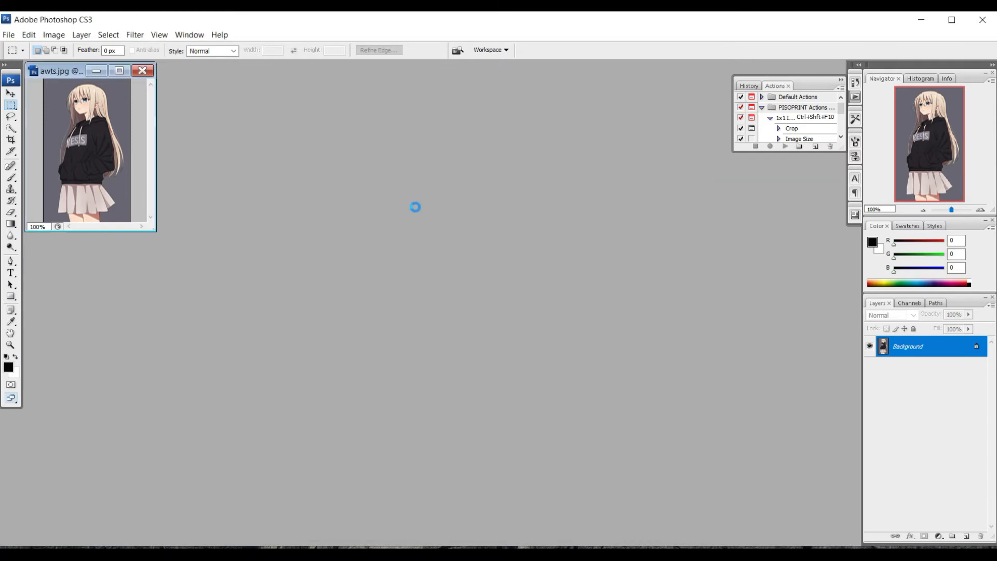
drag(169, 71, 490, 107)
- Cancel a first resize attempt and check the pixel dimensions of awts.jpg instead
right_click(476, 110)
click(499, 130)
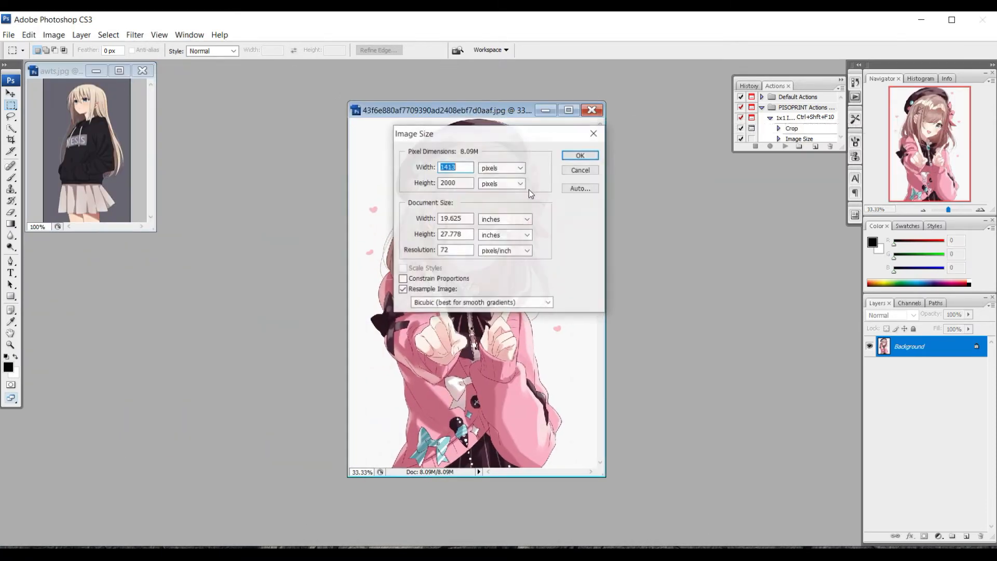
text(165)
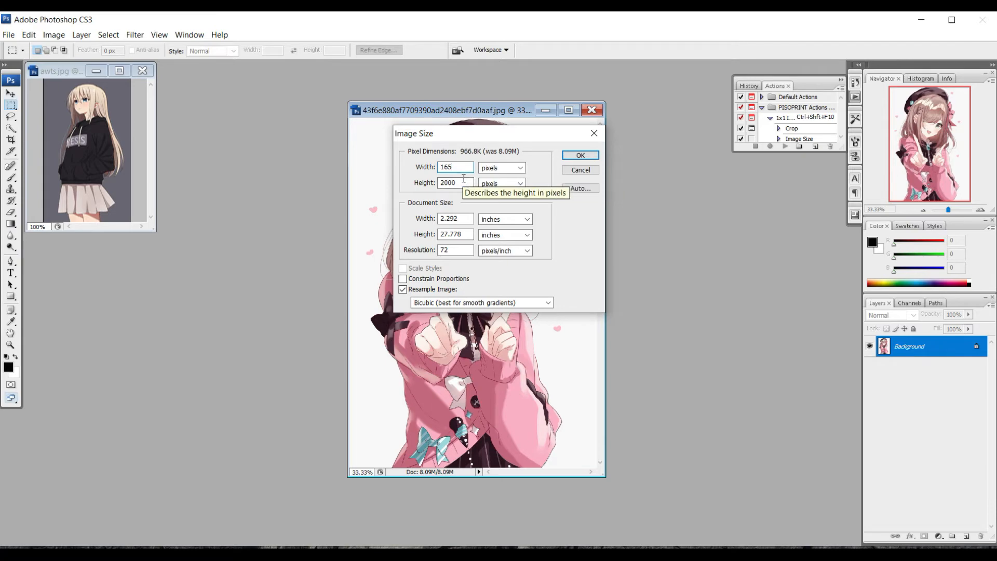
click(593, 134)
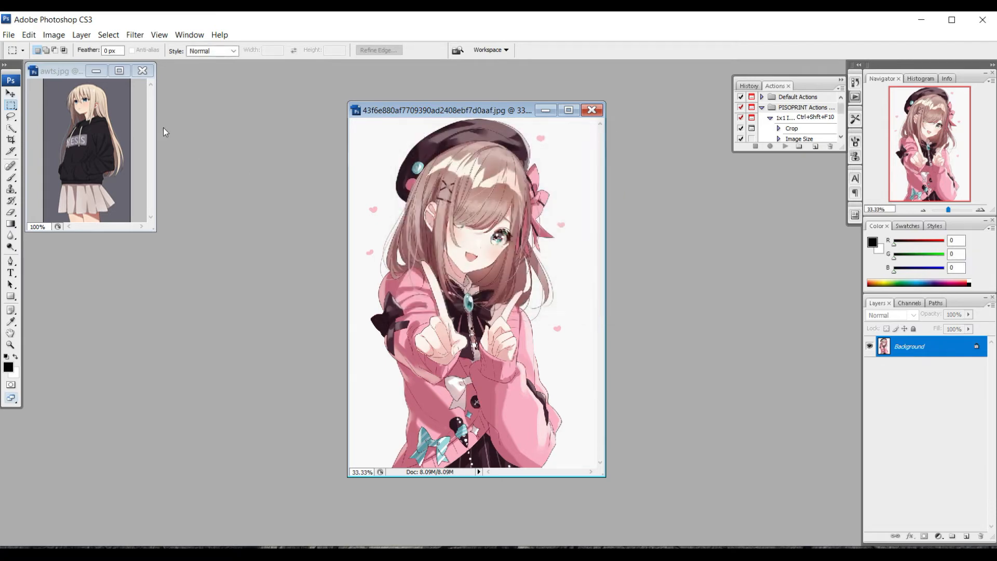
click(64, 70)
right_click(64, 70)
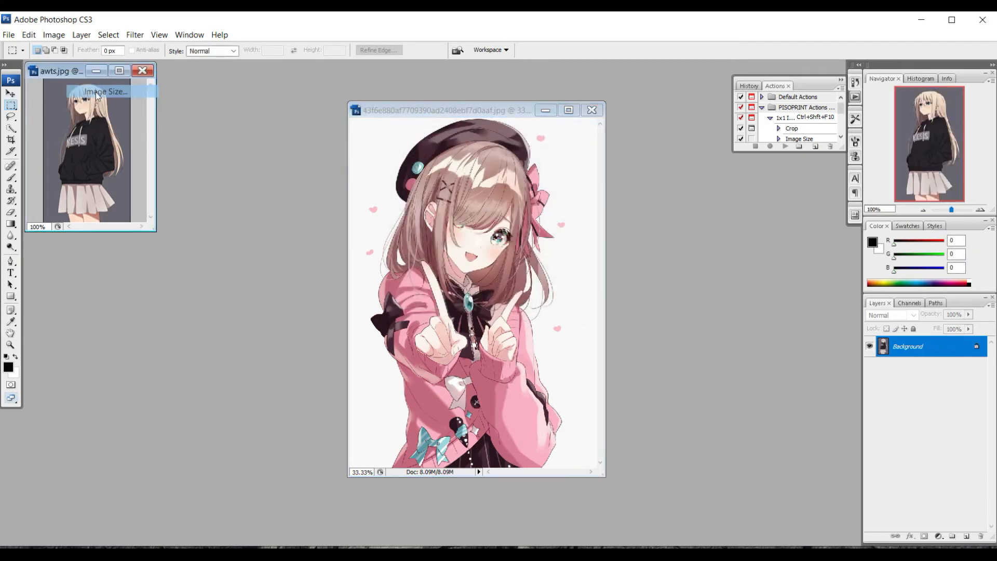
click(94, 91)
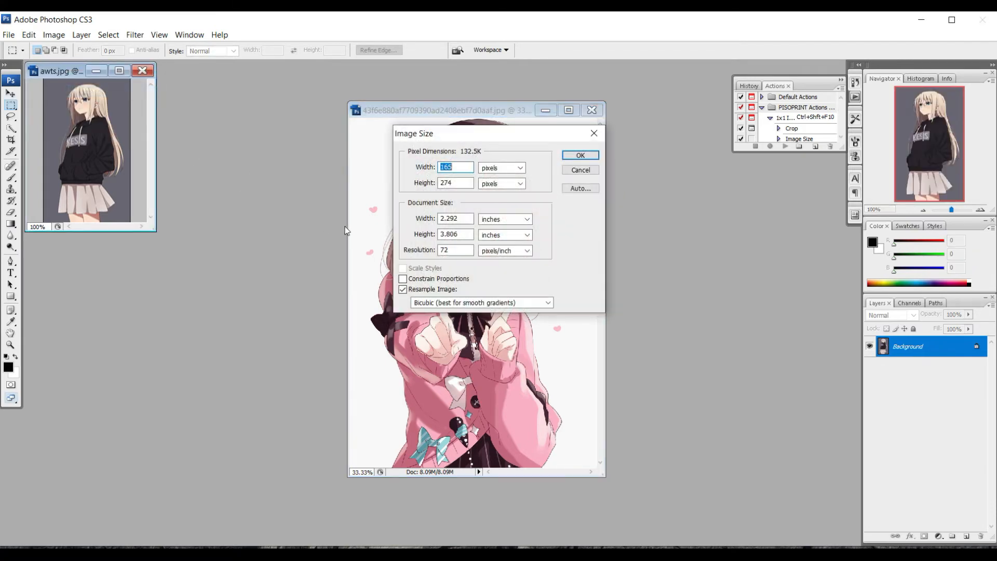
click(593, 134)
- Resize the pink-jacket image to 165 × 274 pixels in Image Size
click(463, 111)
right_click(464, 110)
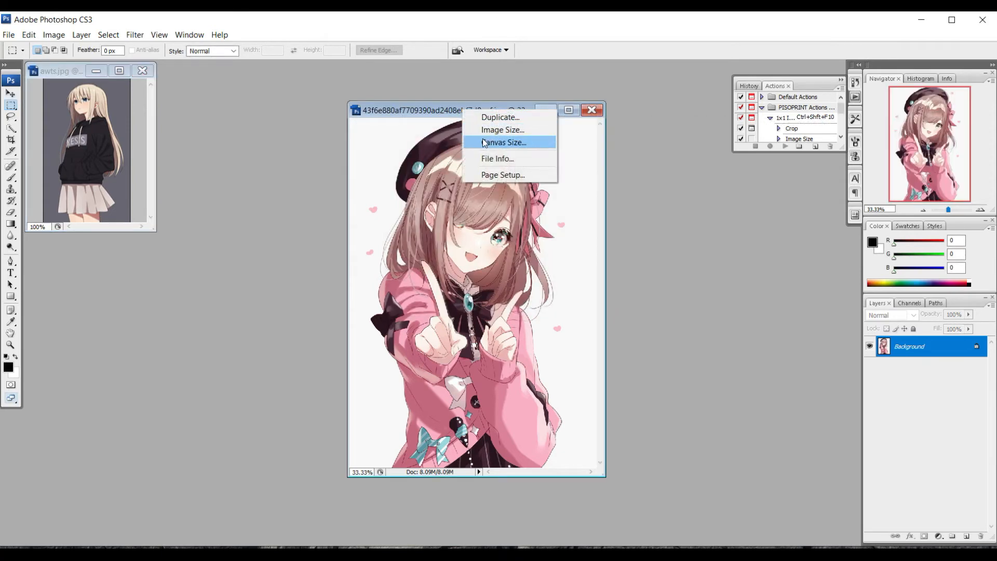
click(494, 130)
text(1)
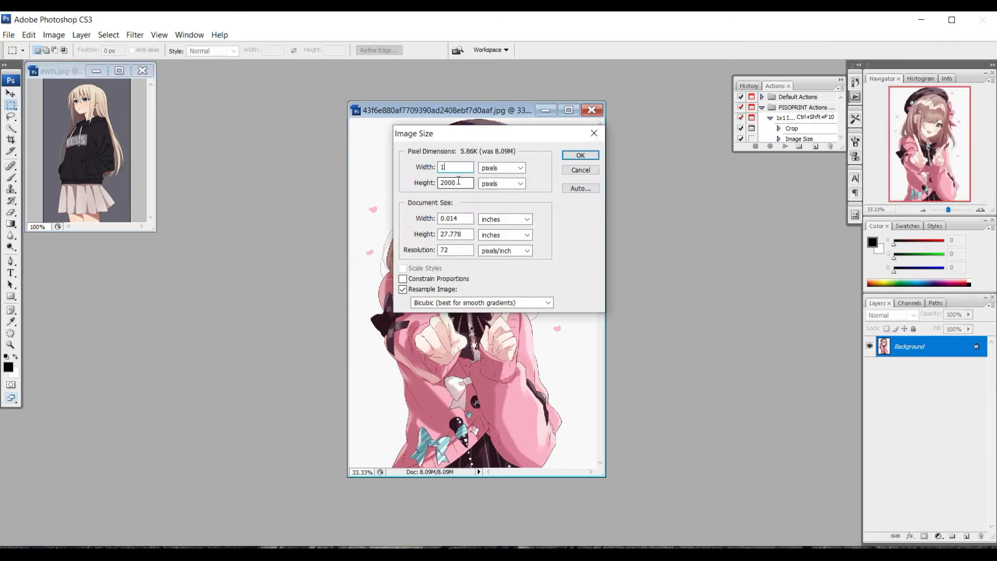
text(65)
key(Tab)
text(274)
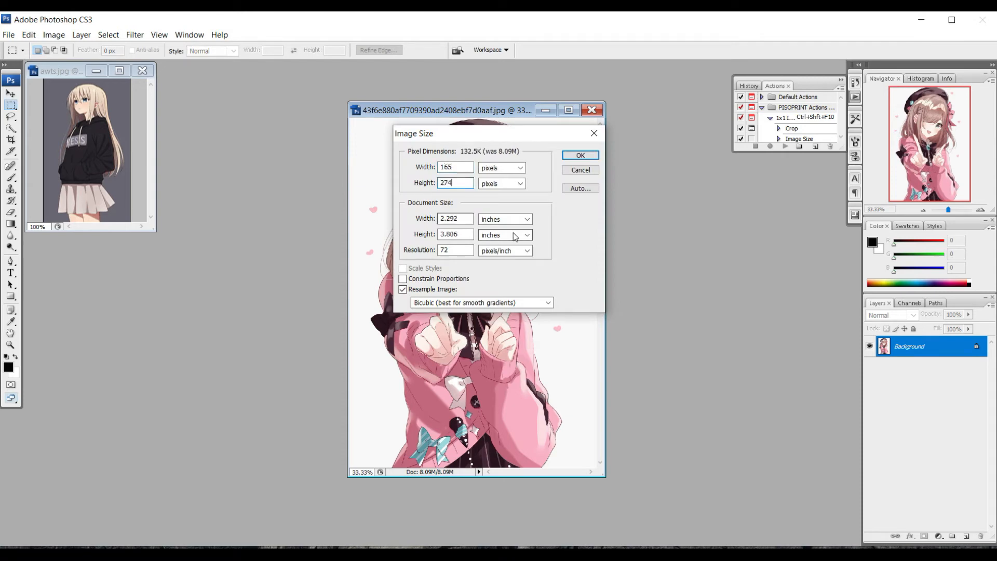
click(575, 155)
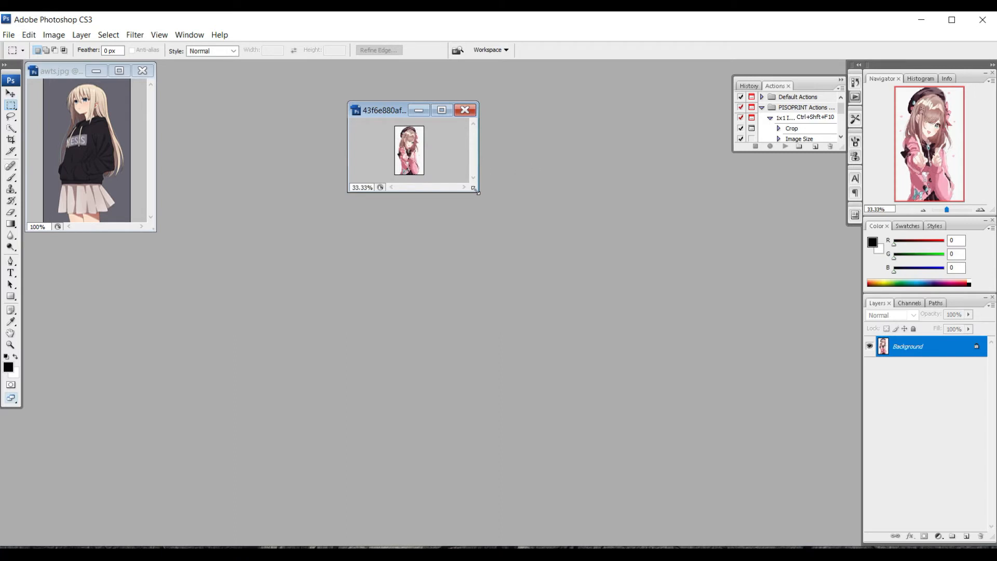
- Confirm both awts.jpg and the pink image are 165 × 274 pixels, then enlarge its window
right_click(75, 71)
click(102, 91)
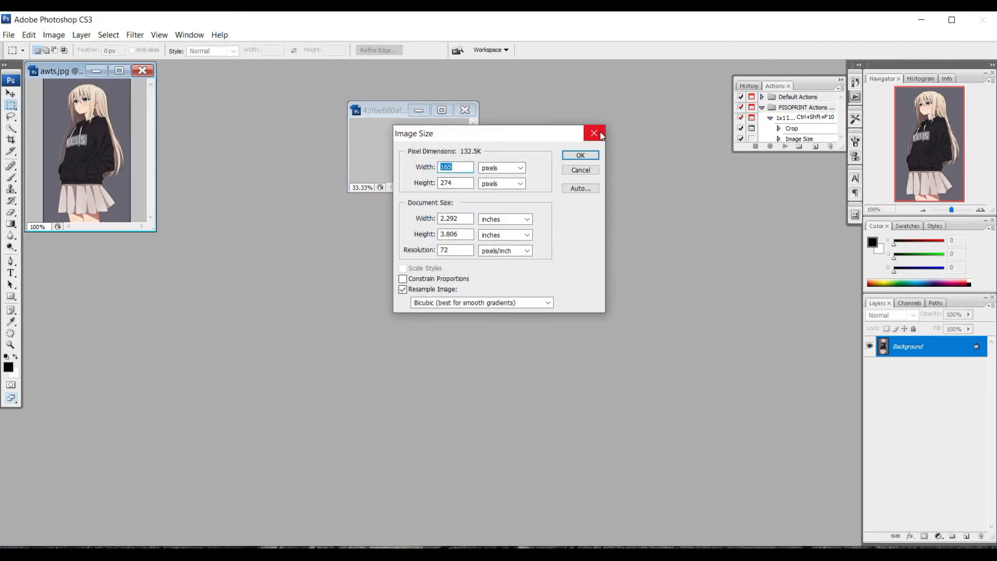
click(599, 134)
right_click(381, 113)
click(394, 132)
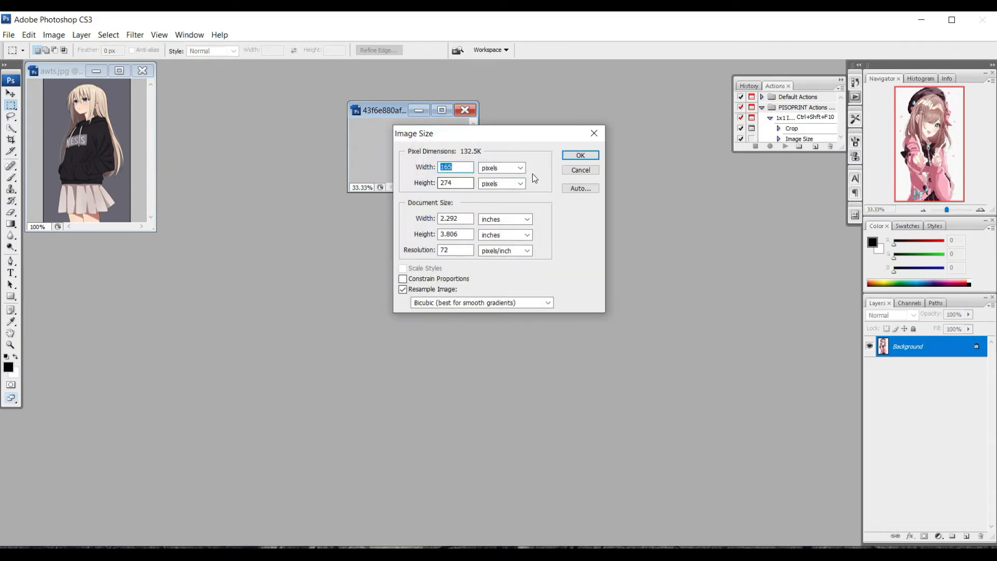
click(581, 155)
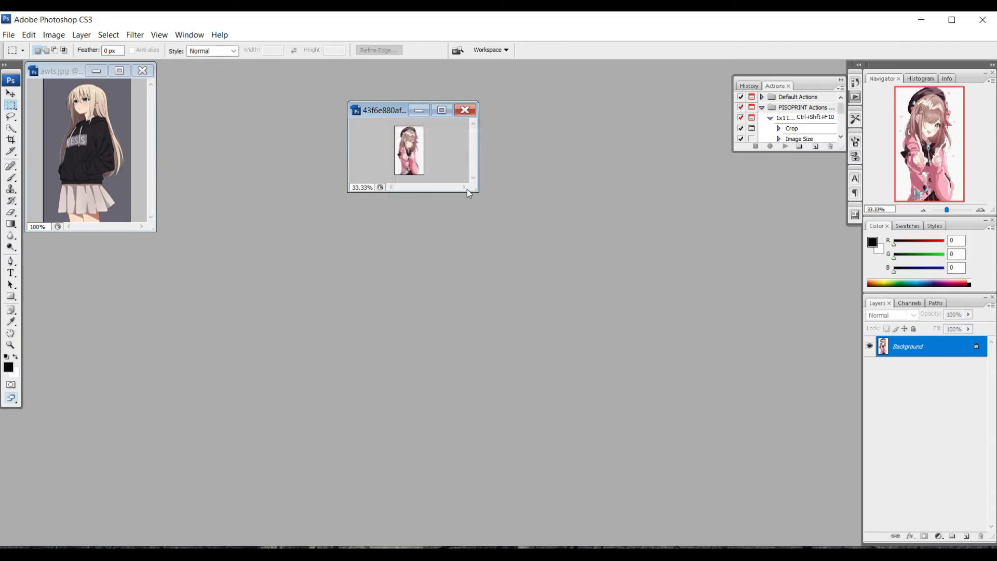
drag(477, 203, 529, 342)
scroll(464, 292, up, 16)
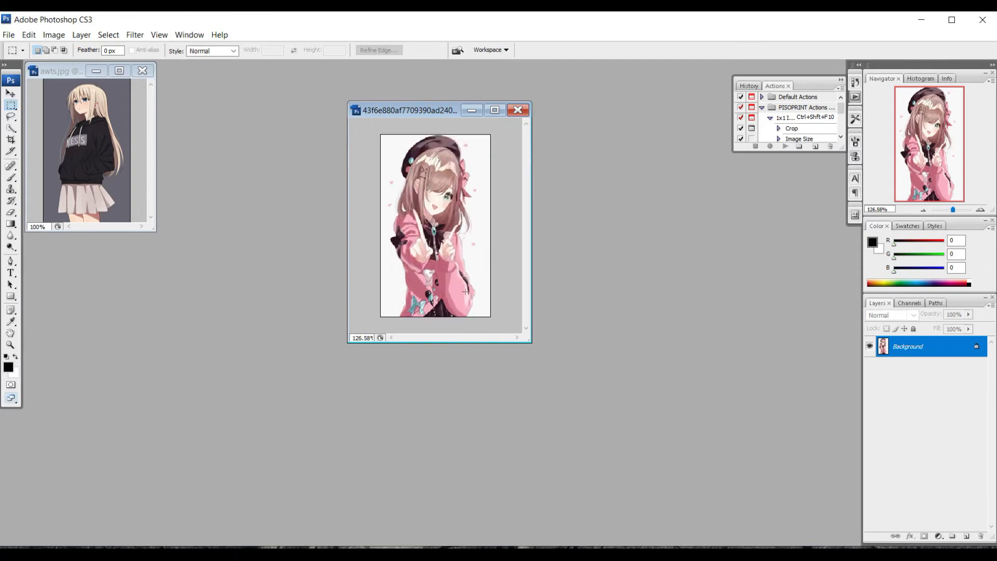
scroll(471, 262, down, 2)
- Save the image as launcher.jpg in This PC > Downloads, accepting the default JPEG options
click(9, 35)
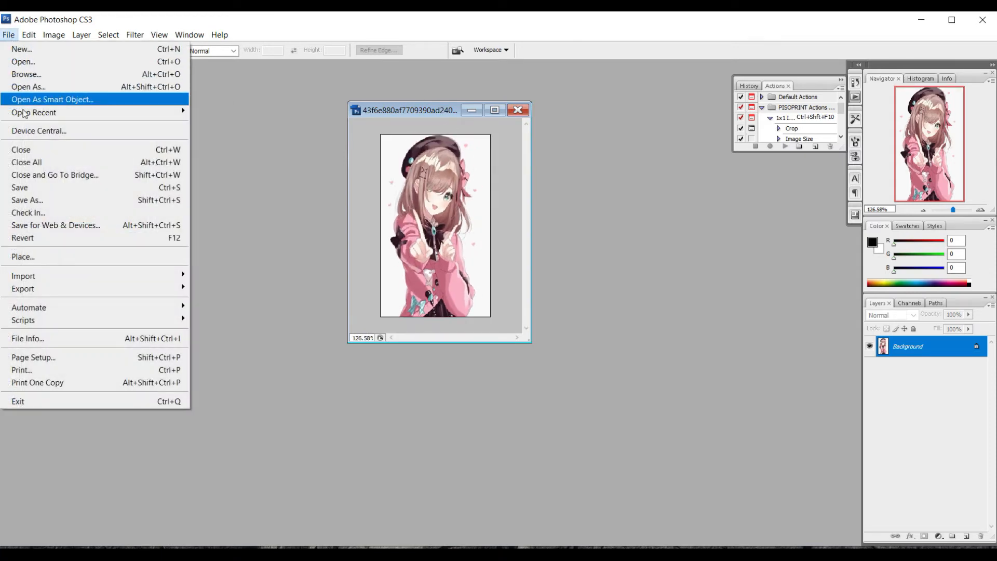
click(47, 202)
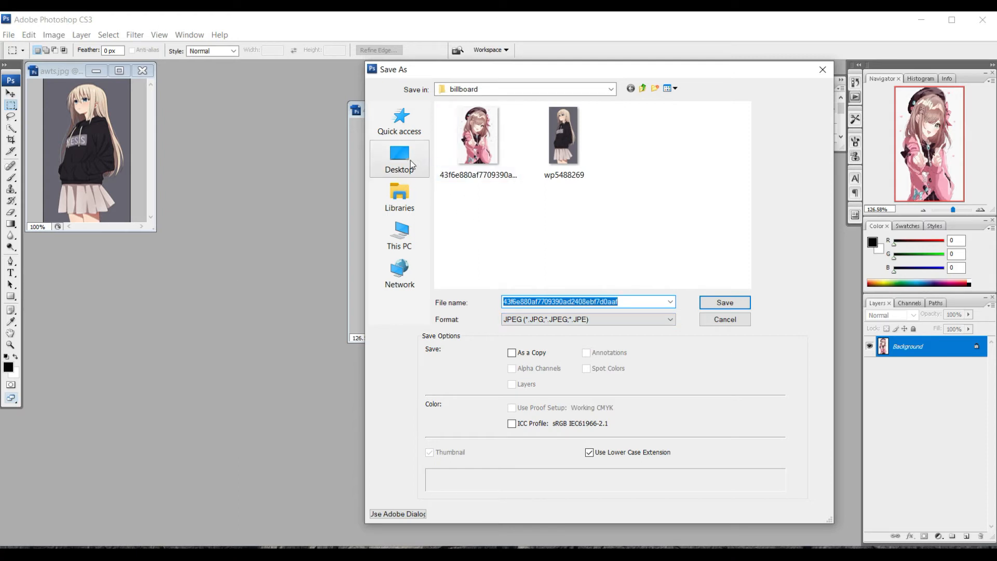
click(399, 236)
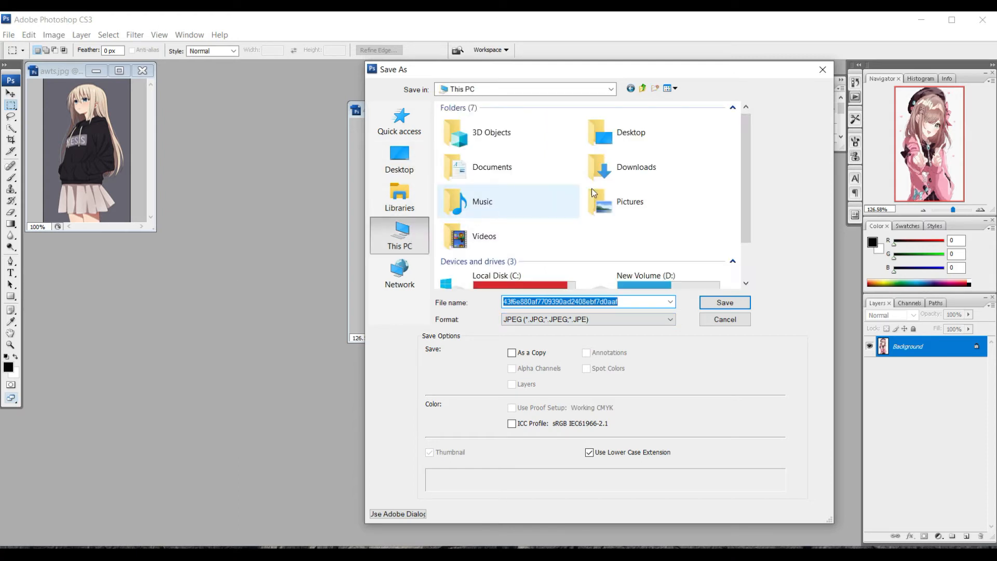
double_click(608, 169)
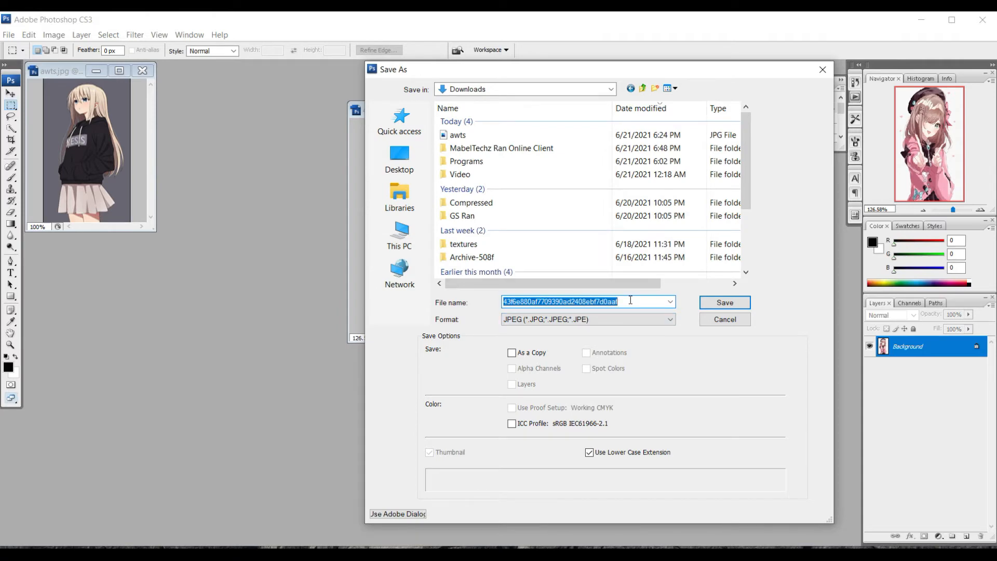
text(launcher)
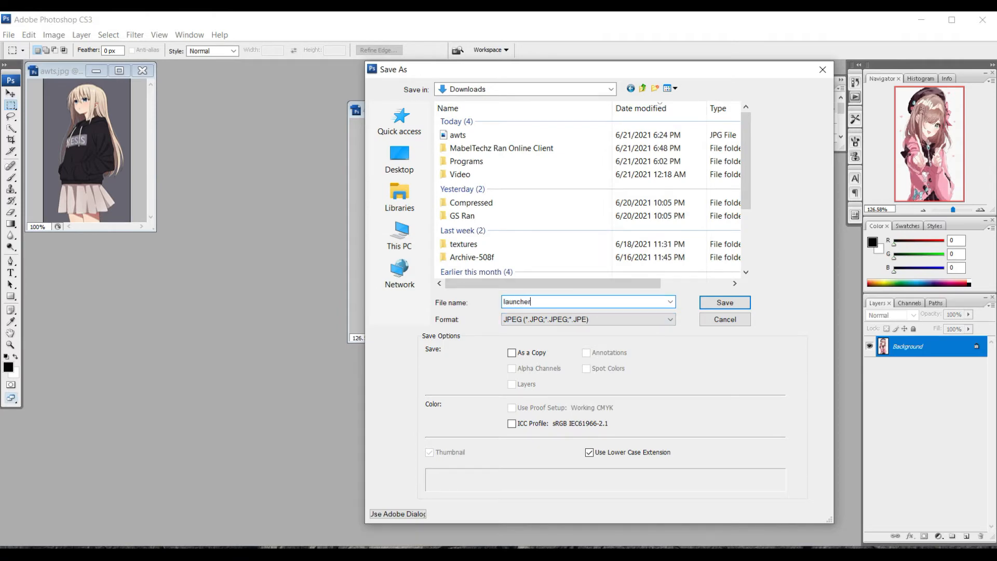
click(717, 310)
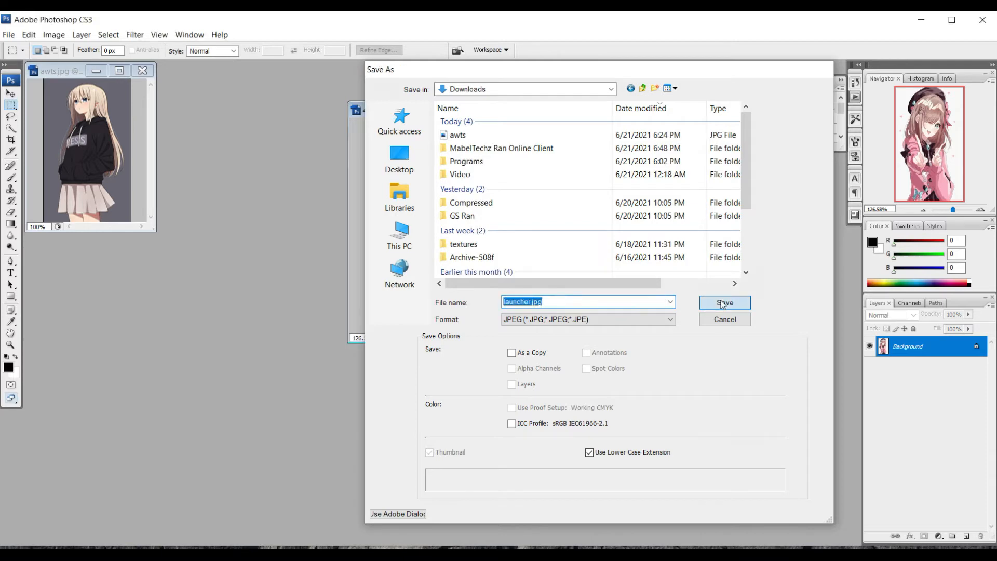
click(551, 165)
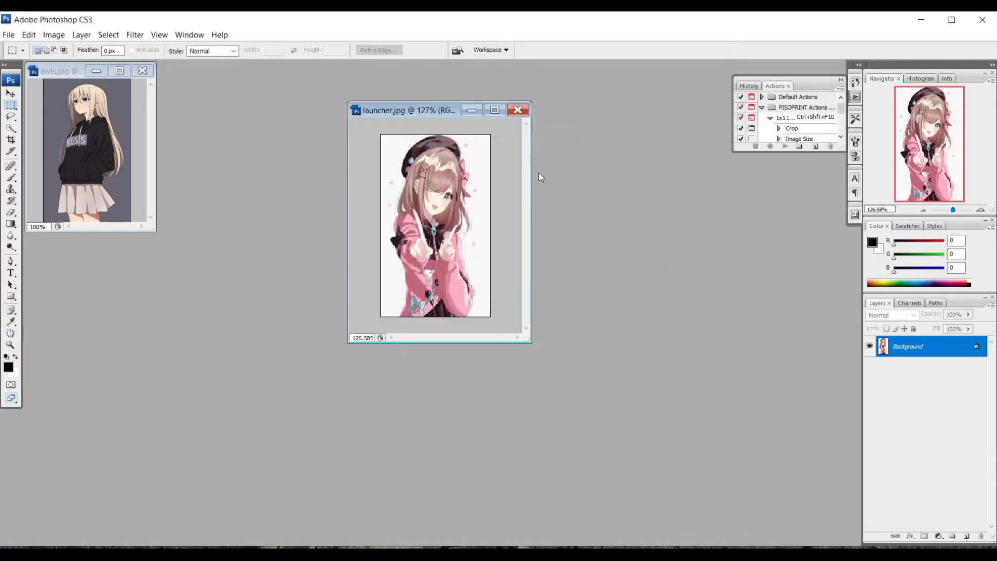
- Close Photoshop, go up to the loading image folder, and inspect min_su_11_04's properties
click(983, 21)
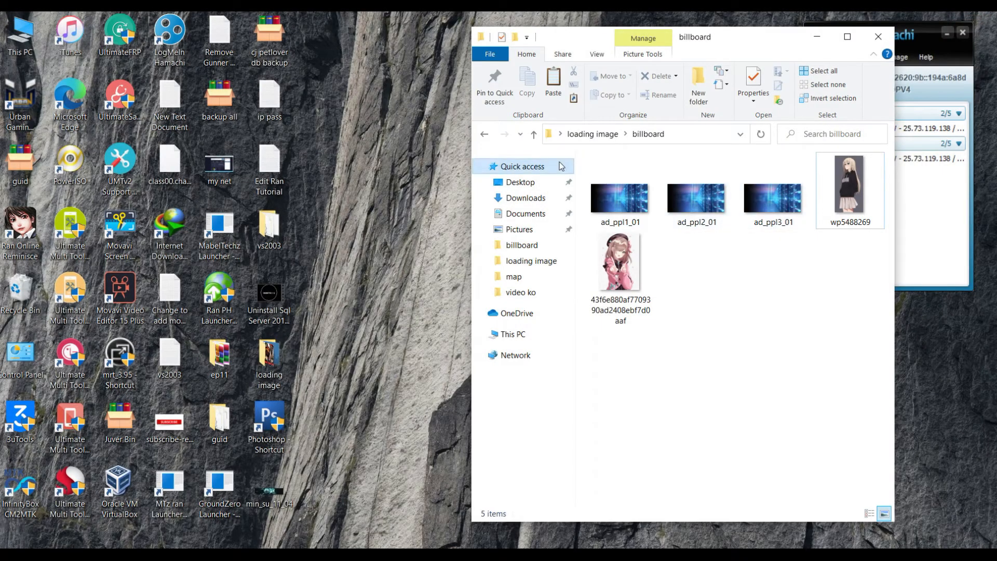
click(532, 135)
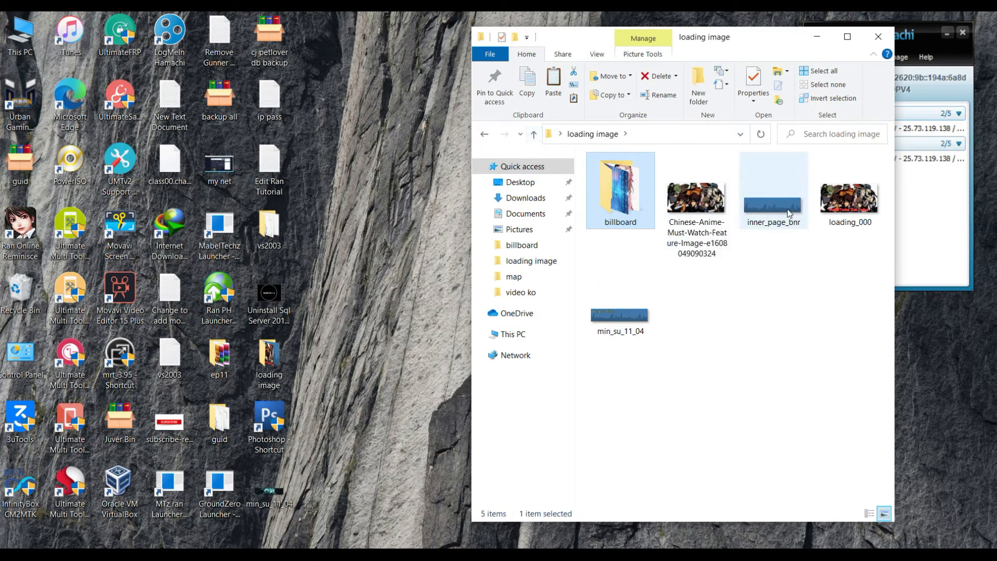
click(629, 320)
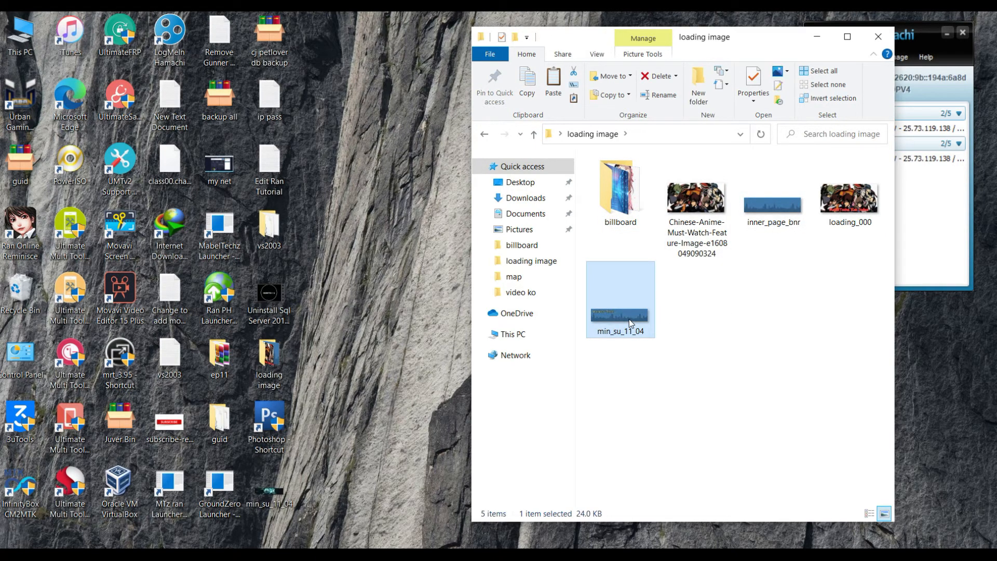
right_click(629, 319)
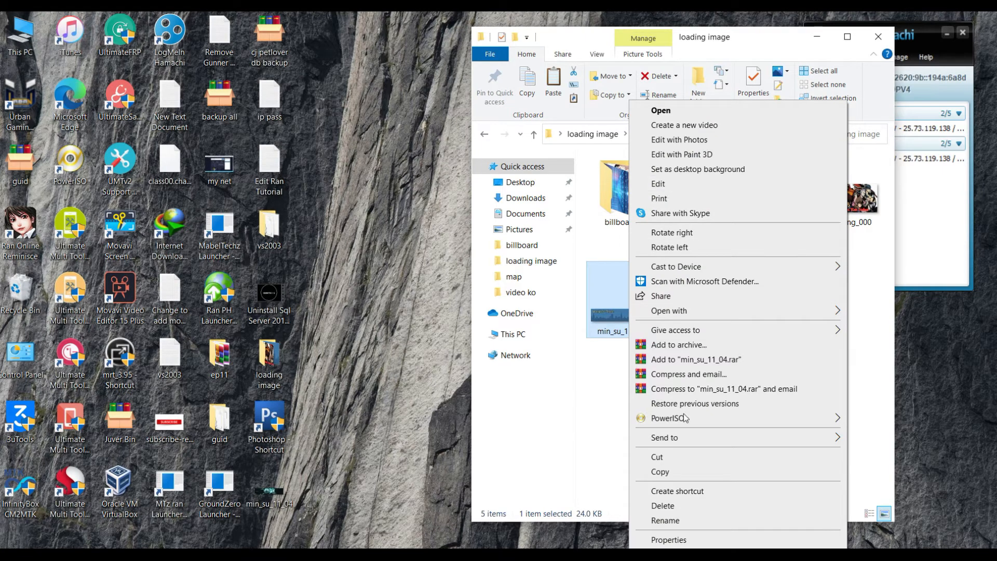
click(668, 540)
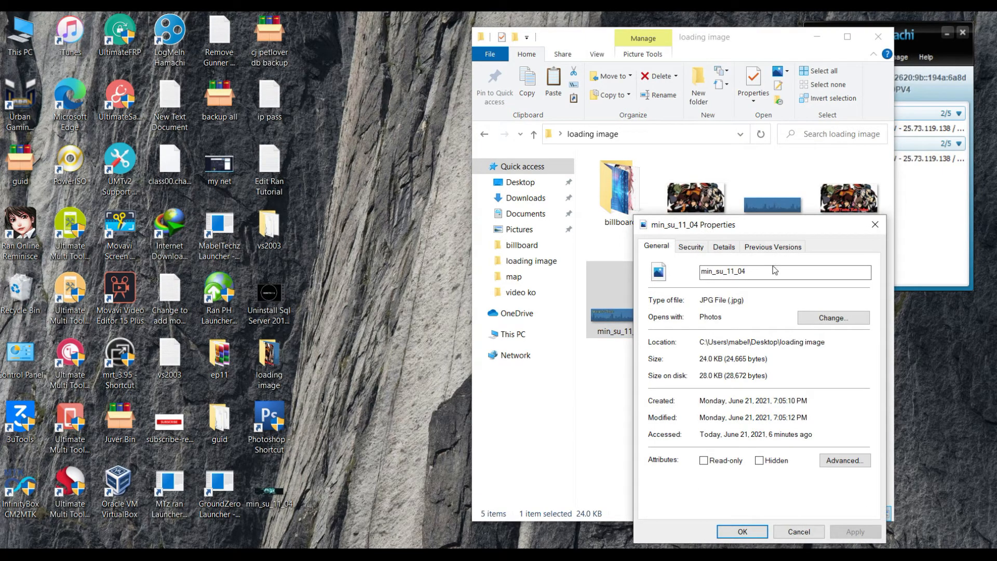
click(875, 225)
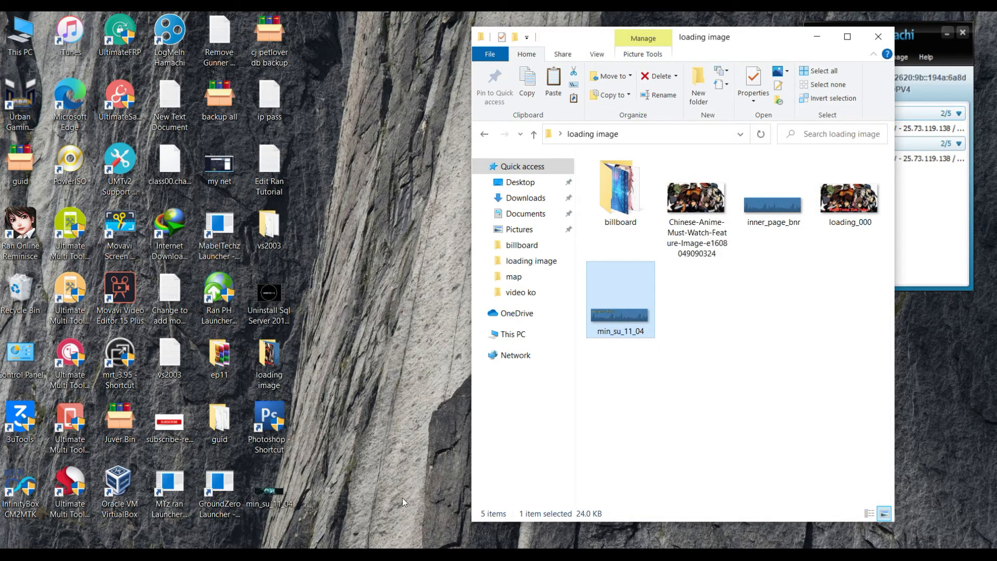
right_click(622, 322)
click(615, 347)
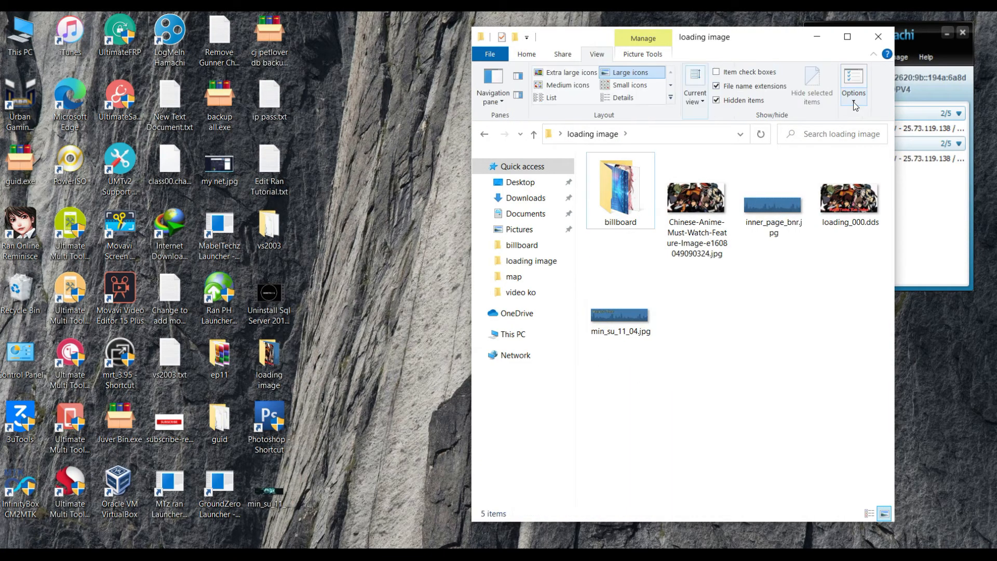
- In Folder Options, show hidden files, display the full title-bar path, and unhide known extensions
click(853, 86)
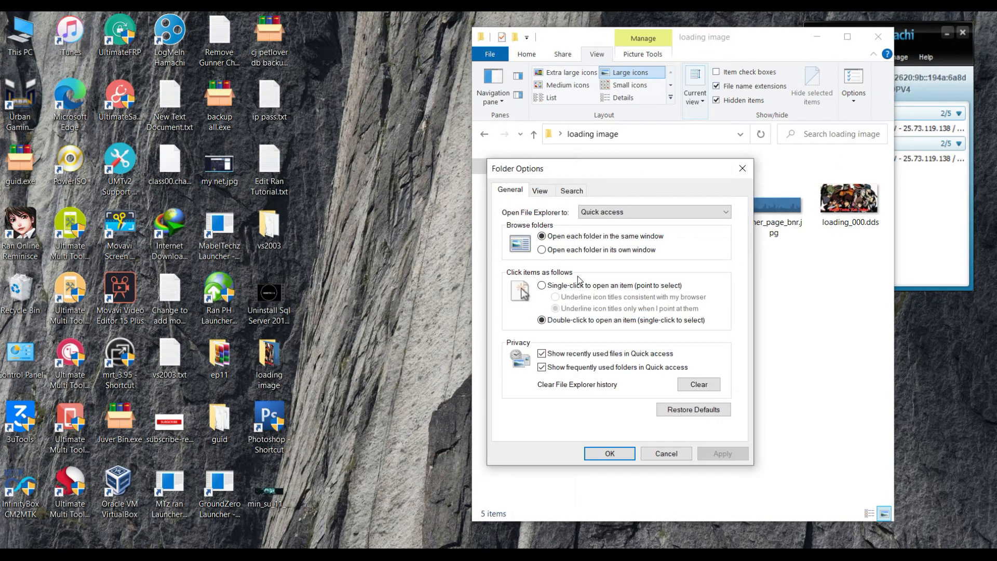
click(743, 168)
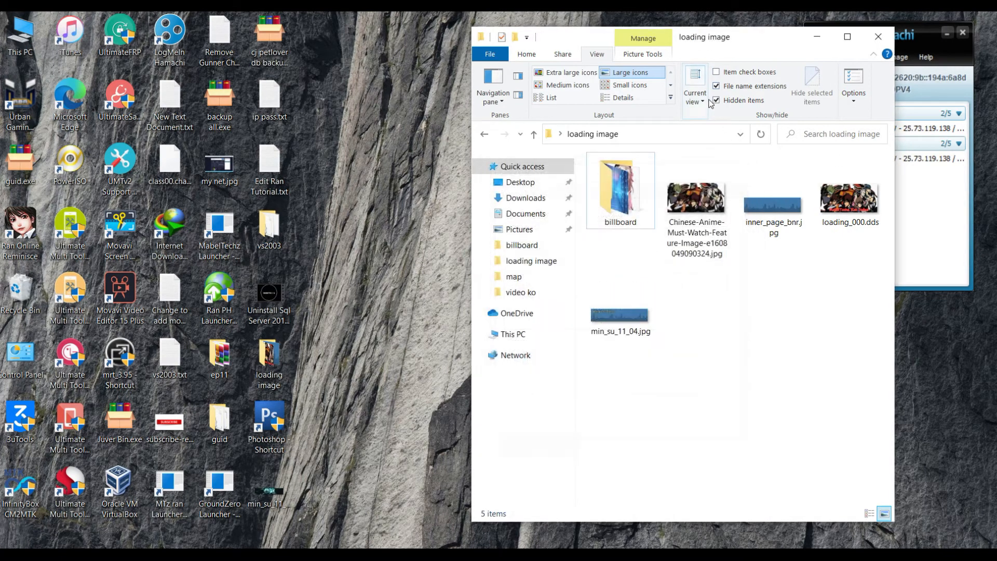
click(716, 87)
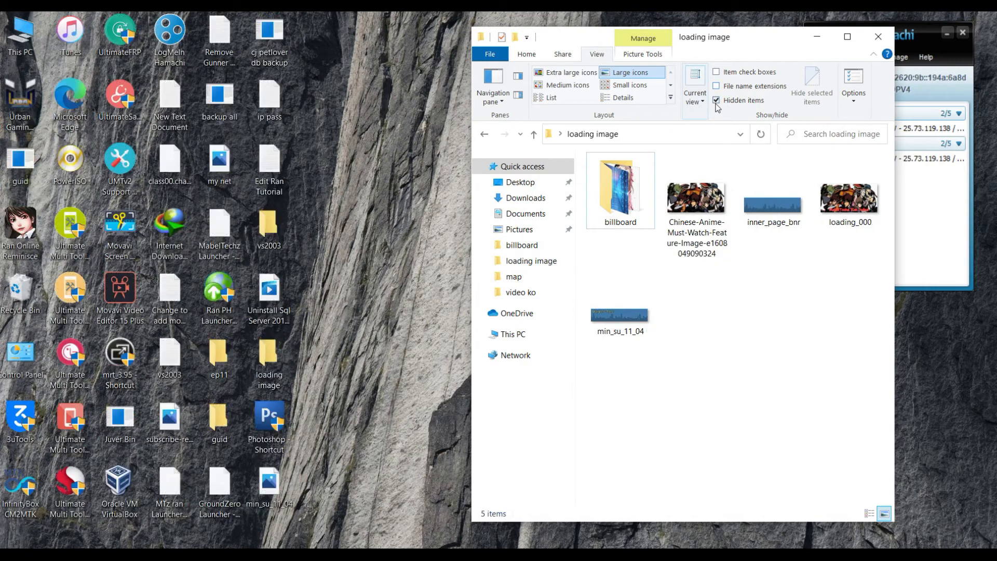
click(853, 101)
click(874, 116)
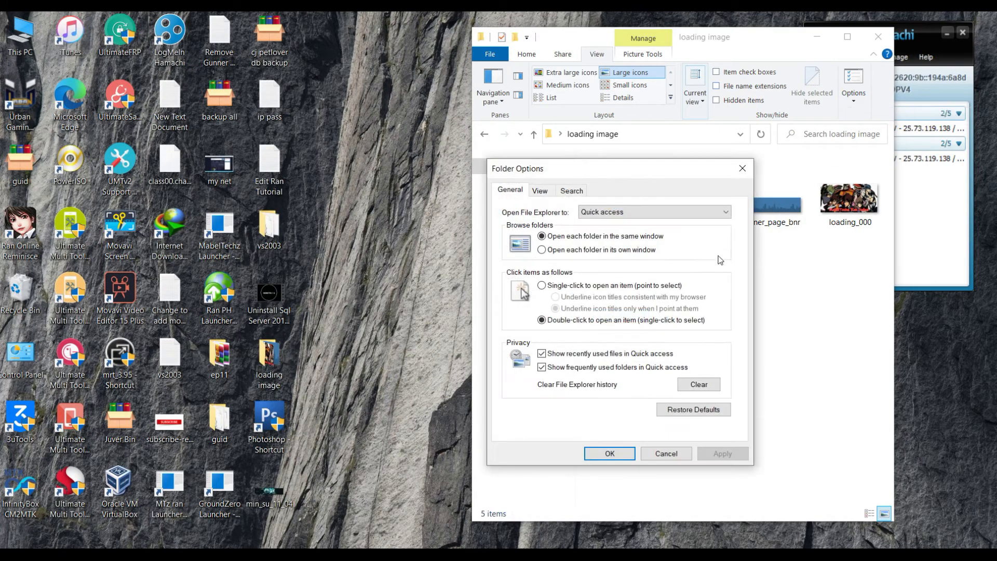
click(540, 191)
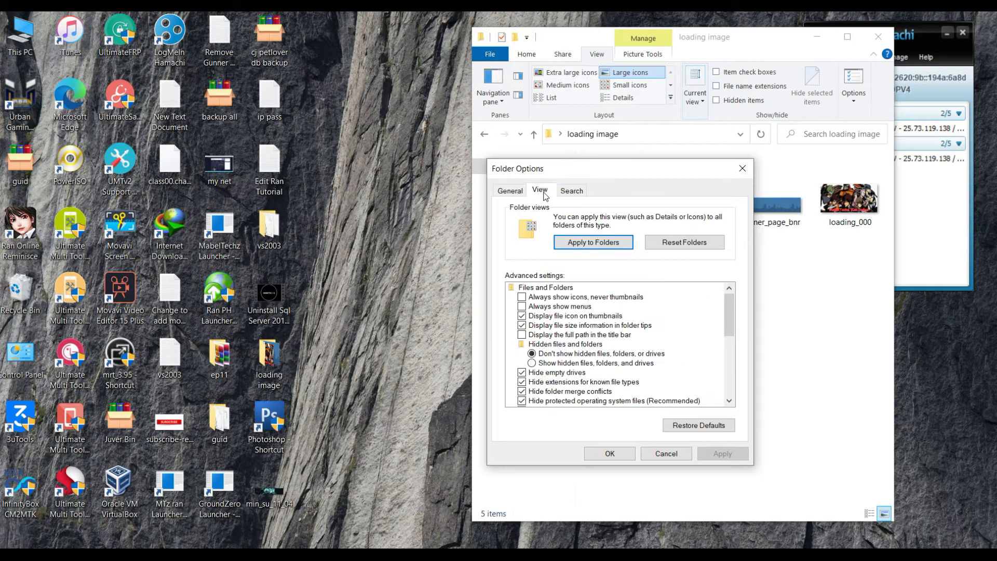
click(531, 364)
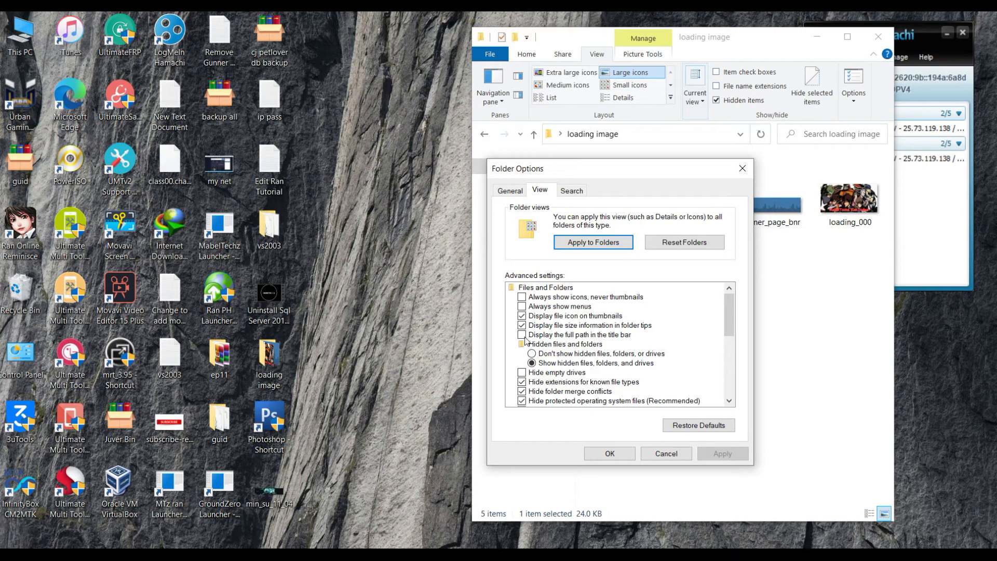
click(522, 335)
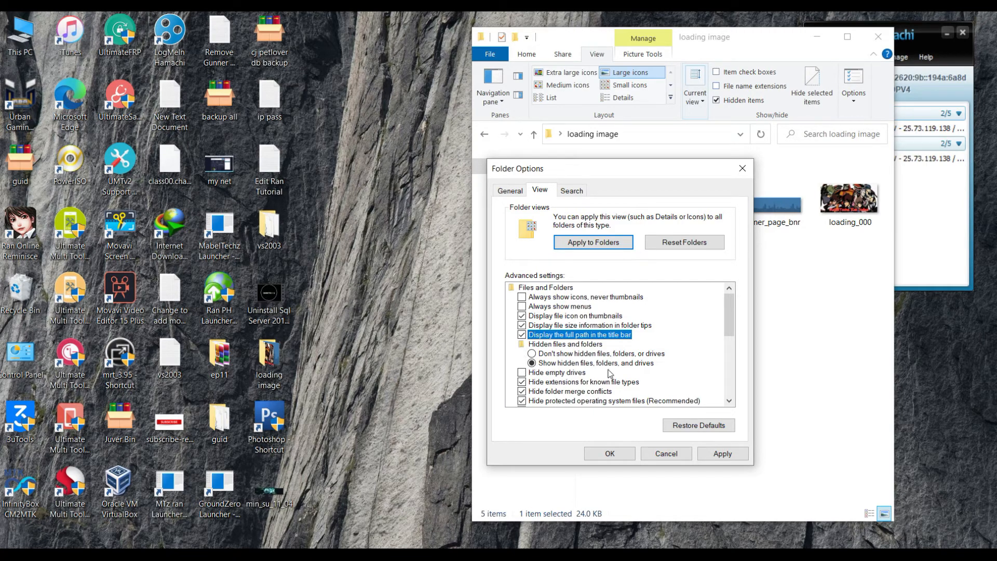
click(521, 373)
click(522, 383)
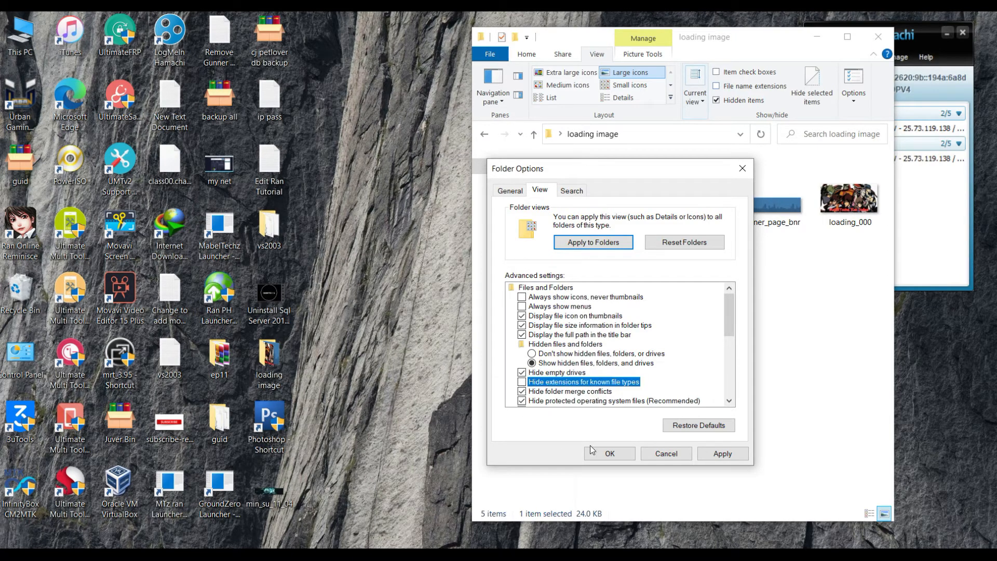
click(709, 453)
click(609, 454)
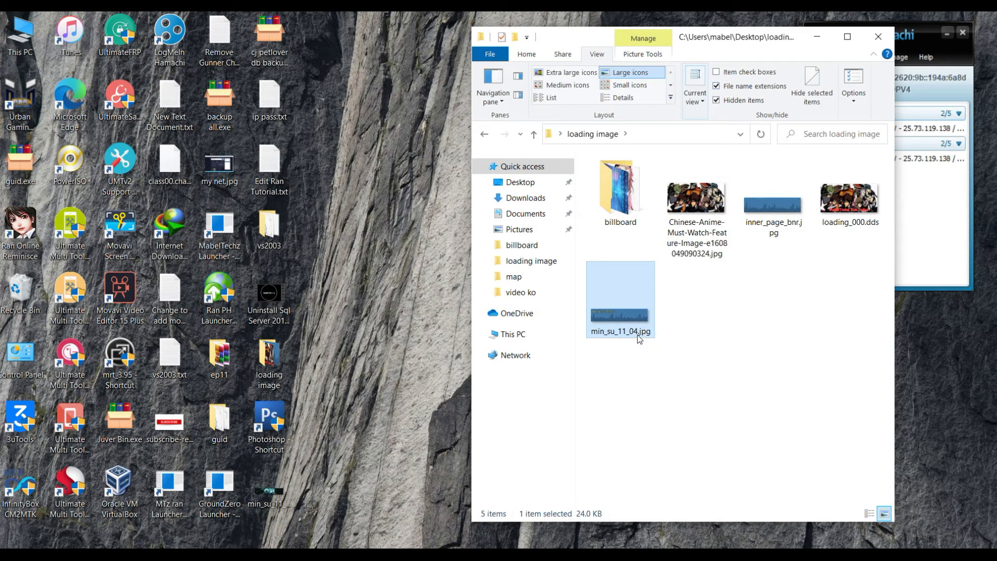
- Rename min_su_11_04.jpg to min_su_11_04.dds, accepting the extension-change warning
right_click(637, 334)
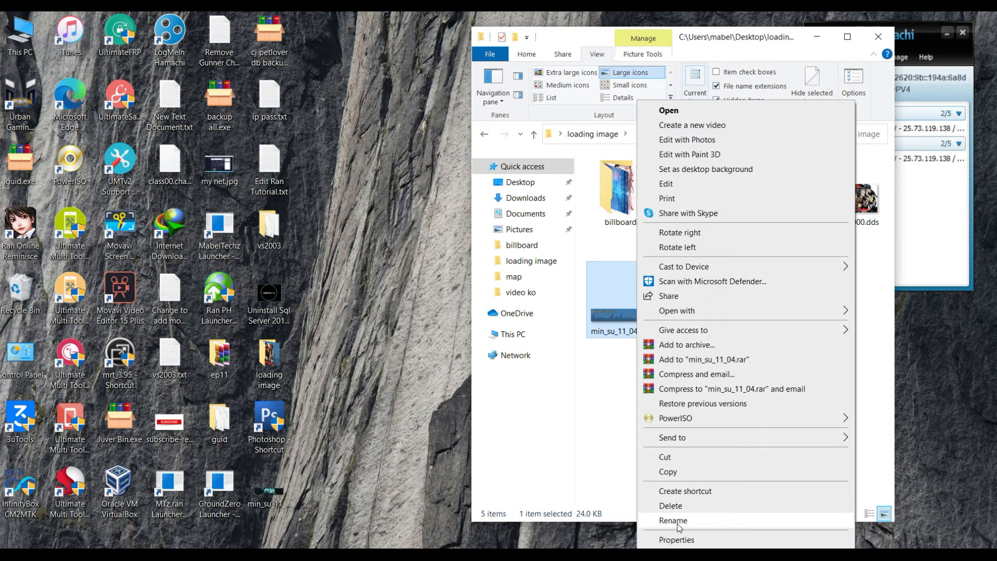
click(675, 521)
click(653, 333)
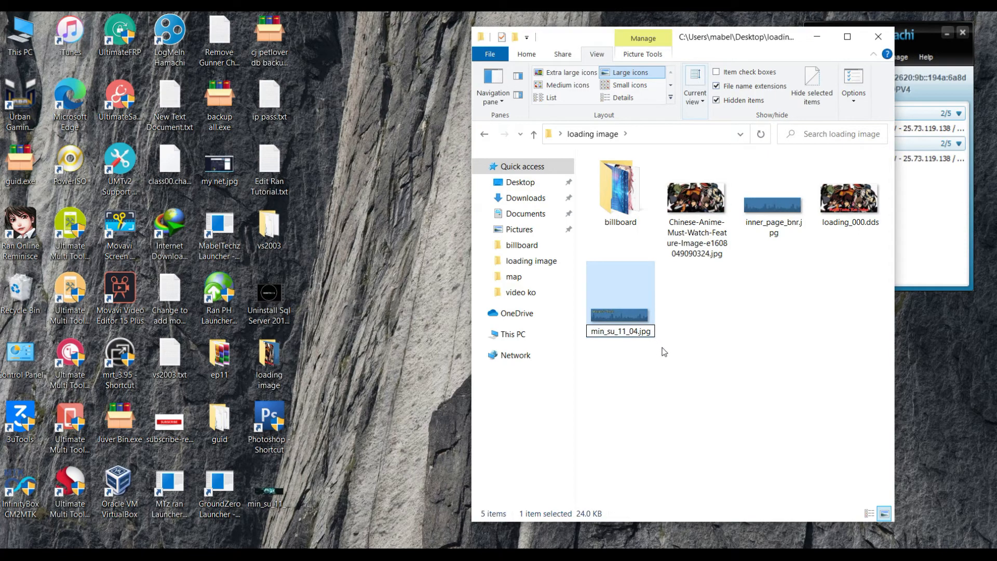
key(BackSpace)
key(BackSpace)
key(BackSpace)
text(dds)
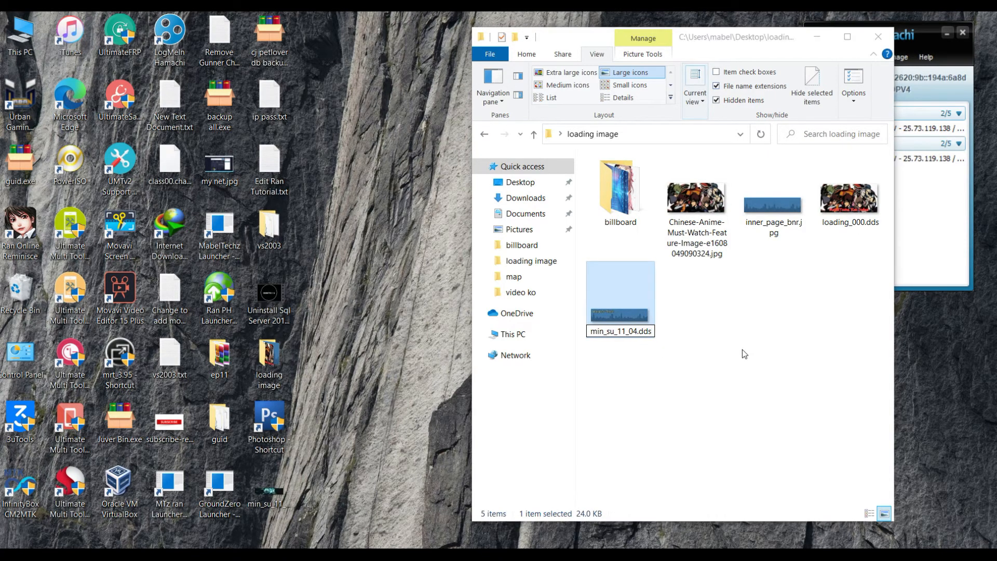
key(Return)
click(559, 294)
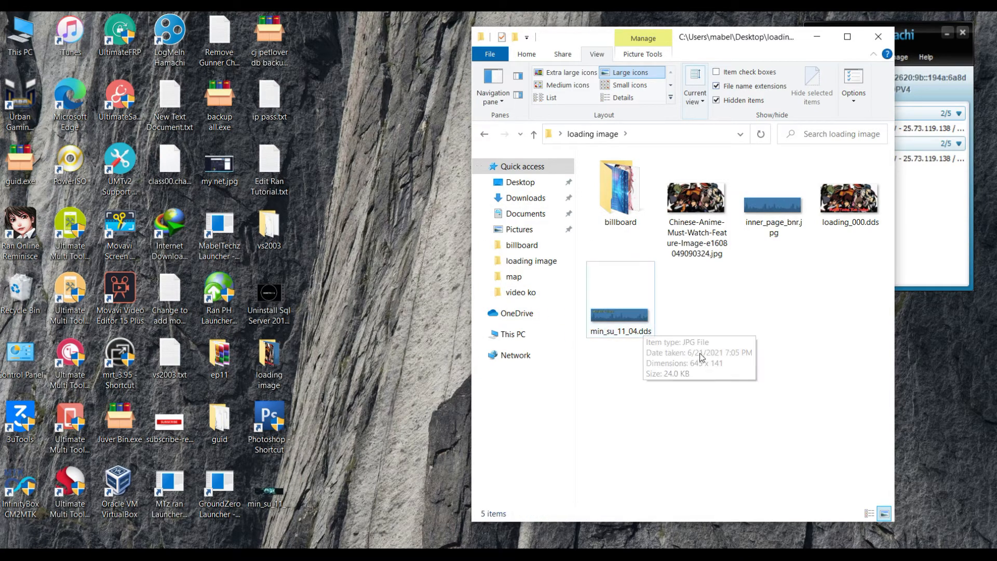
- In Folder Options, hide hidden files and known file extensions again
click(852, 99)
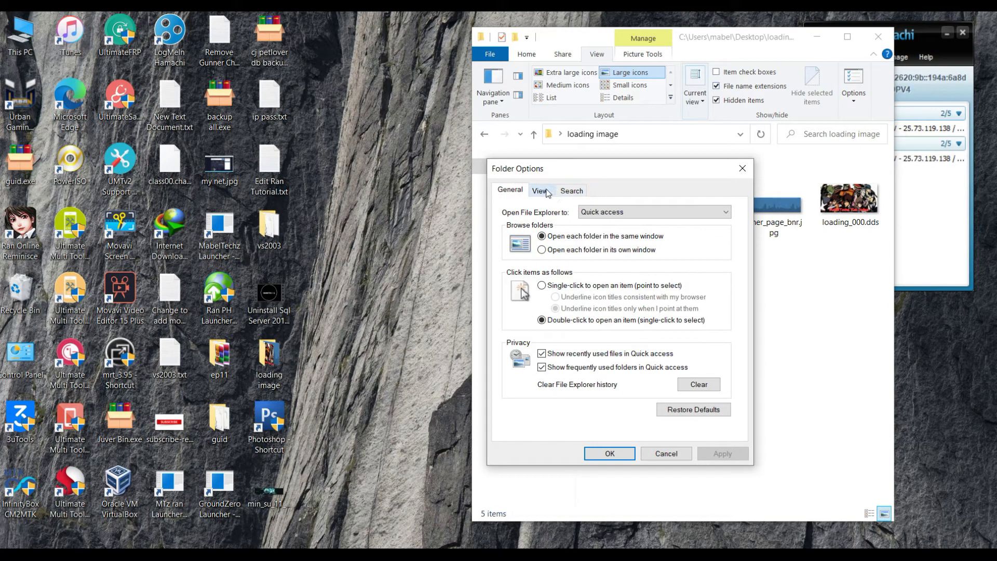
click(540, 191)
click(531, 353)
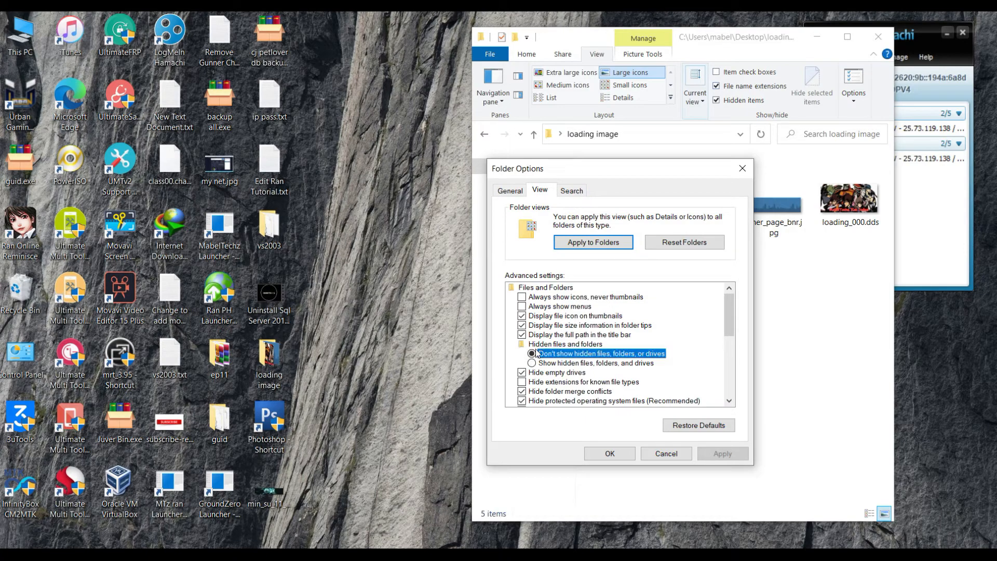
click(523, 382)
click(717, 455)
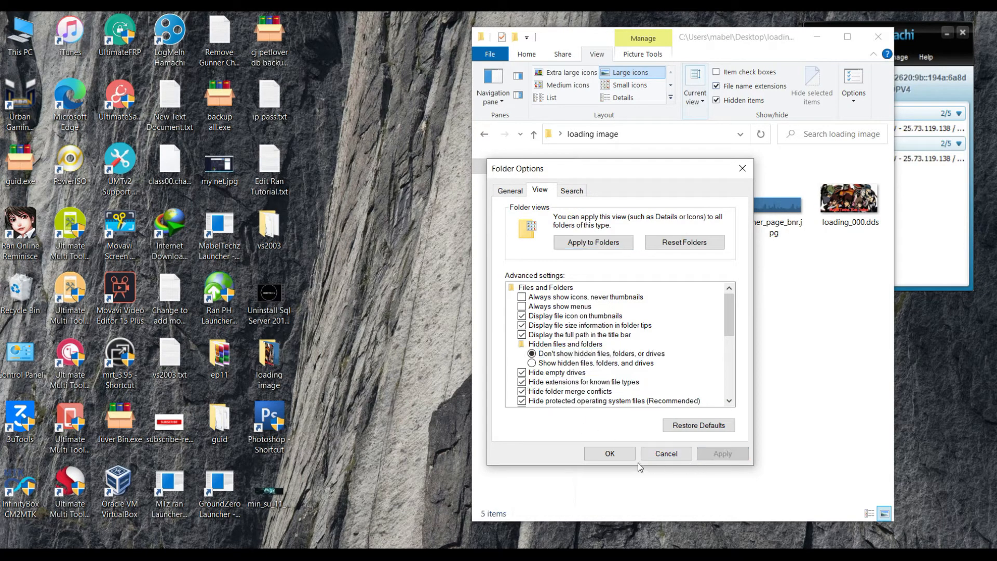
click(610, 454)
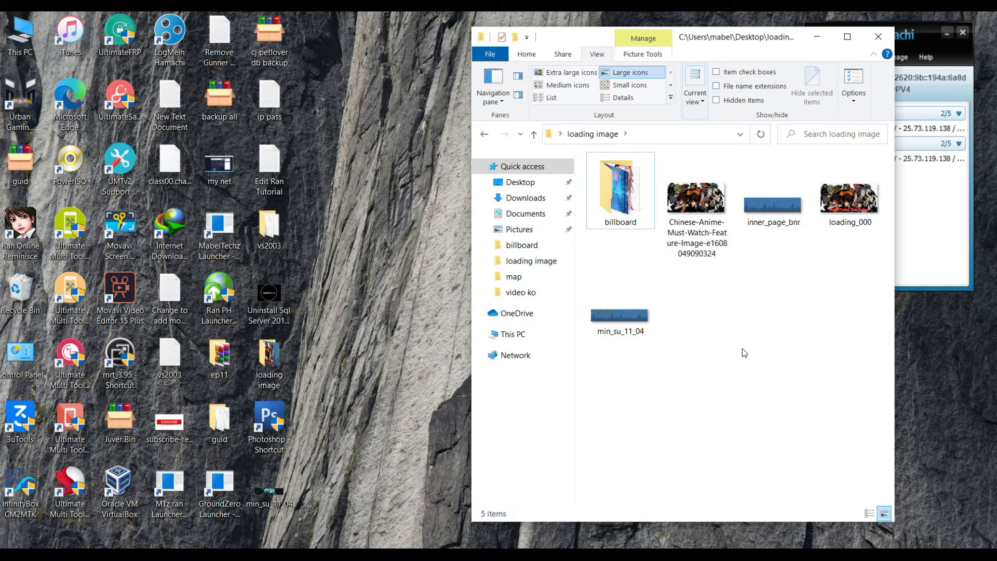
- Create a new folder named textures inside loading image
right_click(768, 370)
click(737, 341)
right_click(755, 371)
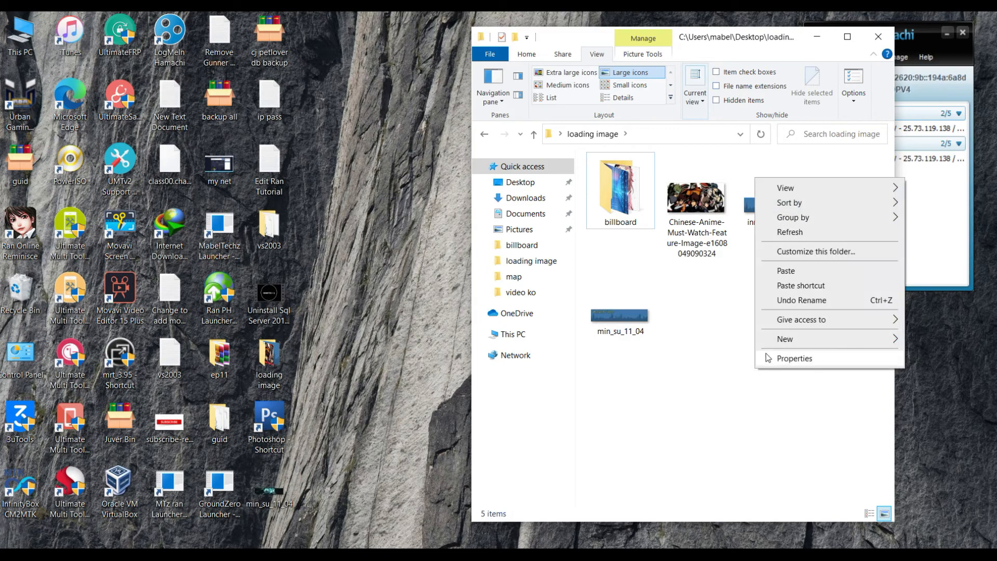
mouse_move(779, 342)
click(736, 341)
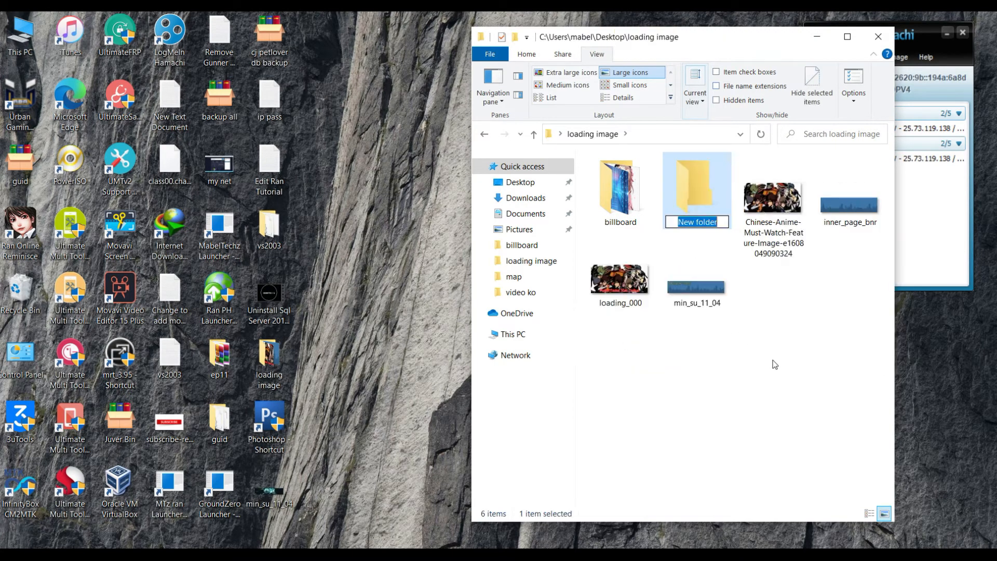
text(textures)
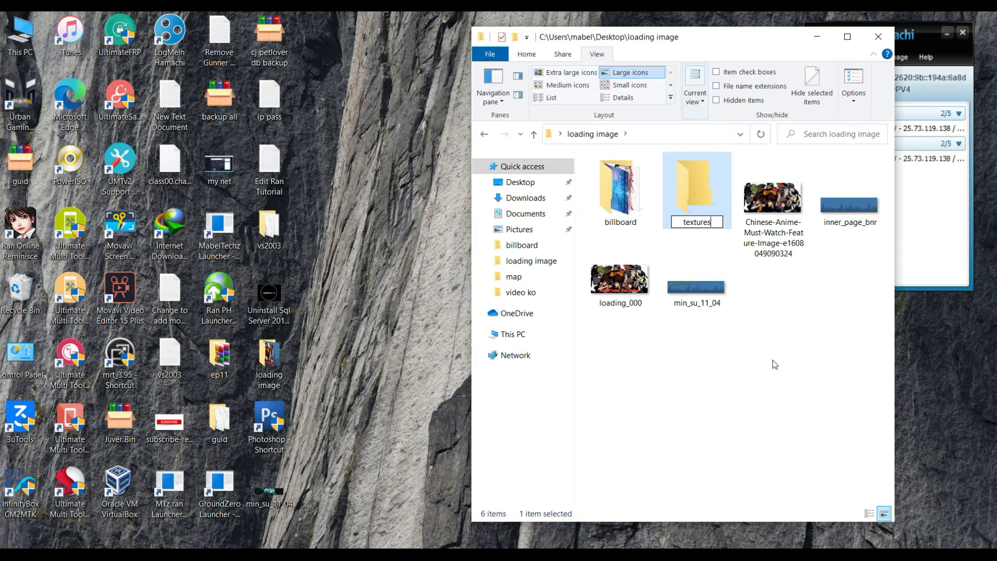
- Create map and gui subfolders inside the textures folder
double_click(696, 200)
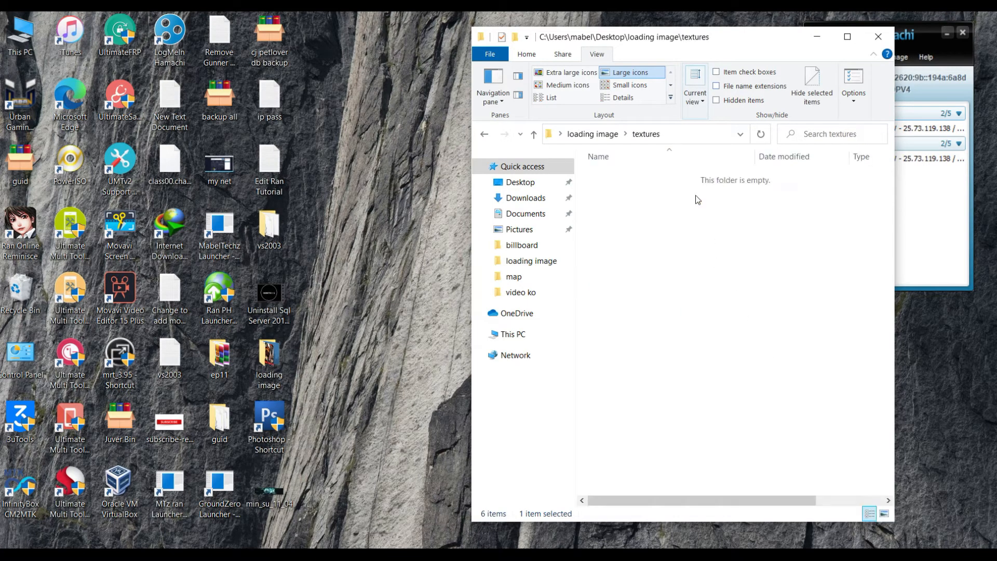
right_click(674, 229)
mouse_move(743, 394)
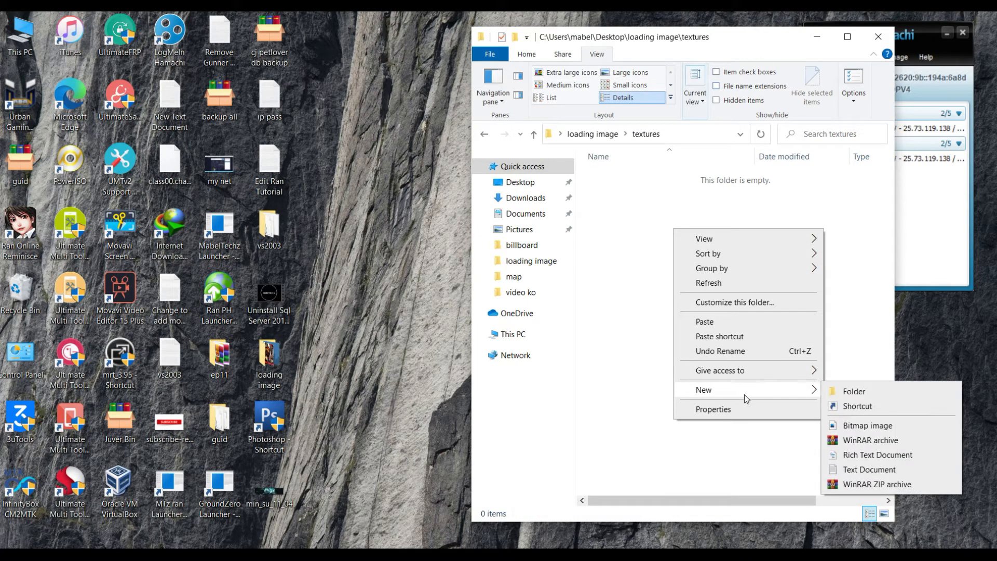
click(835, 391)
text(map)
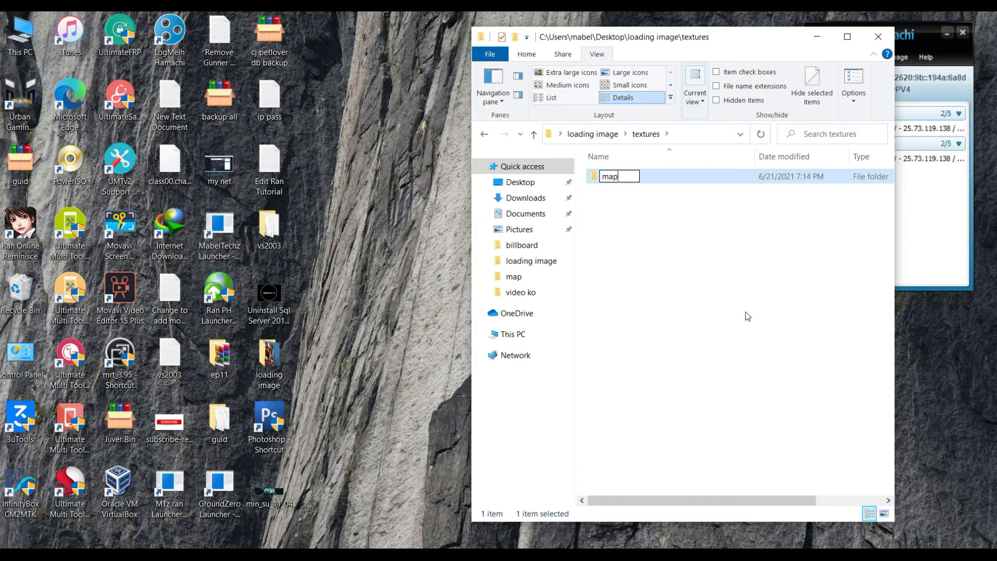
click(699, 294)
right_click(672, 282)
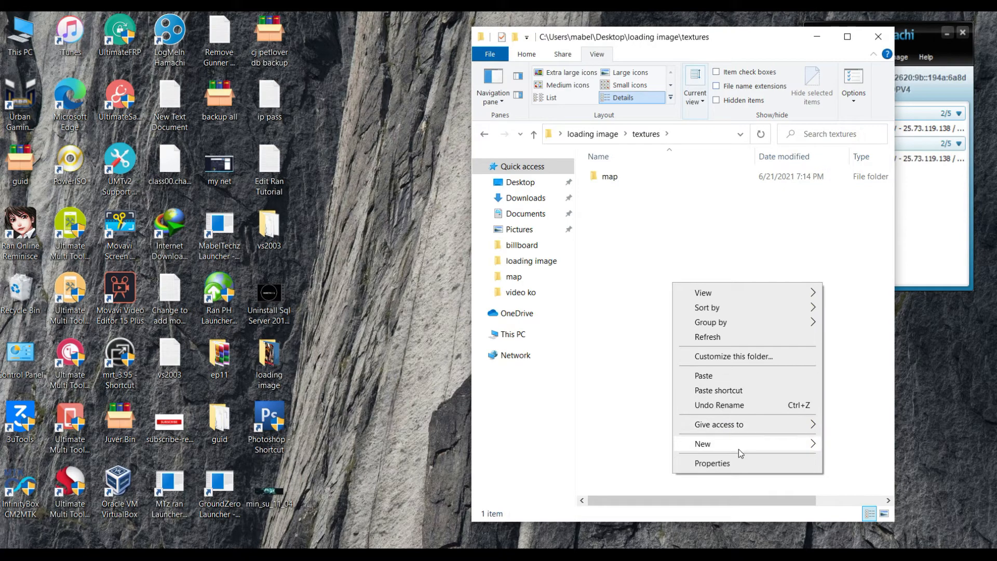
mouse_move(739, 448)
click(848, 444)
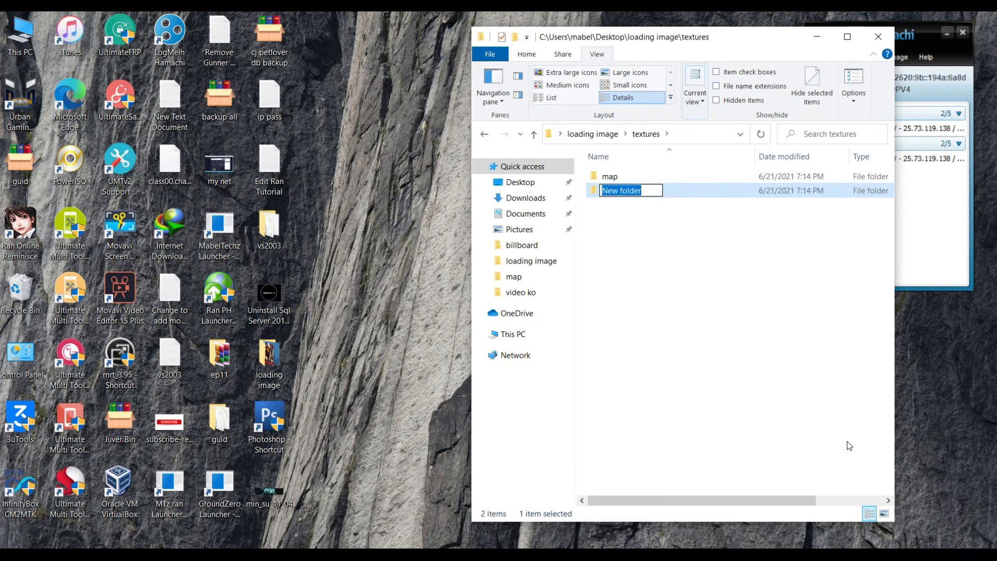
text(gui)
click(722, 372)
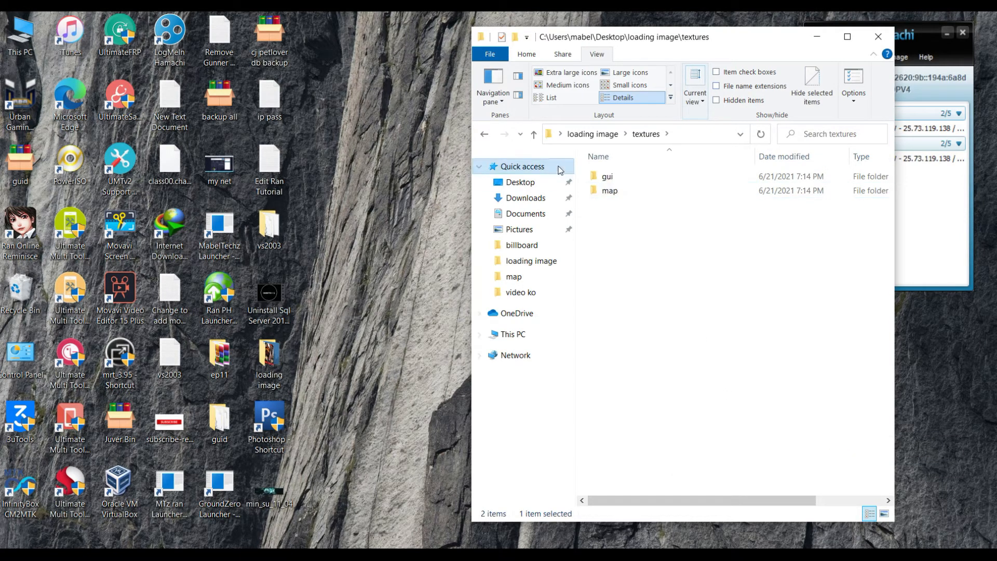
- Cut loading_000 from loading image and paste it into textures\gui
click(534, 135)
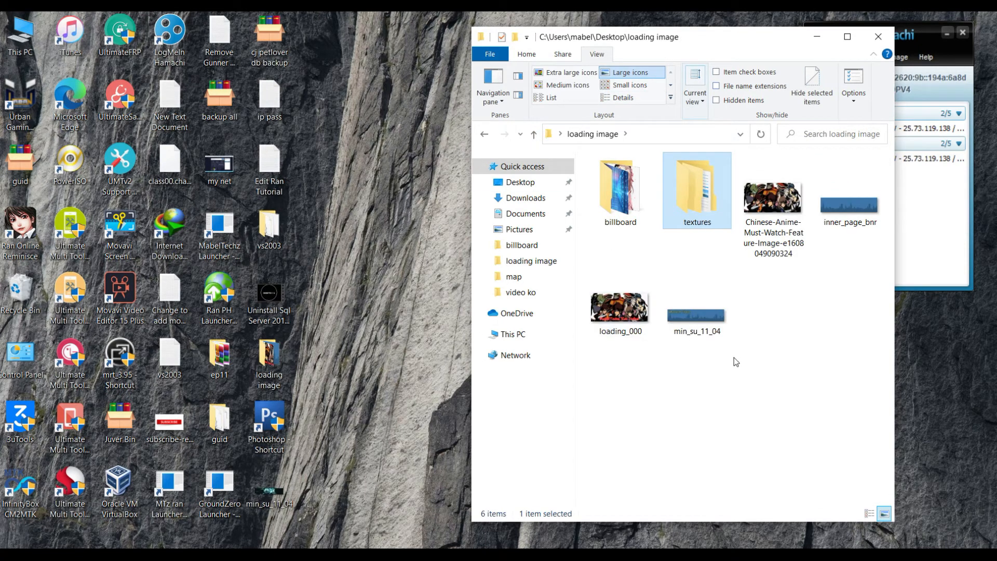
click(689, 317)
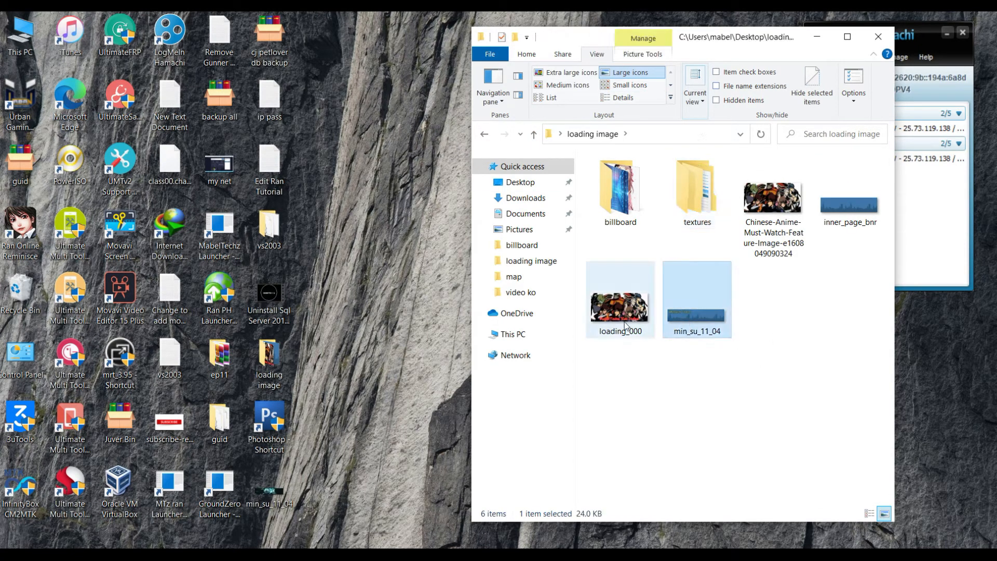
click(633, 320)
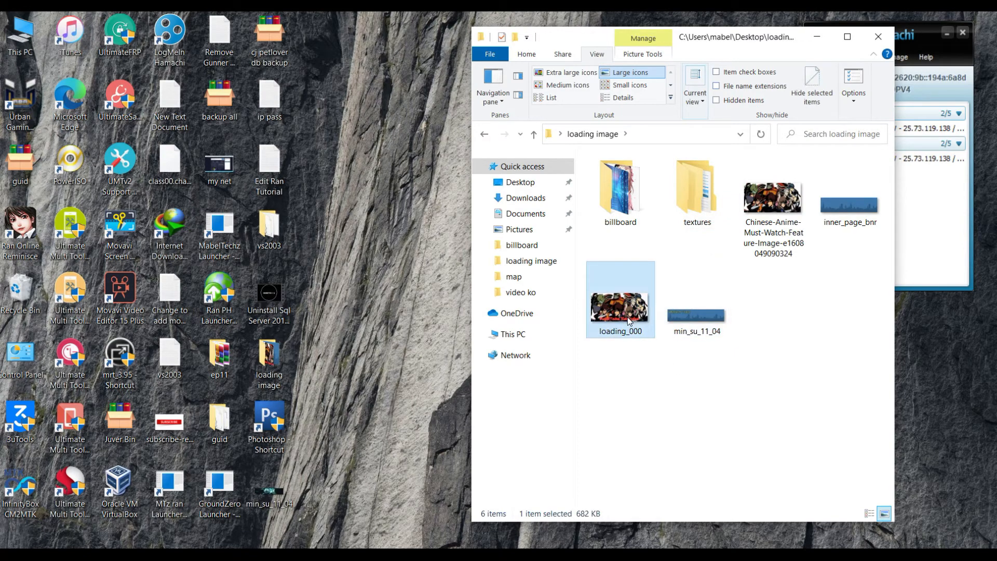
right_click(628, 317)
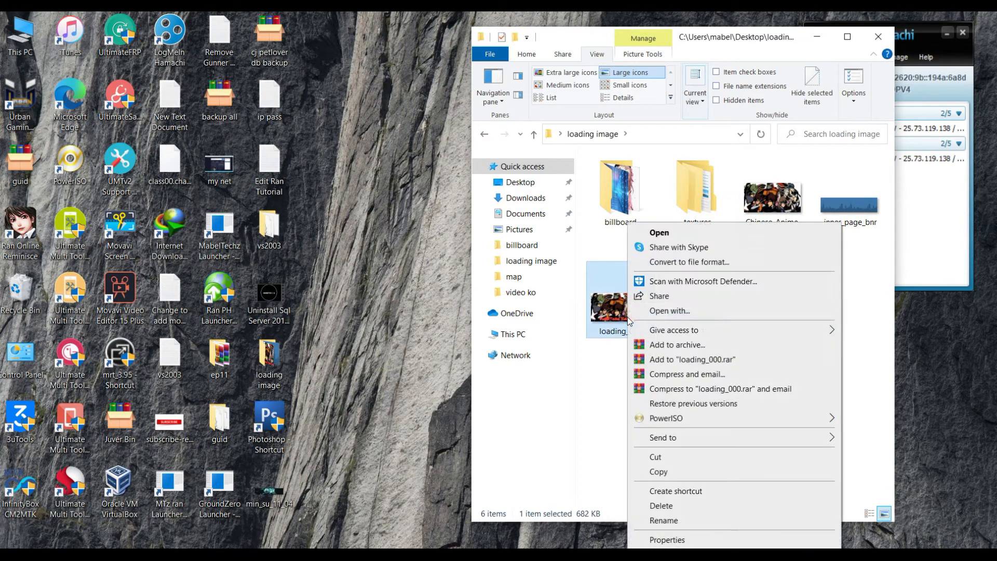
click(658, 458)
double_click(698, 210)
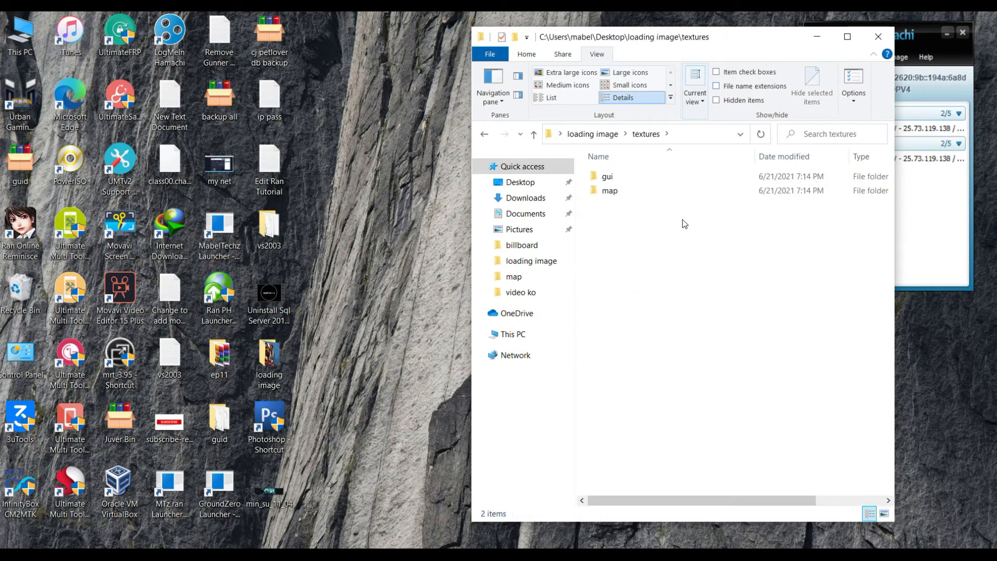
double_click(613, 179)
right_click(651, 284)
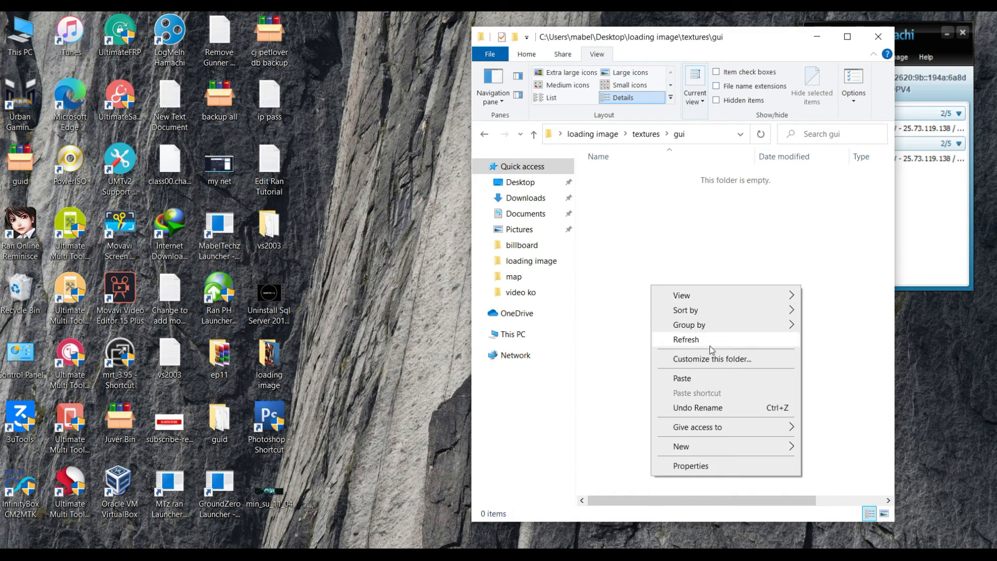
click(694, 380)
click(534, 136)
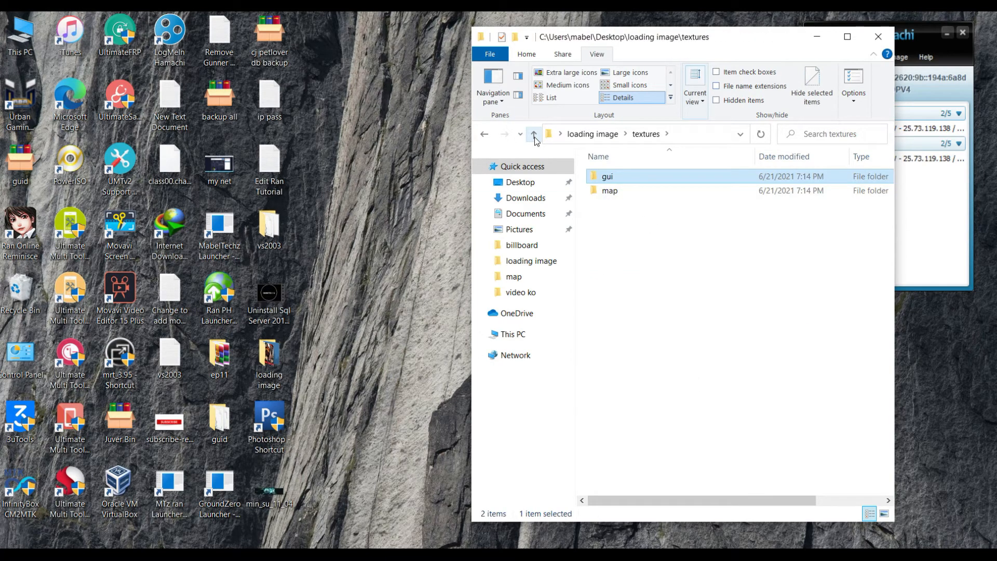
click(534, 136)
- Move the three ad_ppl images from billboard into textures\map
double_click(618, 192)
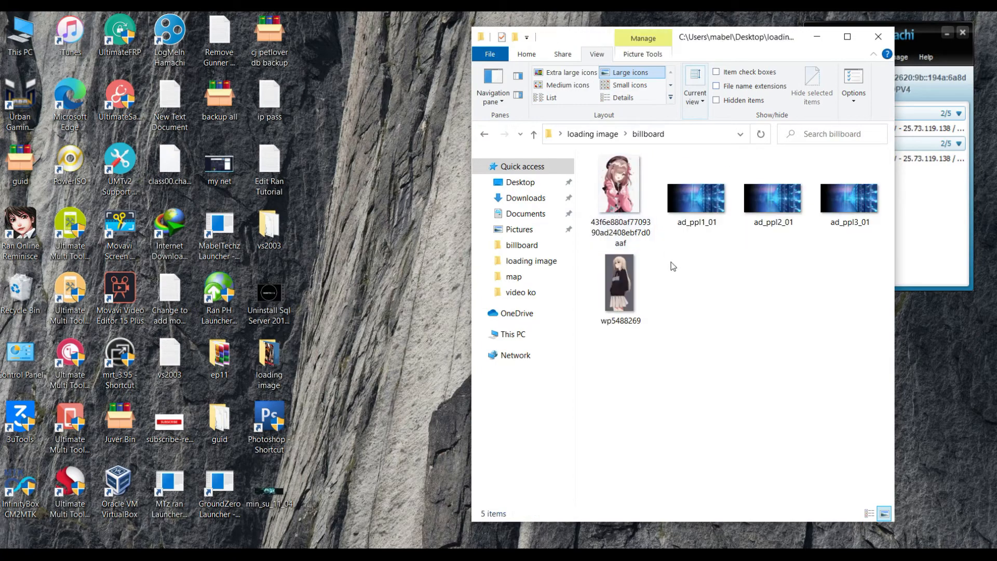
drag(688, 251, 880, 159)
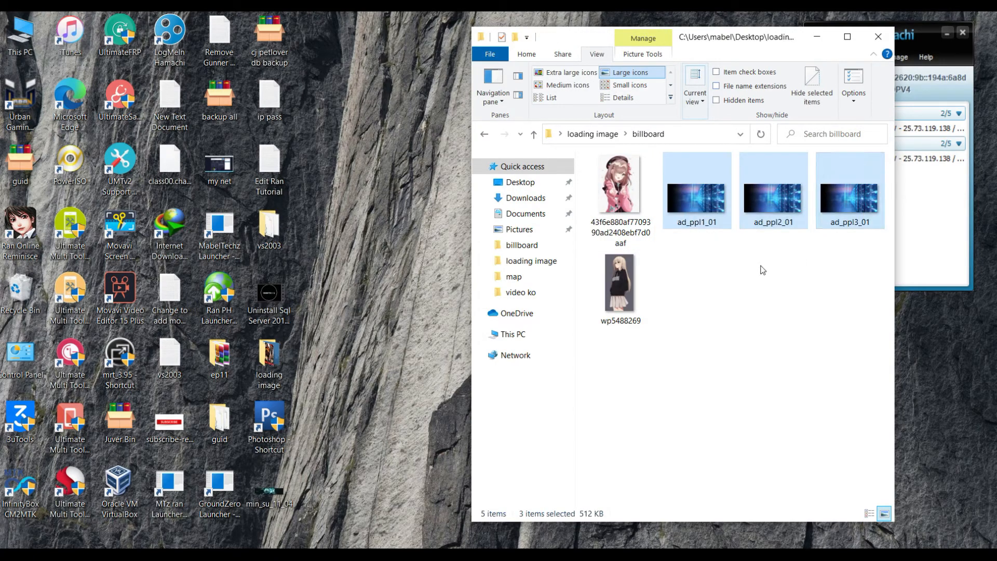
right_click(695, 195)
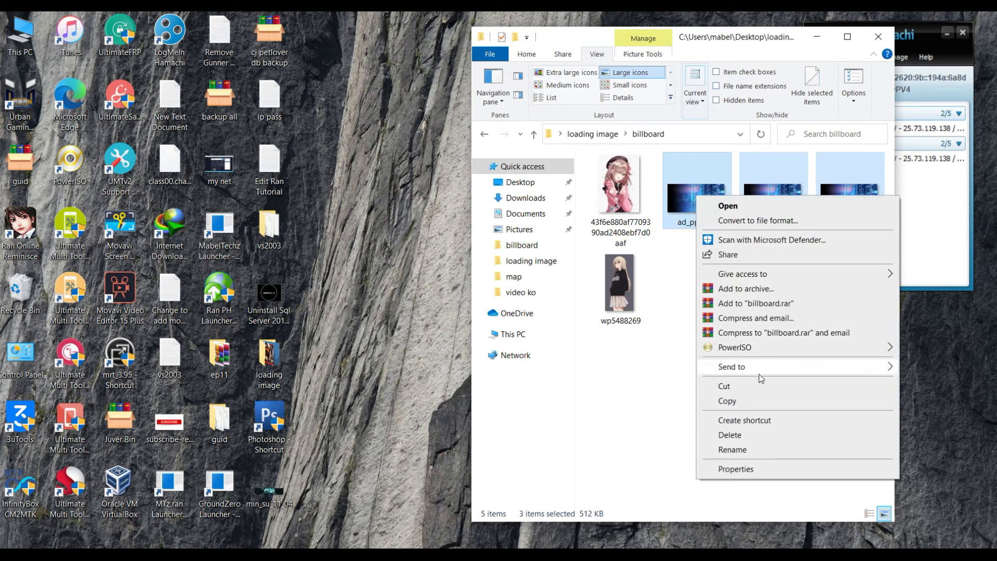
click(724, 387)
click(533, 134)
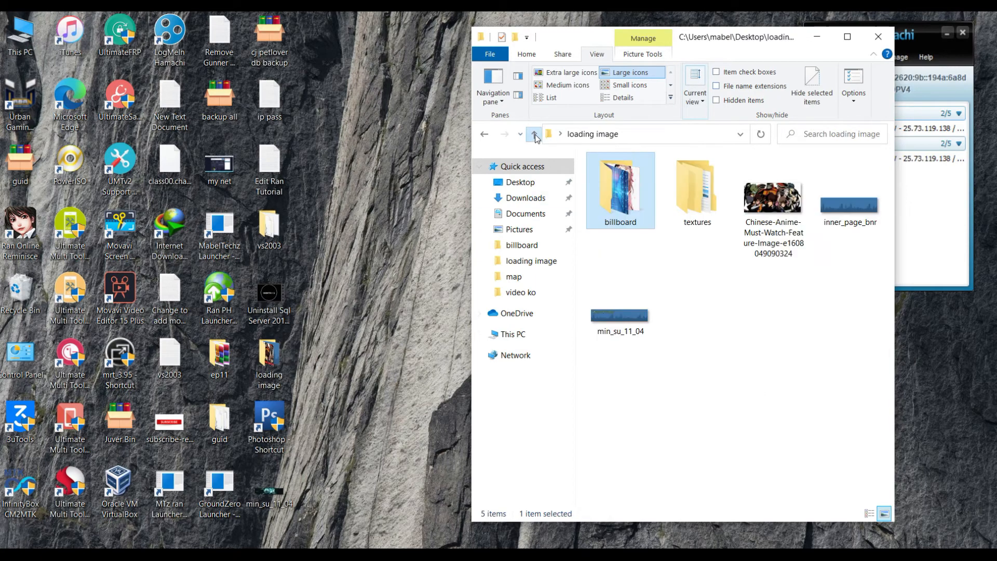
double_click(696, 196)
double_click(624, 191)
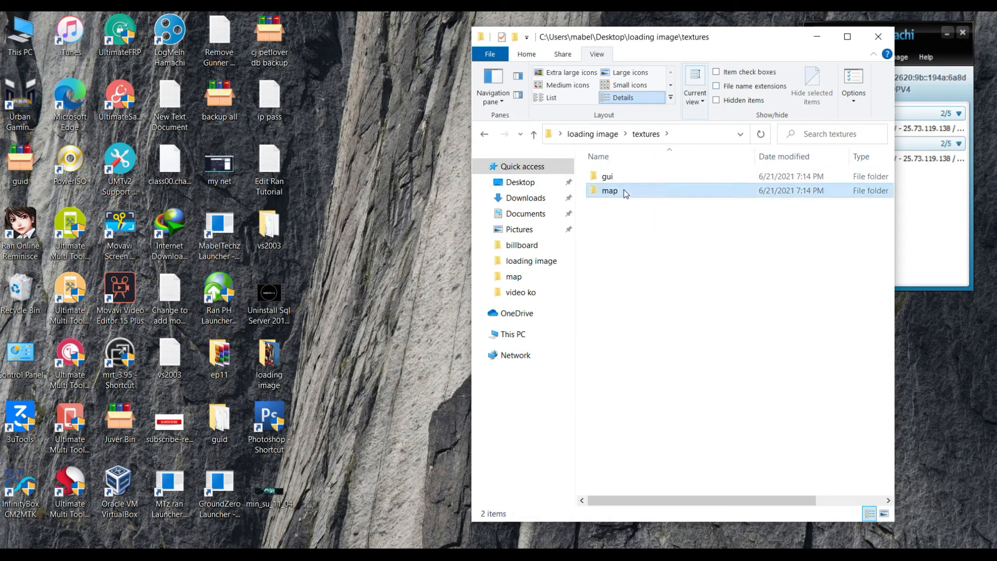
right_click(638, 226)
click(686, 320)
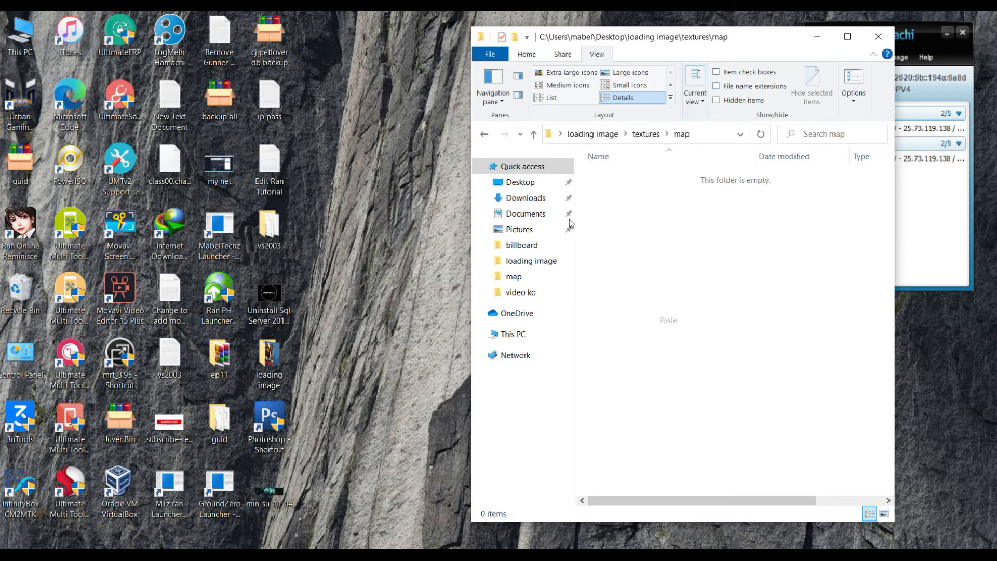
click(534, 134)
click(534, 135)
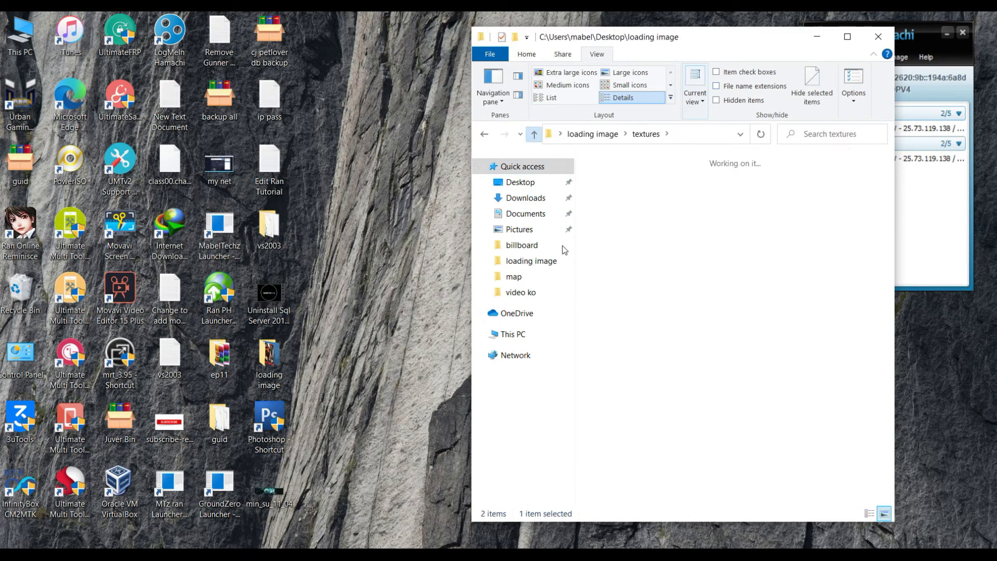
- Move min_su_11_04 from loading image into textures\map
click(625, 307)
right_click(625, 309)
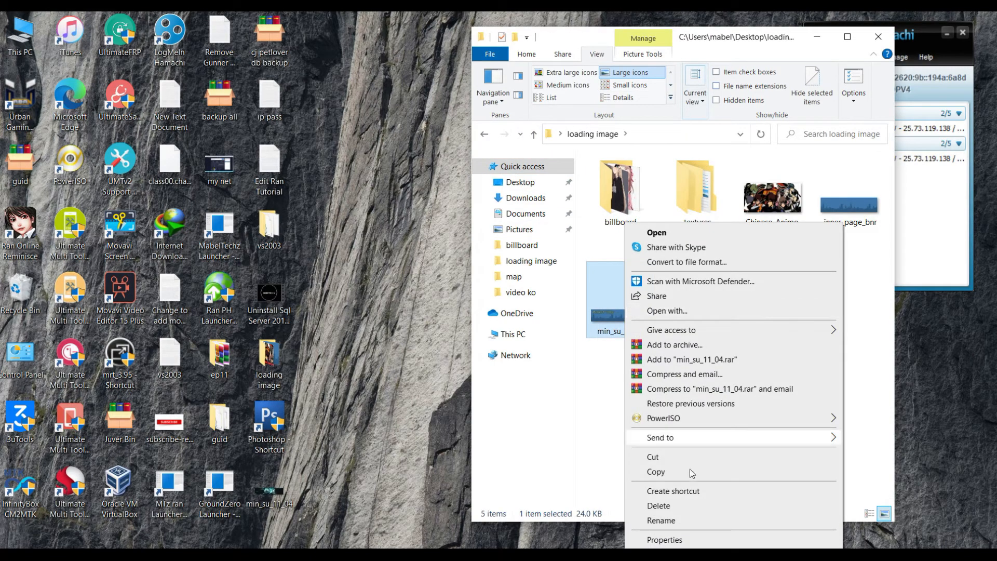
click(661, 459)
double_click(701, 214)
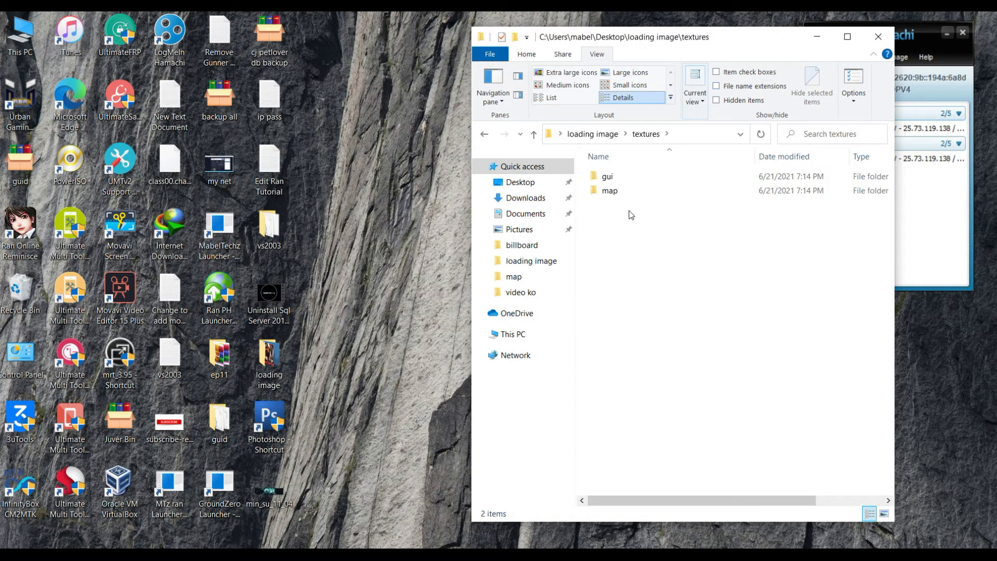
double_click(614, 191)
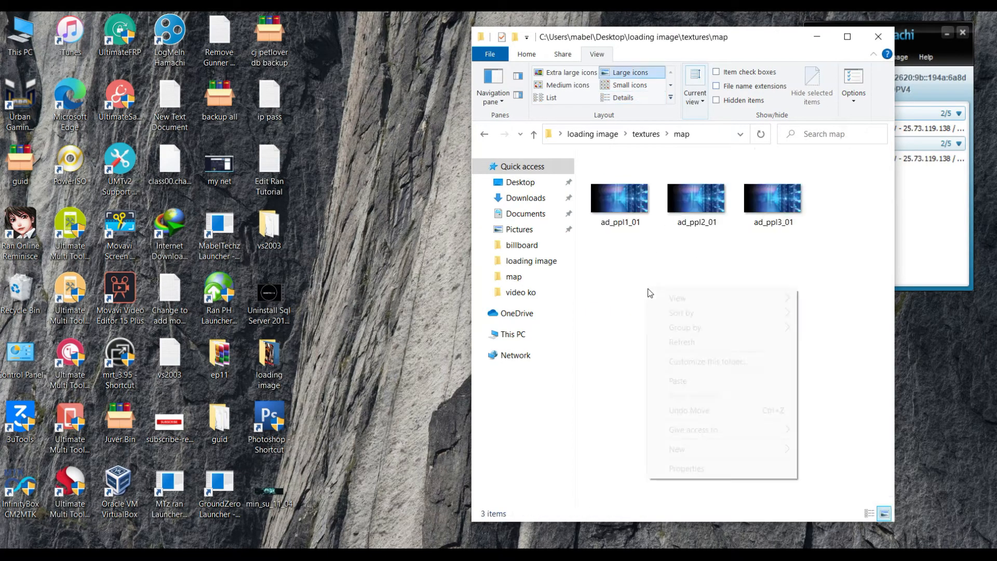
right_click(647, 288)
click(677, 381)
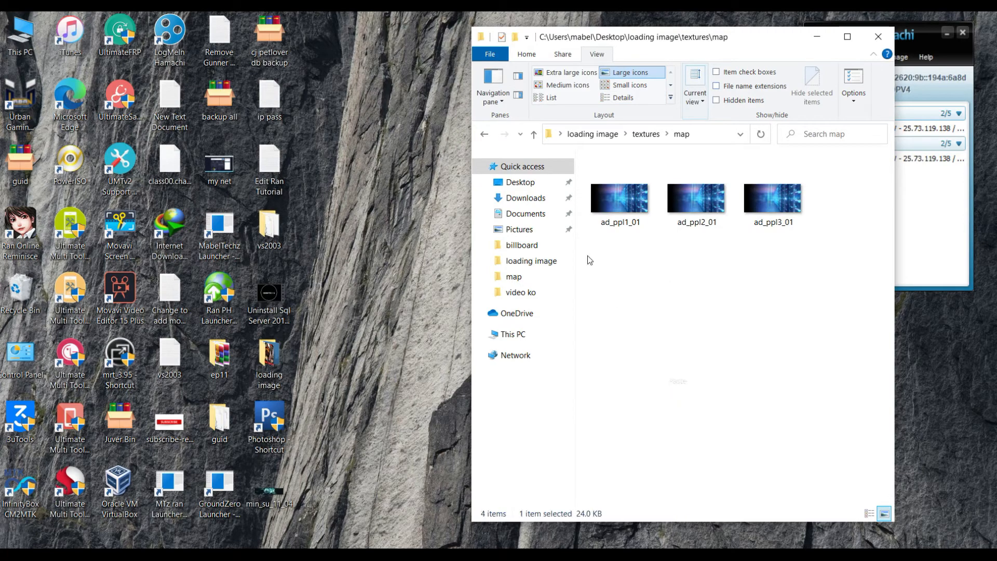
click(533, 135)
click(533, 136)
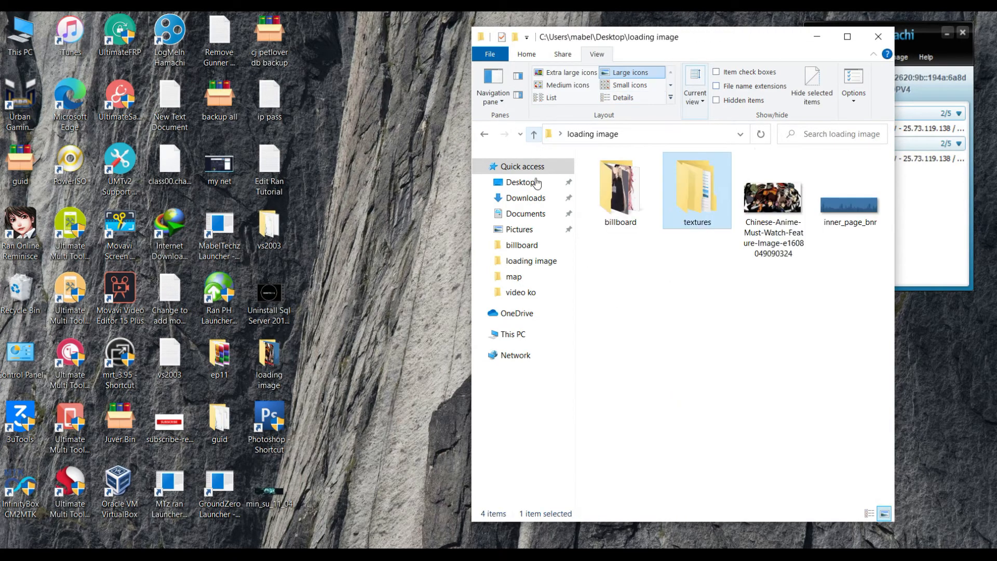
- Move the textures folder into Downloads and close the Explorer window
right_click(687, 195)
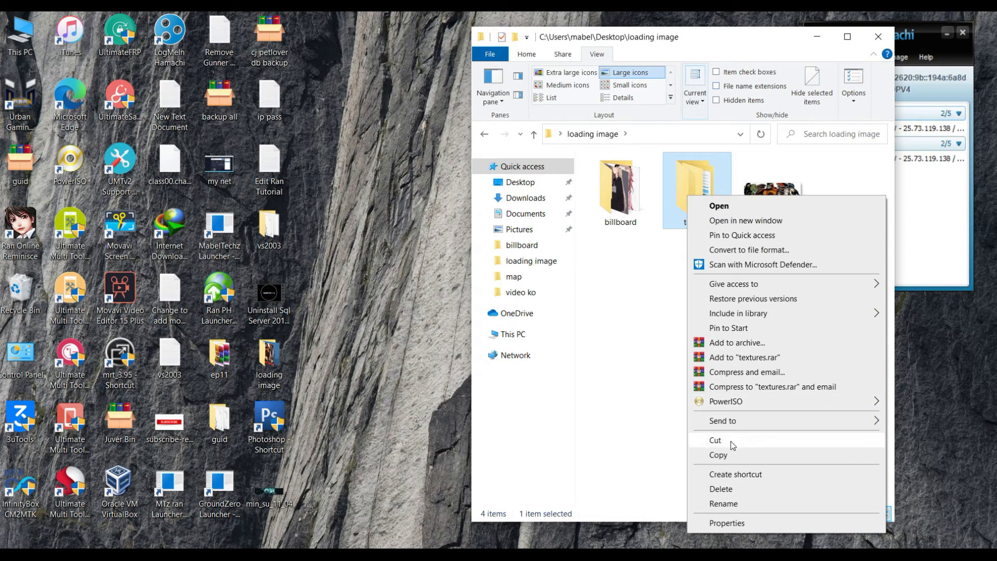
click(730, 441)
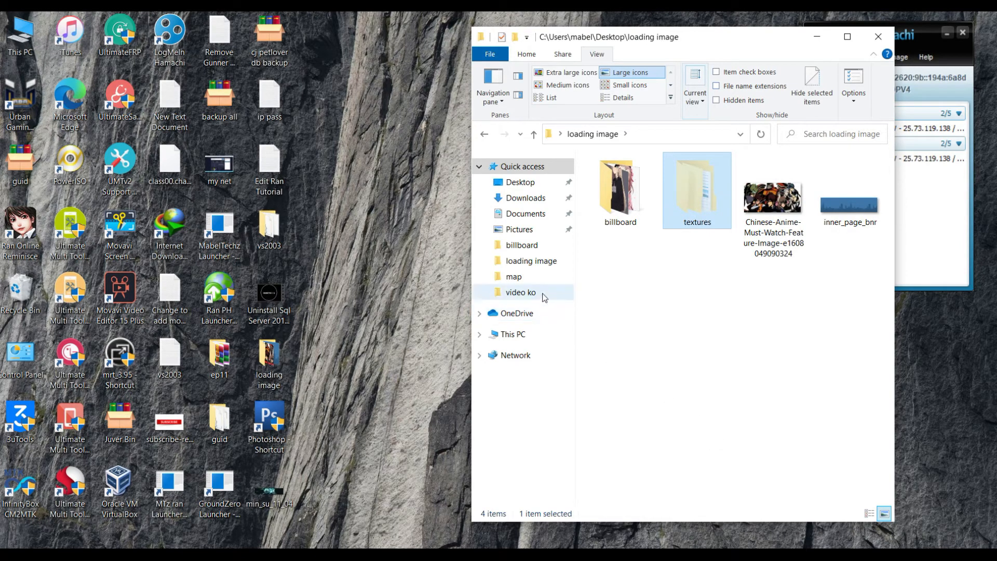
click(525, 199)
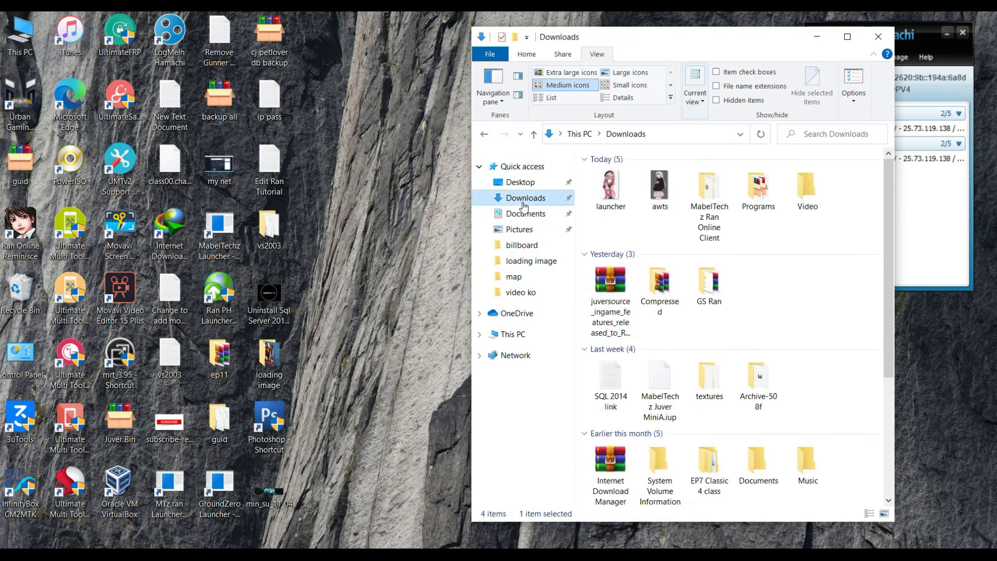
right_click(582, 239)
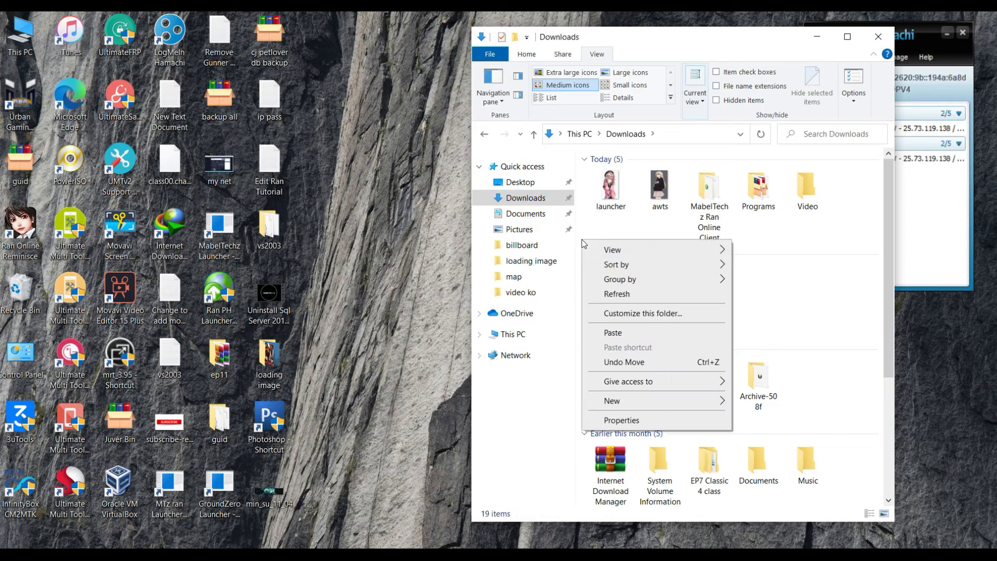
click(612, 332)
click(878, 36)
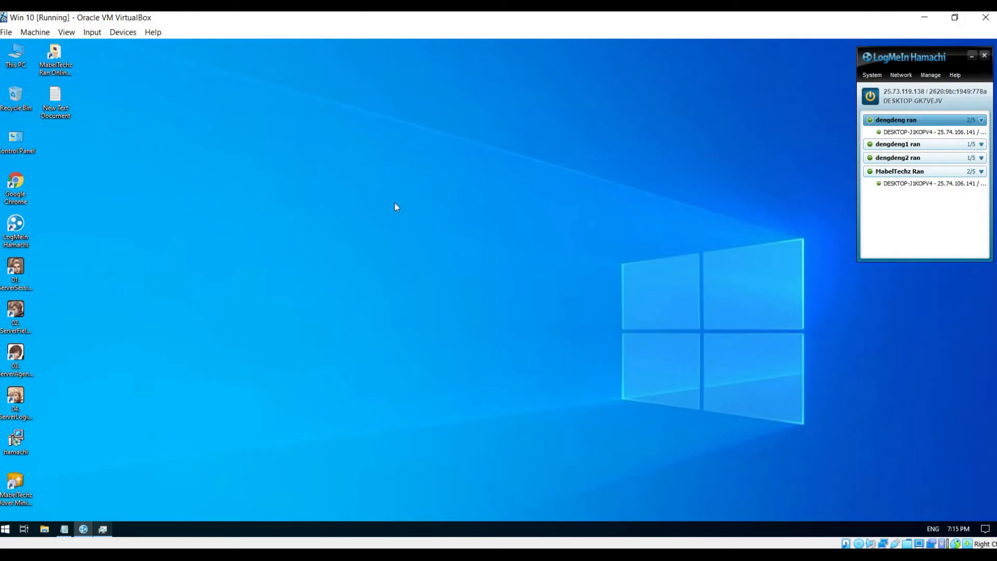
- Open the MabelTechz Ran Online Classic client folder and the shared Downloads drive side by side
double_click(15, 55)
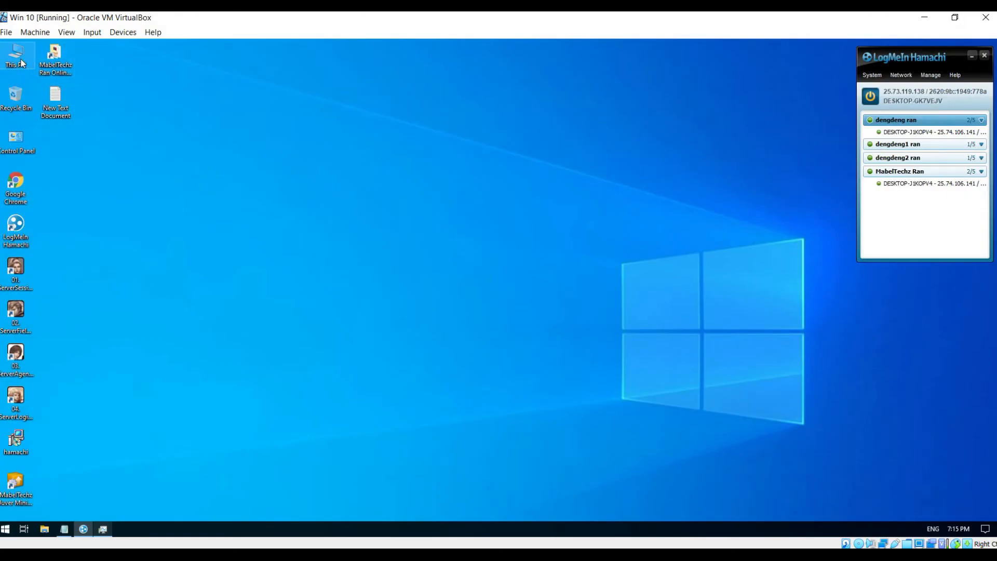
drag(255, 76, 682, 86)
double_click(55, 56)
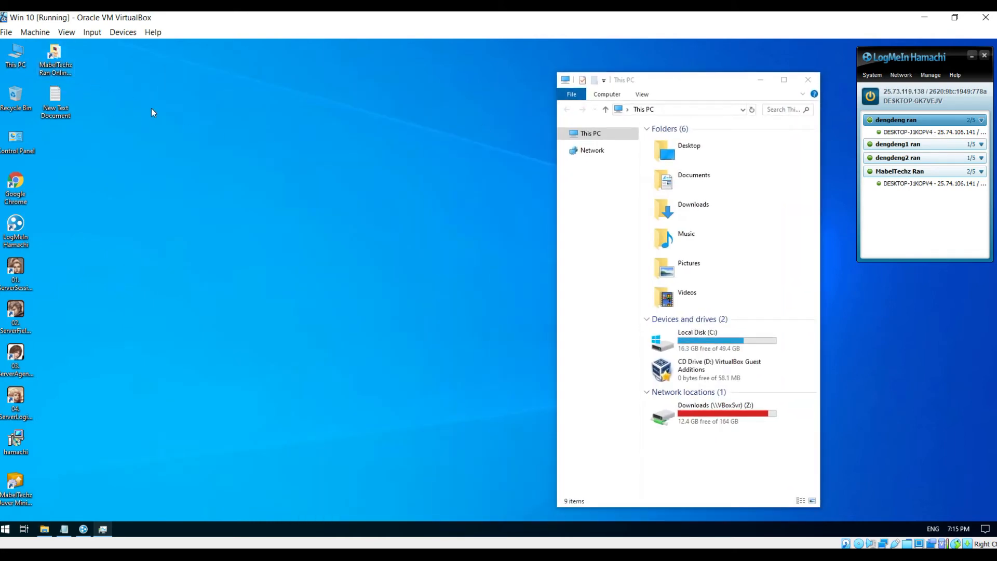
drag(724, 47, 336, 69)
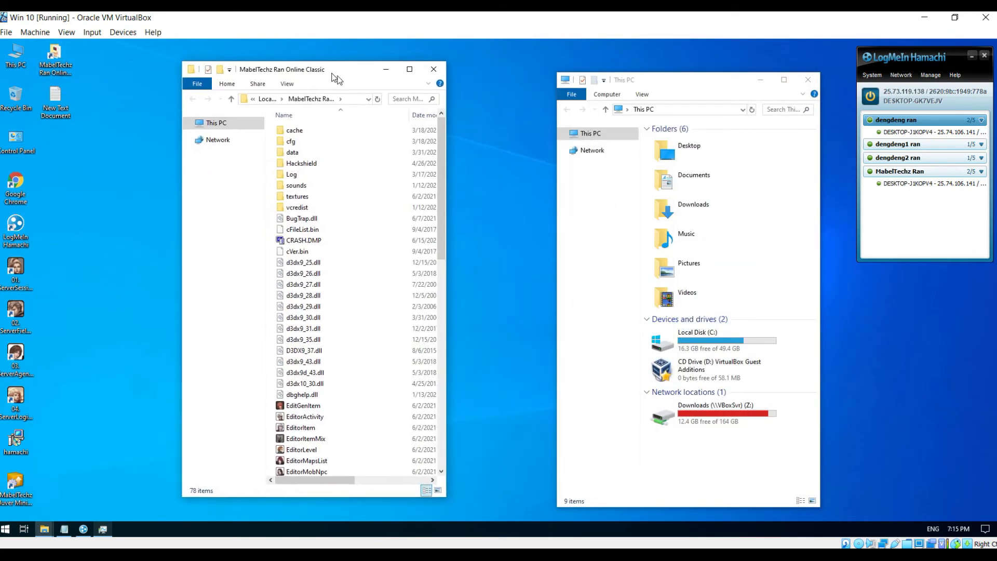
double_click(720, 412)
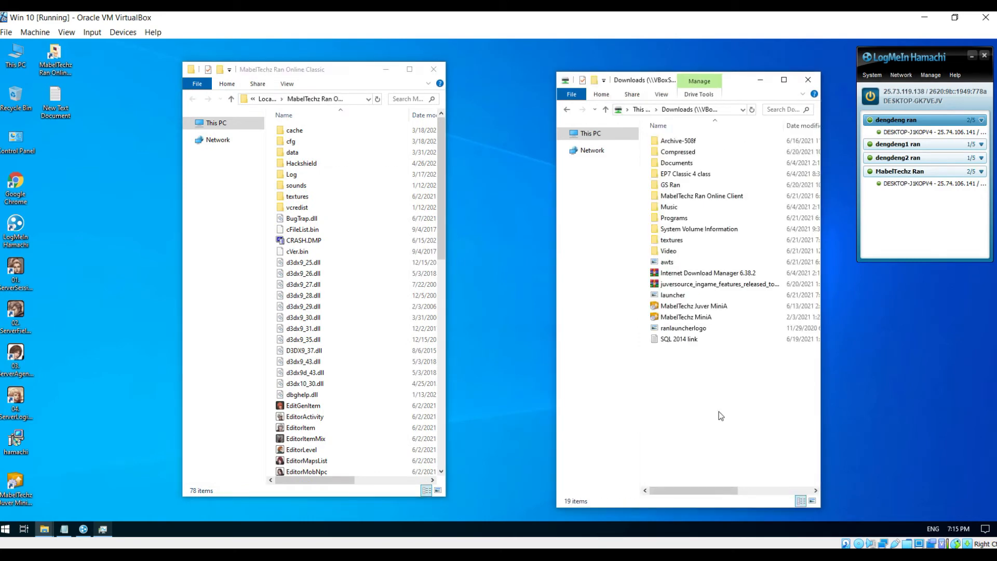
- Copy textures from Downloads into the client, replacing existing files, and open the textures folder
click(690, 242)
right_click(691, 242)
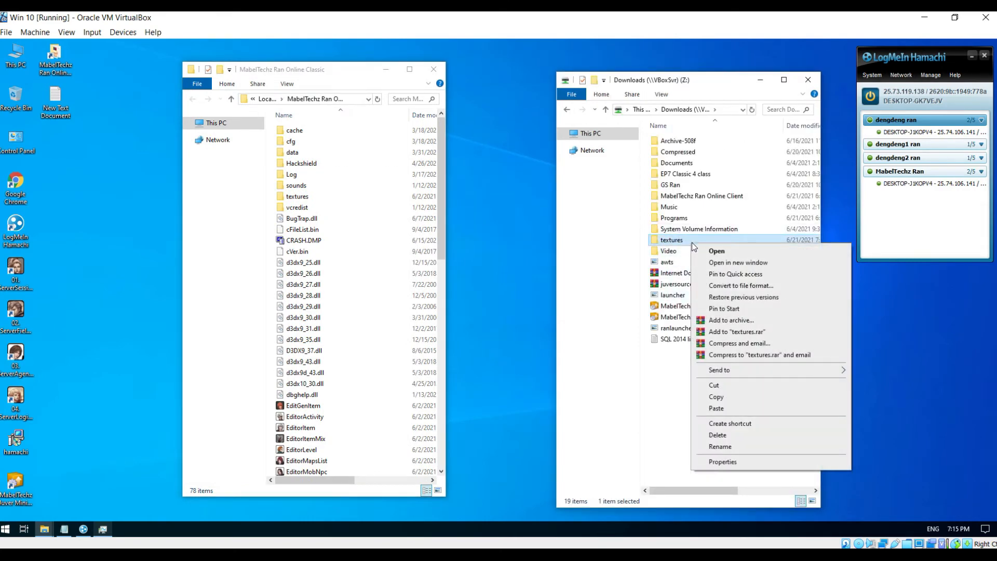
click(697, 394)
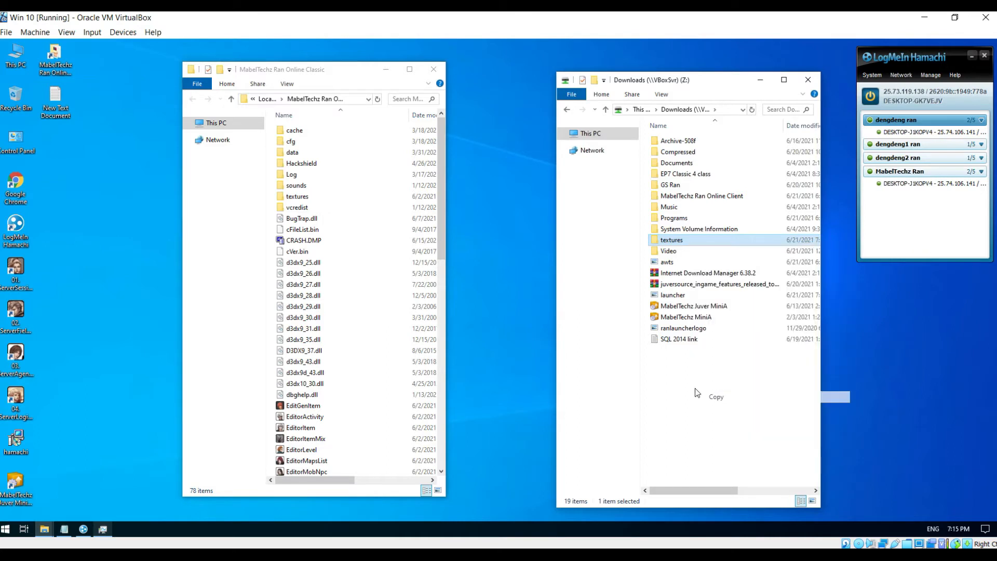
right_click(272, 275)
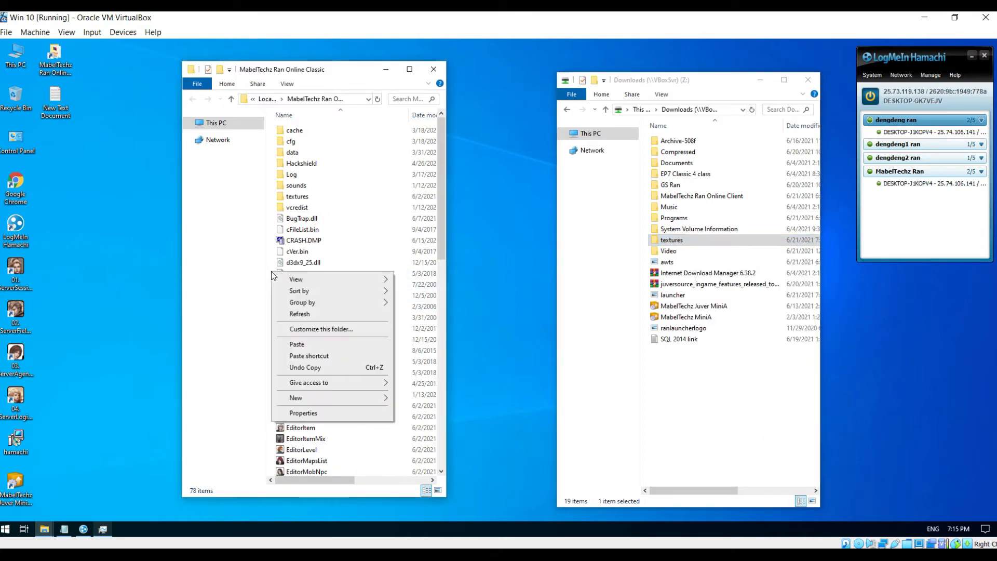
click(299, 344)
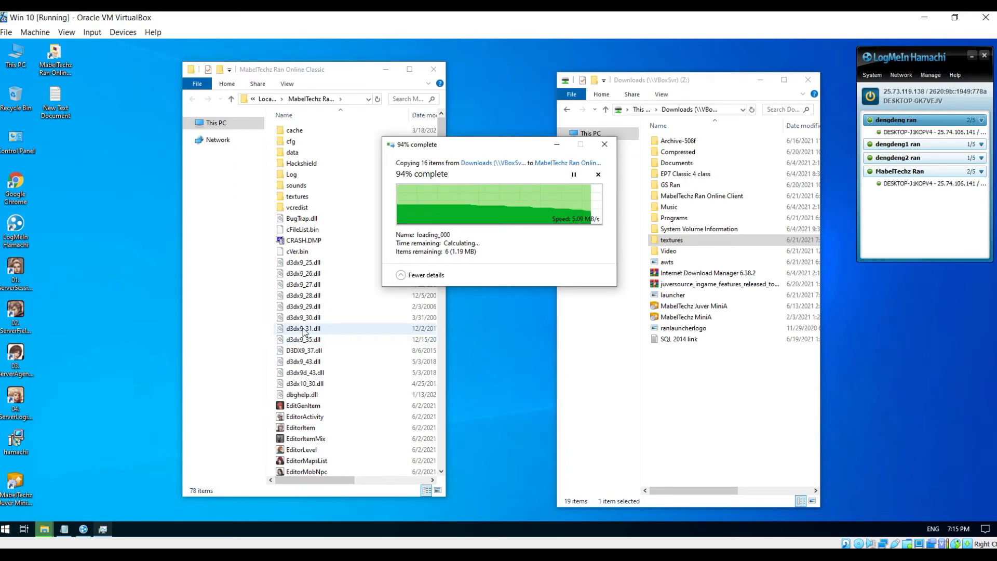
click(445, 205)
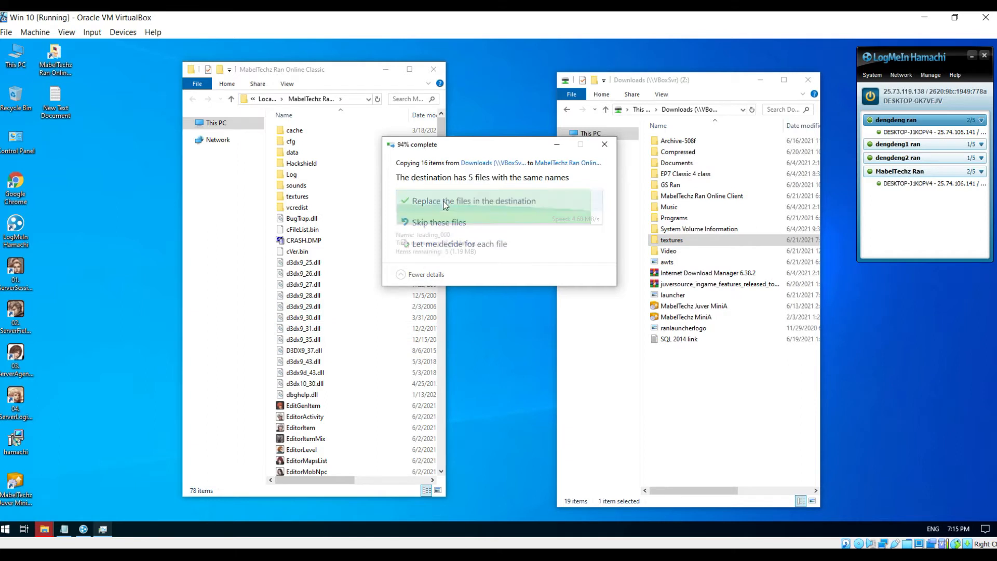
double_click(321, 198)
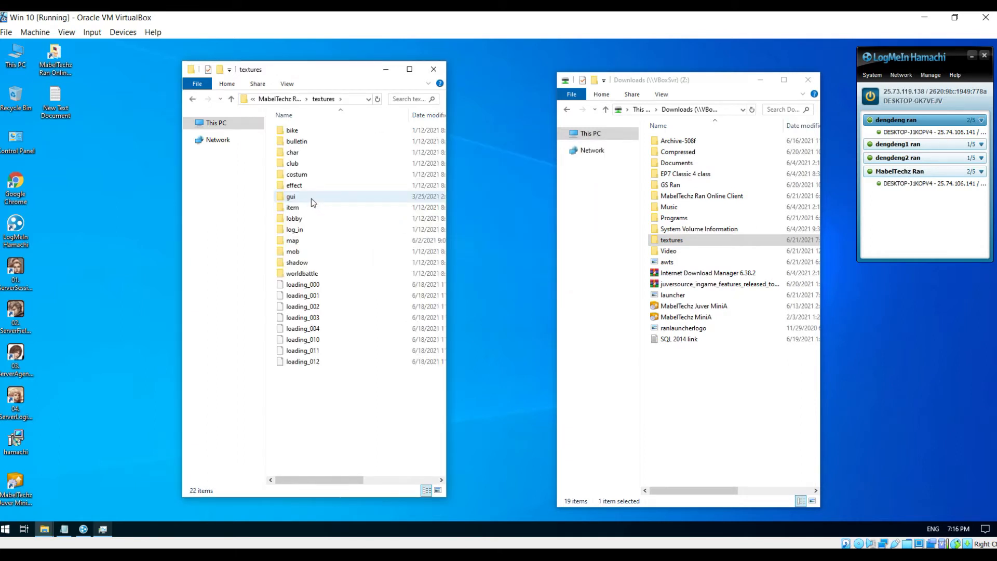
- Open the map textures folder and search it for min_su, then for ad
double_click(313, 242)
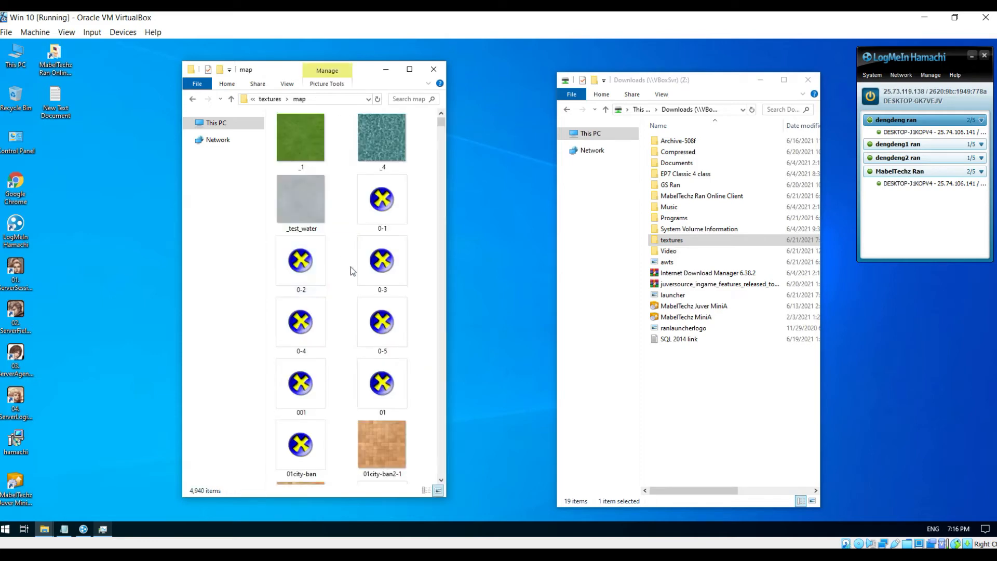
click(384, 290)
text(min)
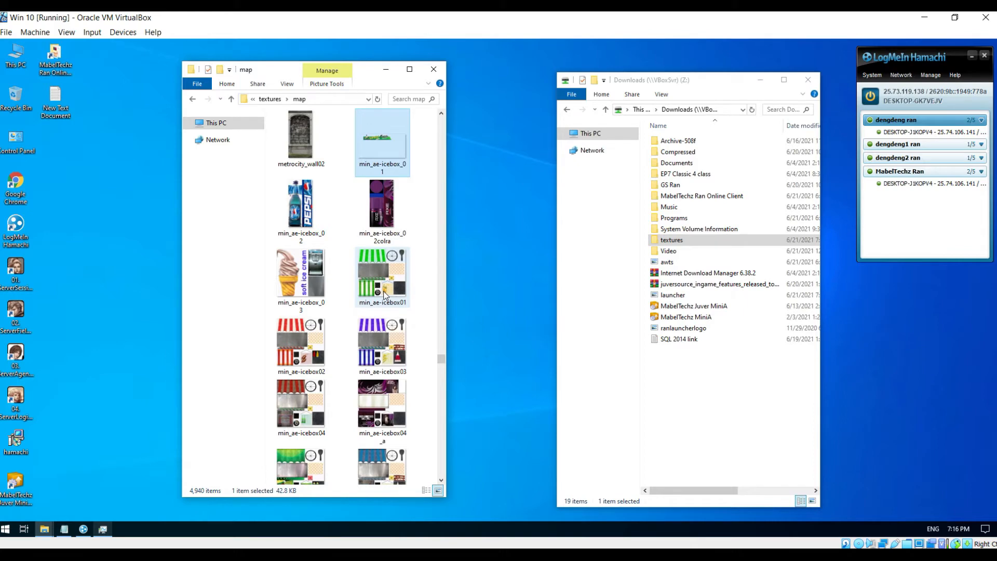
click(410, 98)
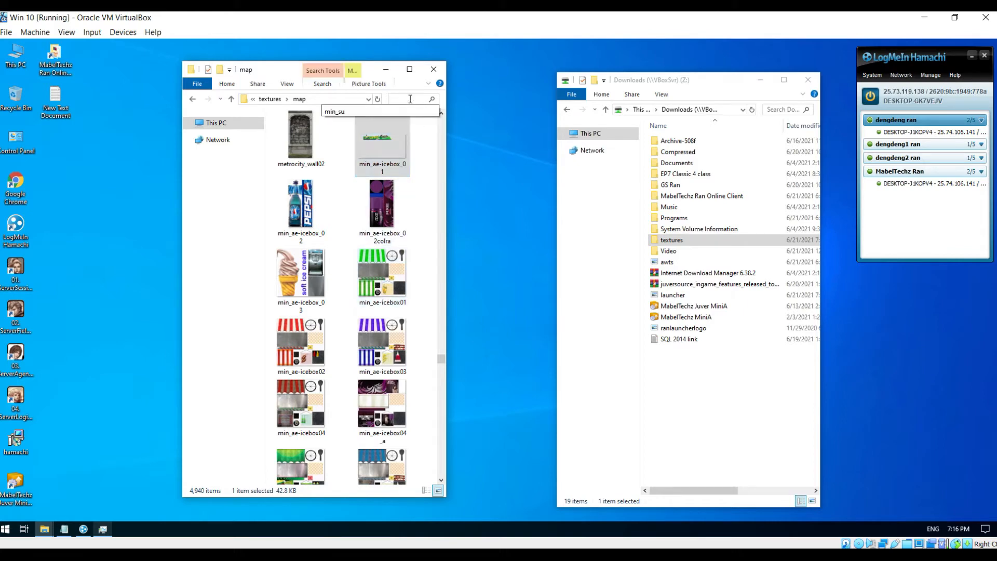
text(min)
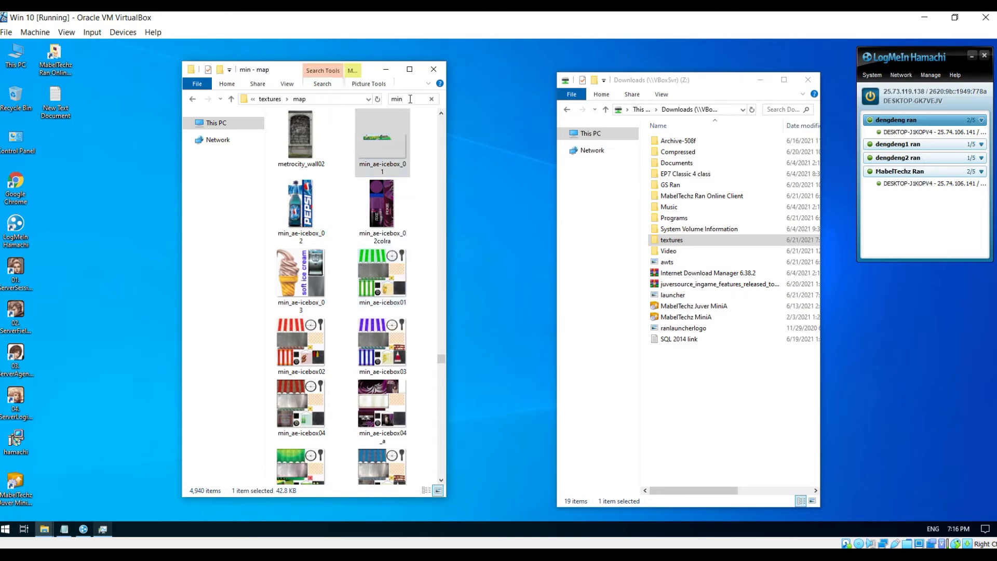
text(_su)
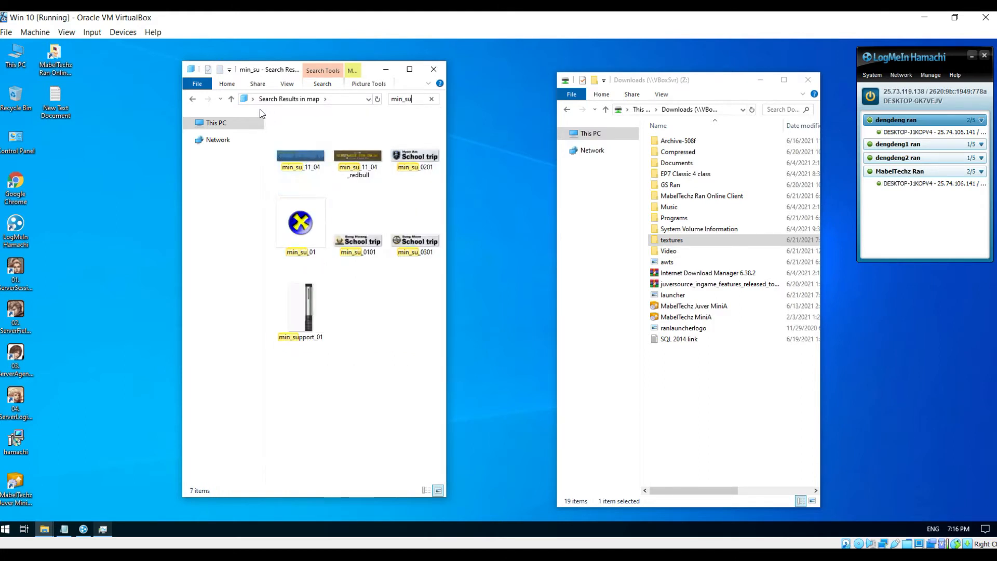
click(231, 101)
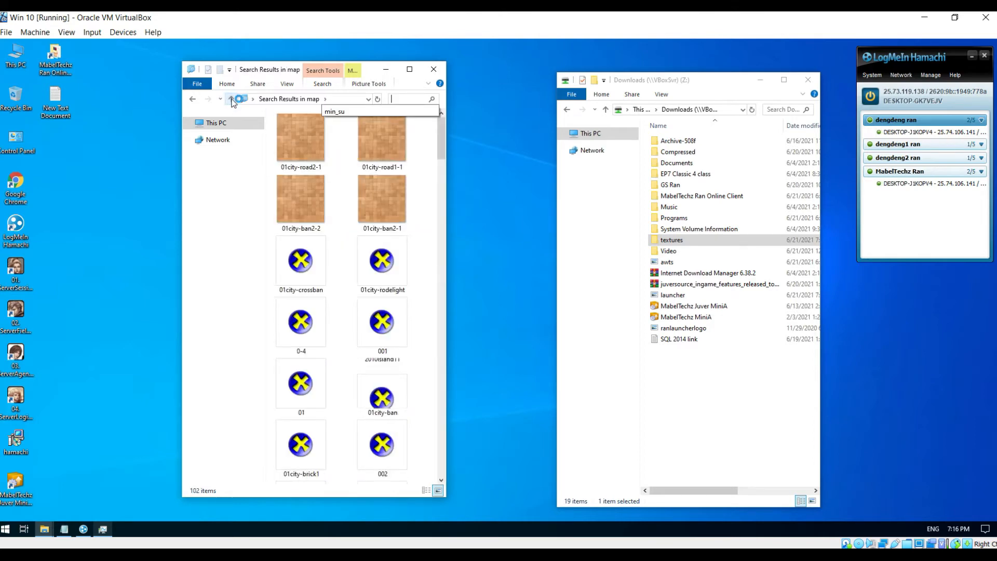
text(ad)
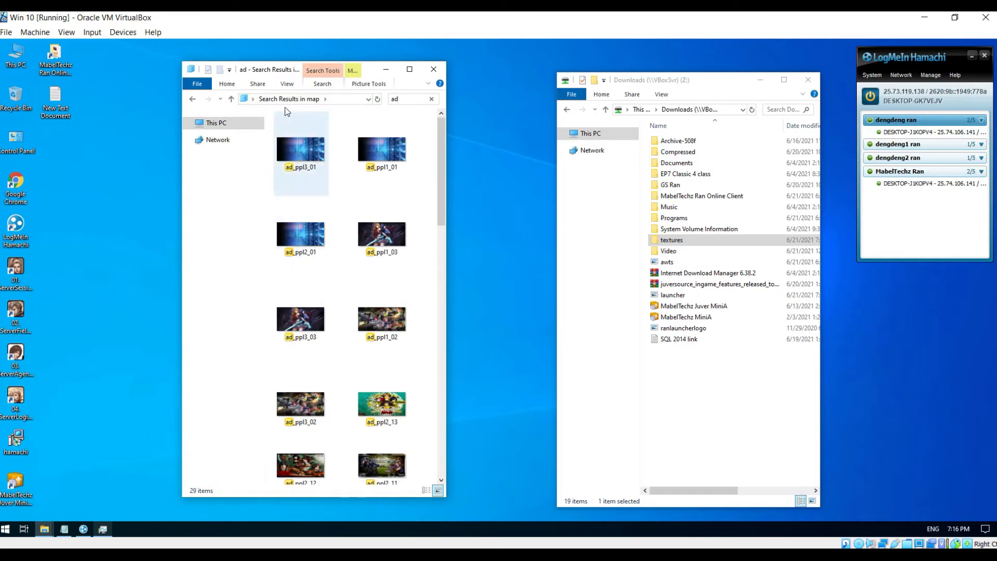
- Step back through the search results to the textures folder
click(232, 99)
click(232, 100)
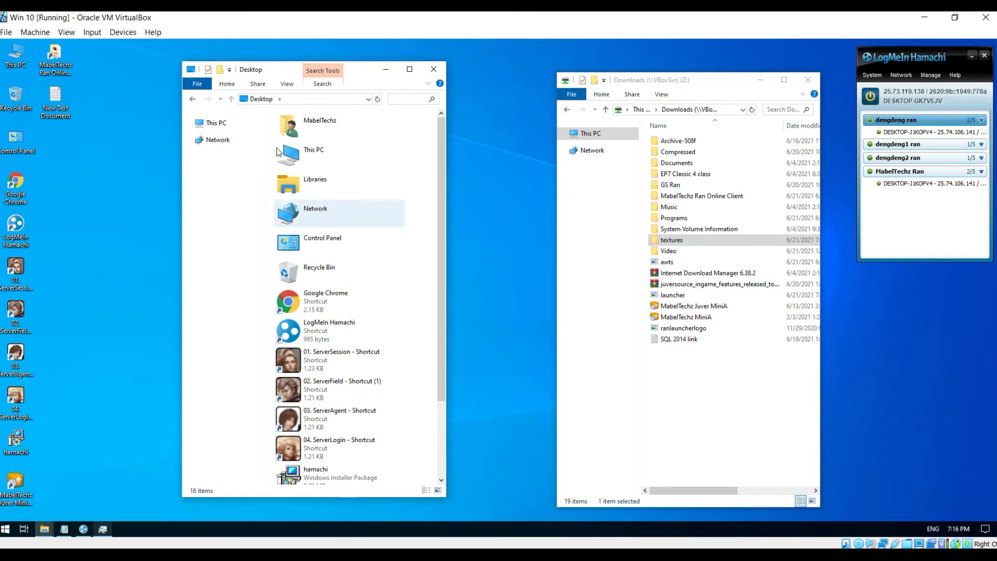
click(194, 100)
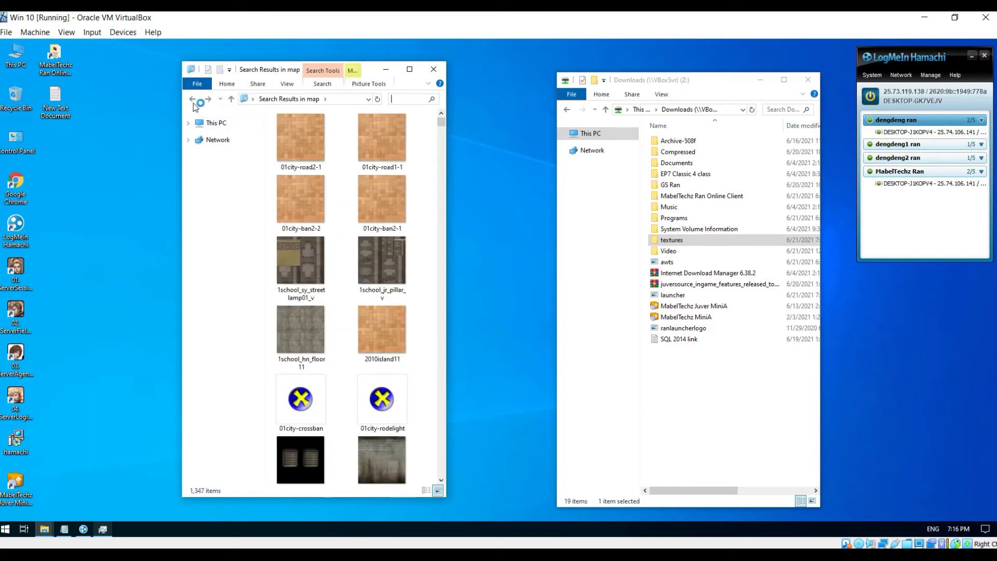
click(193, 100)
click(193, 101)
click(193, 100)
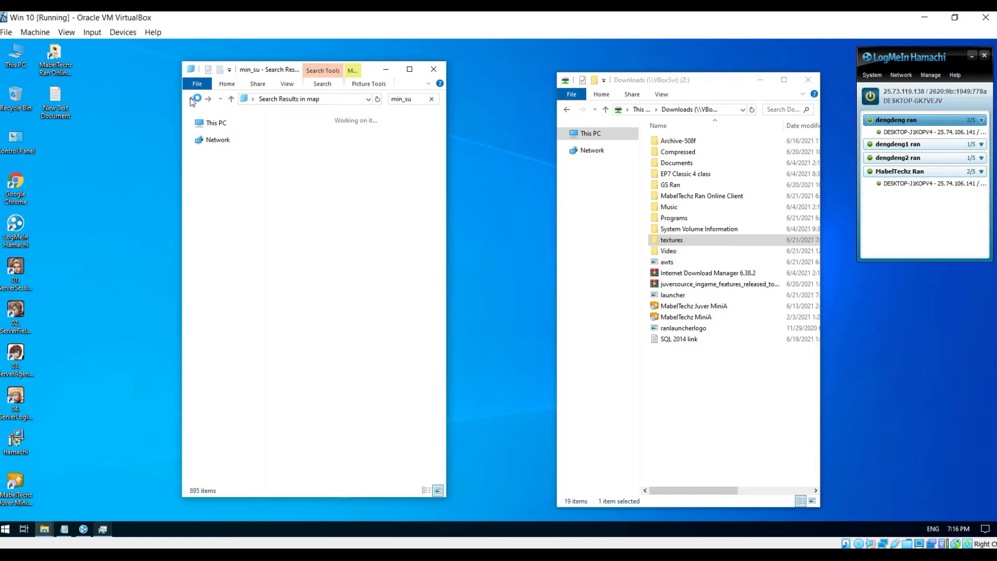
click(193, 100)
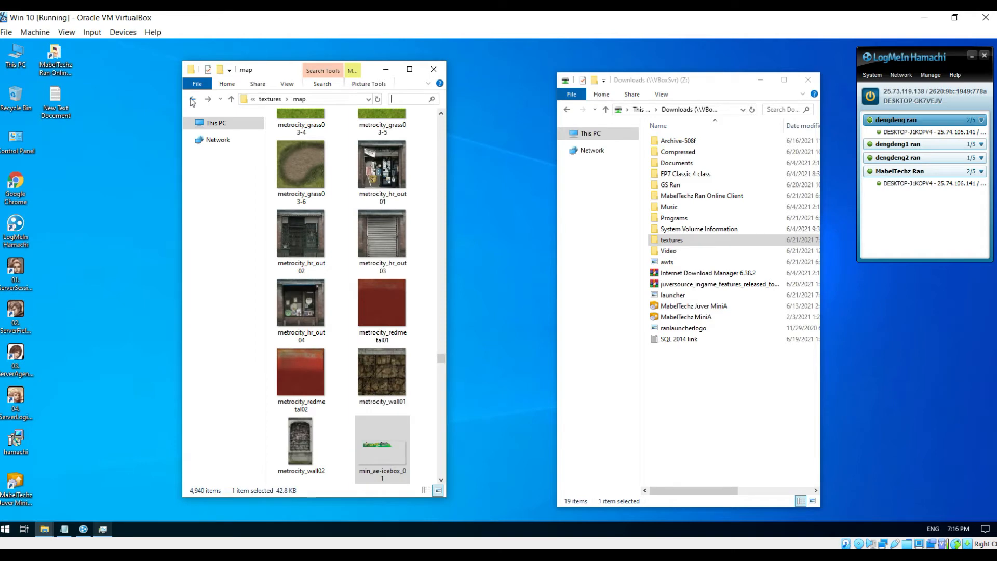
click(192, 100)
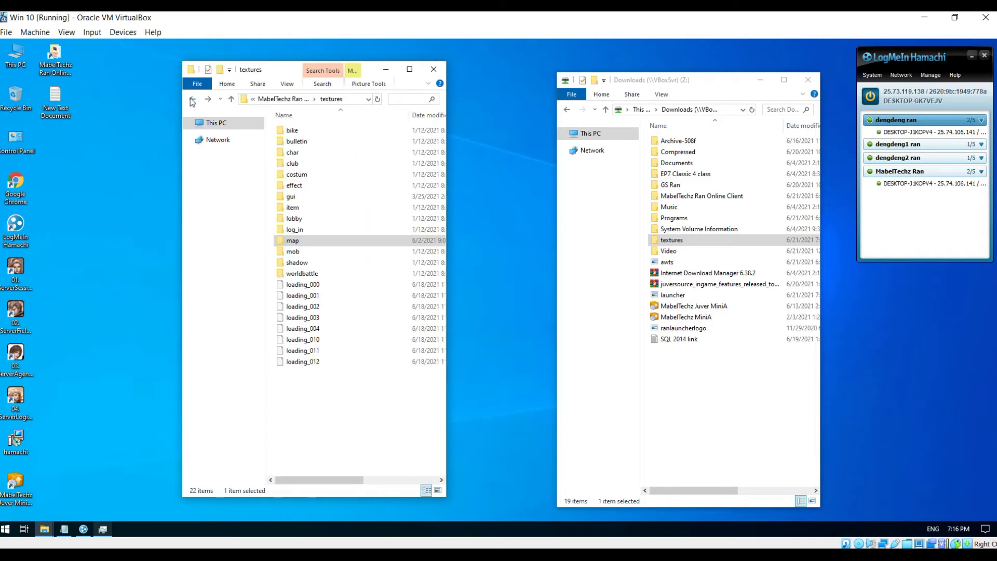
- View the loading images in the gui folder, then close the Downloads and gui windows
double_click(291, 197)
click(393, 250)
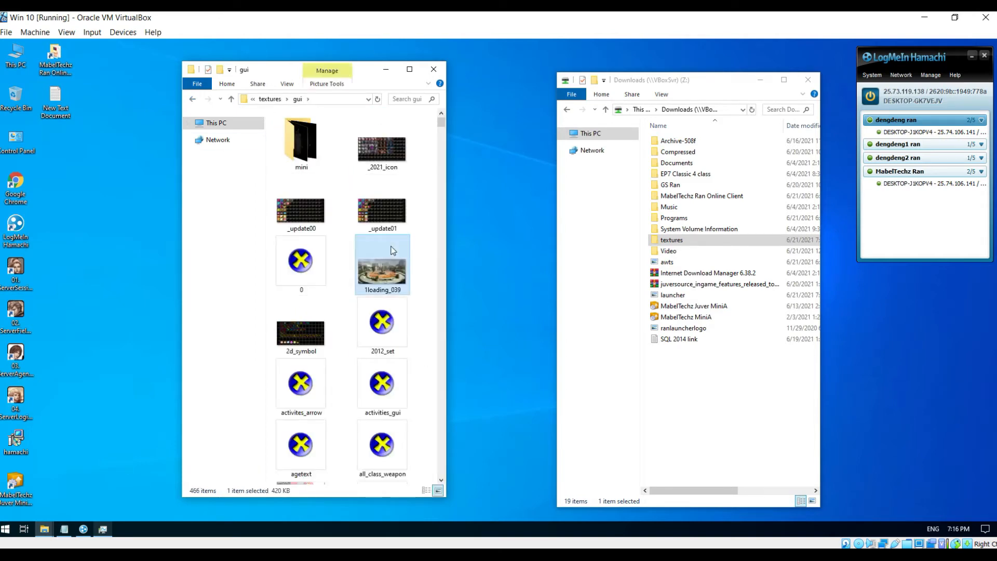
text(lo)
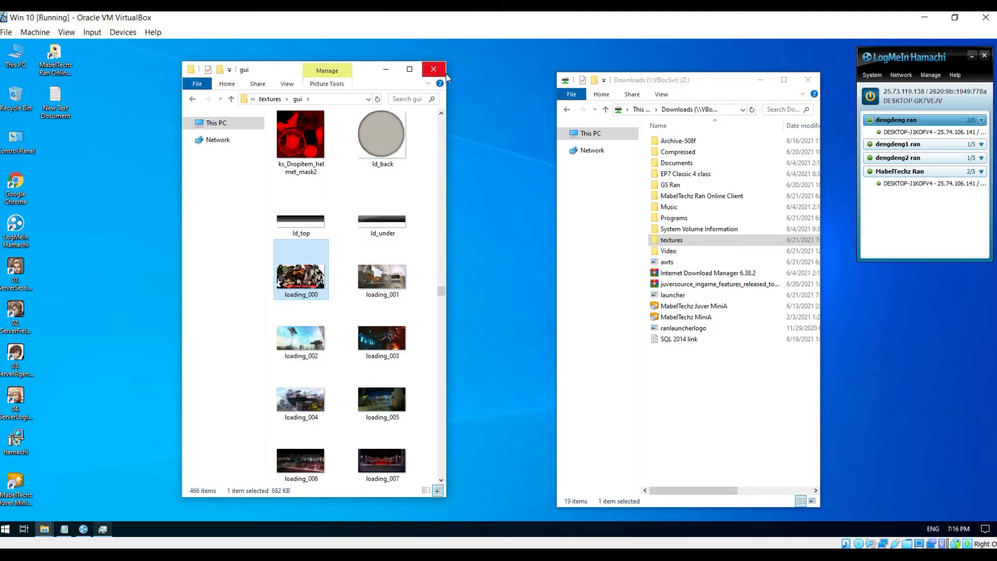
click(808, 82)
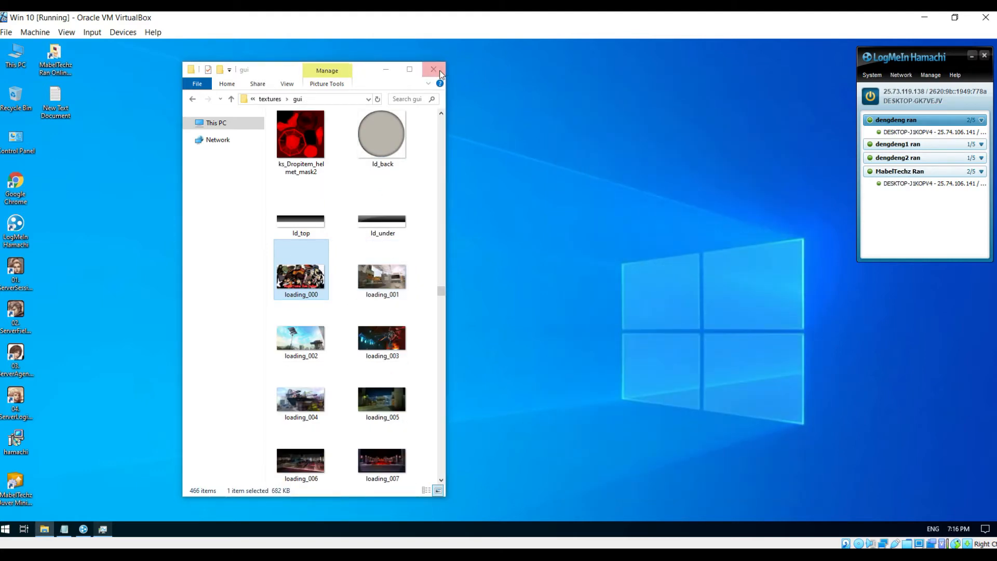
click(434, 69)
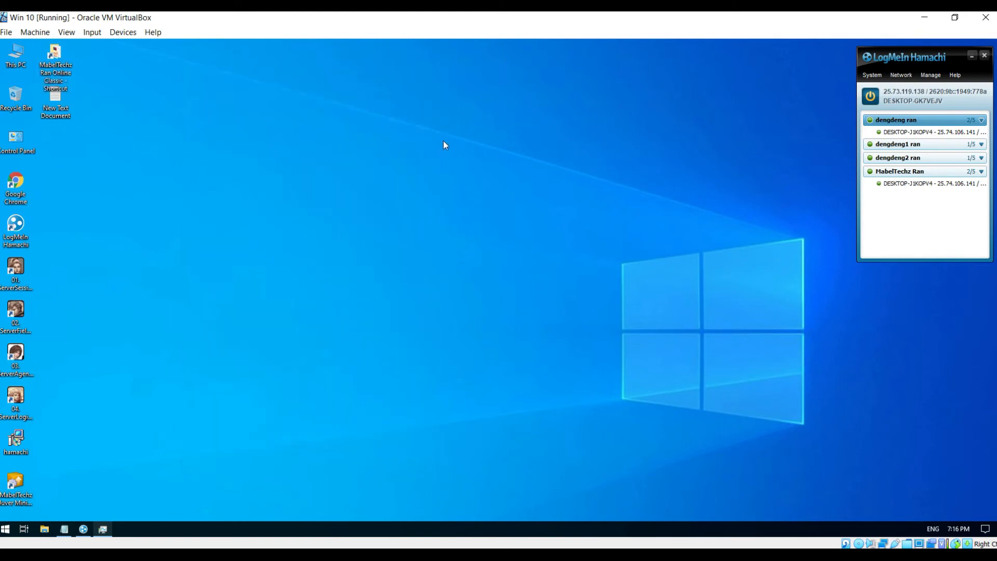
- Launch the MabelTechz Juver MiniA project in IncUpdate as administrator and check Task Manager
double_click(24, 483)
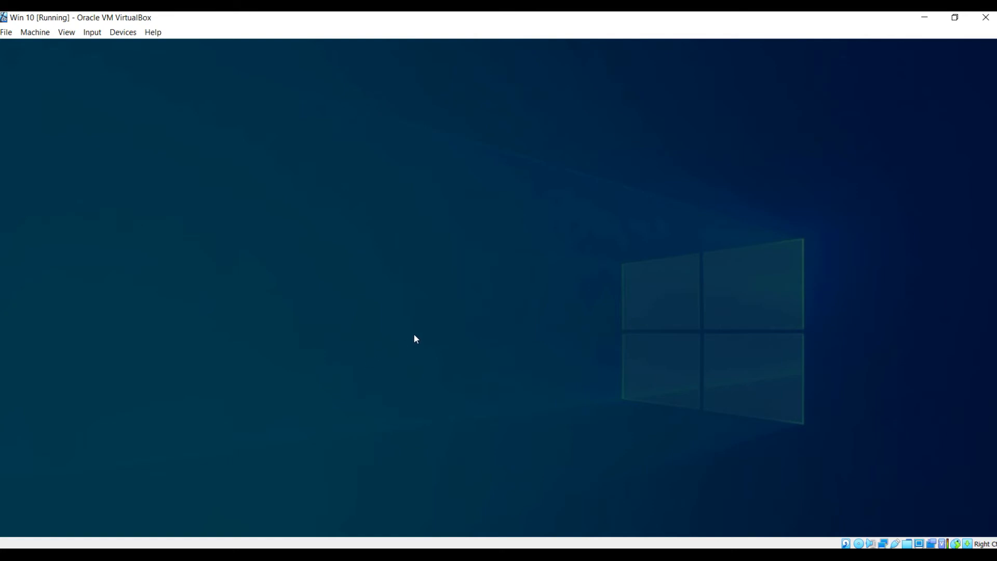
click(458, 358)
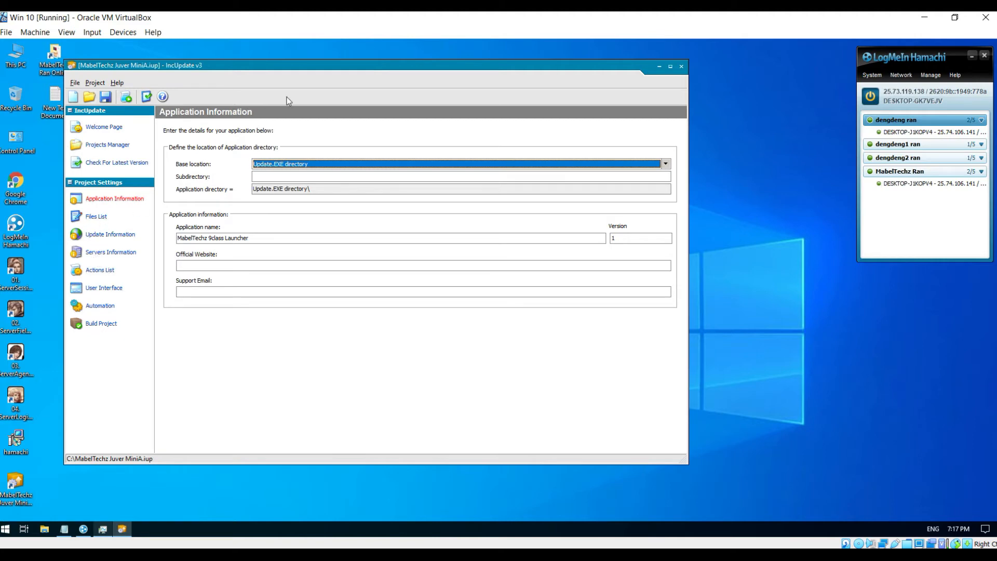
drag(303, 66, 390, 75)
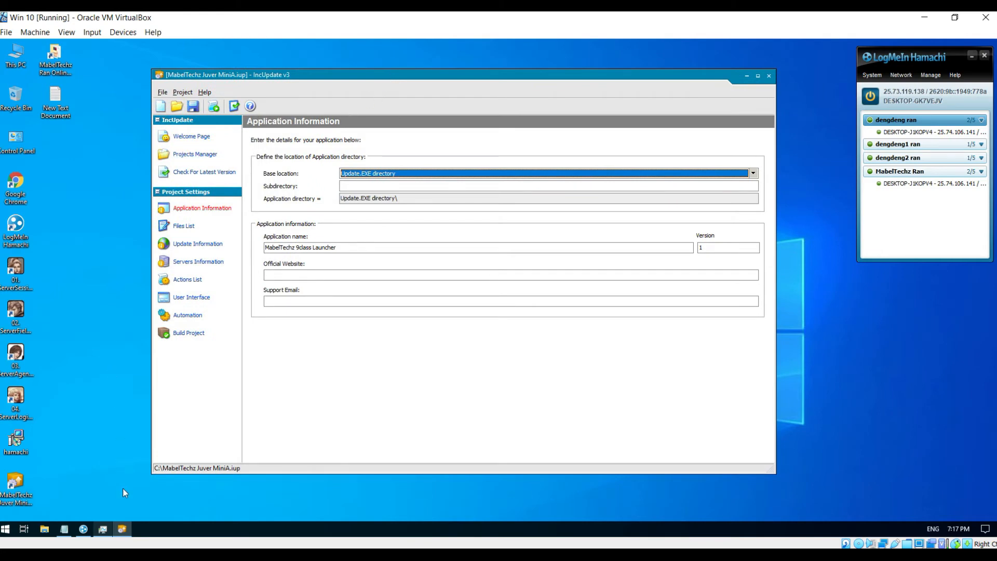
click(104, 529)
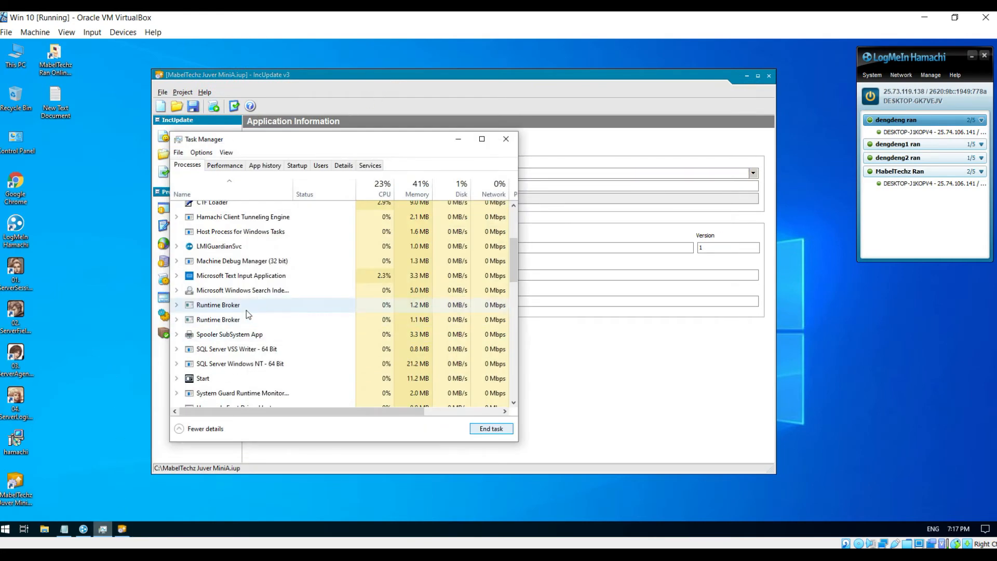
drag(512, 270, 512, 228)
drag(512, 302, 512, 386)
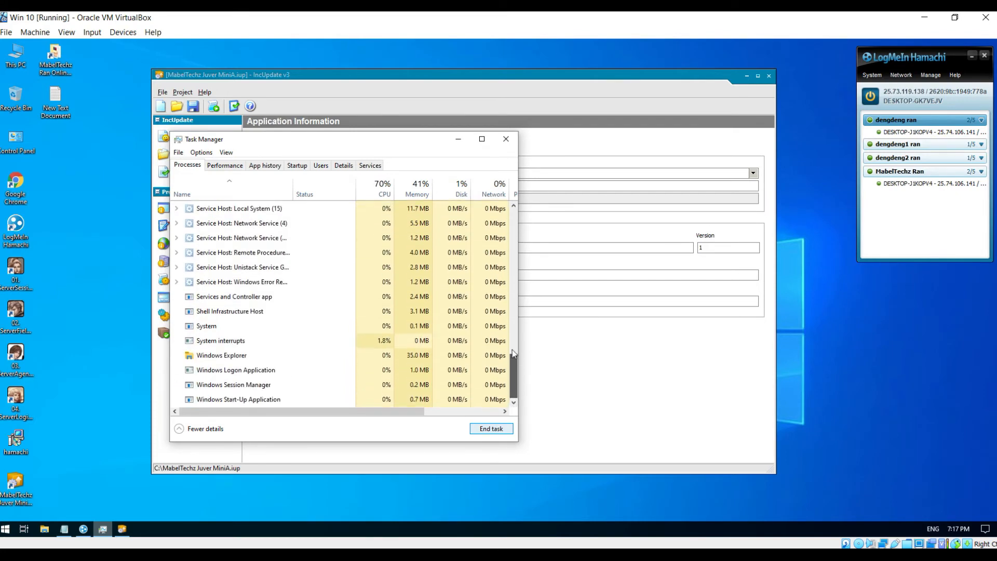
click(459, 139)
- Copy the Ran Online client folder's full path and close that folder
double_click(54, 60)
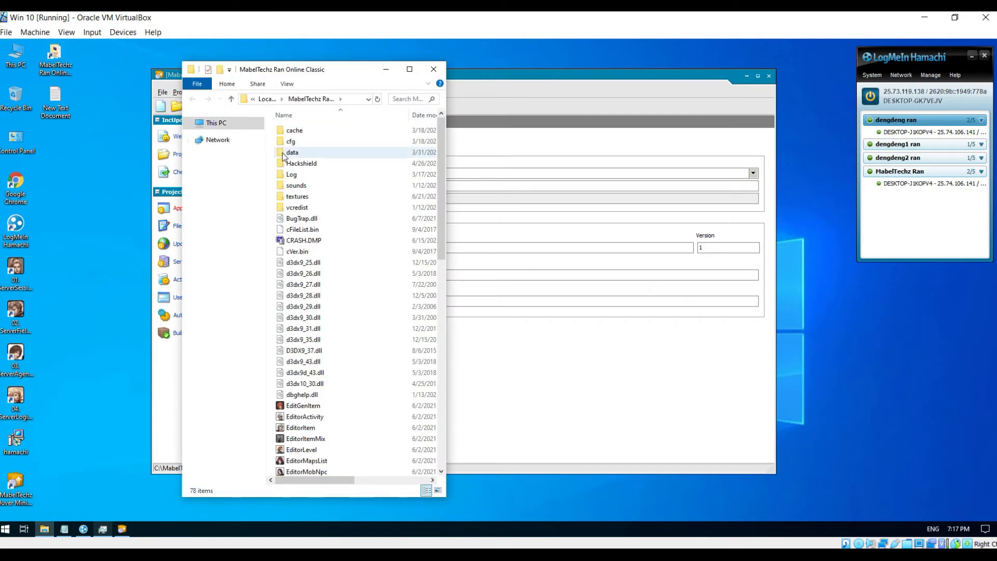
click(350, 99)
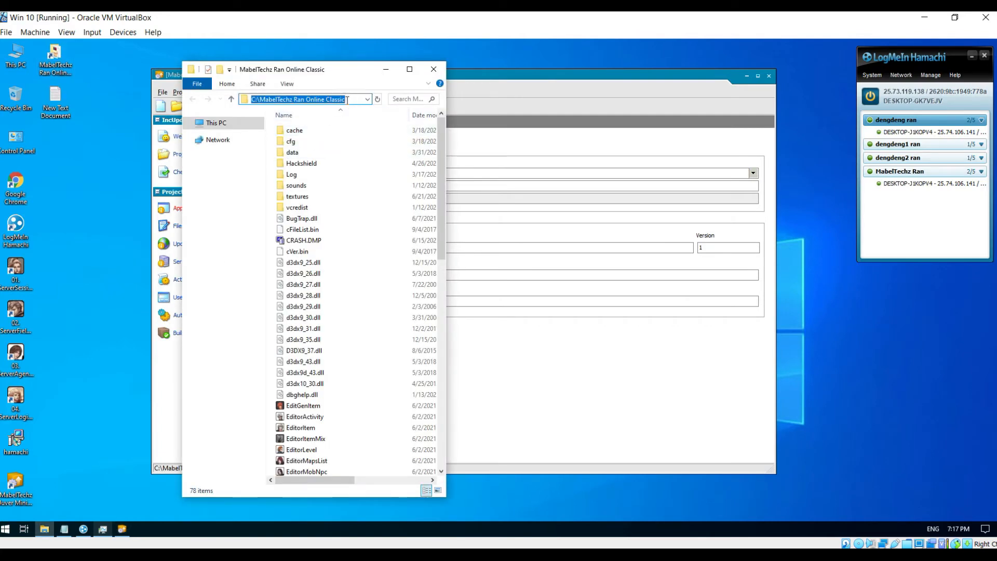
click(434, 69)
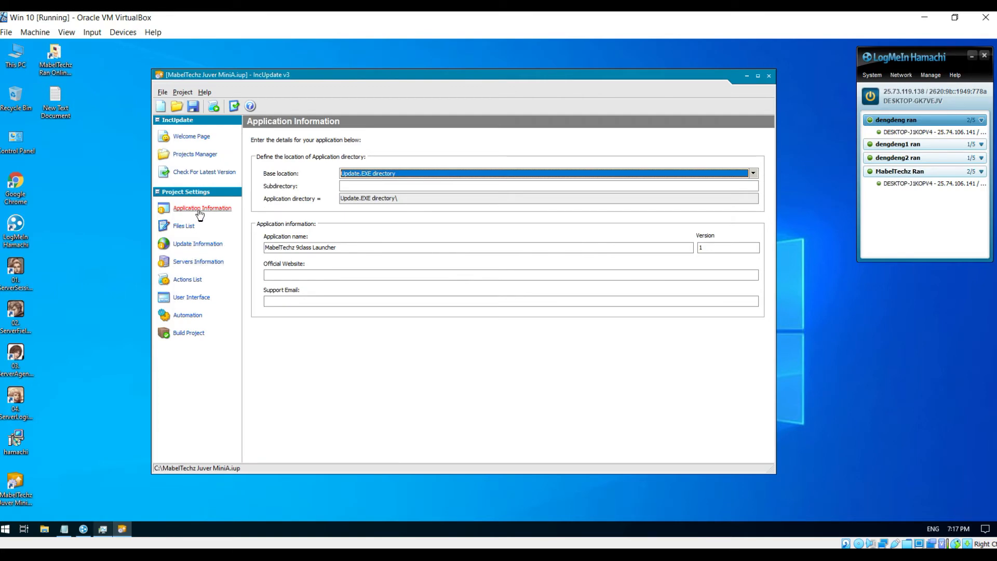
- Change the application name from MabelTechz 9class Launcher to MabelTechz 6class Launcher
click(300, 249)
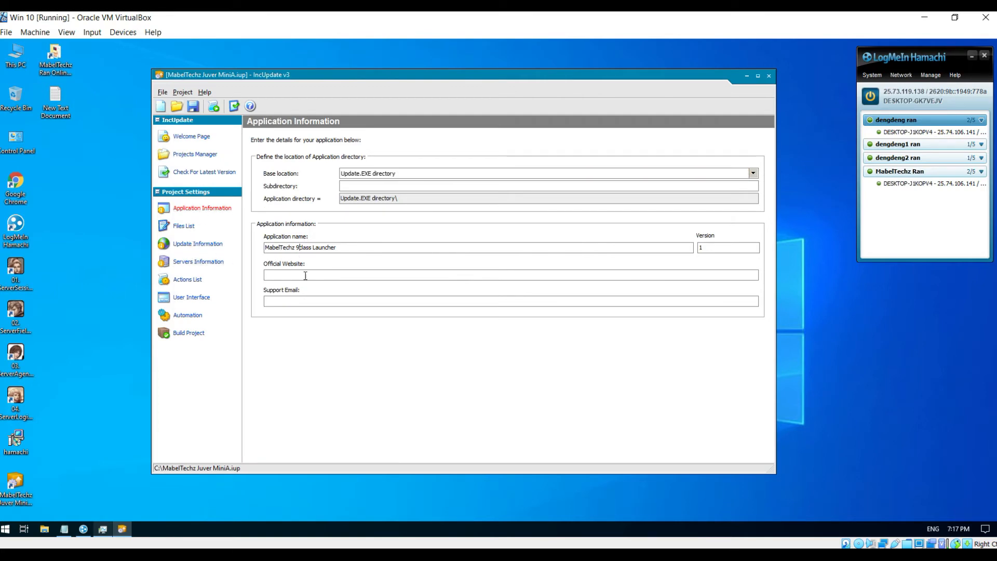
key(BackSpace)
text(6)
- On the Update Information page, change the updater filename to MabelTechz 6class Launcher.exe
click(193, 245)
click(340, 220)
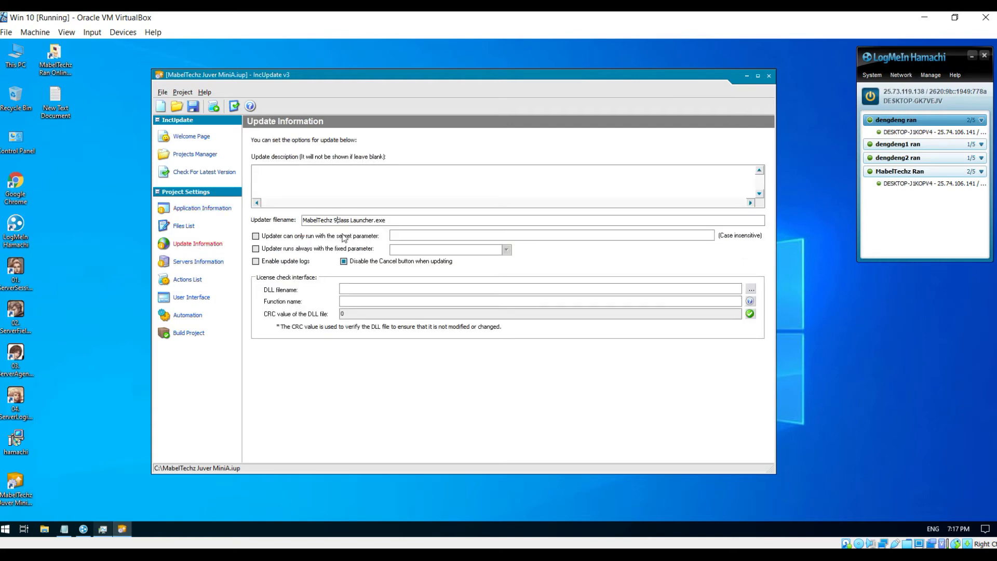
key(BackSpace)
text(6)
click(924, 17)
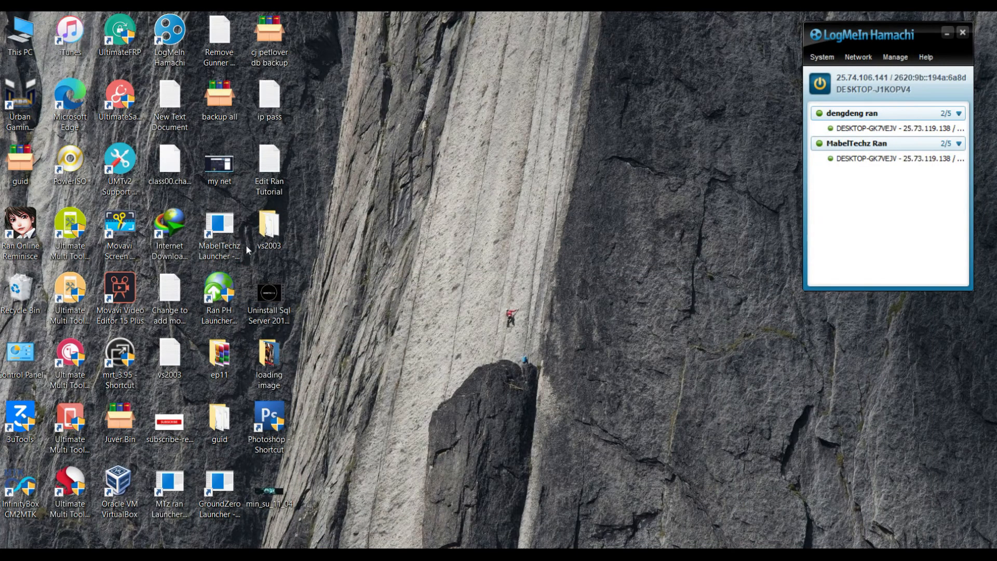
double_click(266, 361)
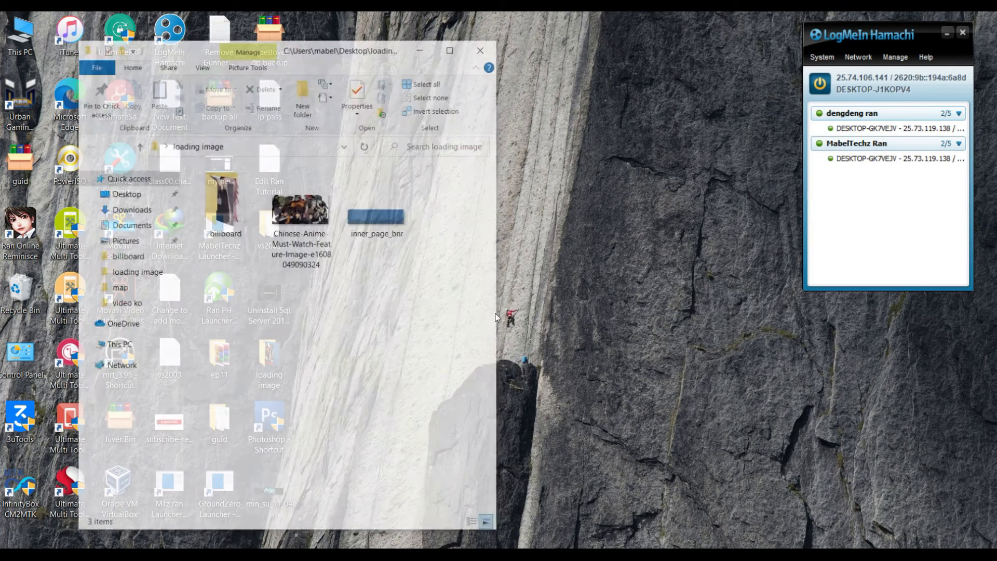
click(232, 208)
double_click(232, 208)
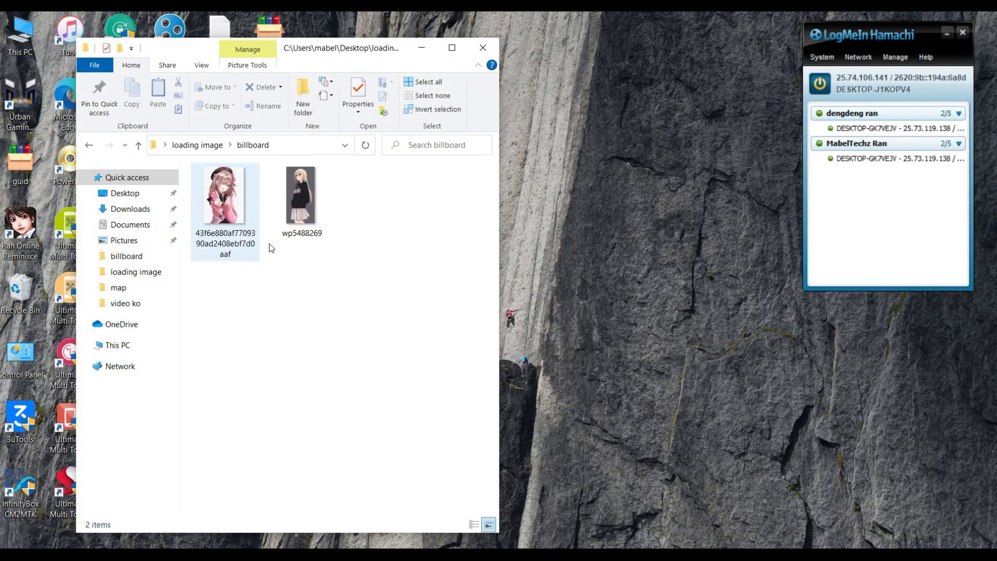
right_click(224, 209)
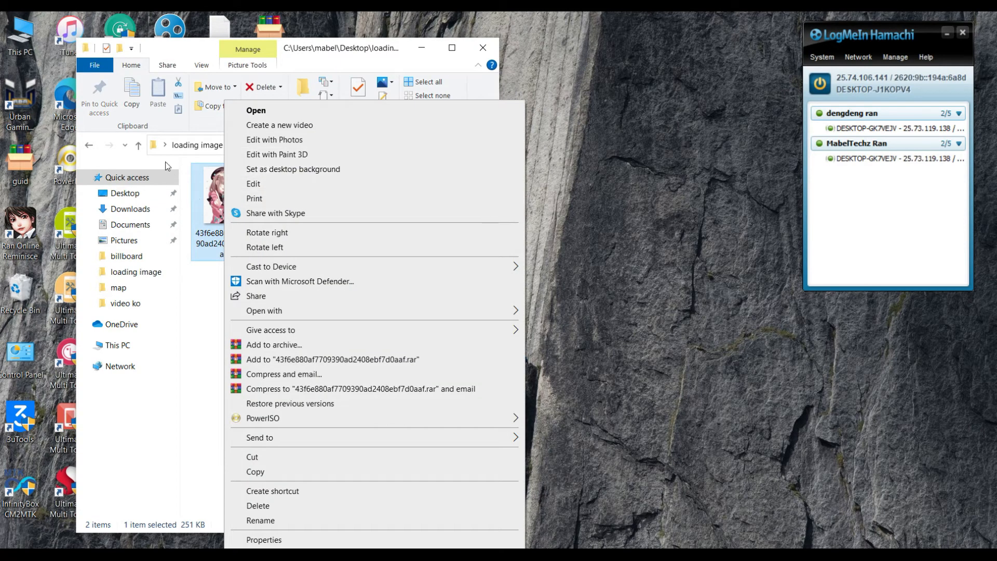
click(138, 146)
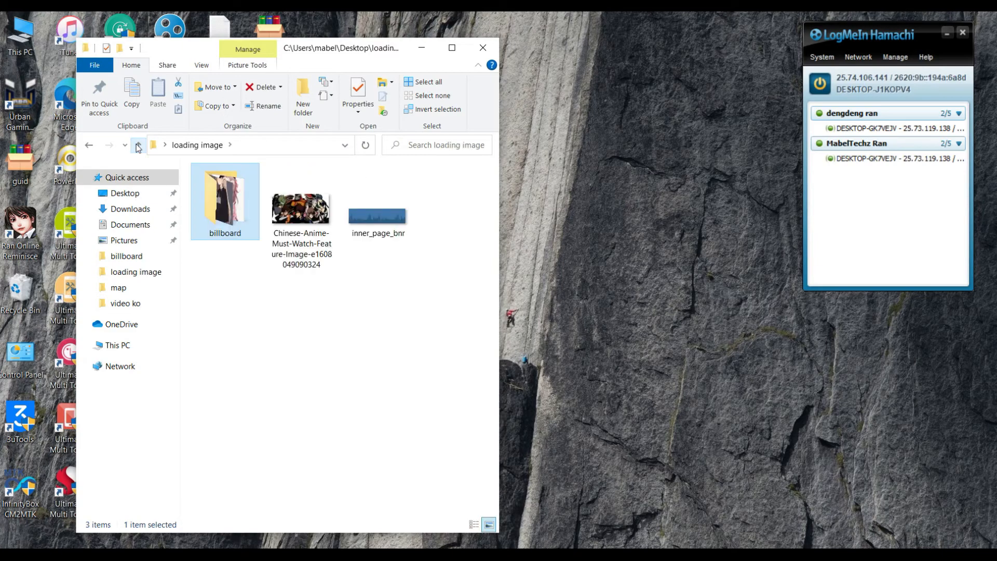
click(138, 145)
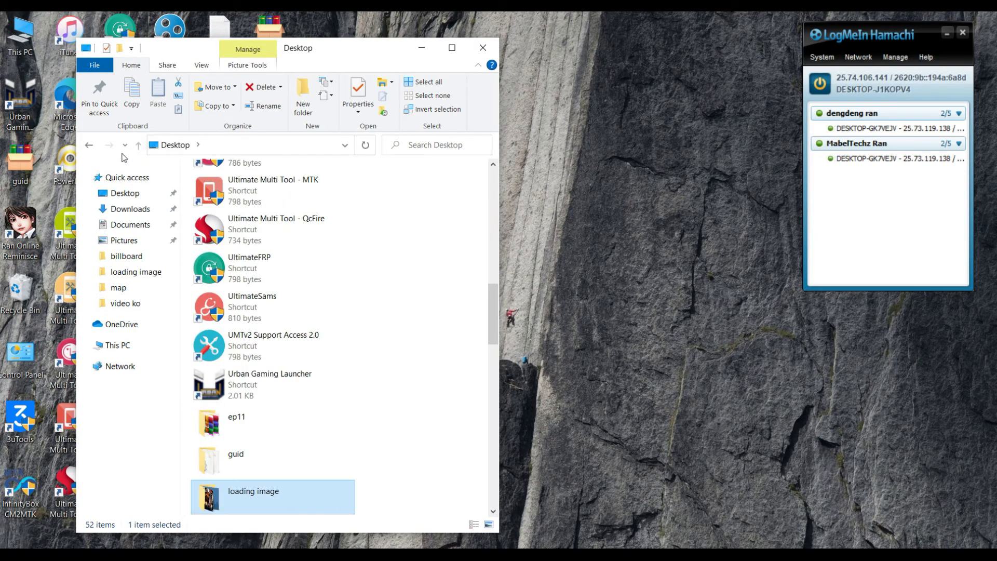
click(92, 150)
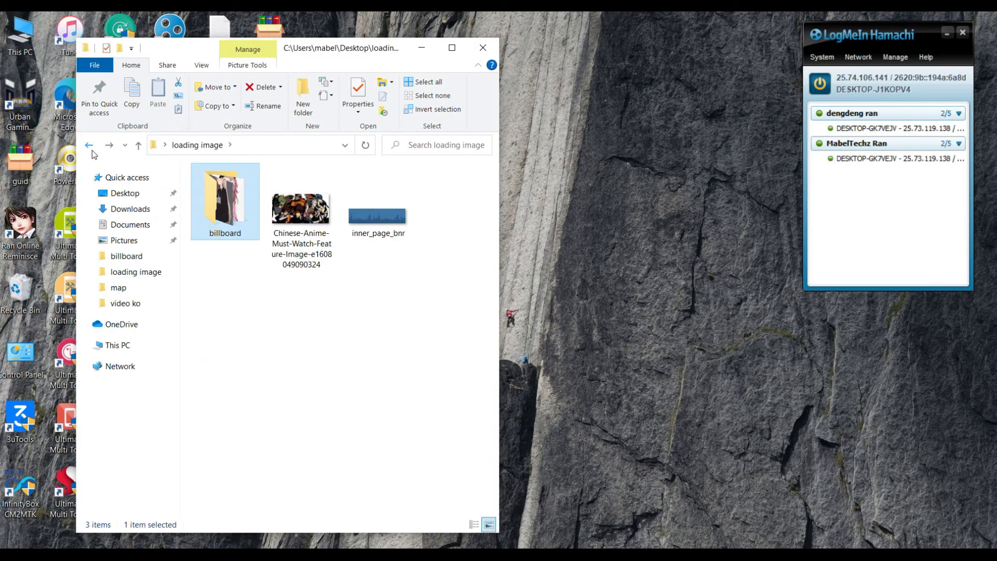
click(91, 150)
click(131, 209)
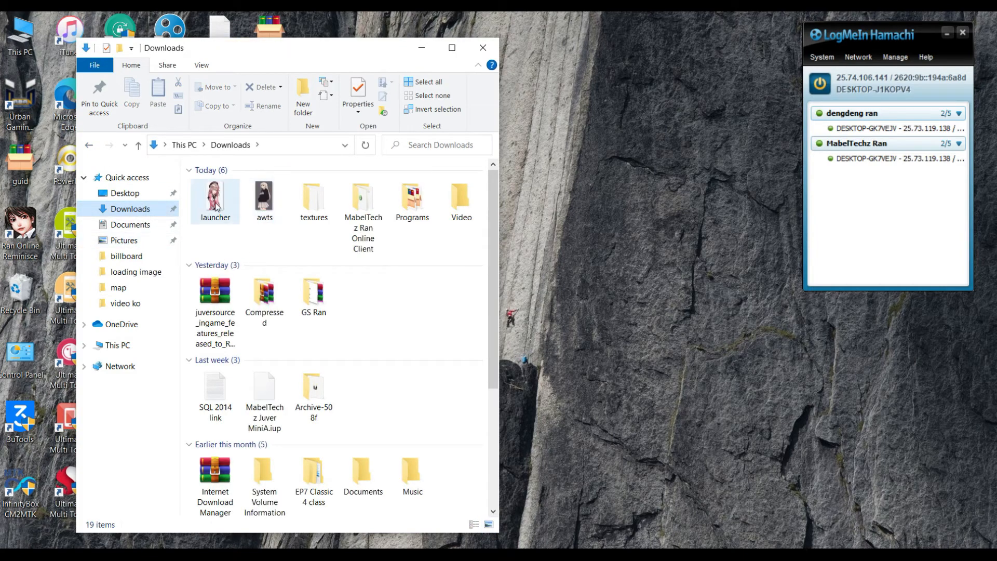
click(483, 48)
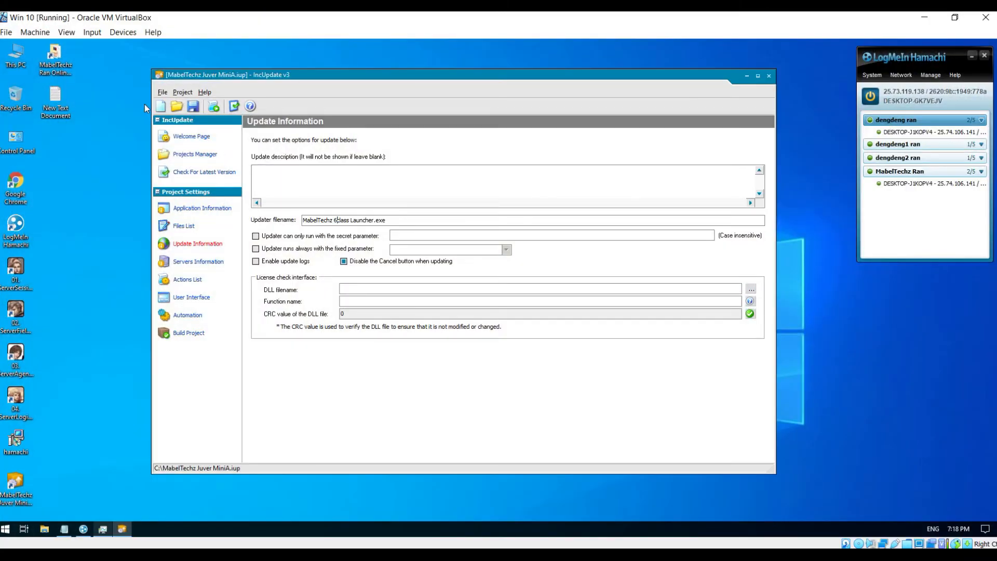
- Open the shared Downloads drive and Local Disk (C:) in side-by-side windows
double_click(19, 60)
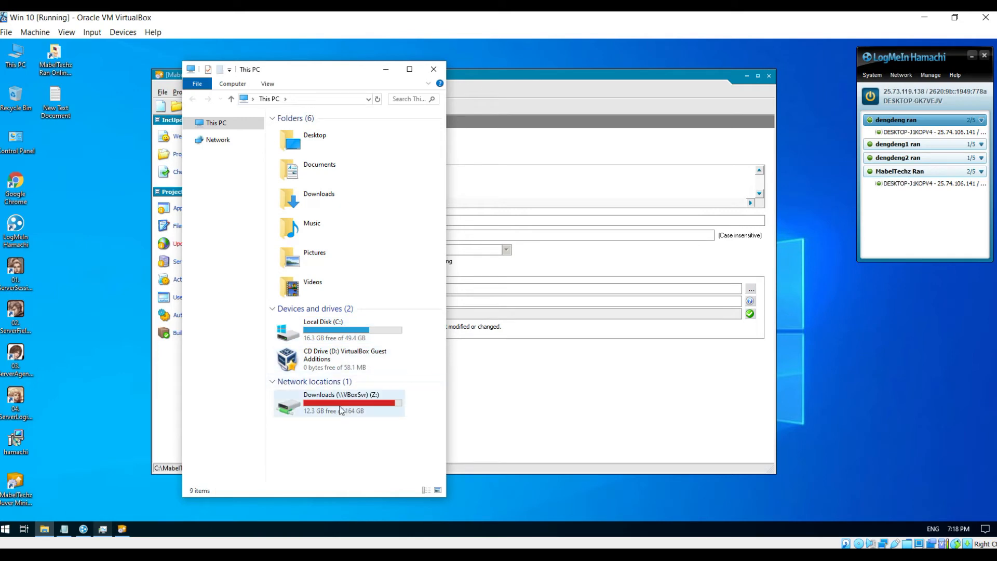
double_click(338, 406)
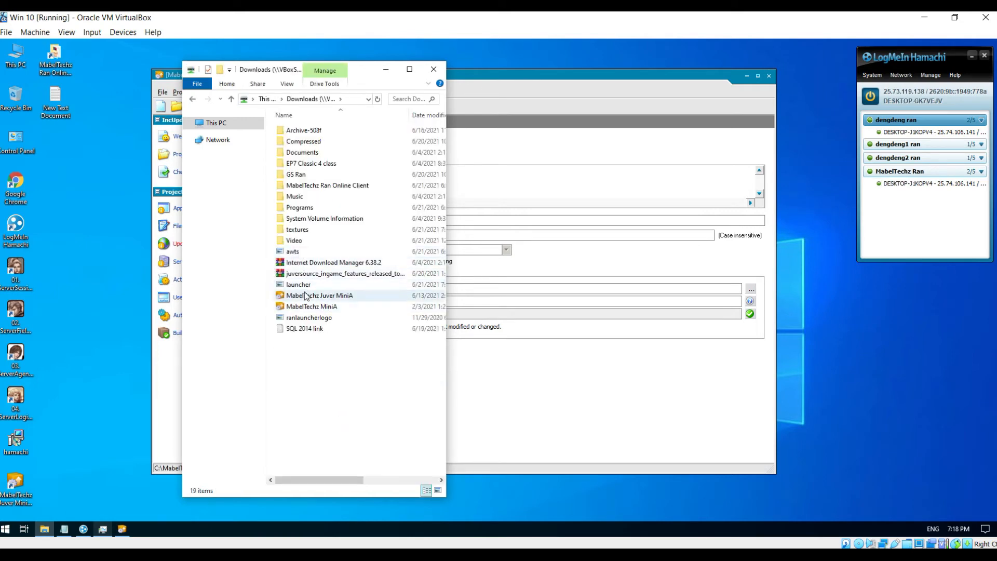
drag(352, 75, 608, 132)
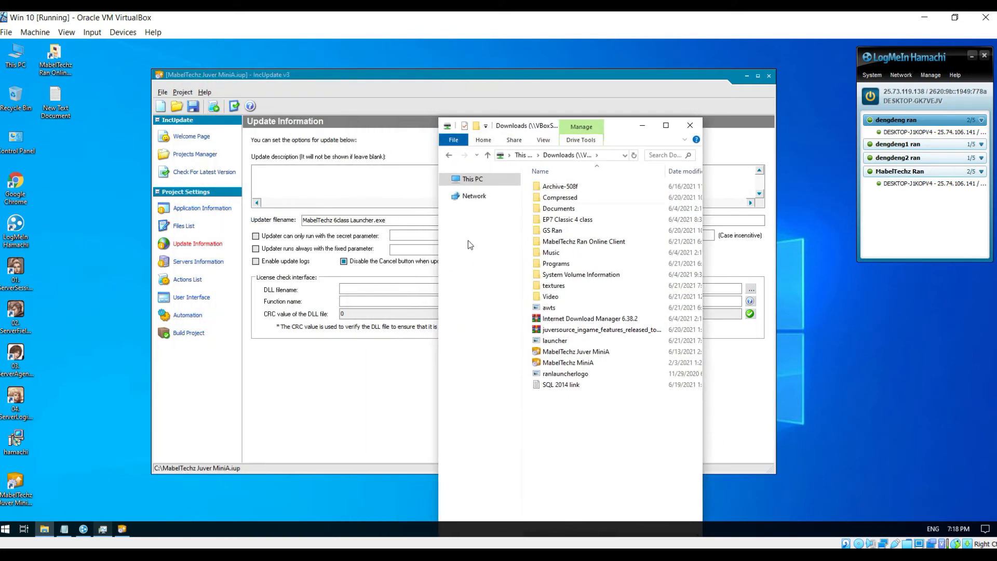
double_click(22, 61)
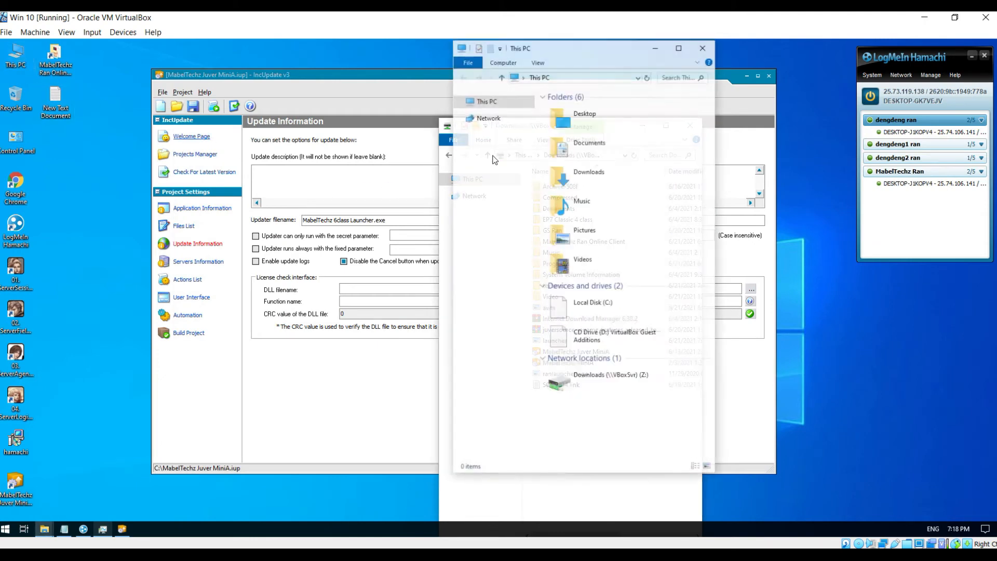
drag(595, 49, 232, 68)
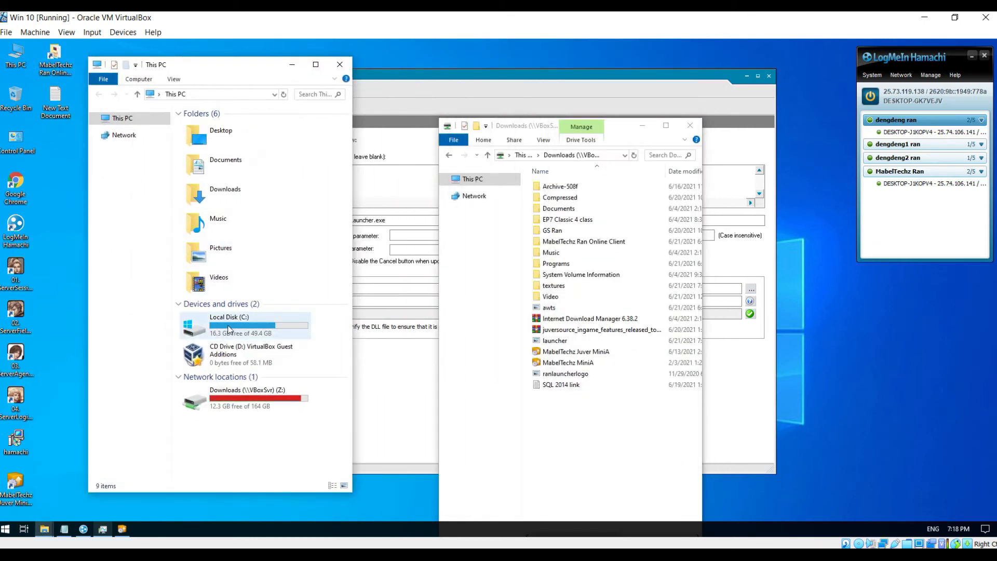
double_click(223, 325)
- Copy the launcher image onto C: with administrator permission, then close both windows
drag(540, 341, 268, 374)
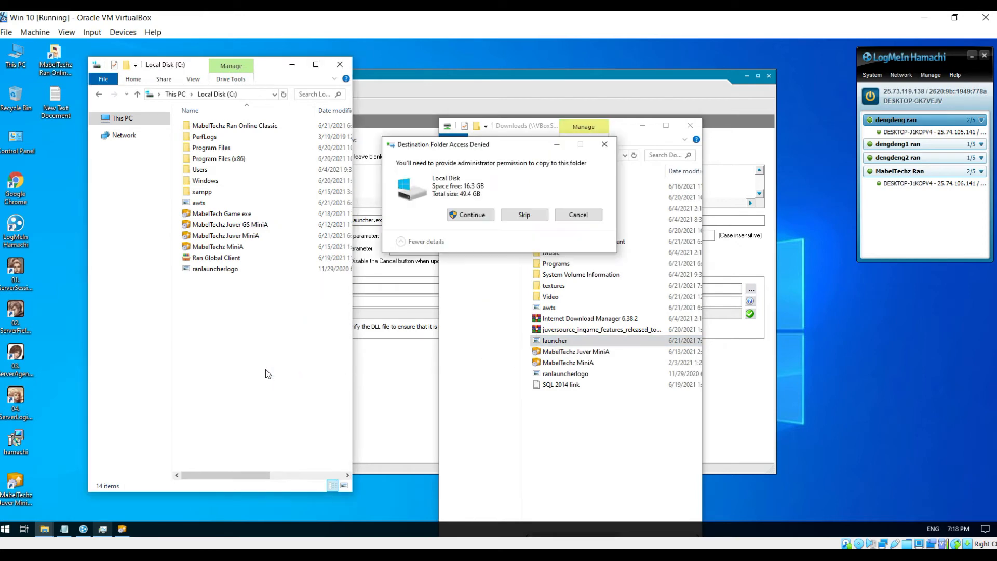
click(482, 216)
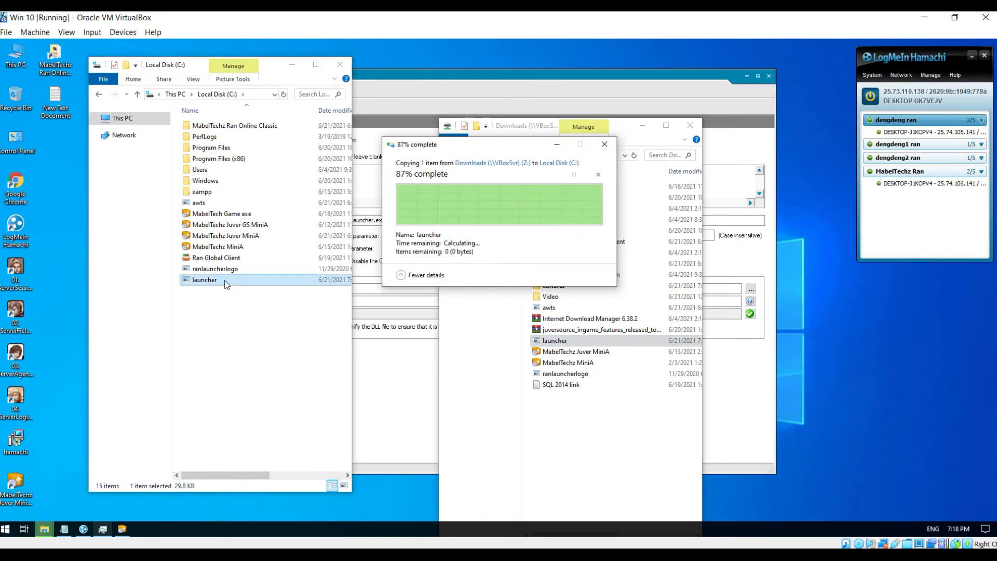
click(690, 126)
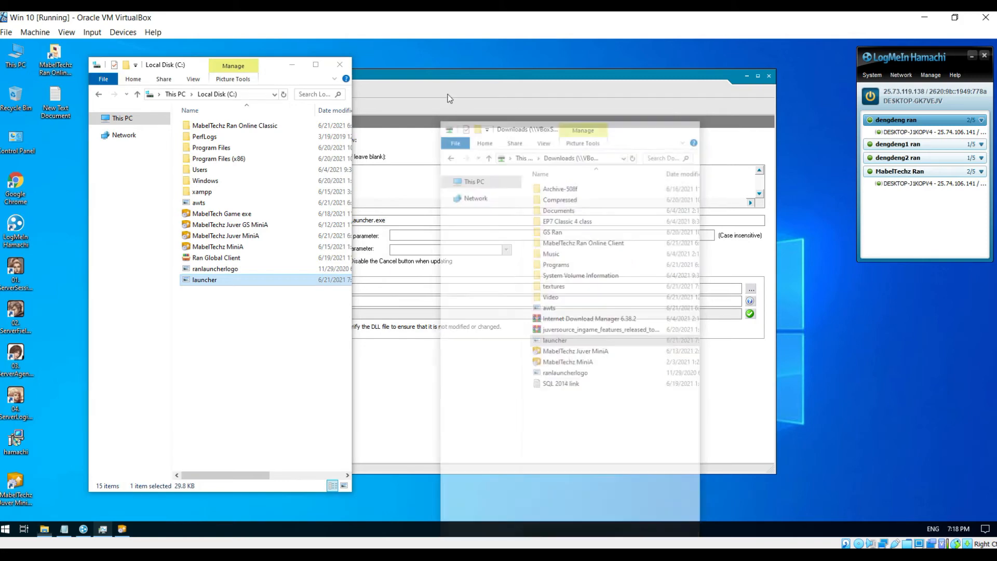
click(339, 65)
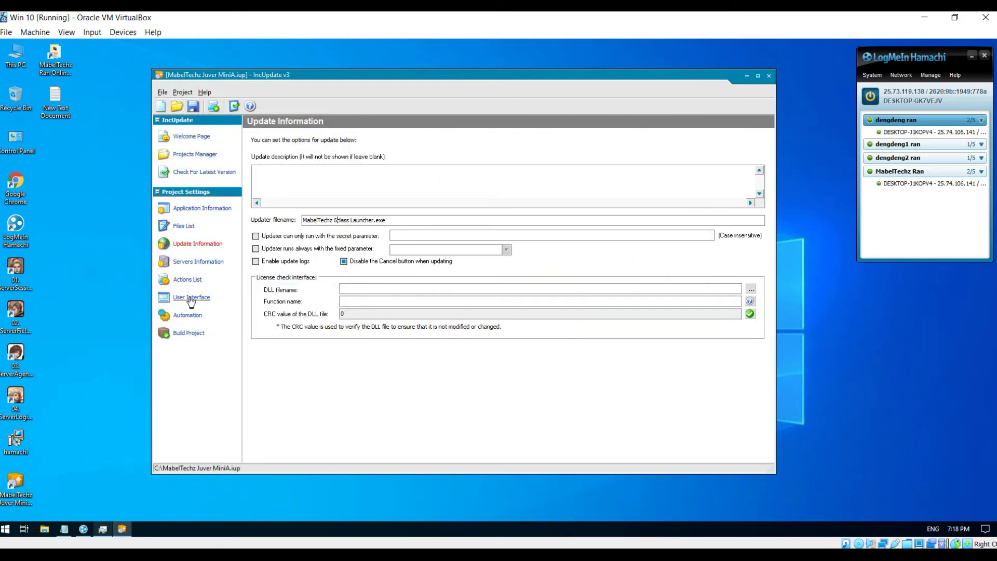
- Set C:\launcher.jpg as the image for the welcome and select servers steps
click(183, 301)
click(752, 197)
double_click(429, 263)
click(752, 210)
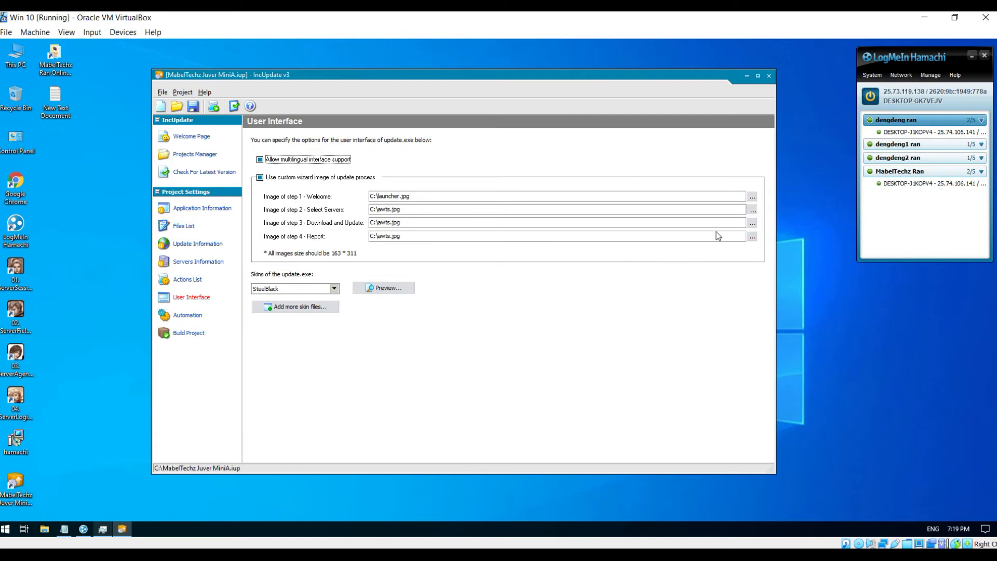
click(437, 263)
key(Return)
- Use launcher.jpg for the download and report steps, then show the Files List page
click(752, 223)
click(424, 254)
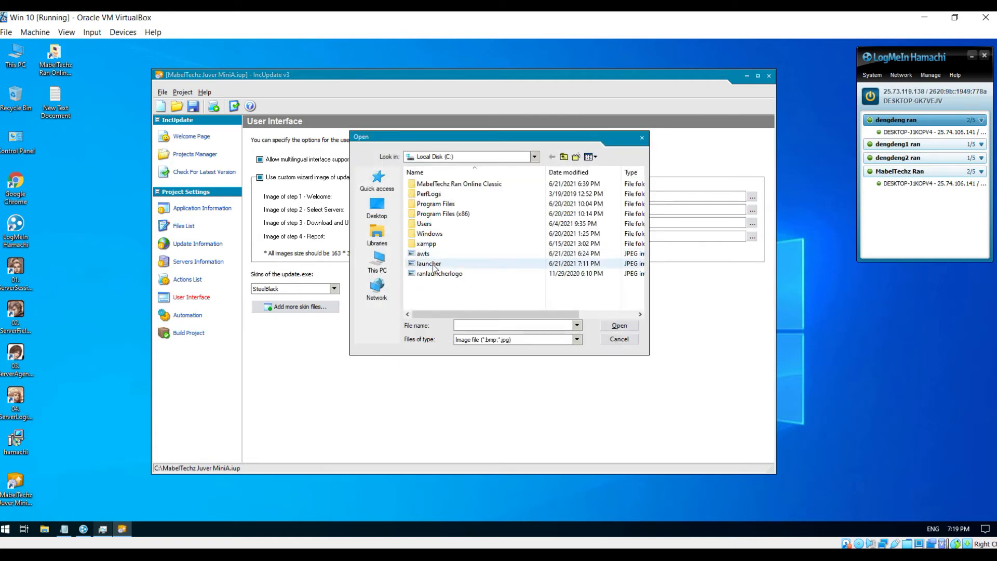
key(Return)
click(752, 237)
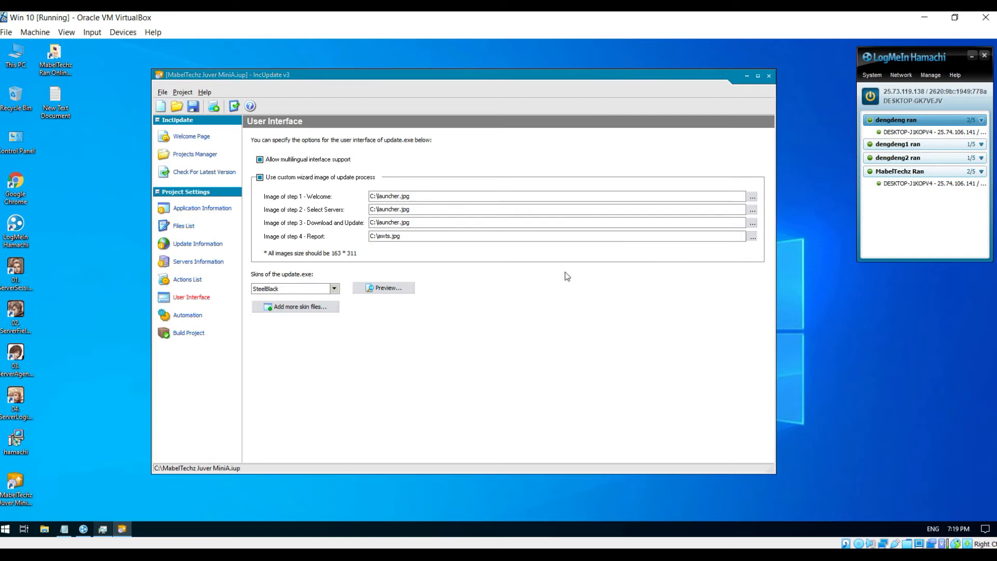
click(438, 266)
key(Return)
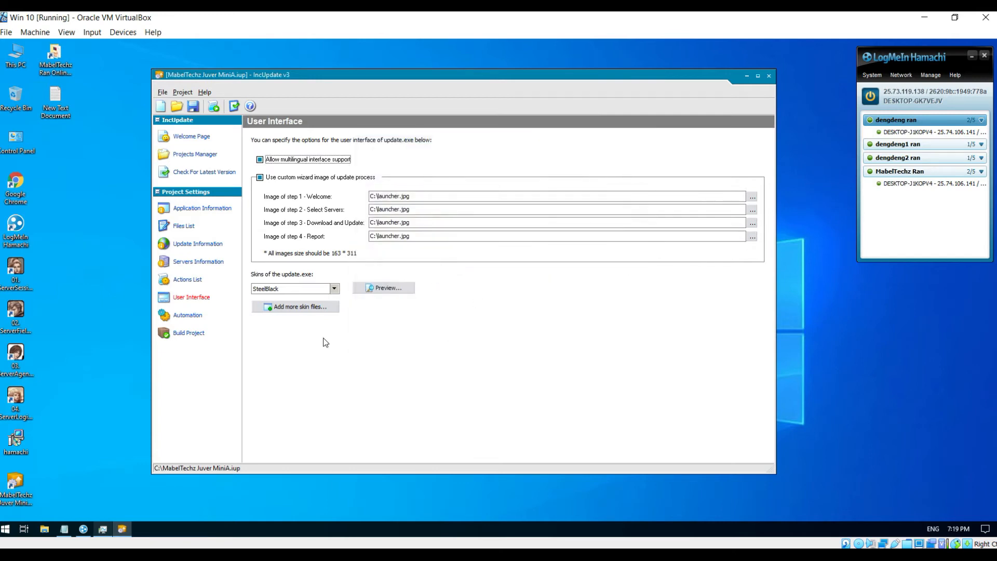
click(182, 228)
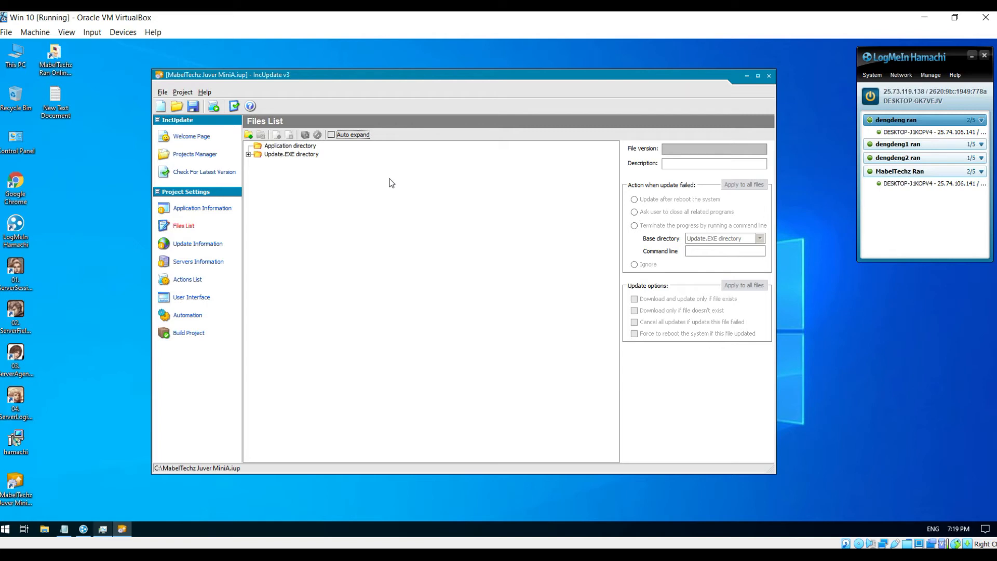
- Start a new directory based on Update.EXE directory, ready to name the 'data' subdirectory
click(249, 135)
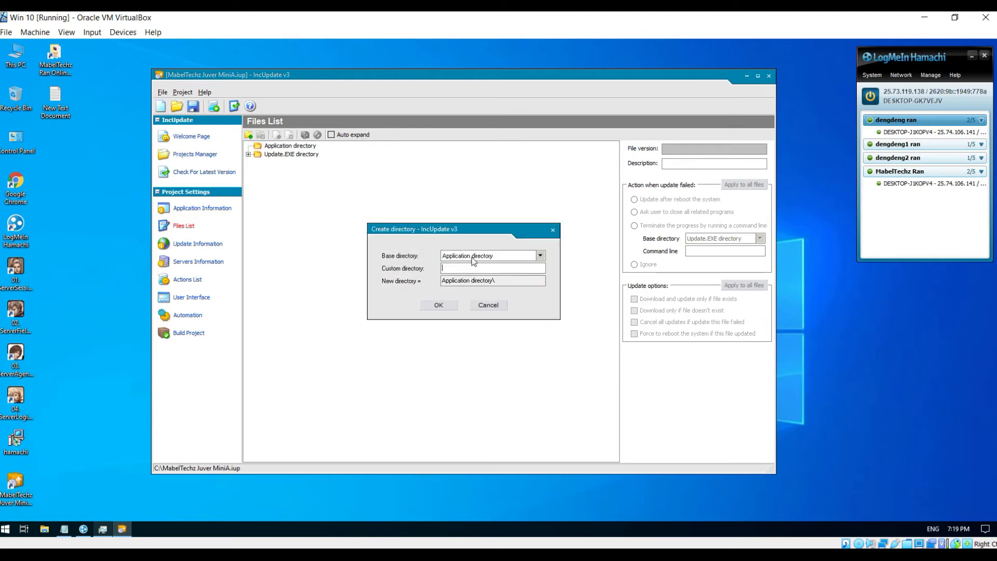
click(541, 256)
click(541, 268)
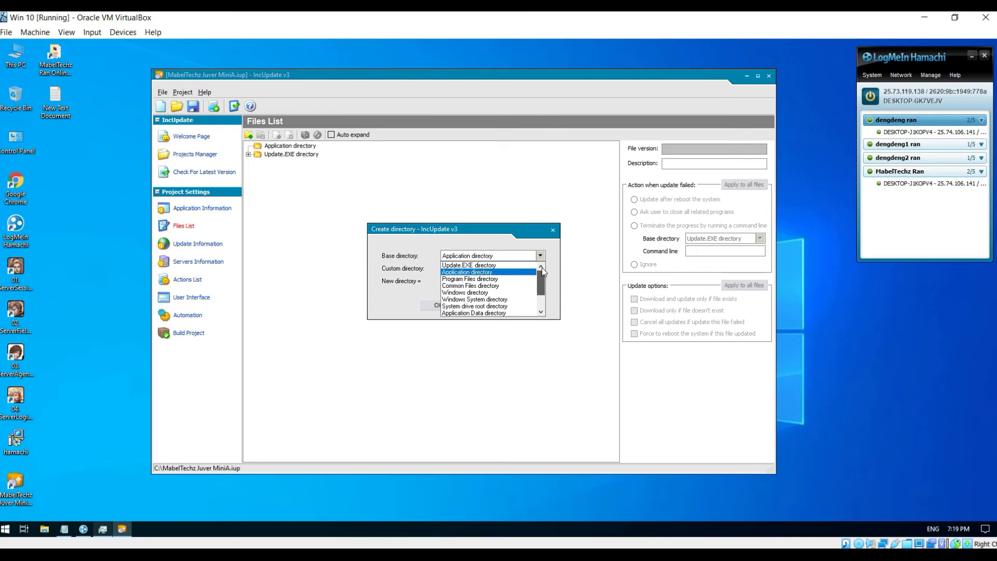
click(481, 265)
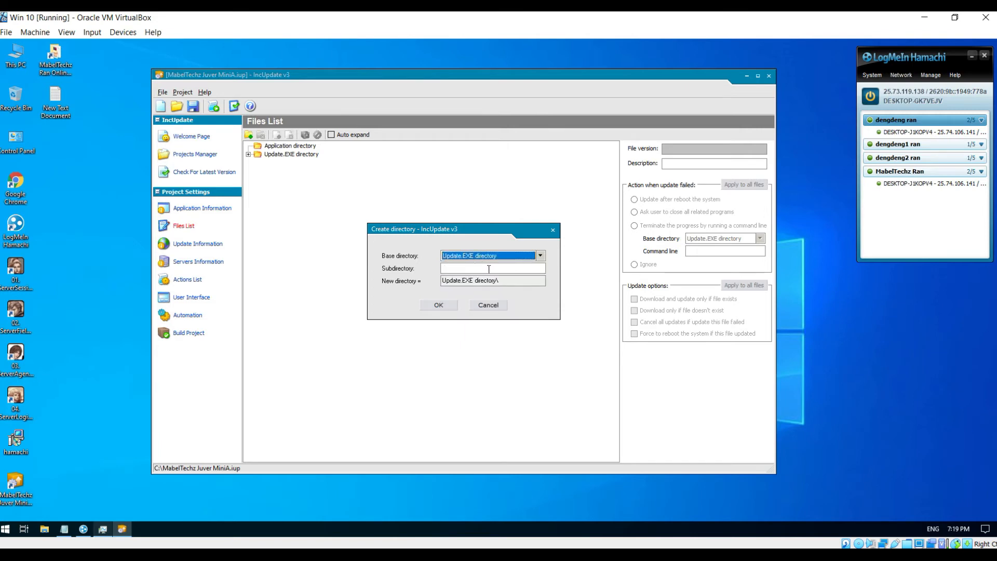
click(488, 269)
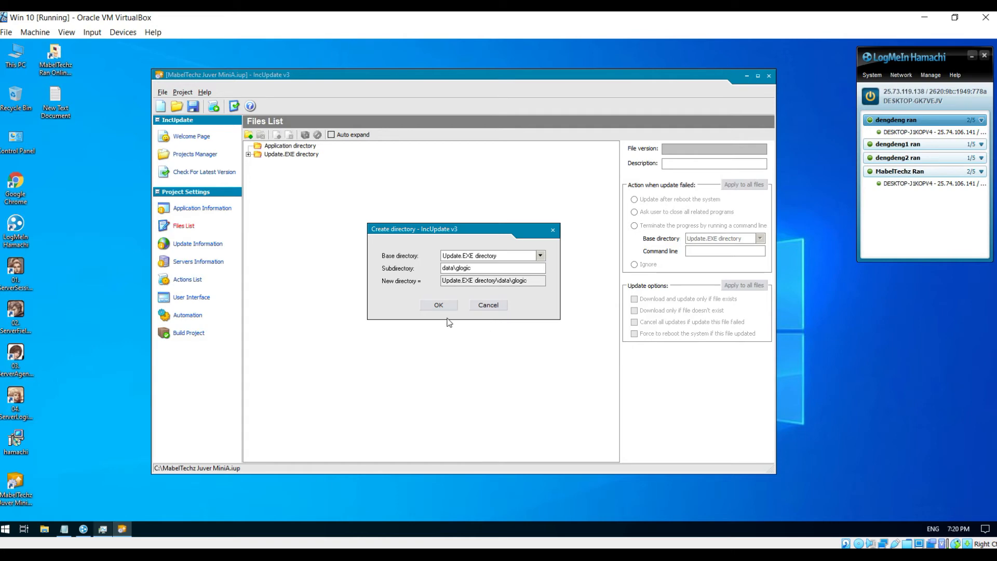
- Create the Update.EXE directory\data\glogic folder entry and select it to add files
click(438, 305)
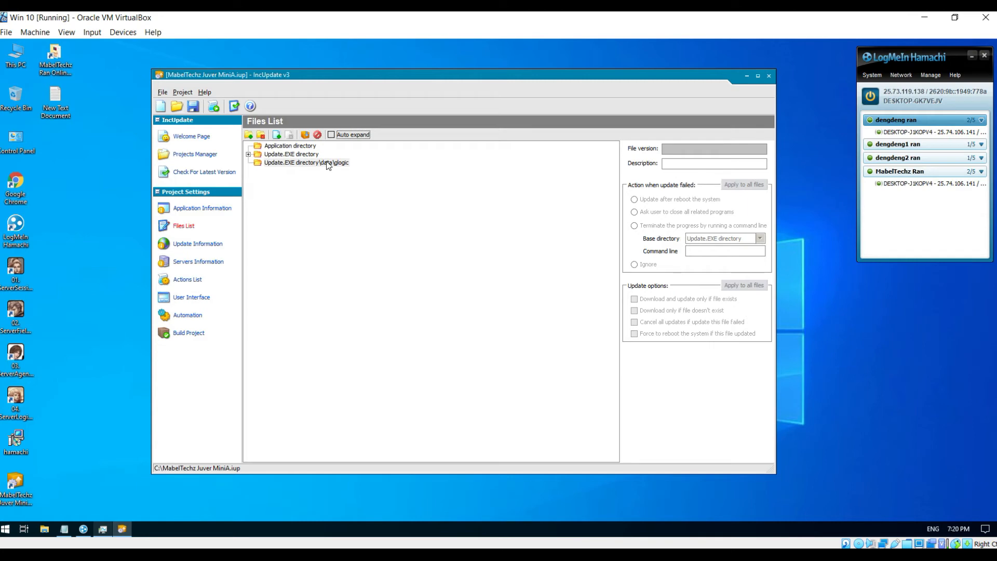
click(278, 138)
click(287, 163)
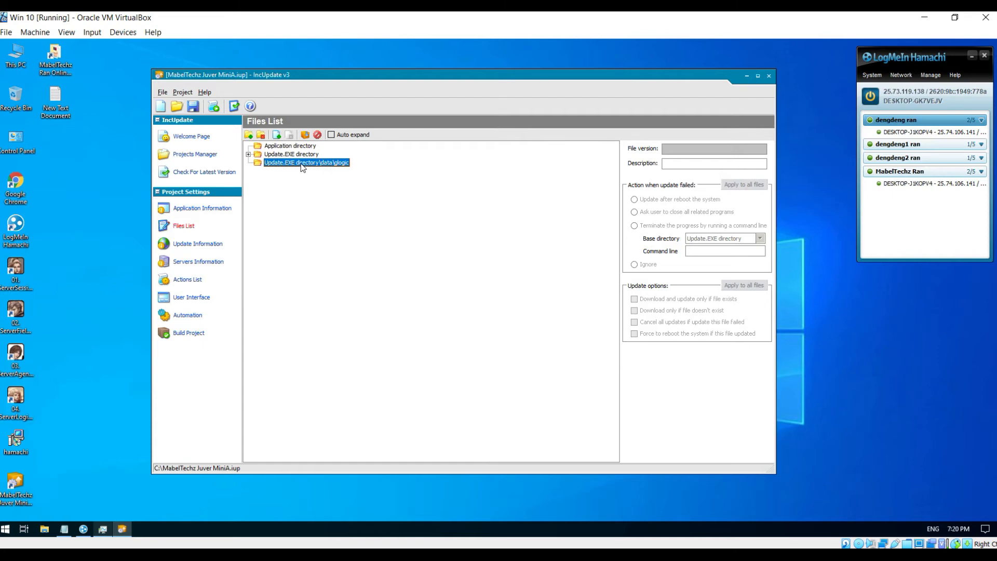
right_click(301, 164)
click(289, 173)
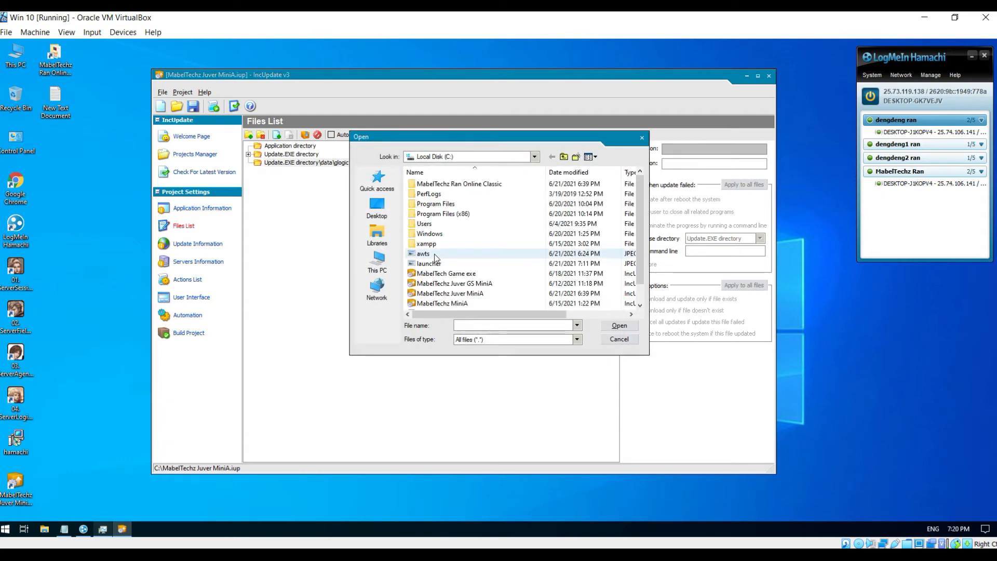
- Add Item.isf and ItemStrtable.txt from the client's data\glogic folder to the glogic entry
double_click(463, 186)
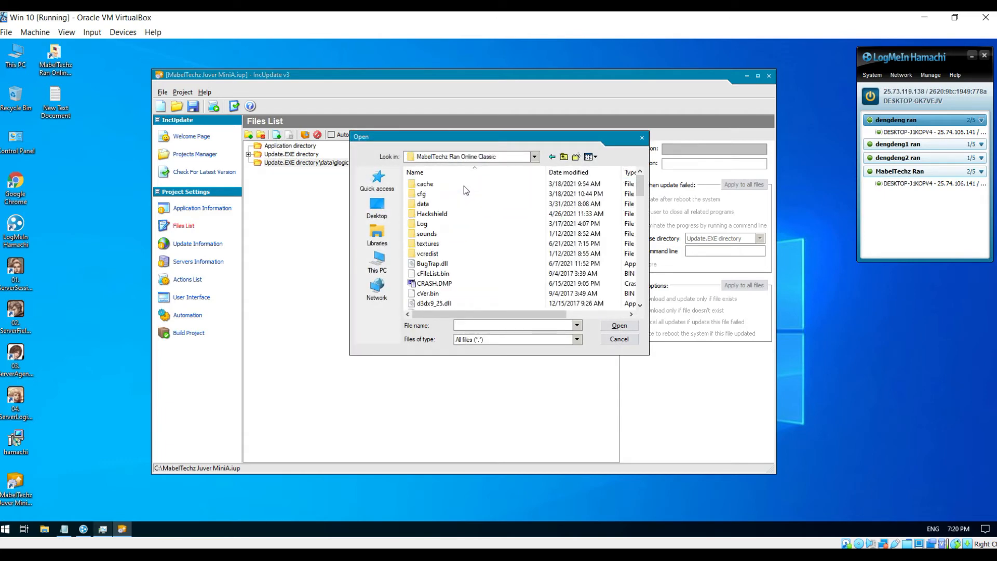
double_click(423, 203)
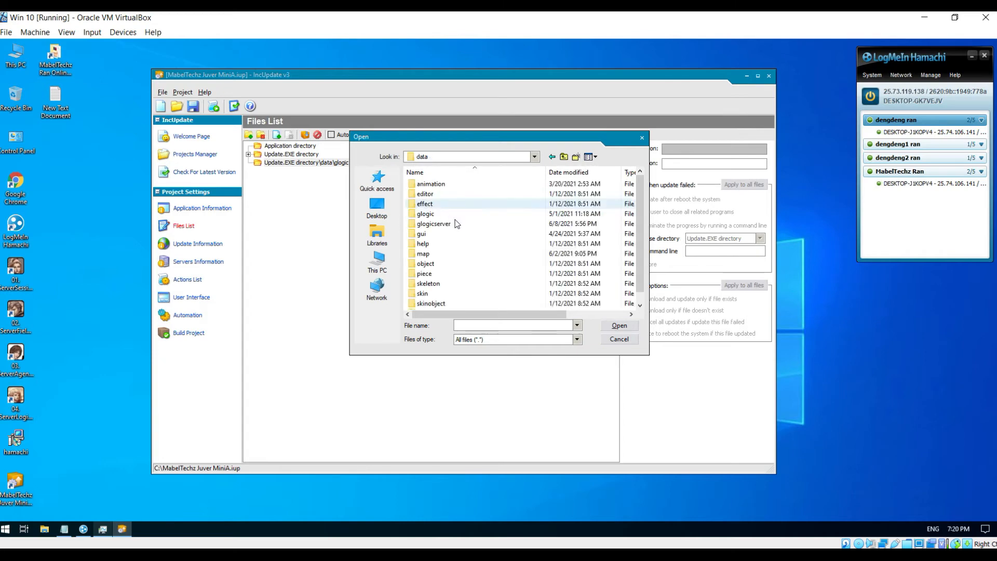
double_click(425, 214)
click(447, 243)
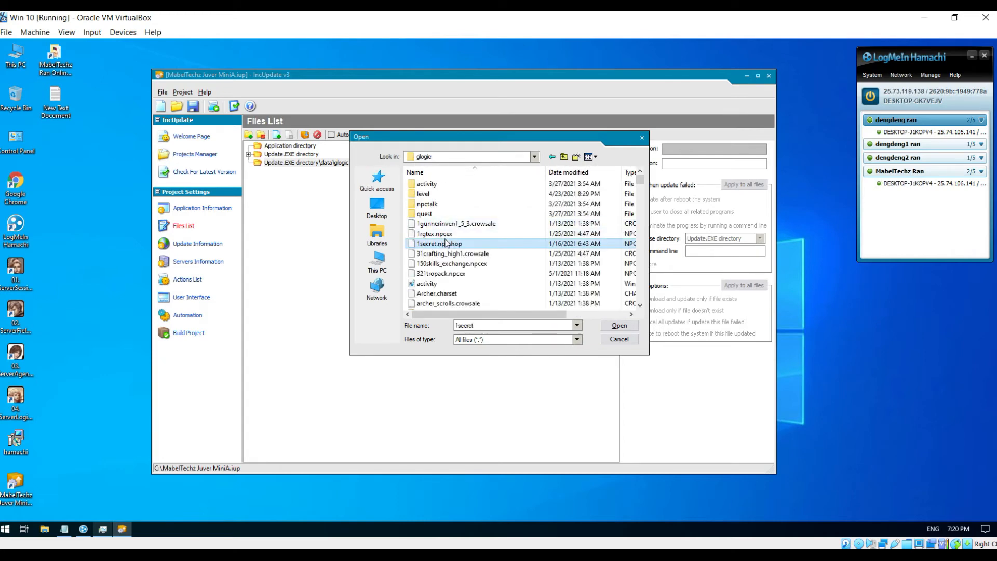
scroll(445, 242, down, 15)
click(443, 184)
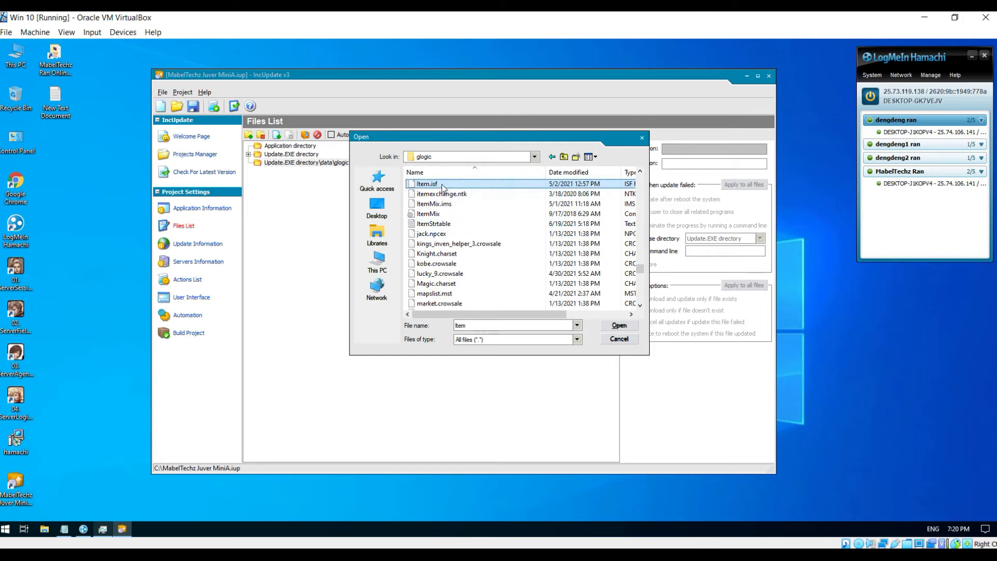
ctrl+click(442, 224)
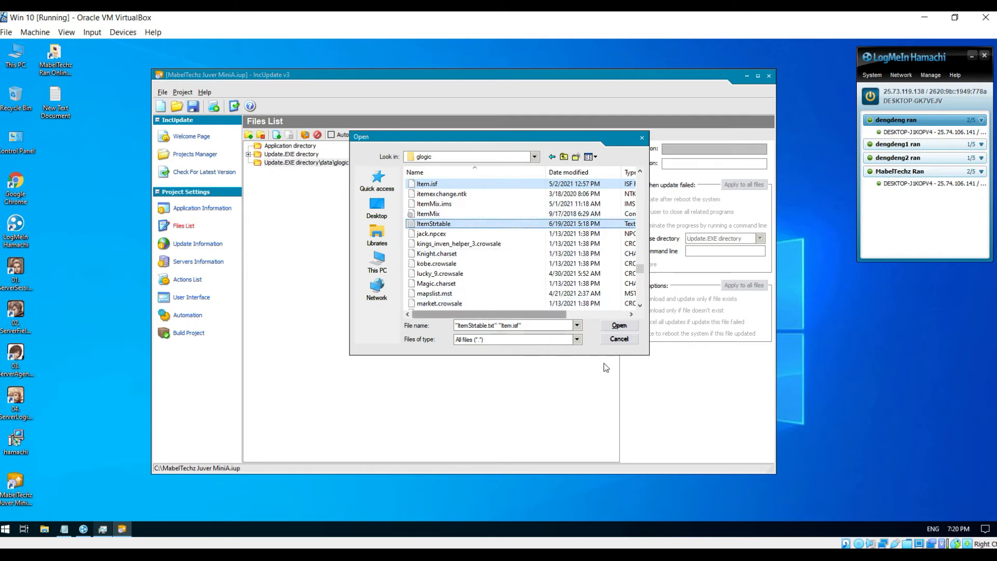
click(621, 328)
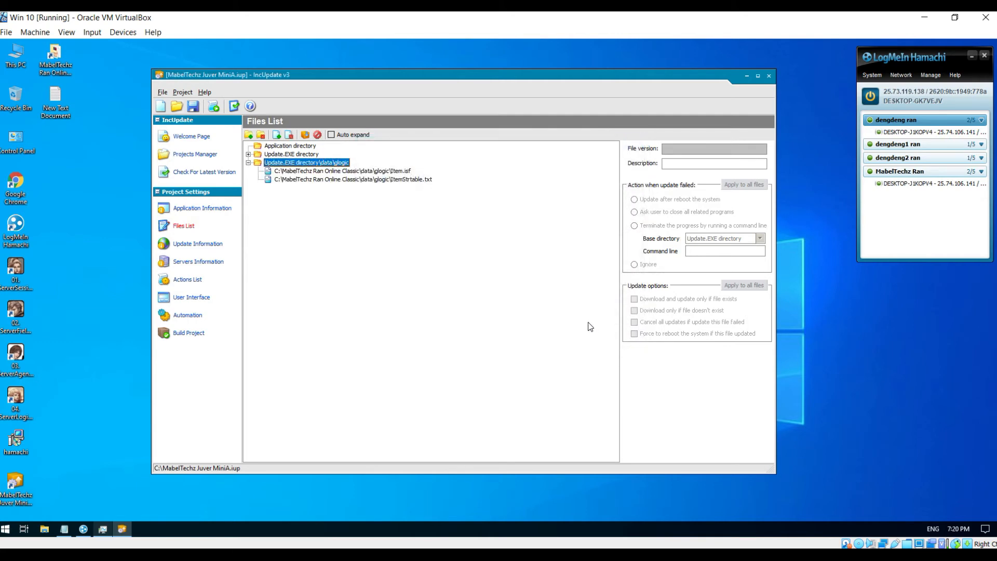
- Add crow.mnsf and CrowStrTable.txt to the glogic entry as well
click(276, 135)
click(450, 227)
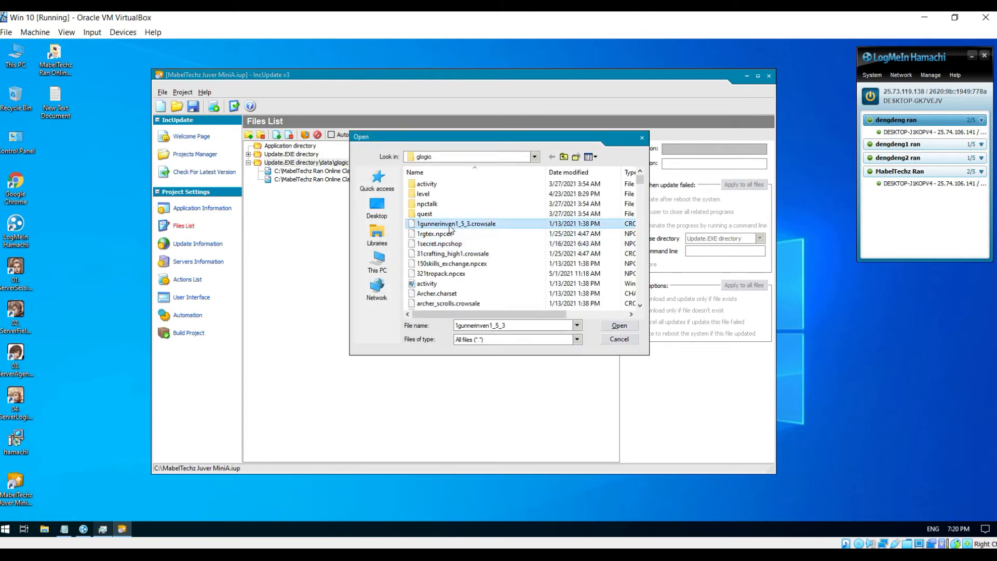
text(crafting_high1)
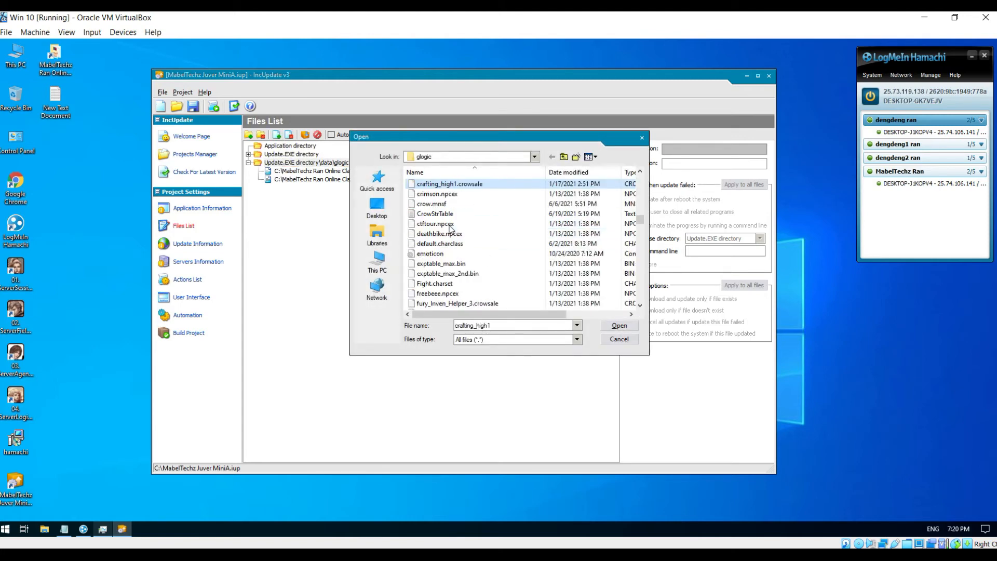
click(463, 204)
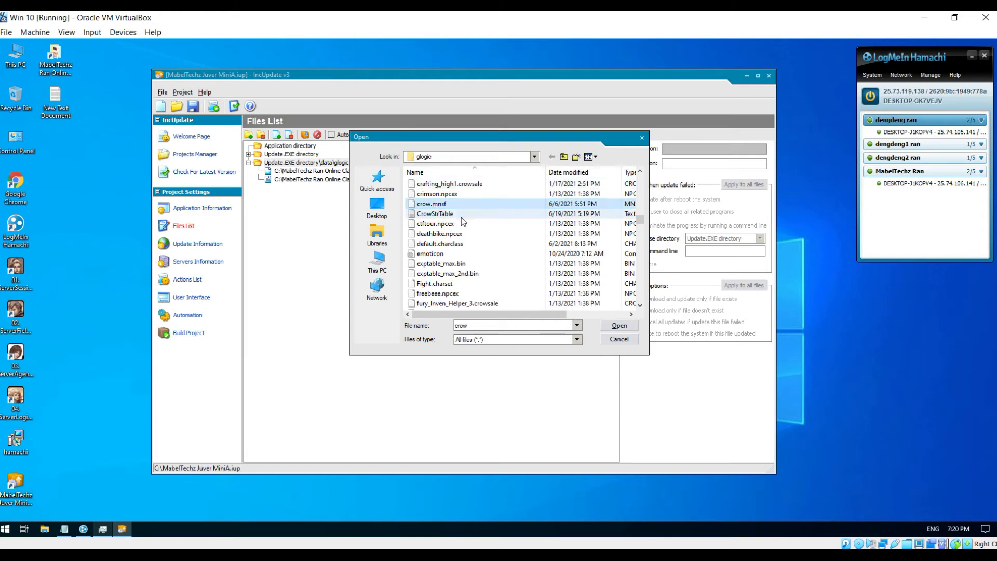
ctrl+click(441, 217)
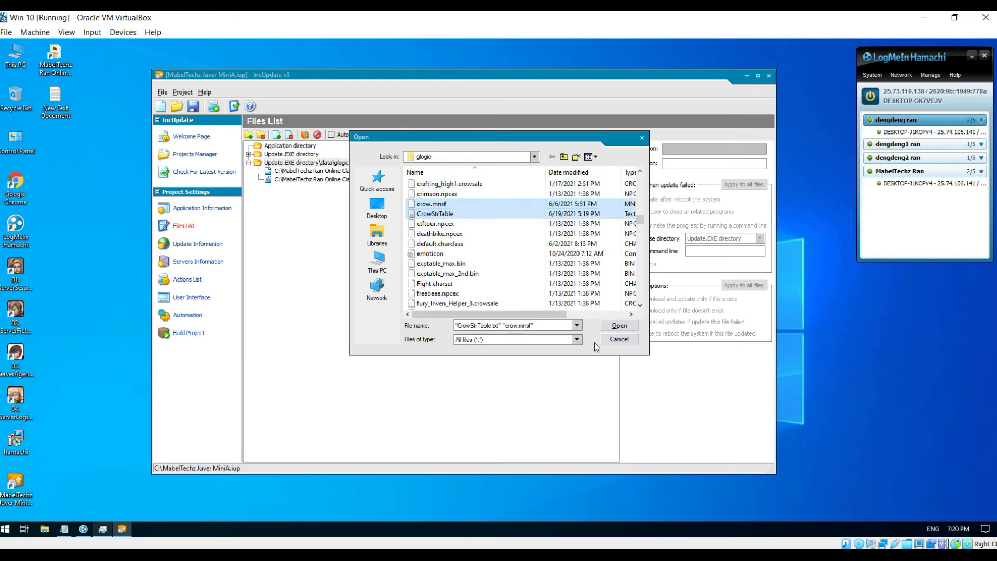
click(614, 327)
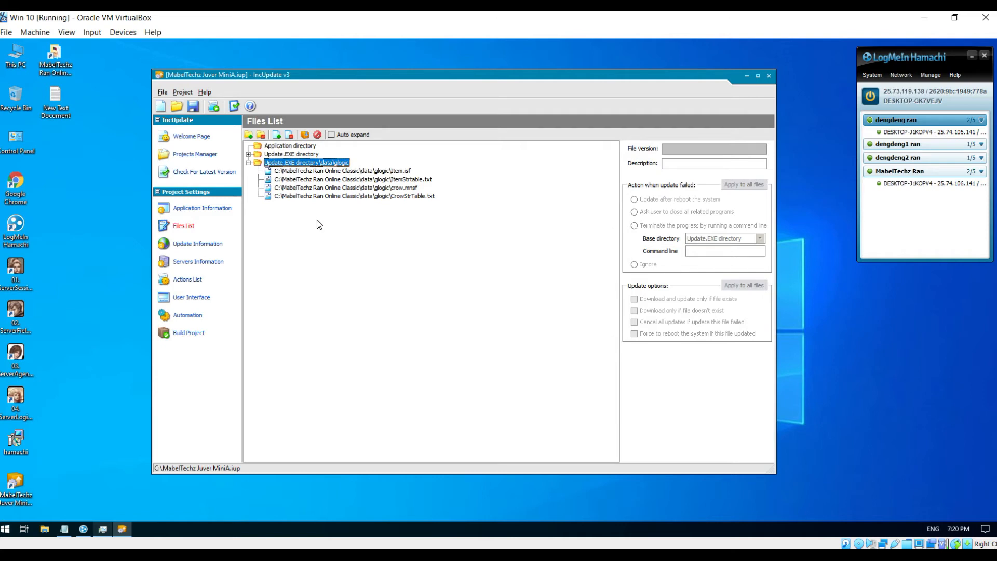
click(249, 136)
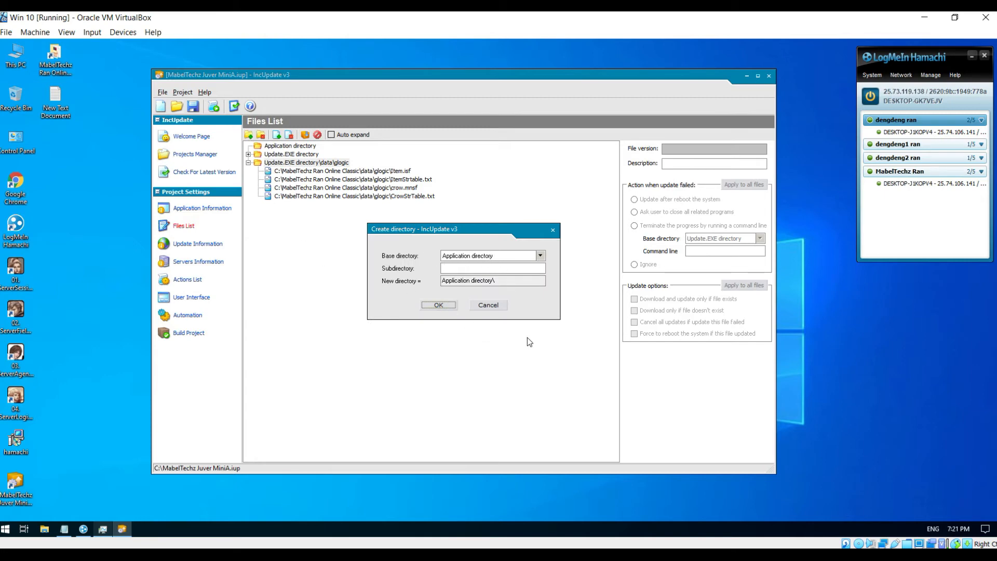
- Enter textures\map as the subdirectory under Application directory and confirm the new entry
click(509, 267)
click(438, 307)
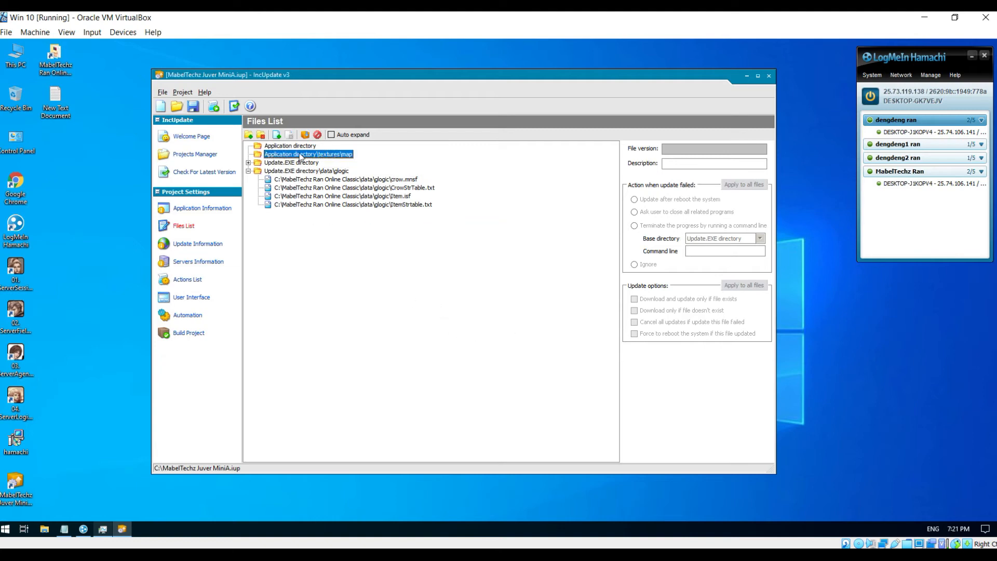
- Browse the file picker to the client's textures\map folder
click(277, 135)
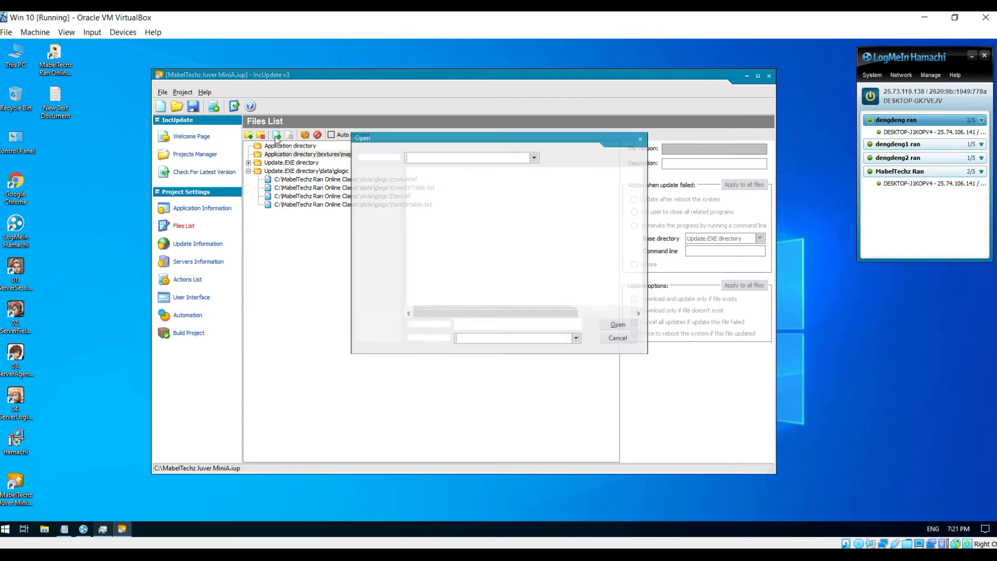
click(534, 157)
click(534, 158)
click(534, 157)
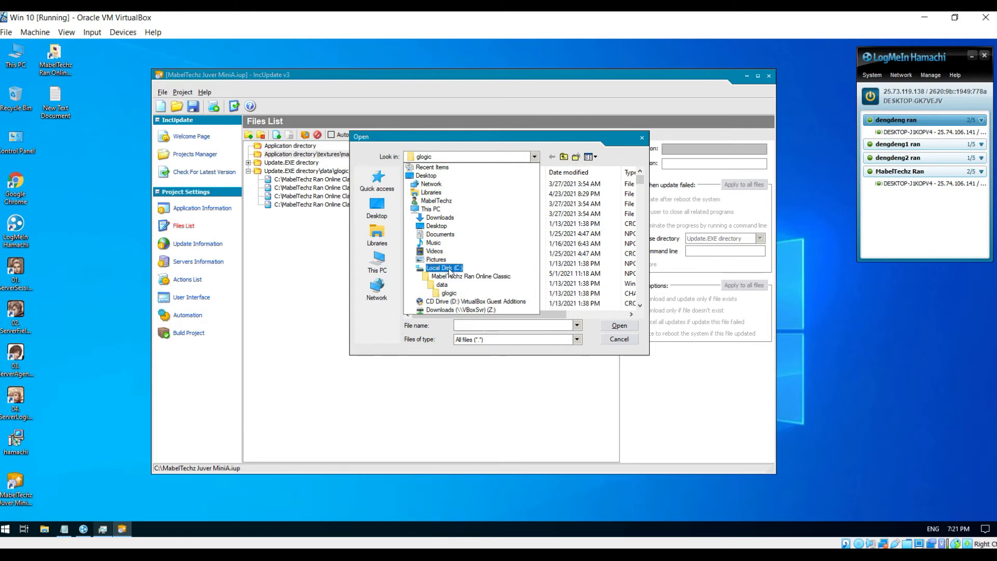
click(451, 277)
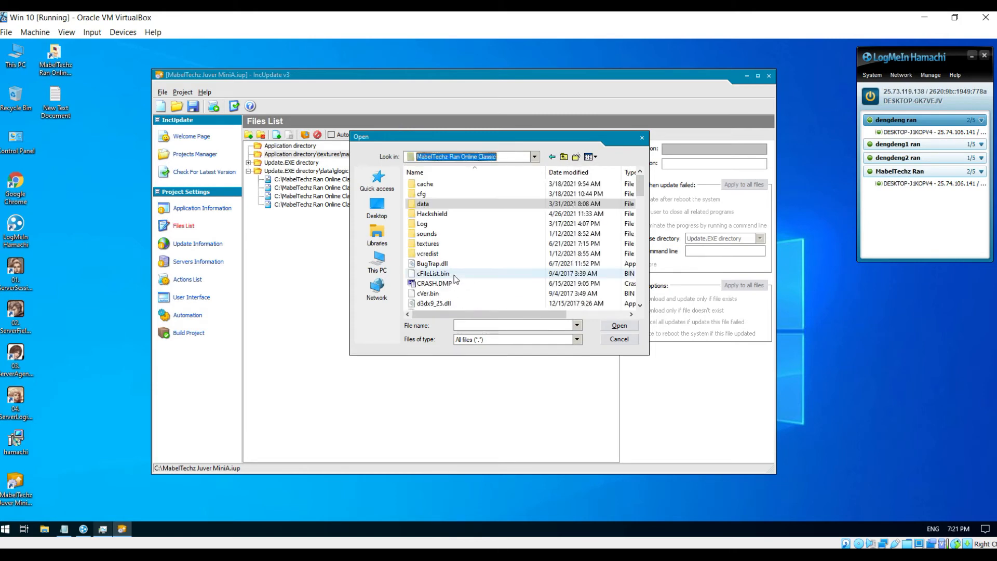
double_click(431, 245)
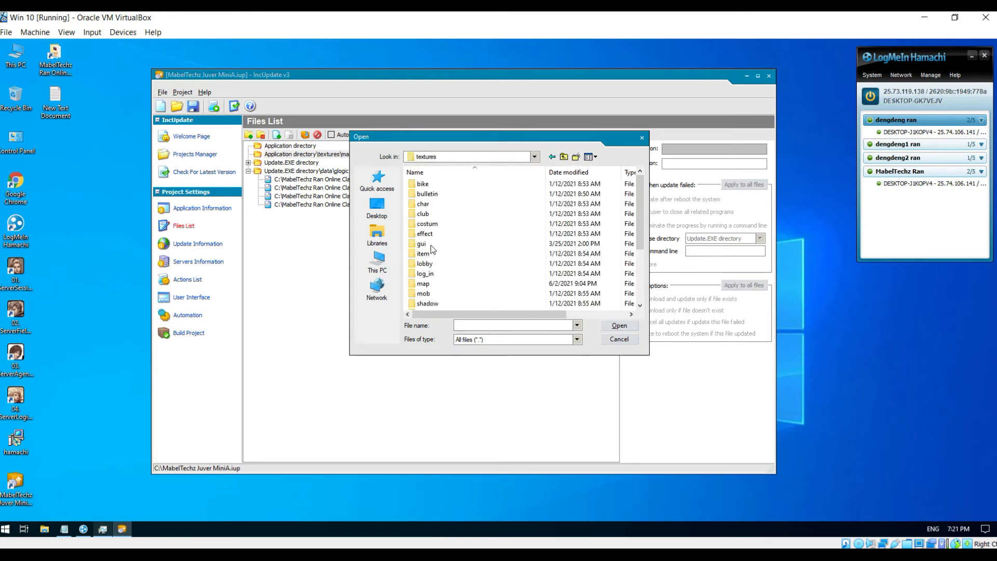
double_click(432, 283)
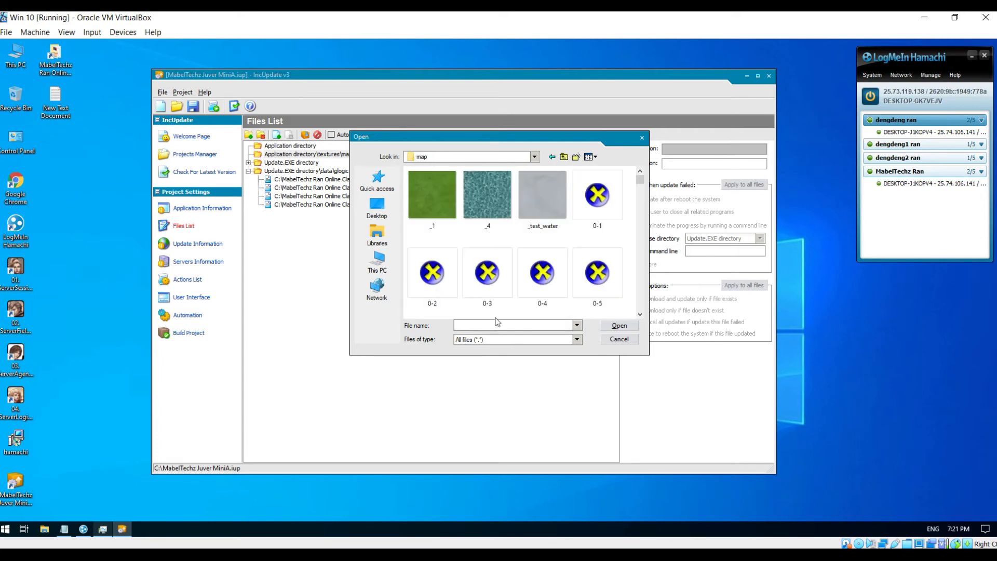
- Add ad_ppl1_01.dds, ad_ppl2_01.dds and ad_ppl3_01.dds to the textures\map entry
click(539, 281)
key(a)
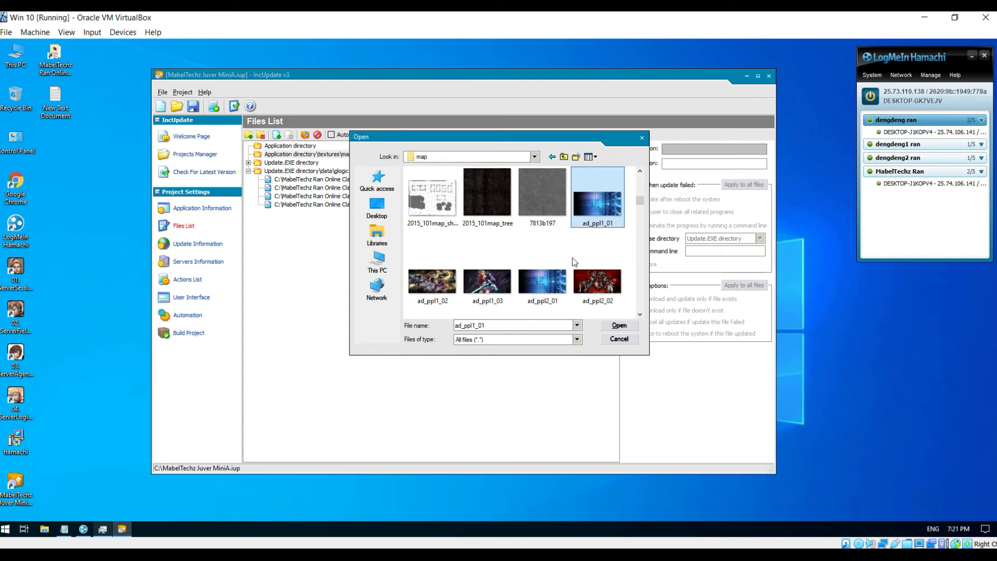
ctrl+click(545, 293)
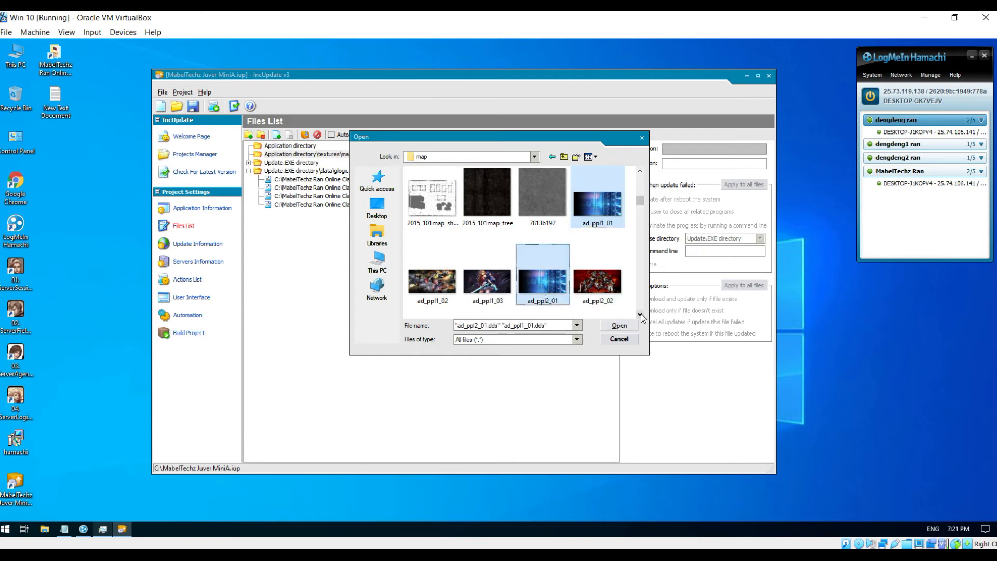
click(641, 313)
click(641, 314)
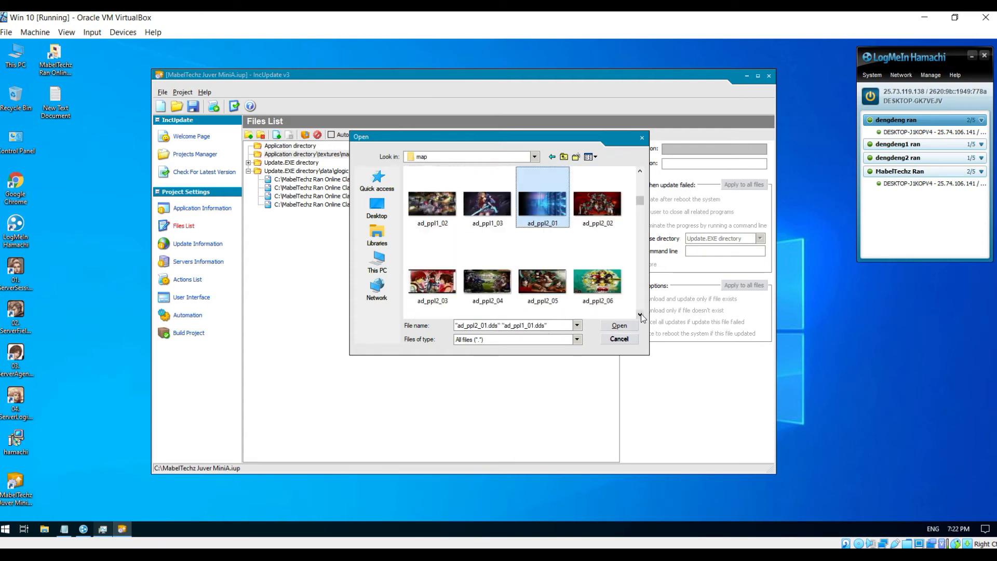
click(640, 313)
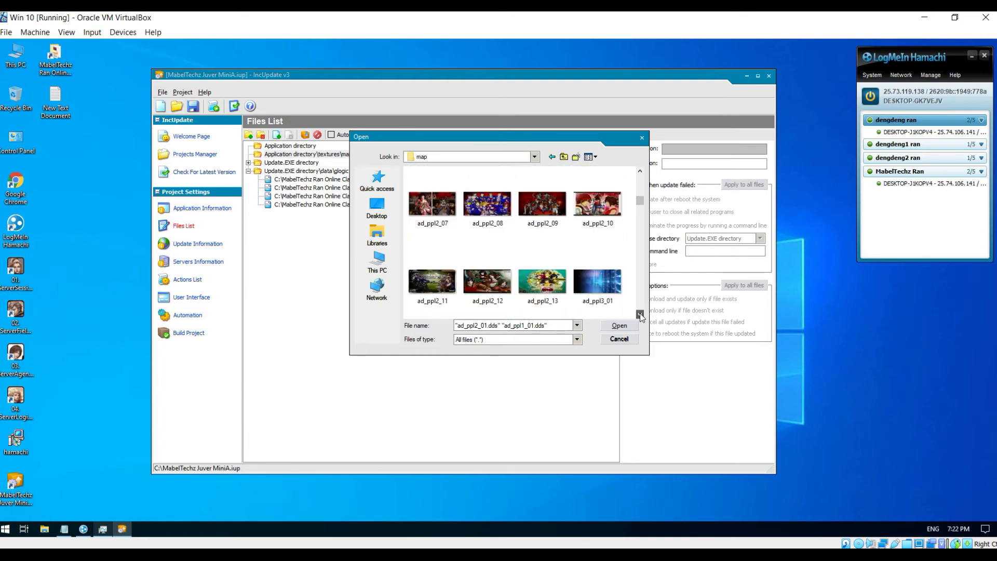
ctrl+click(604, 288)
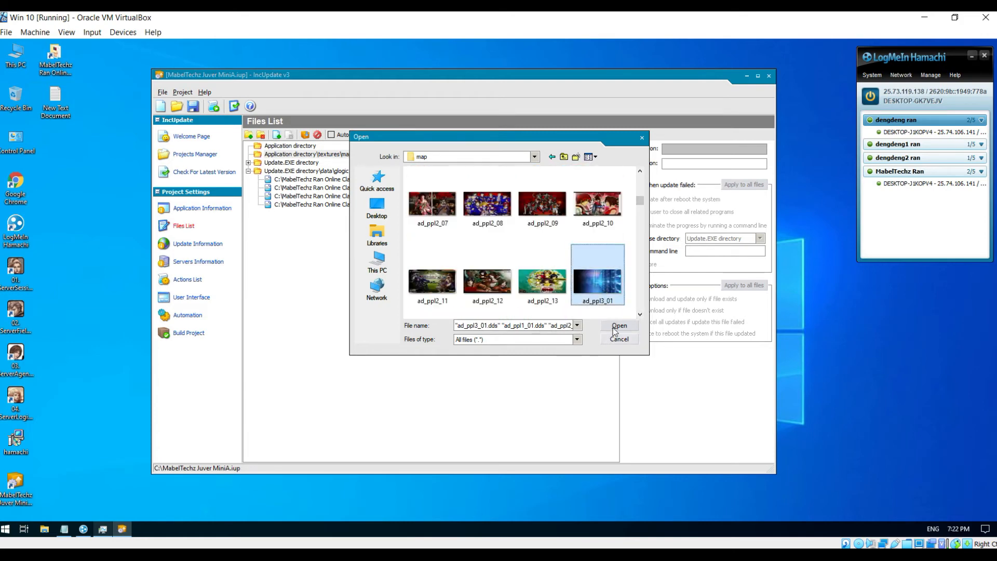
click(619, 326)
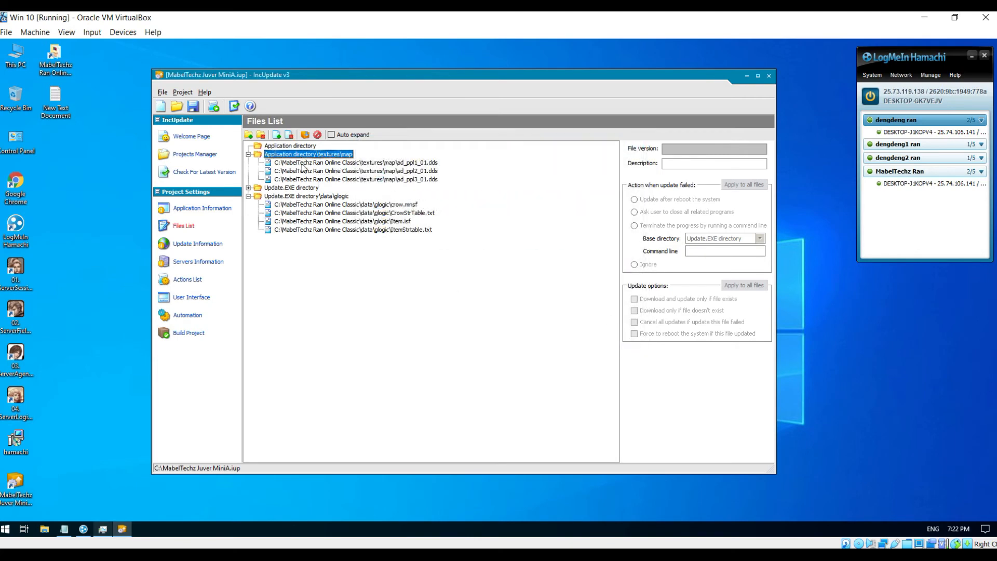
- Add min_su_11_04.dds to the map entry by searching for 'min_su'
click(277, 135)
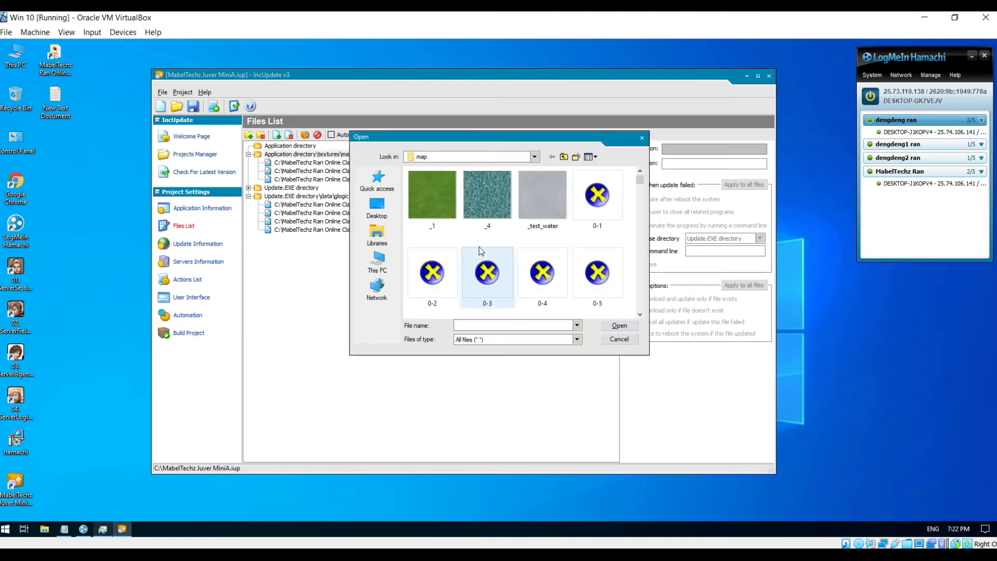
click(541, 276)
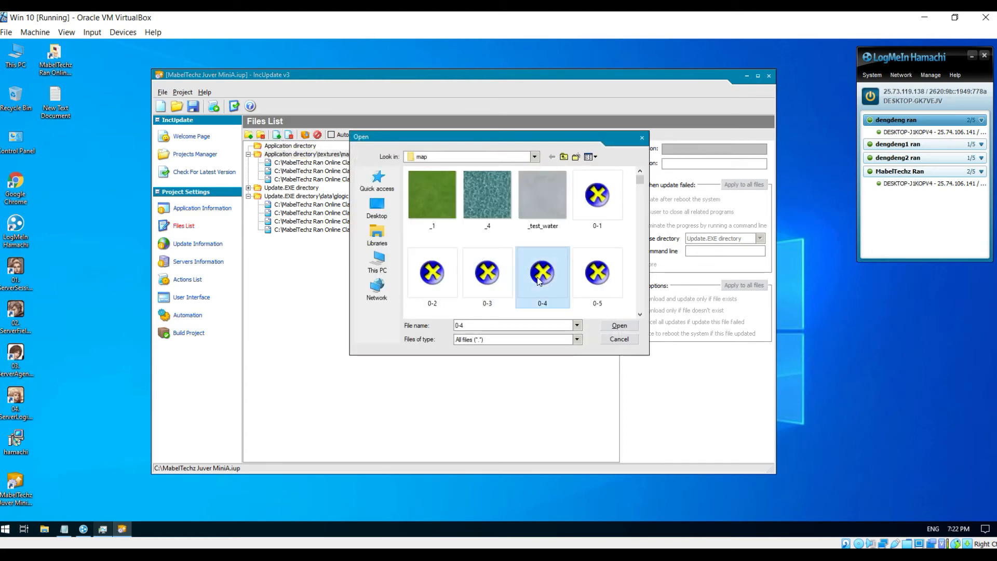
click(483, 325)
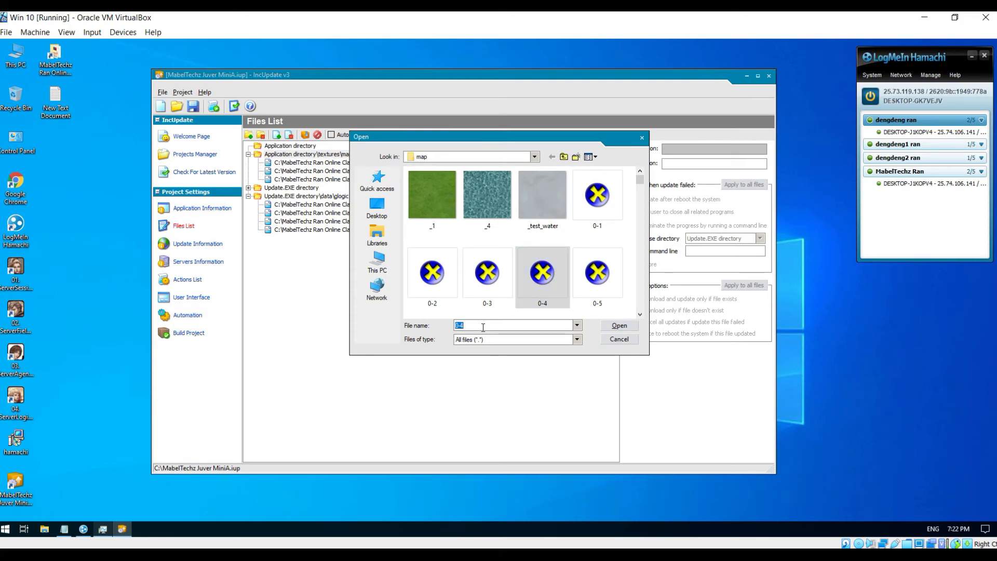
text(min_su)
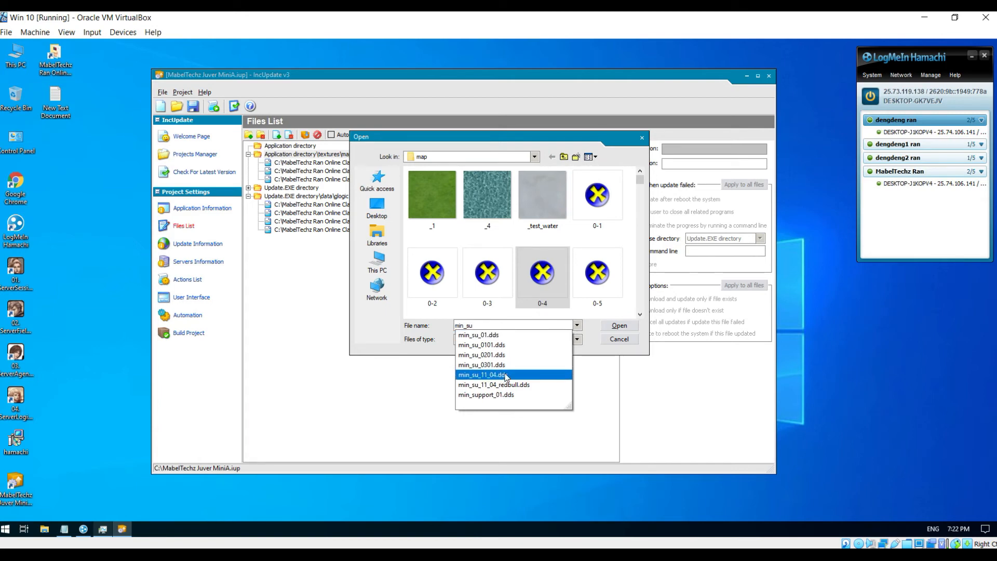
click(501, 374)
click(618, 325)
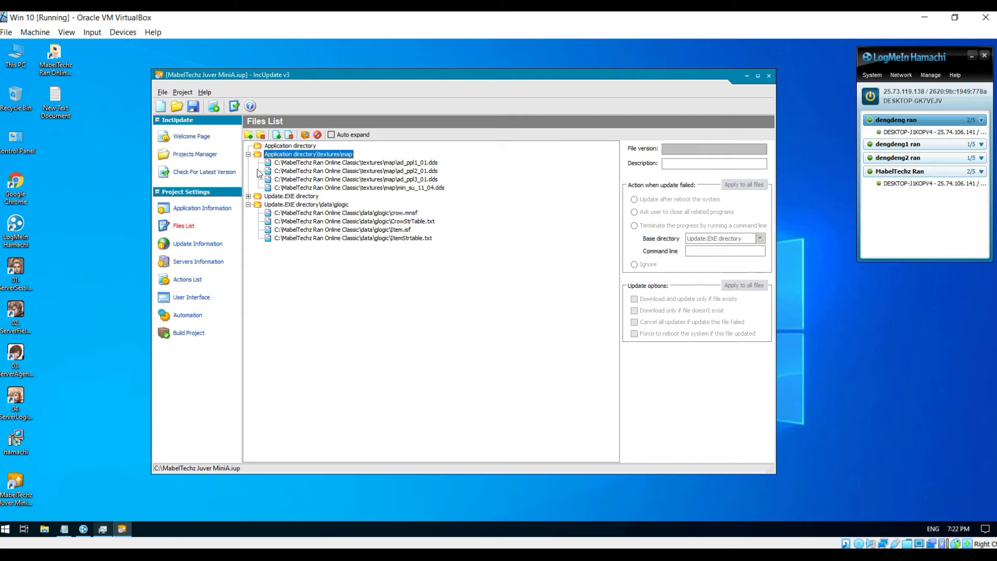
click(249, 135)
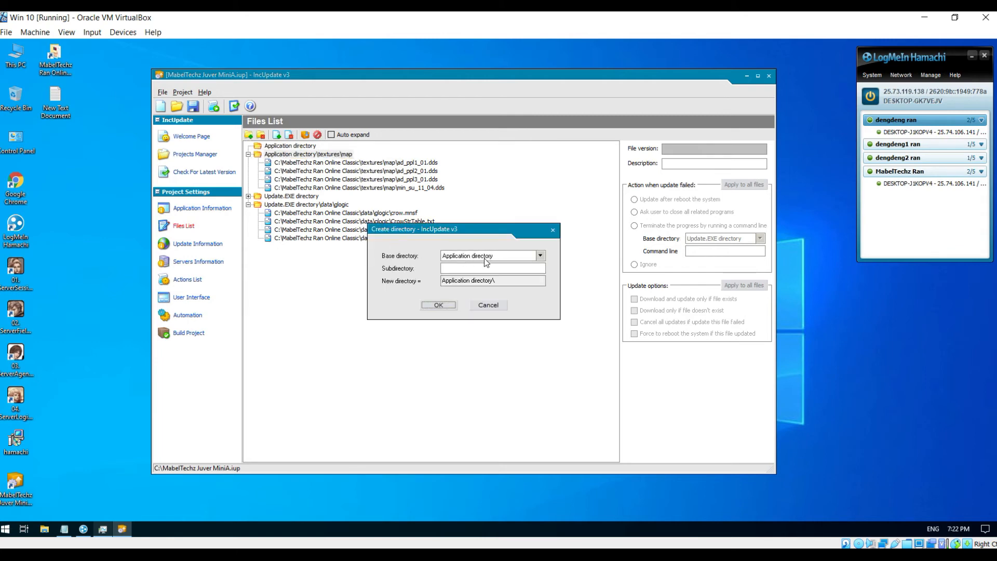
- Create the Application directory\textures\gui entry and add loading_000.dds from the client's textures\gui folder
click(480, 268)
click(439, 306)
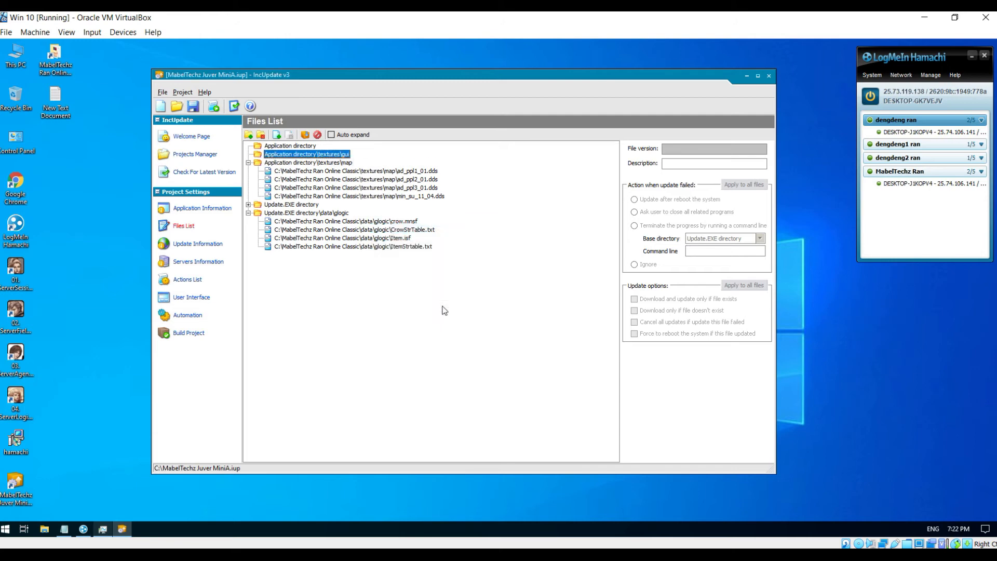
click(276, 135)
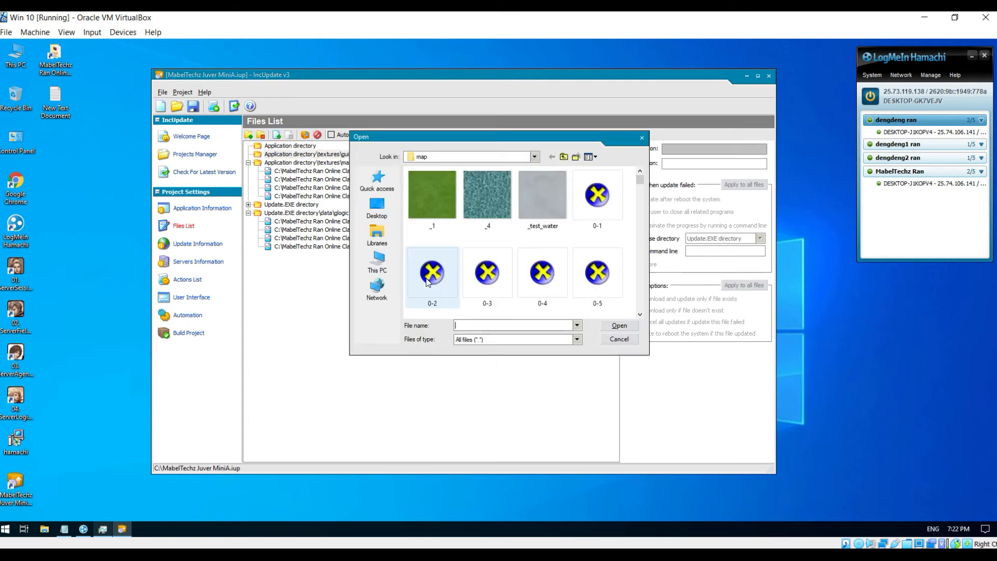
click(534, 156)
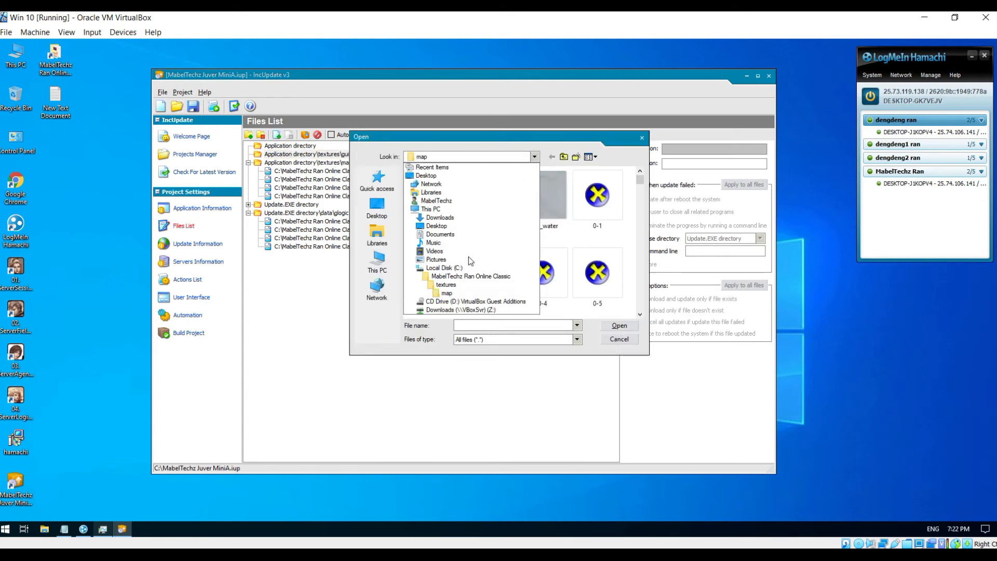
click(442, 277)
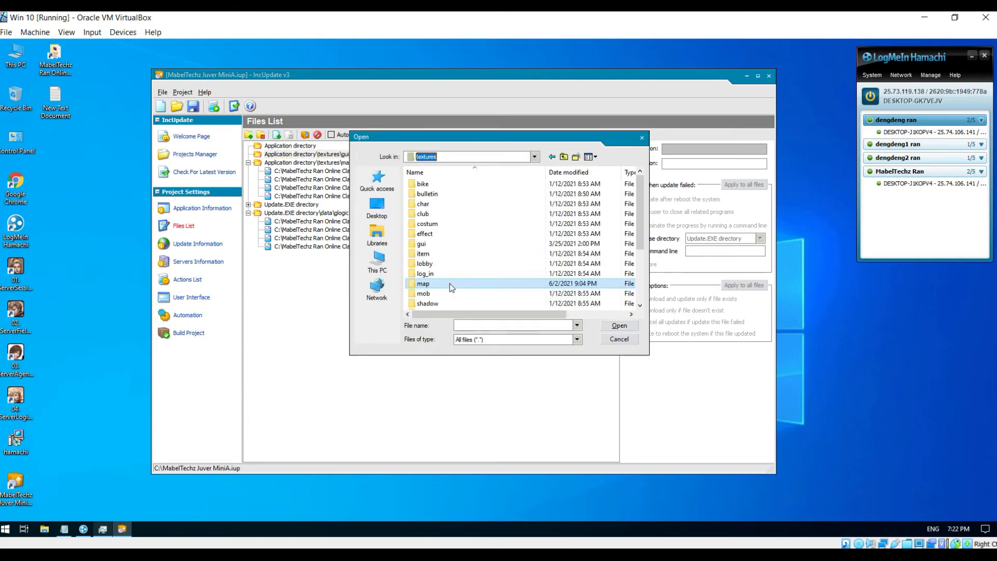
double_click(441, 244)
click(536, 281)
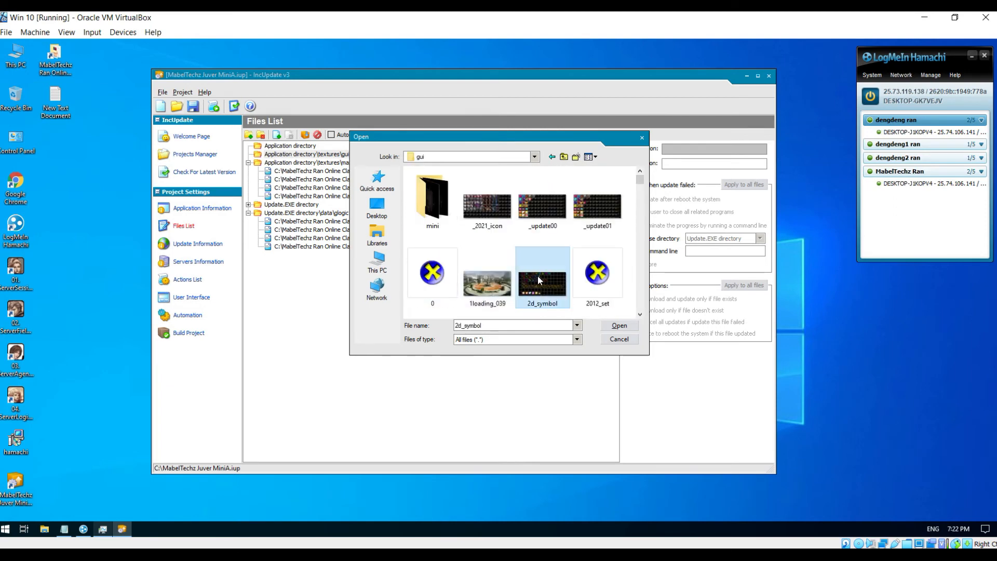
text(loading_000)
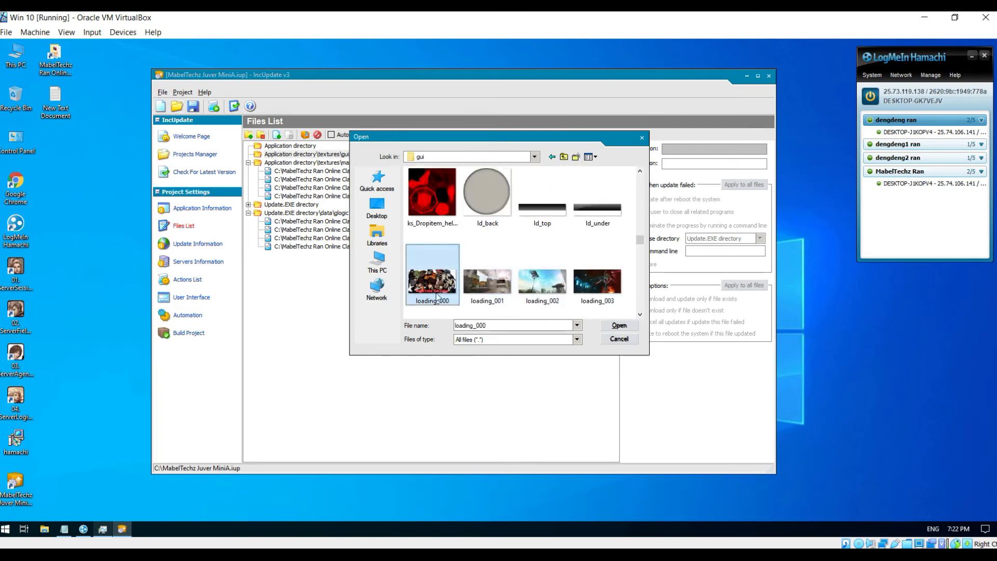
double_click(430, 288)
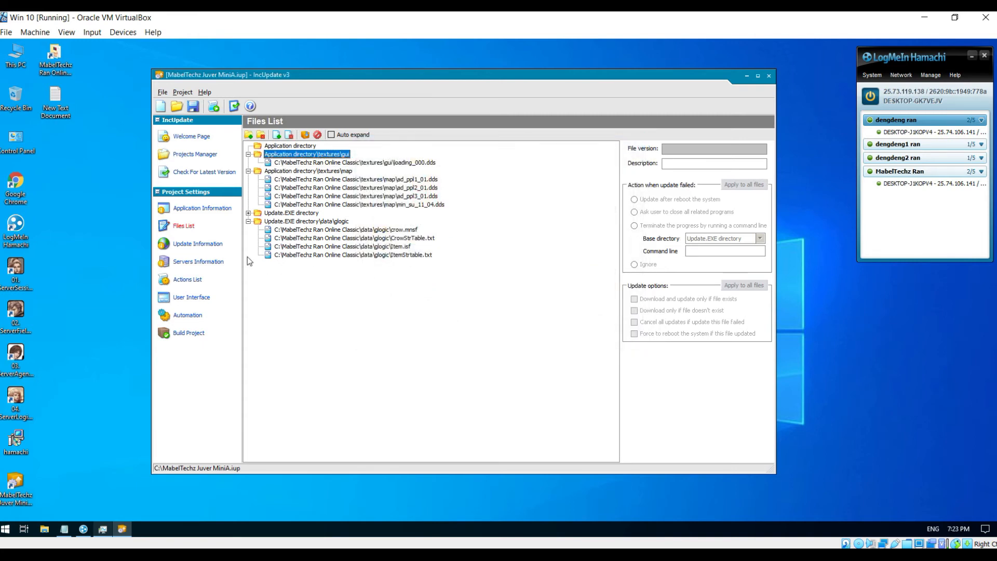
double_click(53, 57)
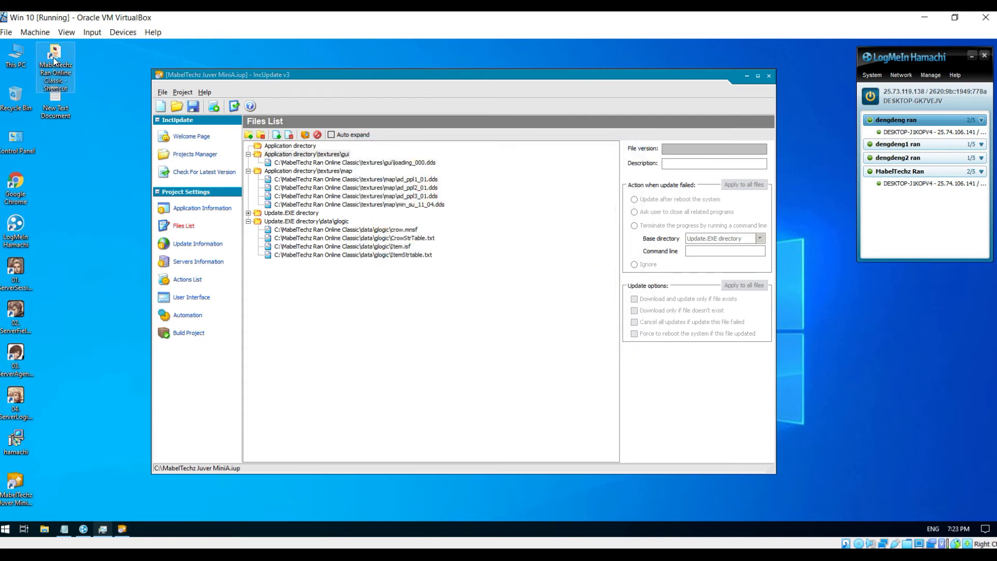
- Open the client's data\gui folder in File Explorer and bring up gameextext's context menu
drag(191, 69, 681, 54)
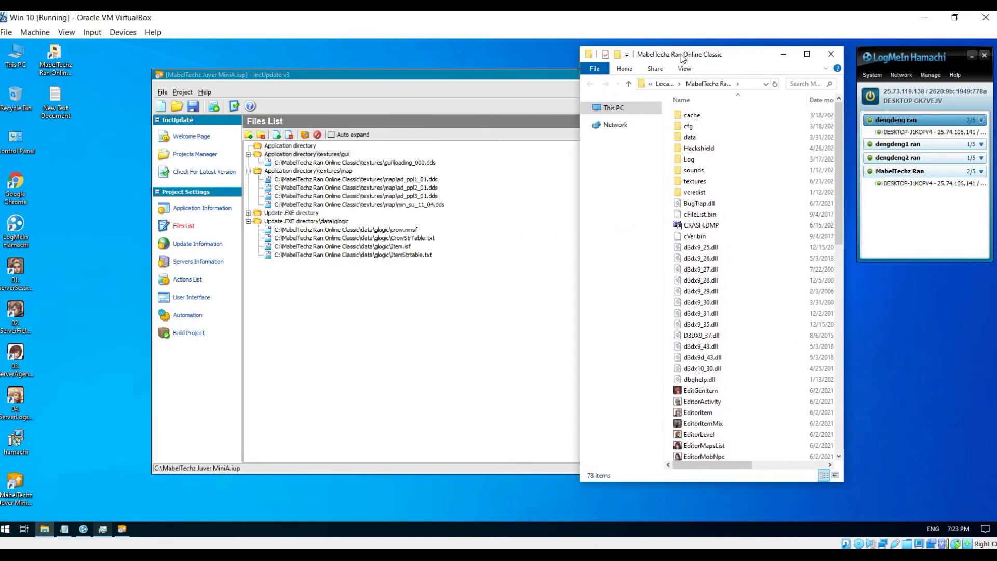
click(688, 138)
double_click(689, 138)
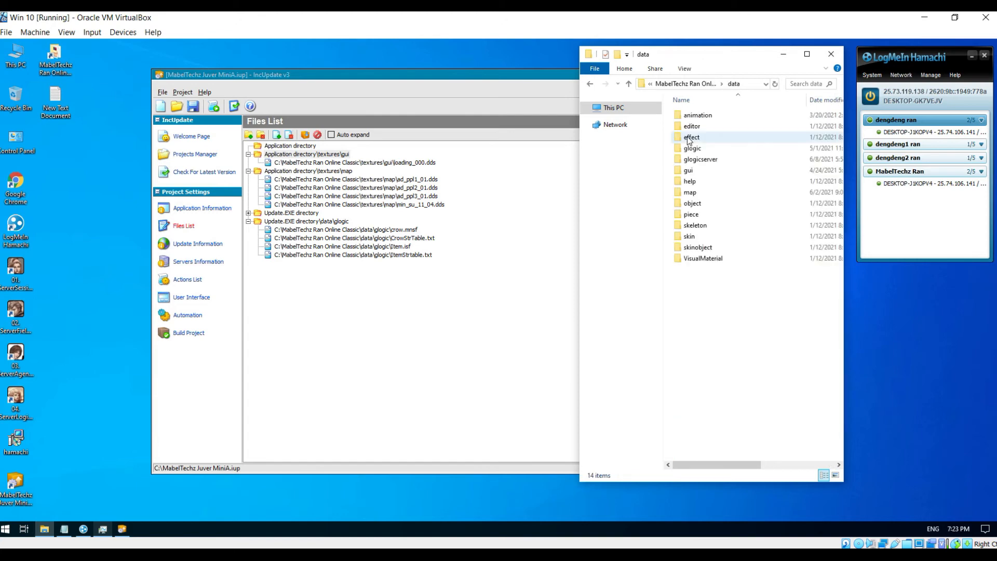
click(631, 85)
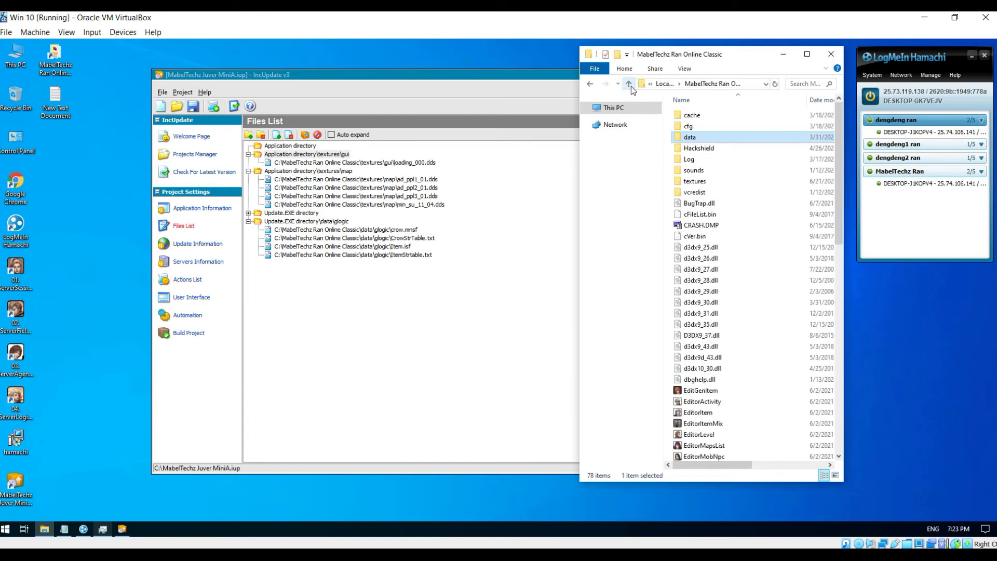
double_click(690, 137)
double_click(691, 169)
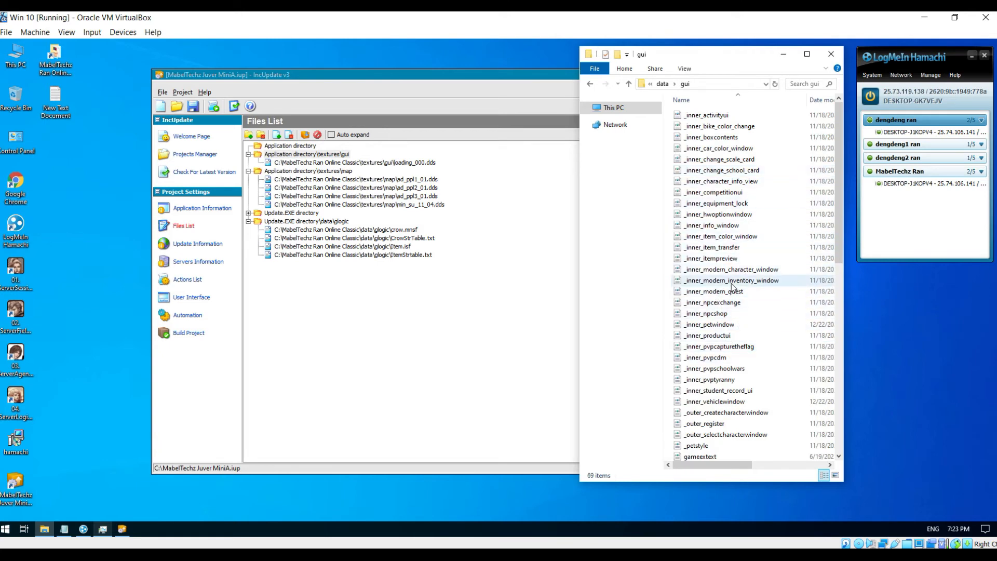
scroll(731, 284, down, 2)
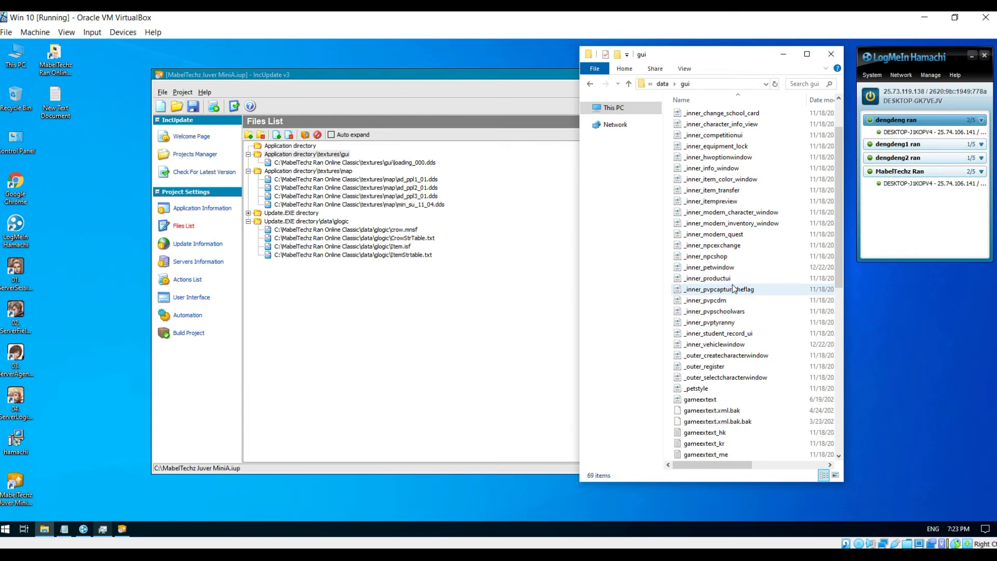
scroll(732, 285, down, 7)
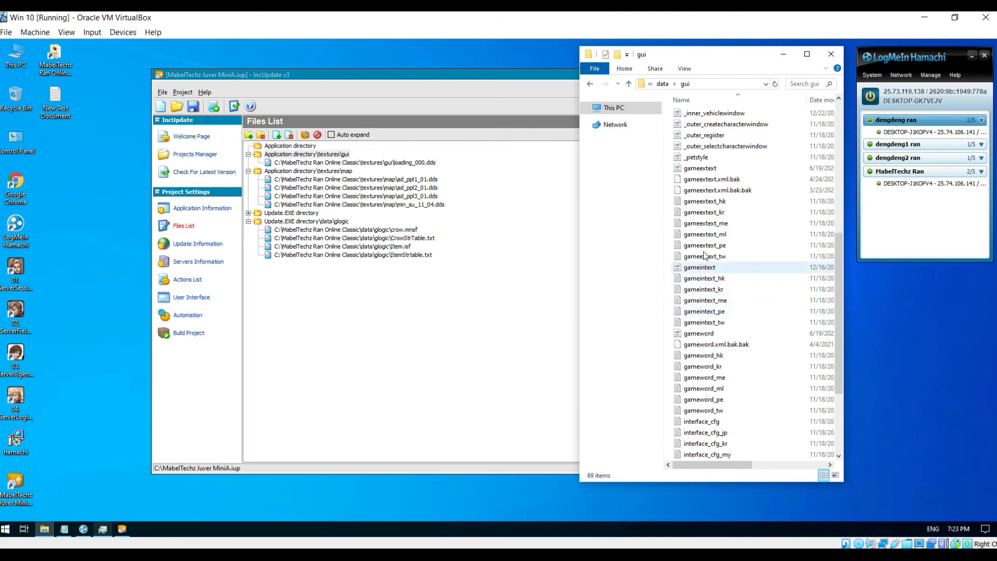
right_click(699, 172)
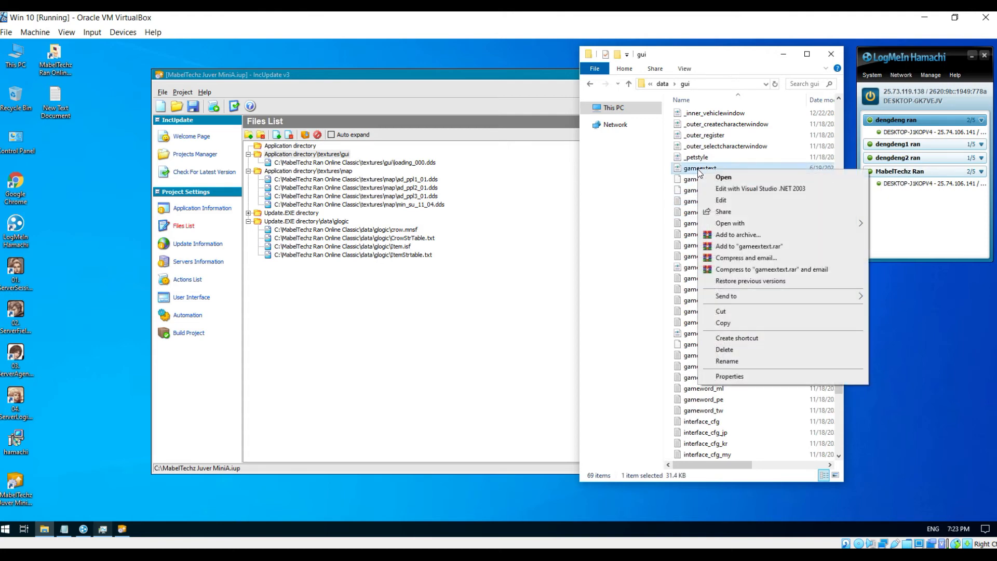
- In gameextext, find the Ran Global server name and replace it with 'MabelTechz Ran Online'
click(722, 200)
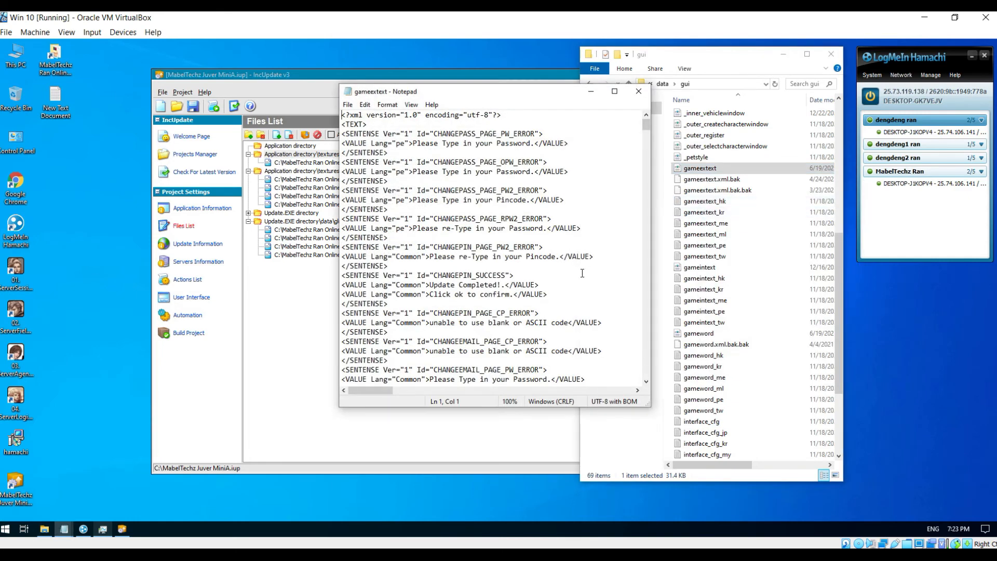
key(ctrl+f)
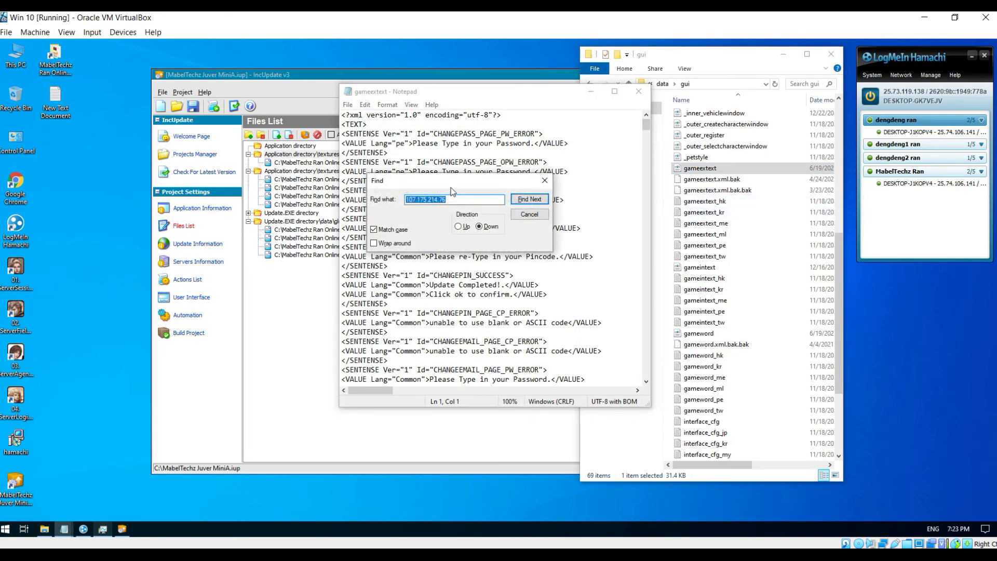
drag(444, 185, 726, 218)
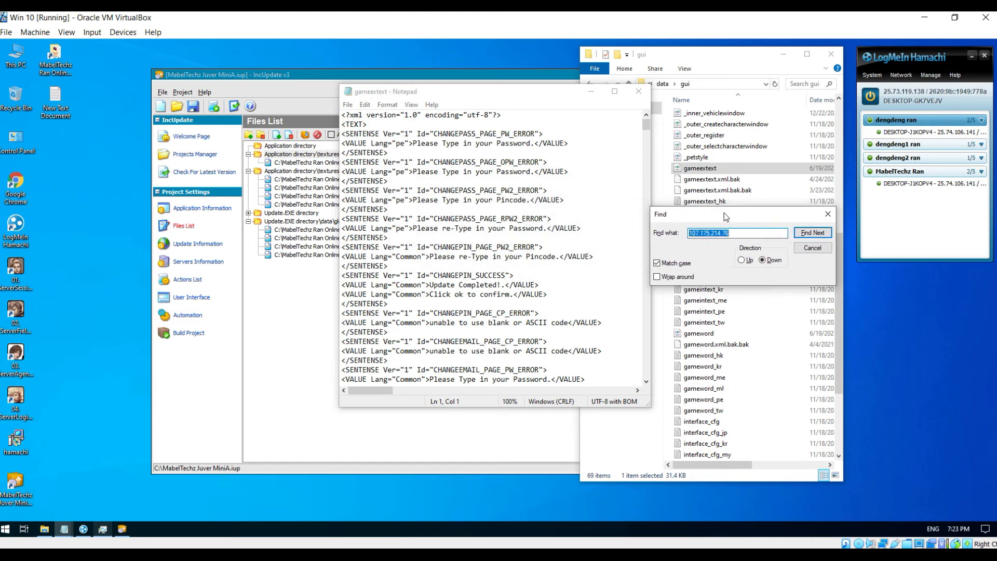
text(Ran Global)
click(813, 233)
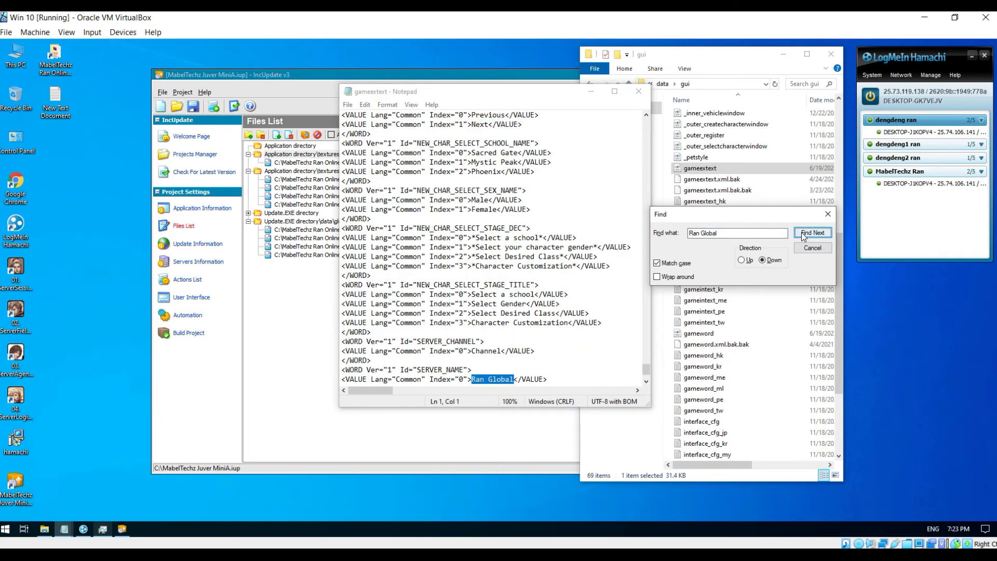
drag(496, 97, 470, 64)
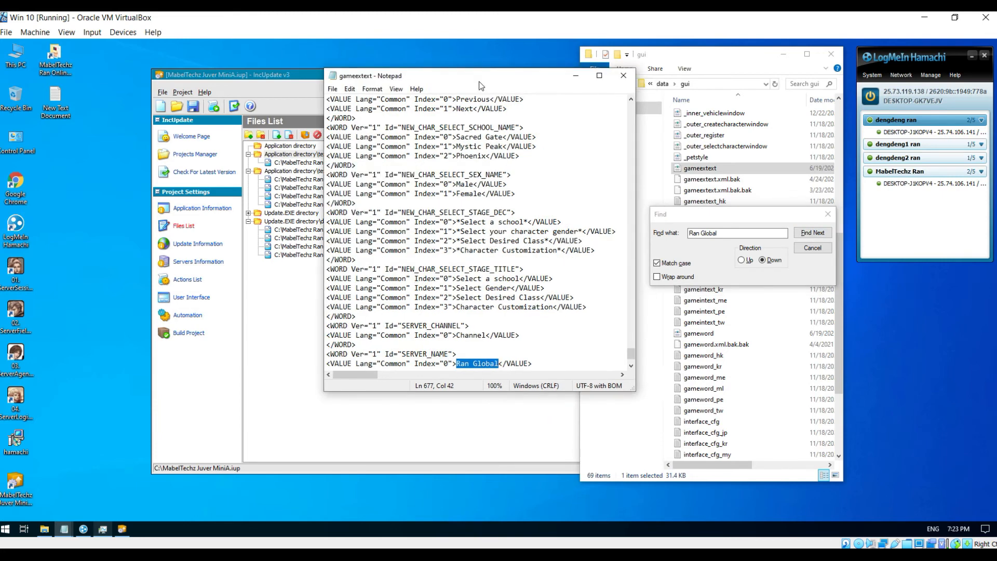
drag(447, 348, 484, 351)
text(MabelTechz Ran)
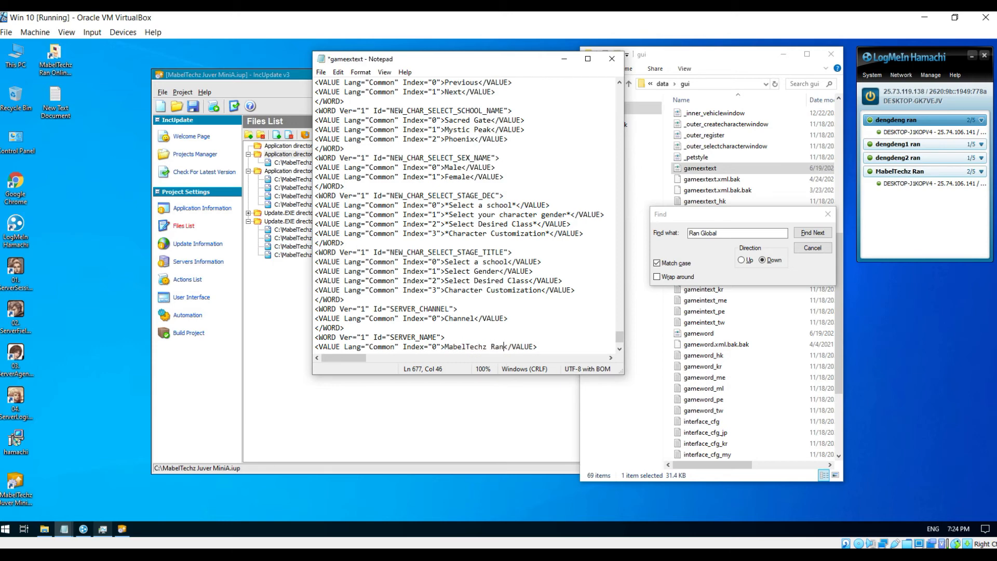
text( Online)
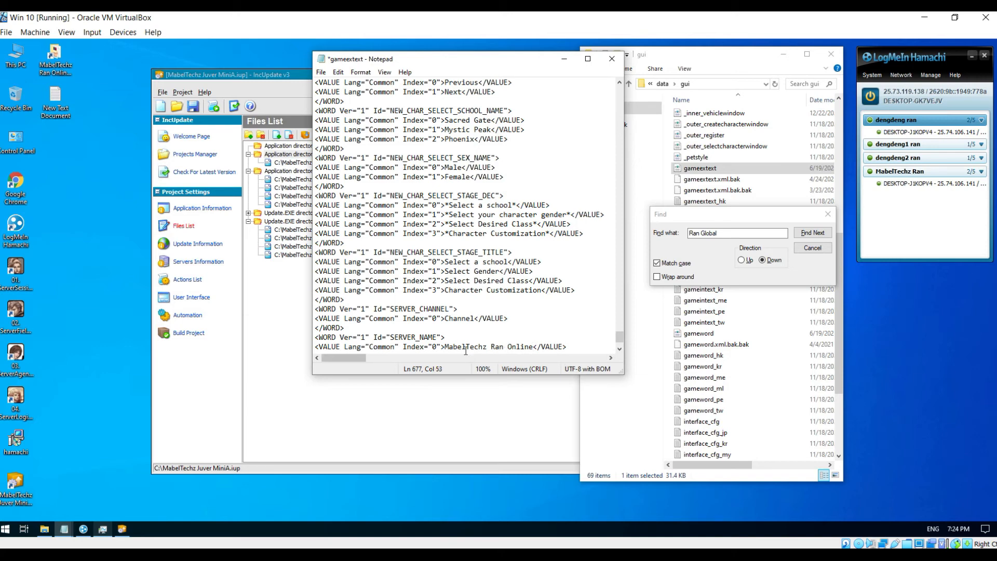
- Copy 'MabelTechz Ran Online', confirm no Ran Global remains, then save and close gameextext
drag(444, 349, 537, 351)
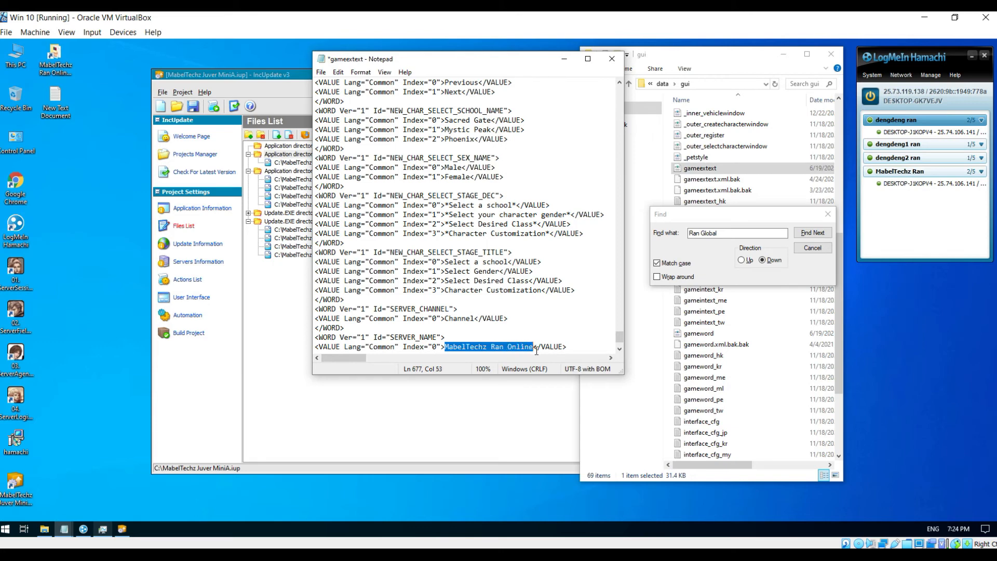
right_click(518, 349)
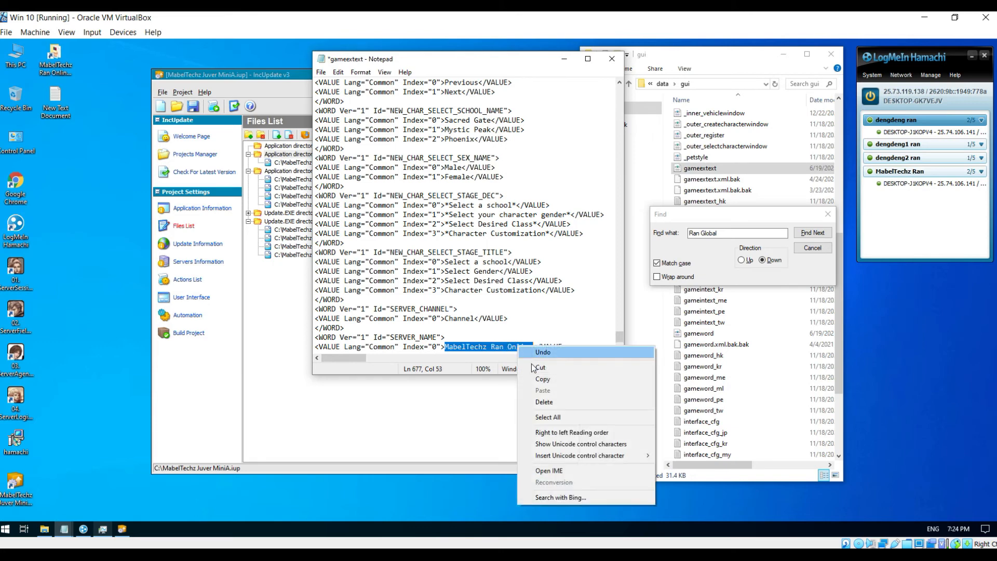
click(535, 378)
click(813, 232)
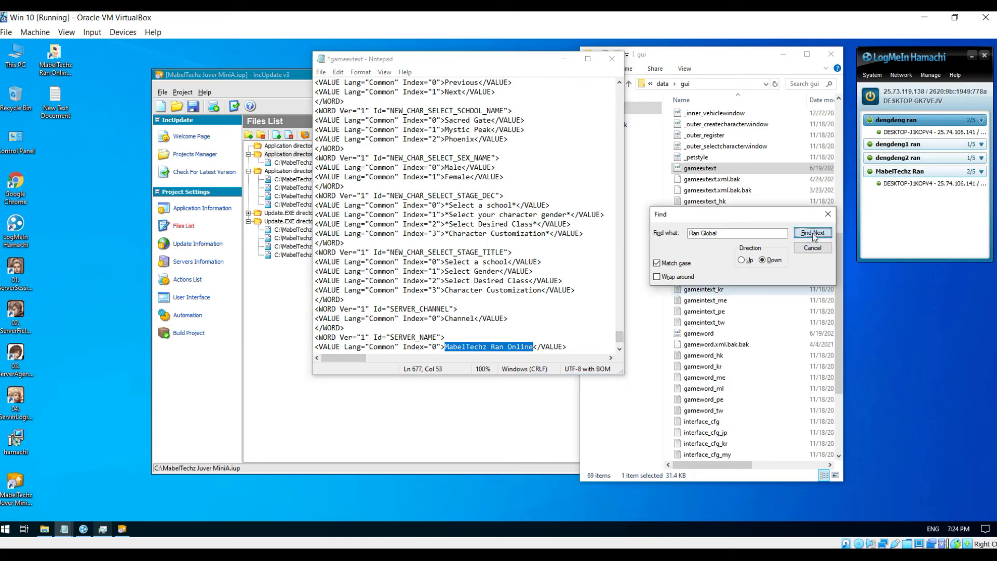
click(538, 323)
click(612, 59)
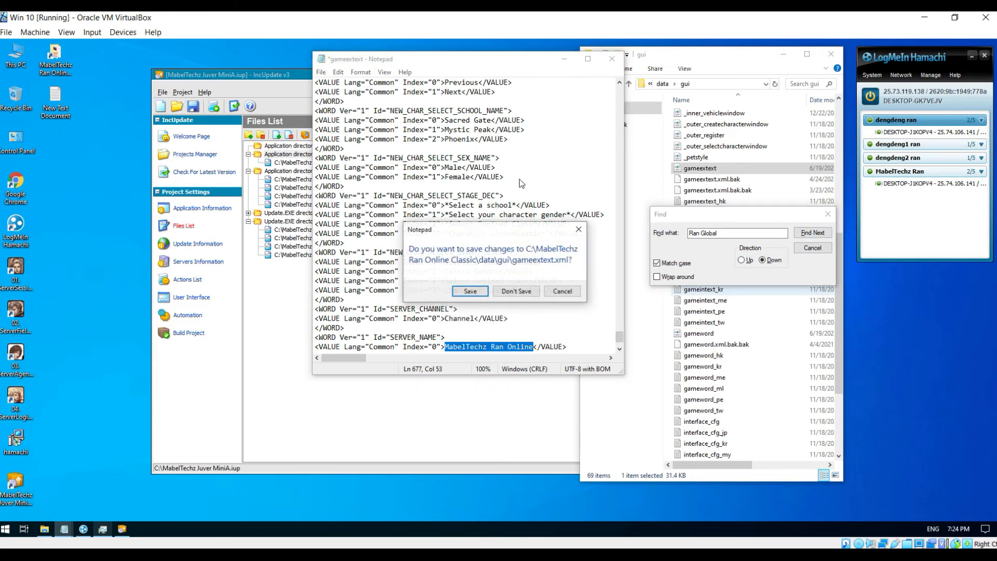
click(470, 291)
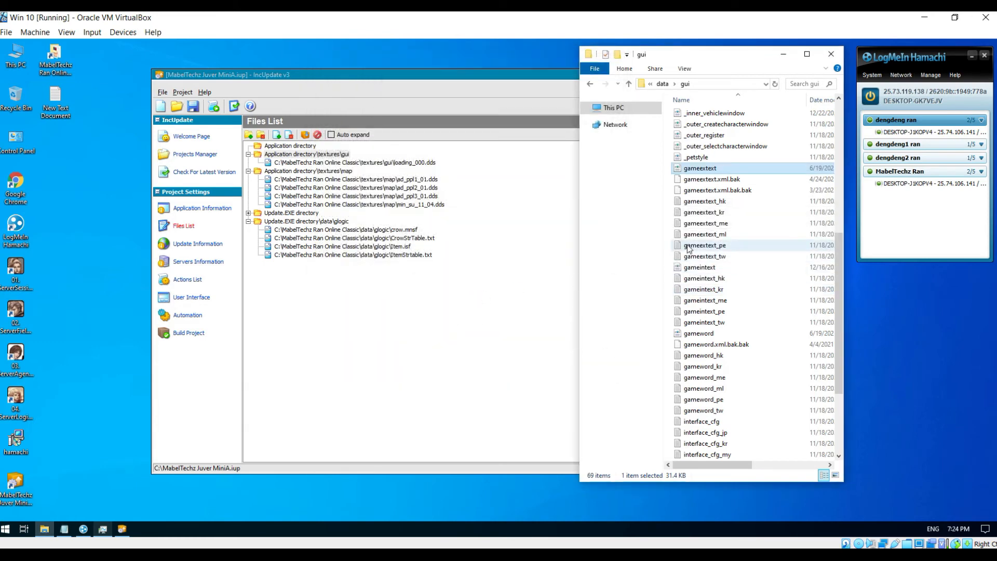
- Open gameword in Notepad and paste 'MabelTechz Ran Online' over the first Ran Global
right_click(698, 336)
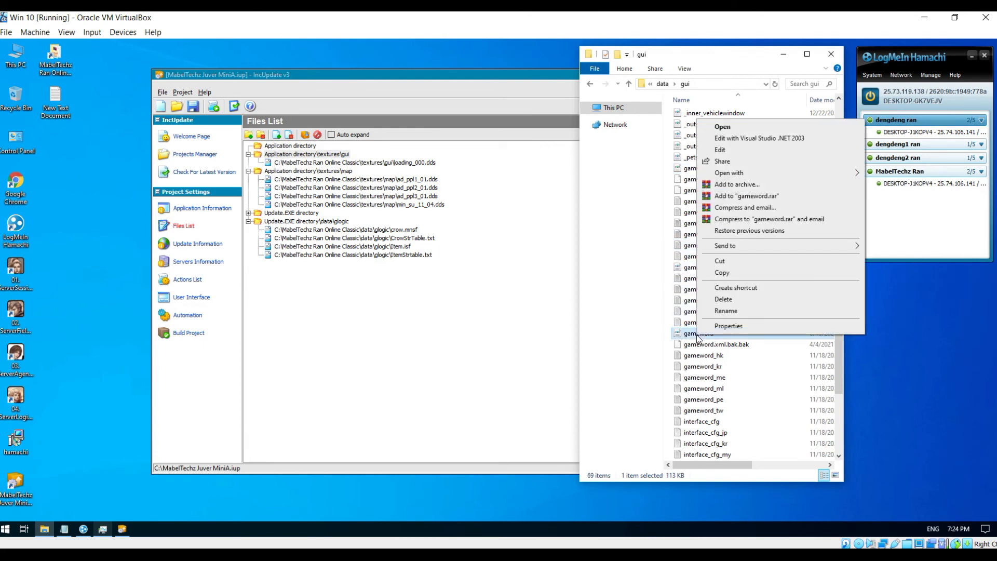
click(742, 151)
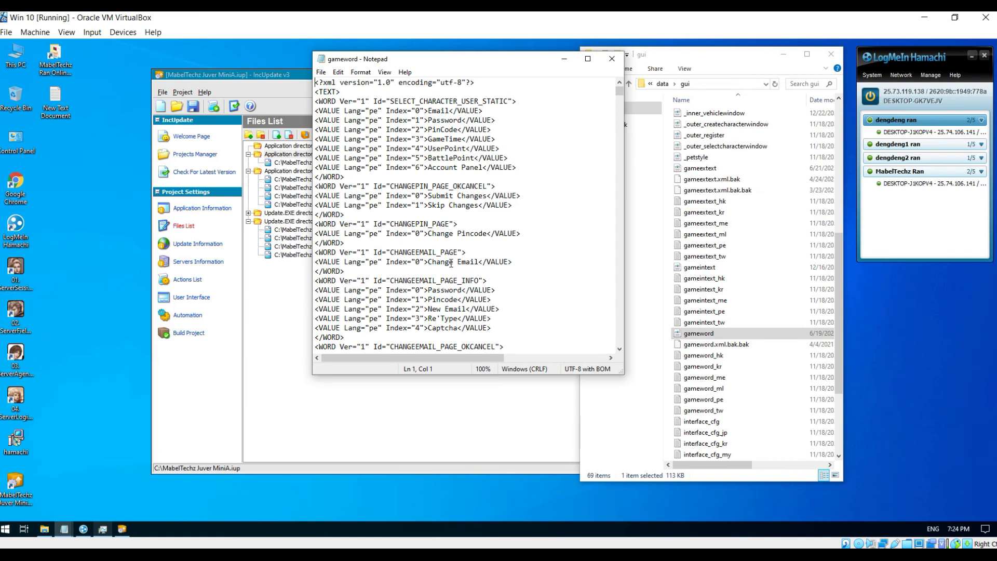
key(ctrl+f)
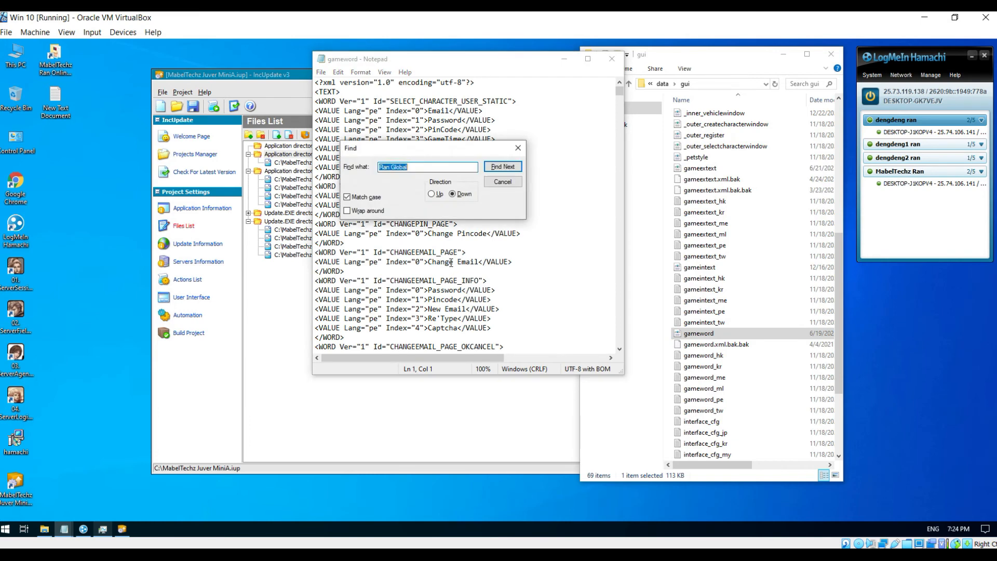
click(488, 166)
right_click(497, 345)
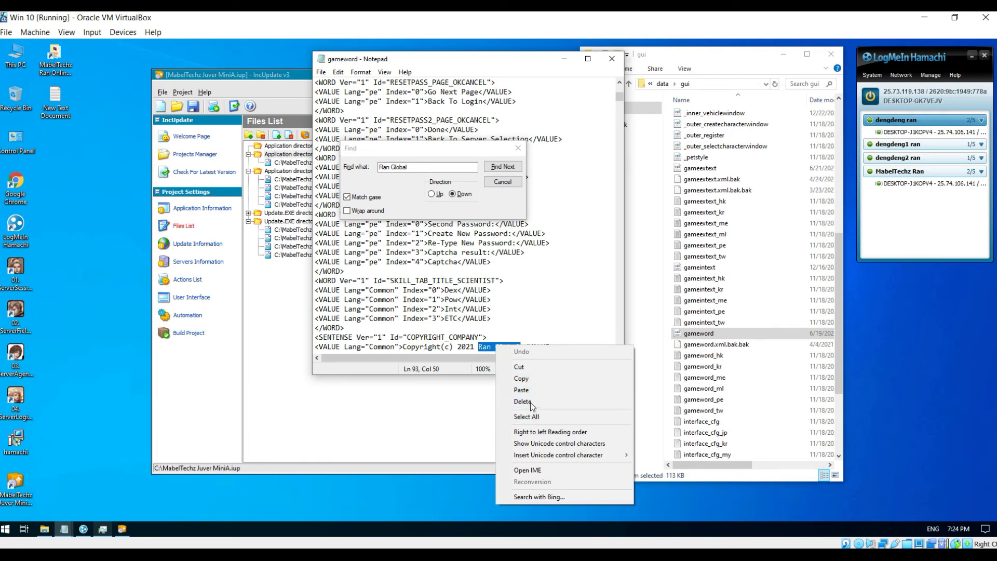
click(521, 390)
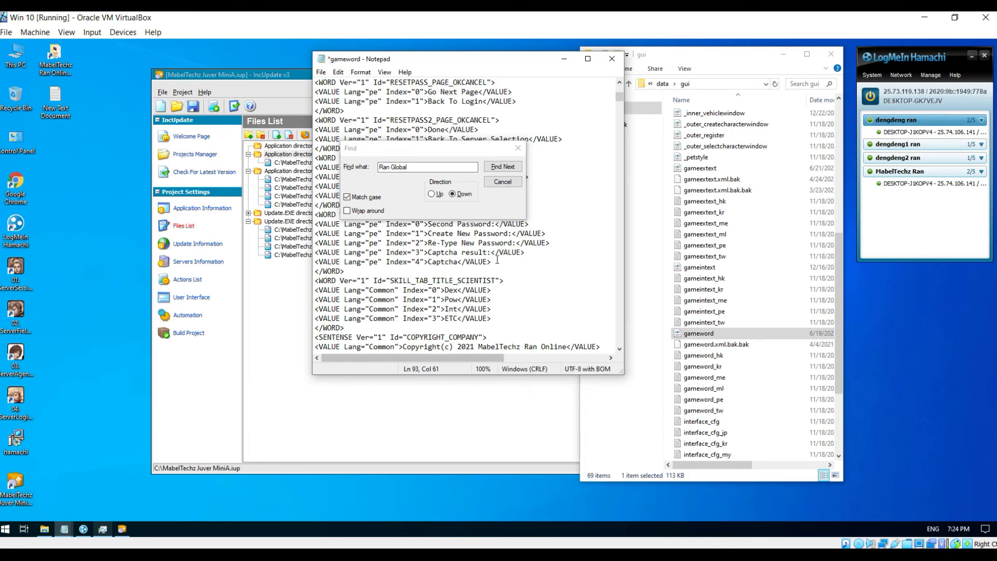
- Replace the next two Ran Global occurrences in gameword with 'MabelTechz Ran Online'
click(502, 167)
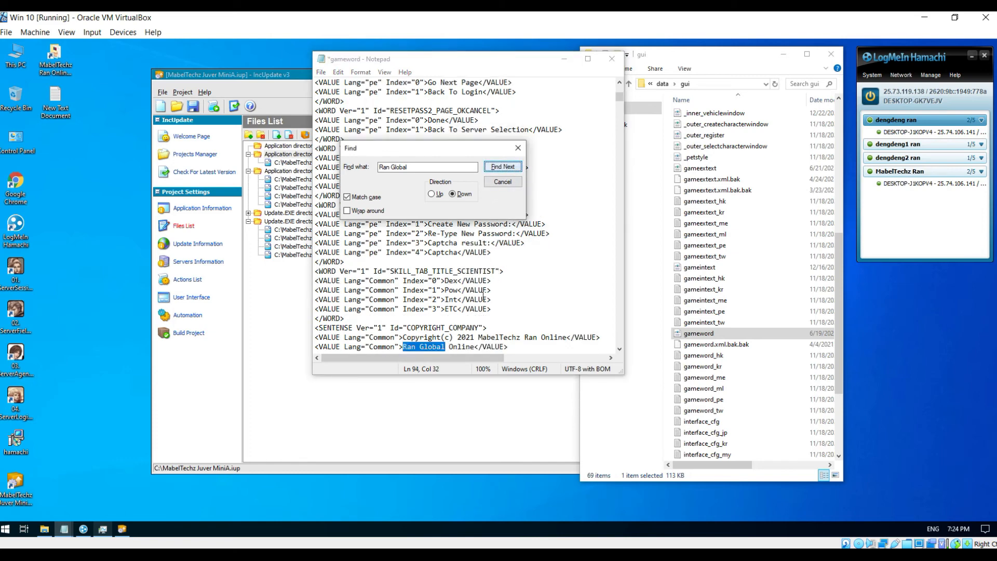
click(406, 346)
drag(422, 343, 471, 347)
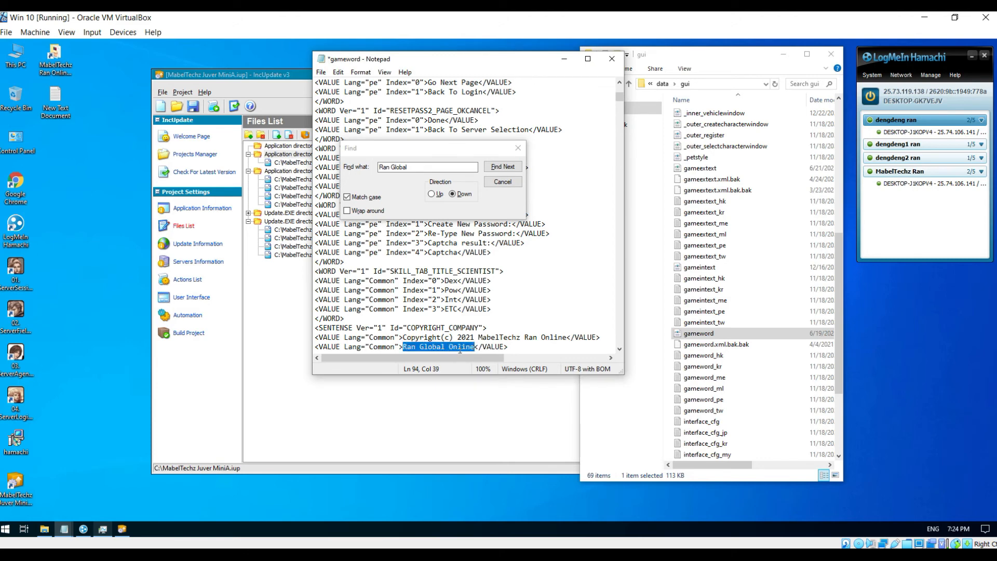
right_click(460, 349)
click(489, 395)
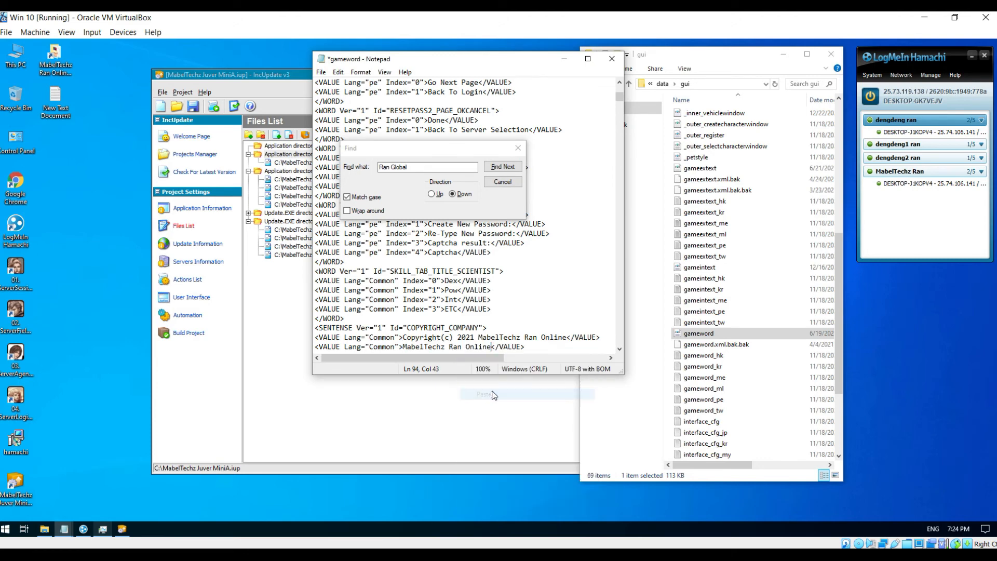
click(502, 167)
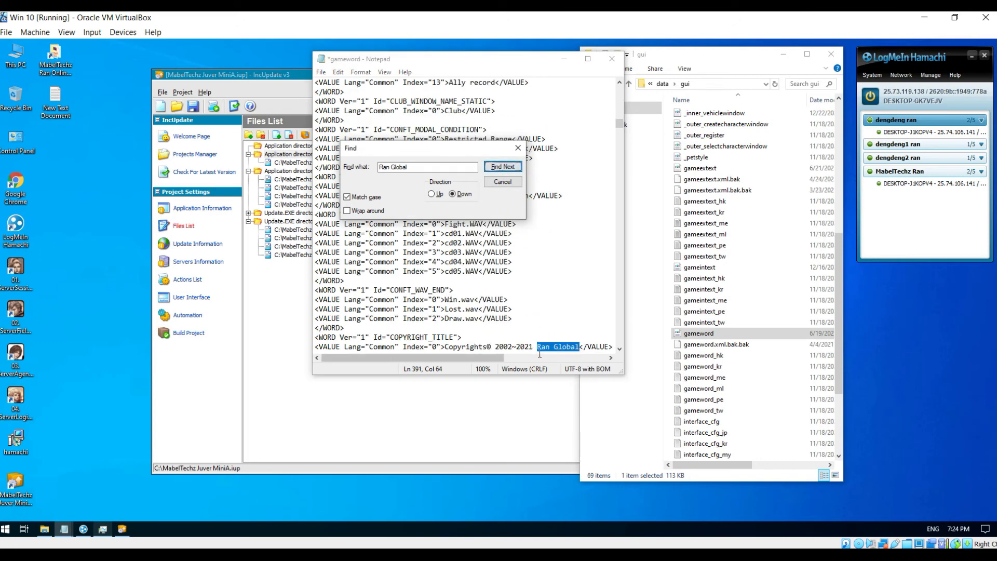
click(526, 64)
text(MabelTechz Ran Online)
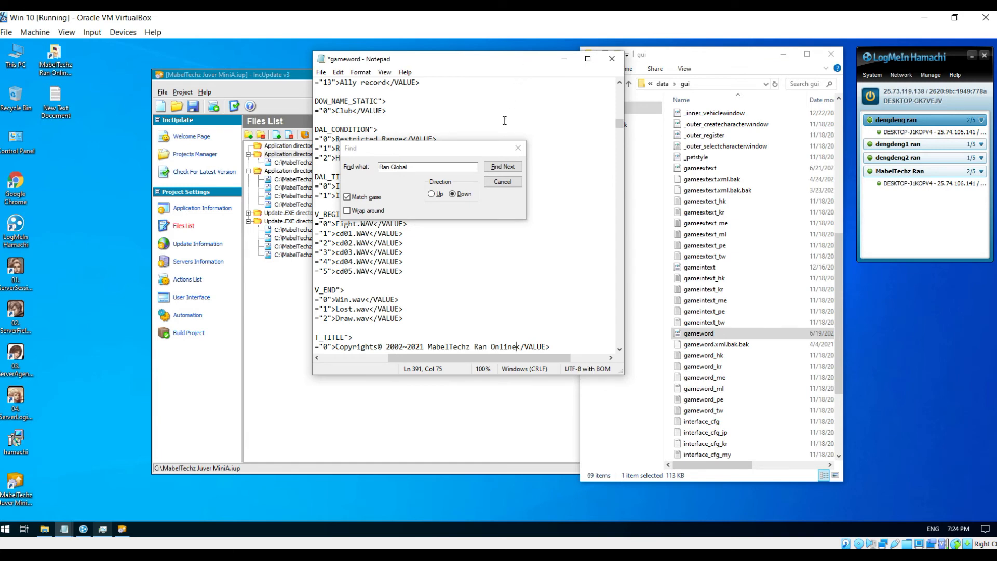
- Confirm no Ran Global remains in gameword, then save and close it
click(502, 167)
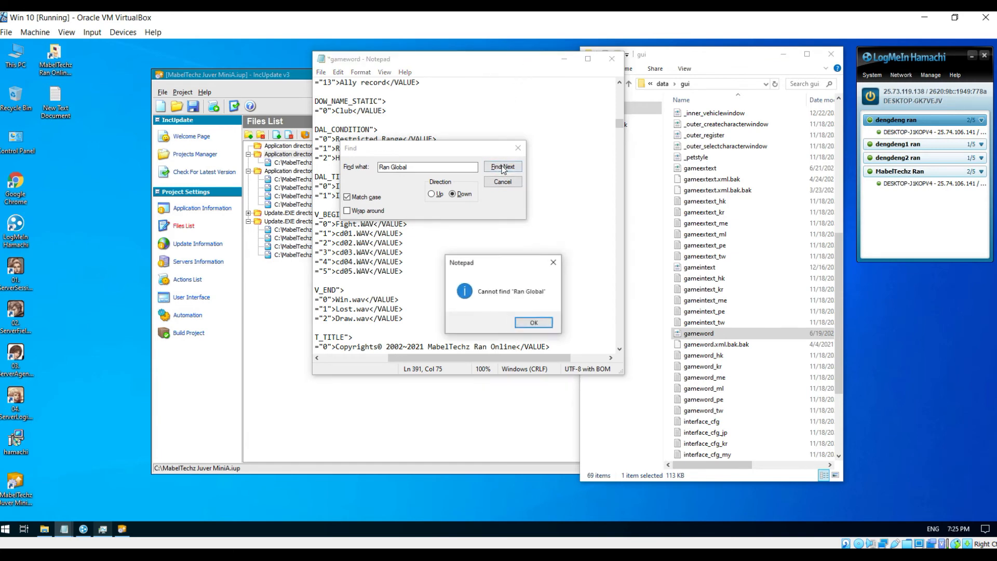
click(527, 322)
click(613, 64)
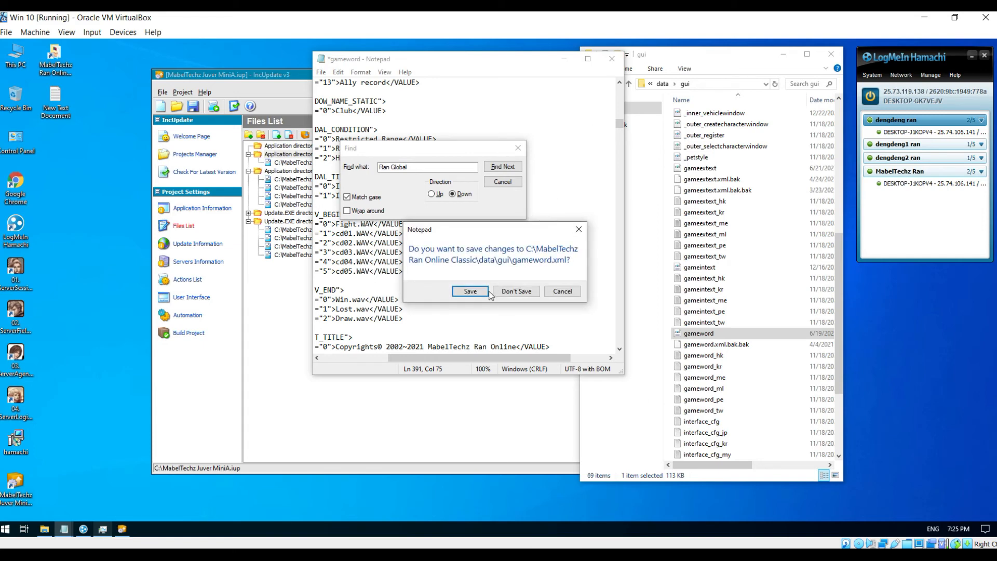
click(473, 291)
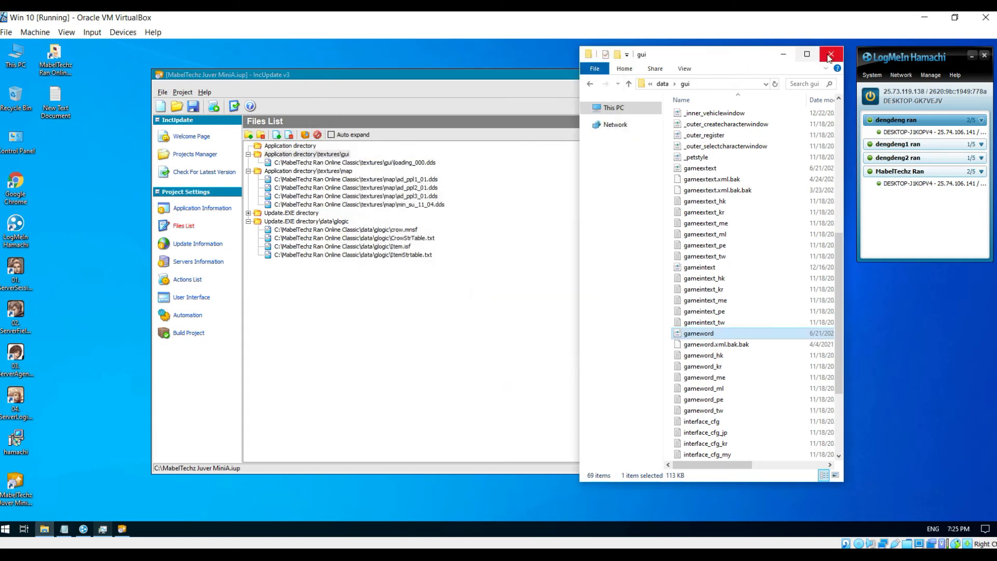
- Create an Application directory\data\gui folder entry in the IncUpdate files list
click(785, 54)
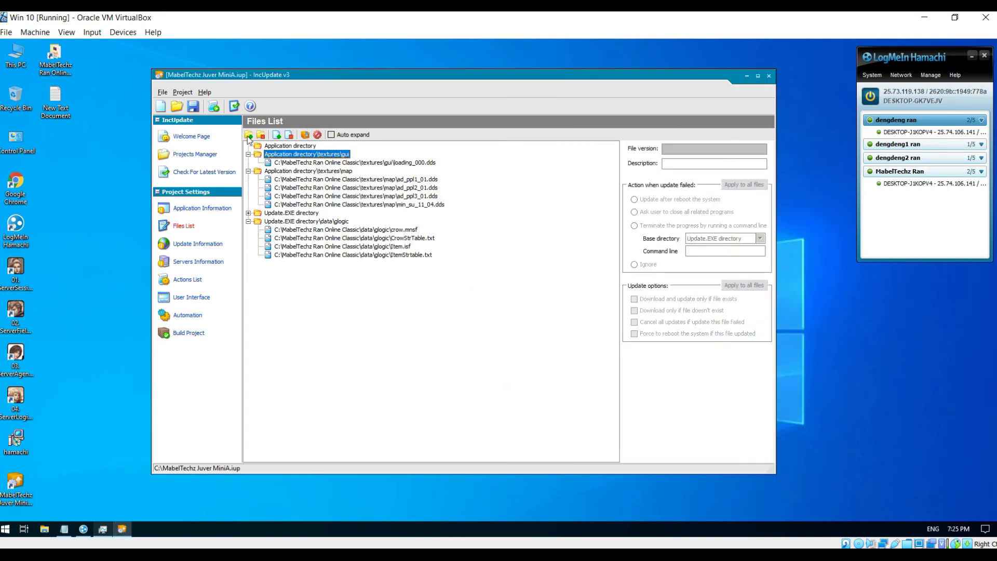
click(249, 135)
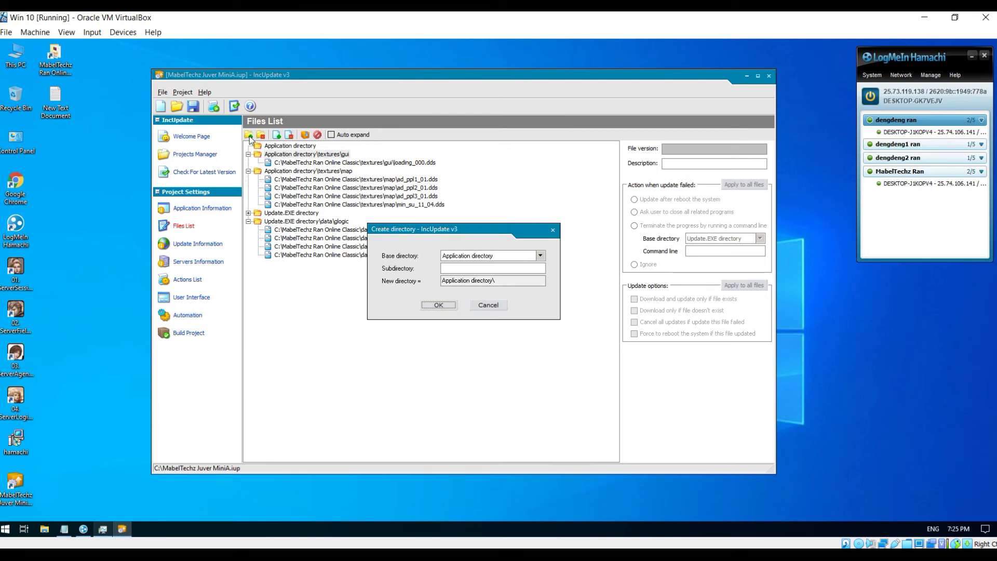
click(482, 268)
click(453, 306)
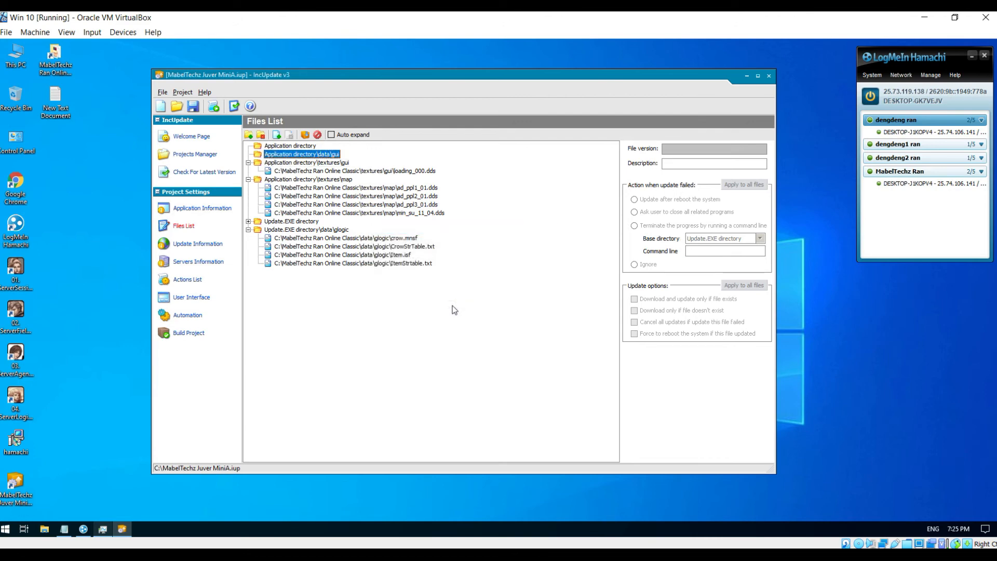
- Add gameextext.xml and gameword.xml from the client's data\gui folder to the gui entry
click(277, 134)
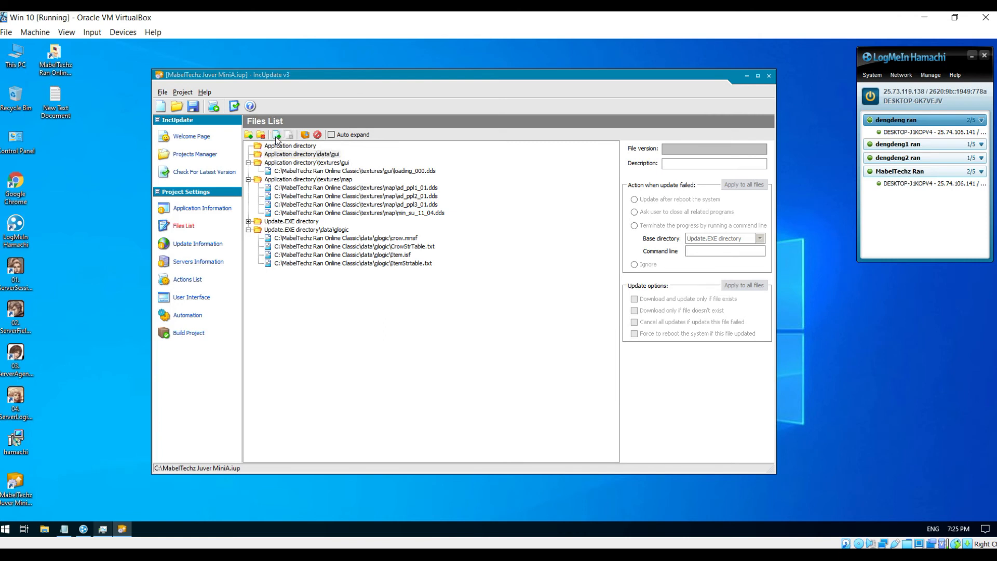
click(534, 157)
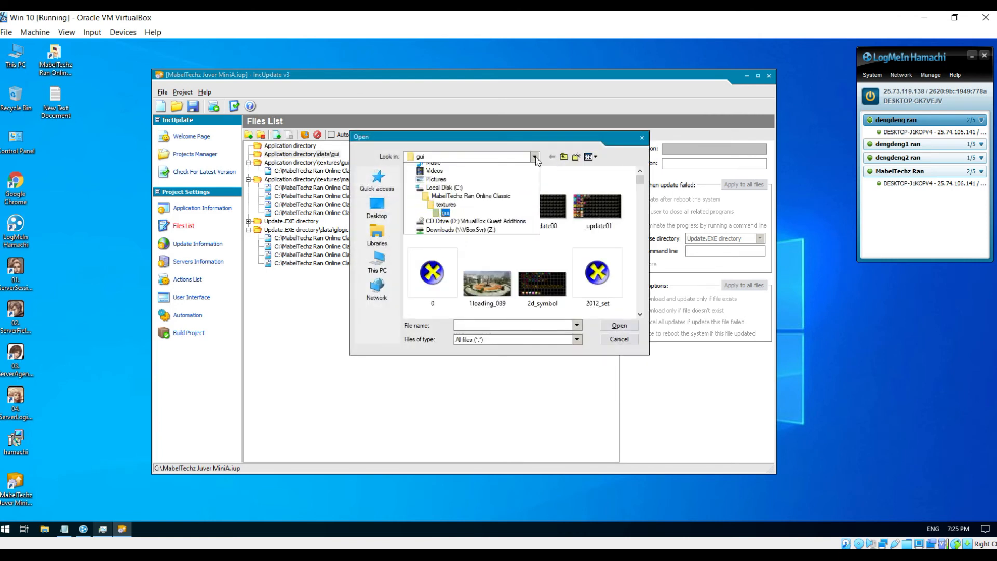
click(459, 275)
double_click(423, 204)
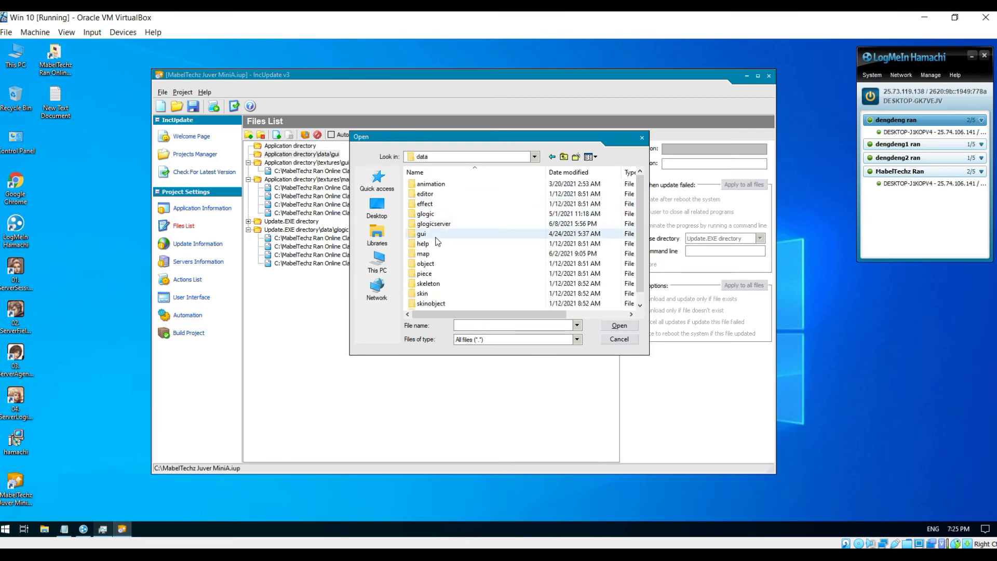
double_click(436, 237)
scroll(467, 270, down, 5)
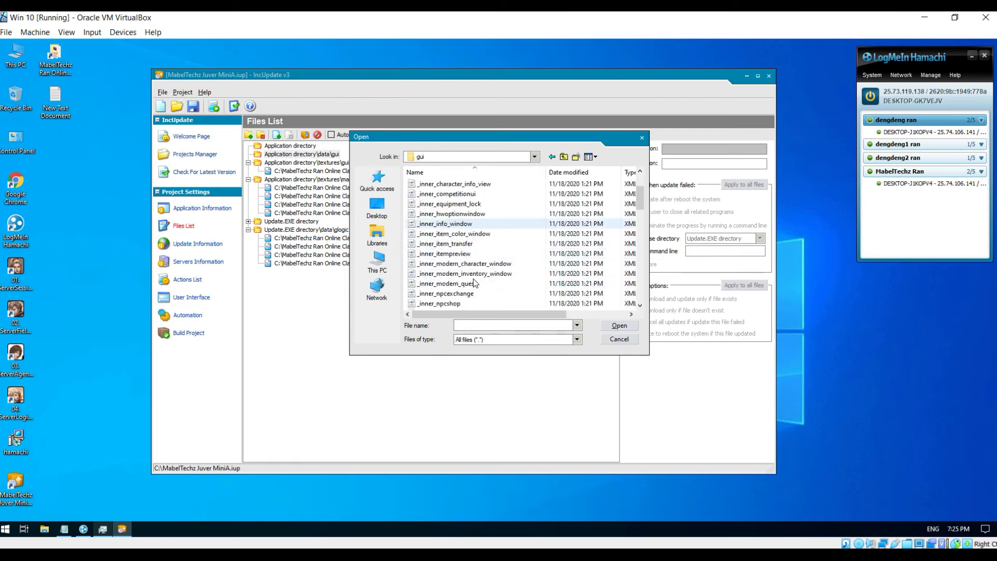
scroll(477, 280, down, 6)
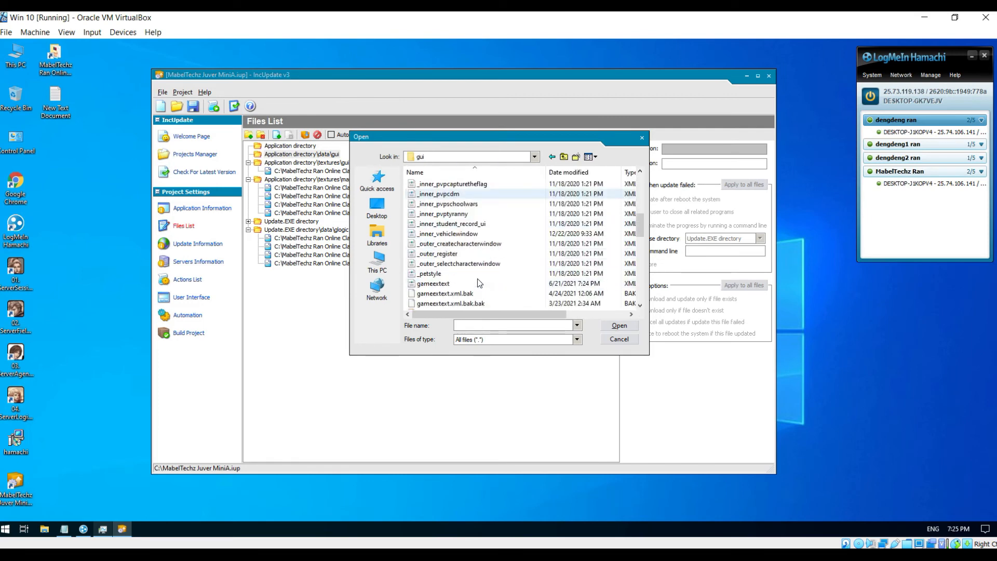
scroll(478, 279, down, 2)
click(452, 223)
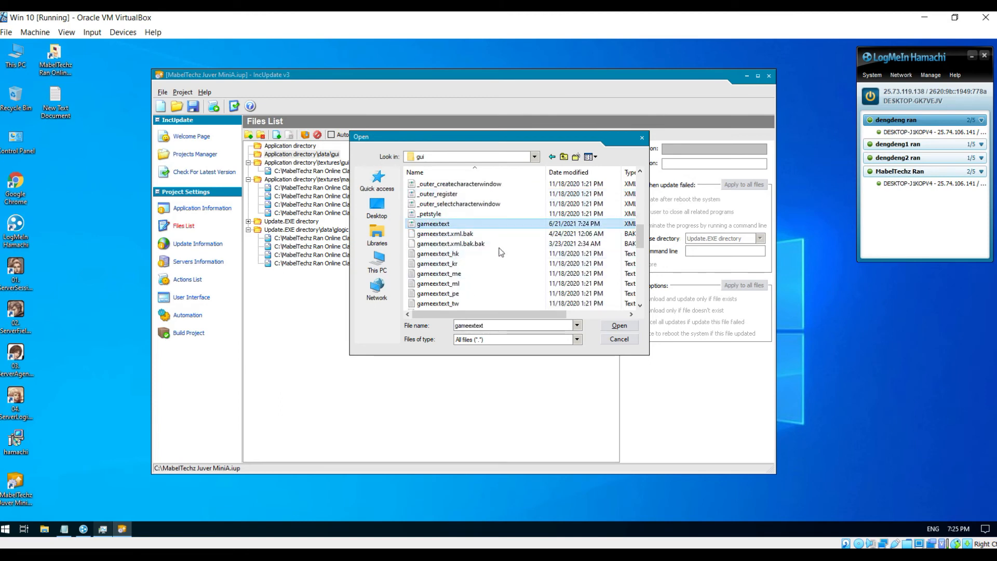
scroll(540, 284, down, 4)
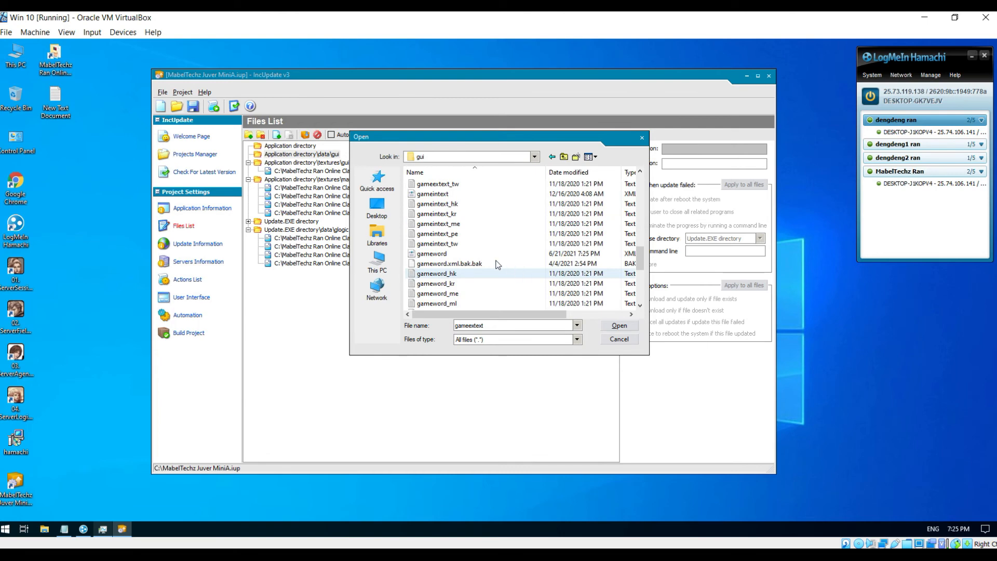
ctrl+click(439, 255)
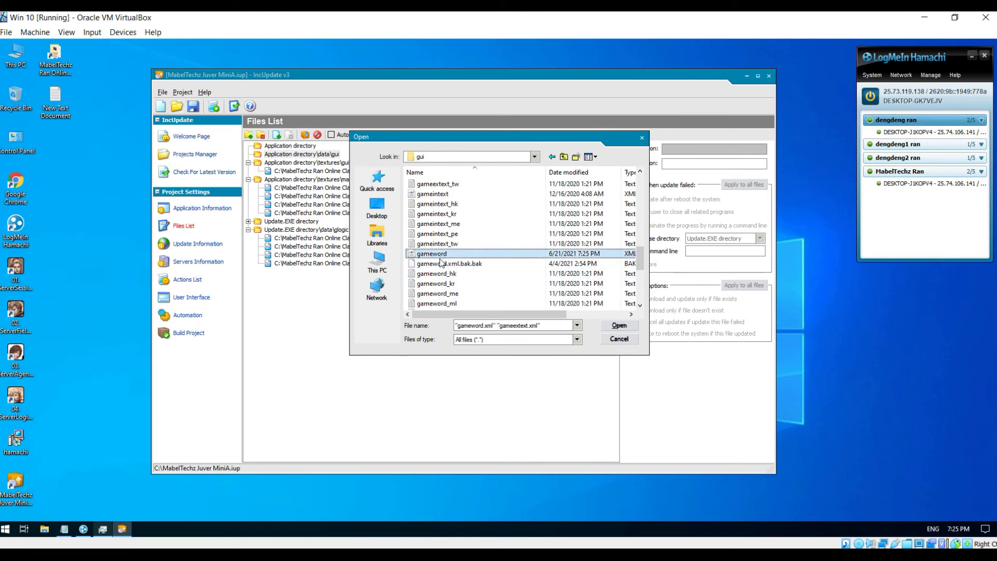
click(618, 325)
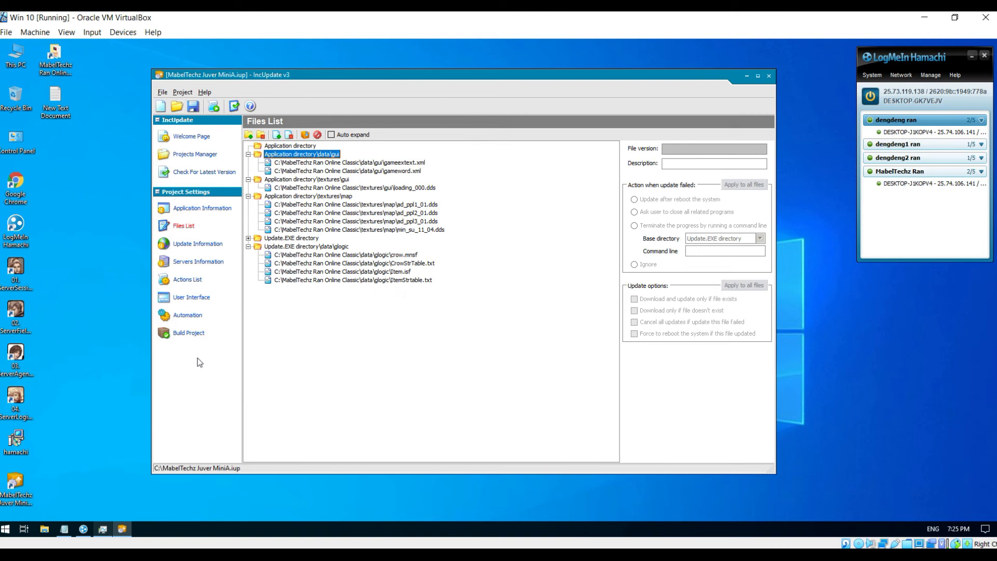
- Build the project from Build Project, saving it when prompted, until Build: Done! appears
click(187, 334)
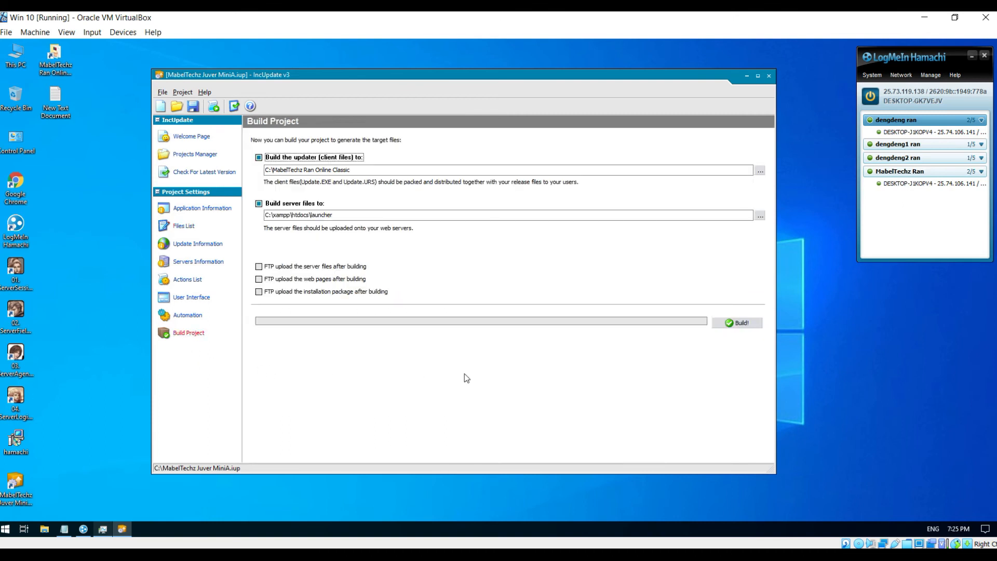
click(742, 323)
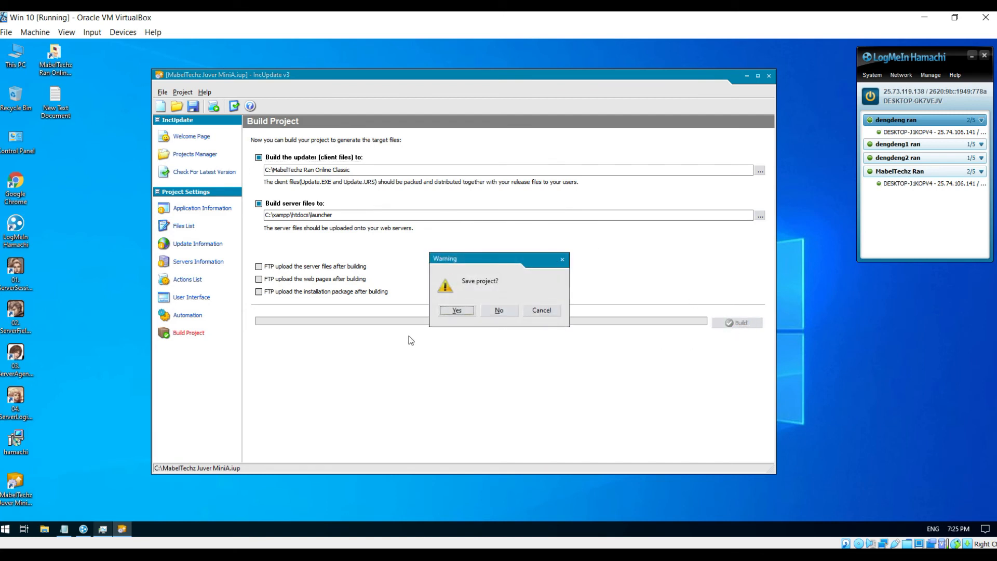
click(457, 311)
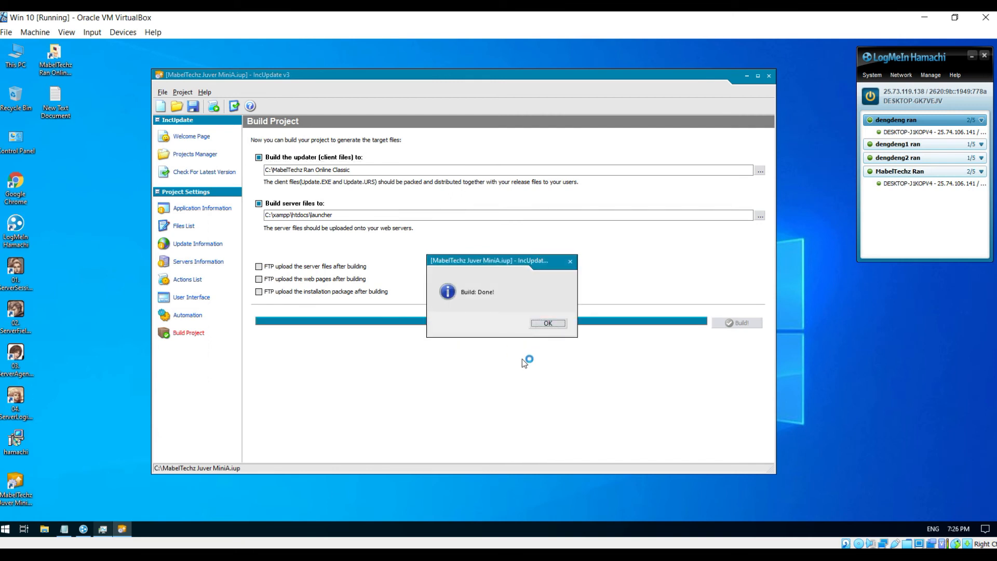
- Dismiss the build-complete message, close IncUpdate, and open the game server files folder
click(547, 324)
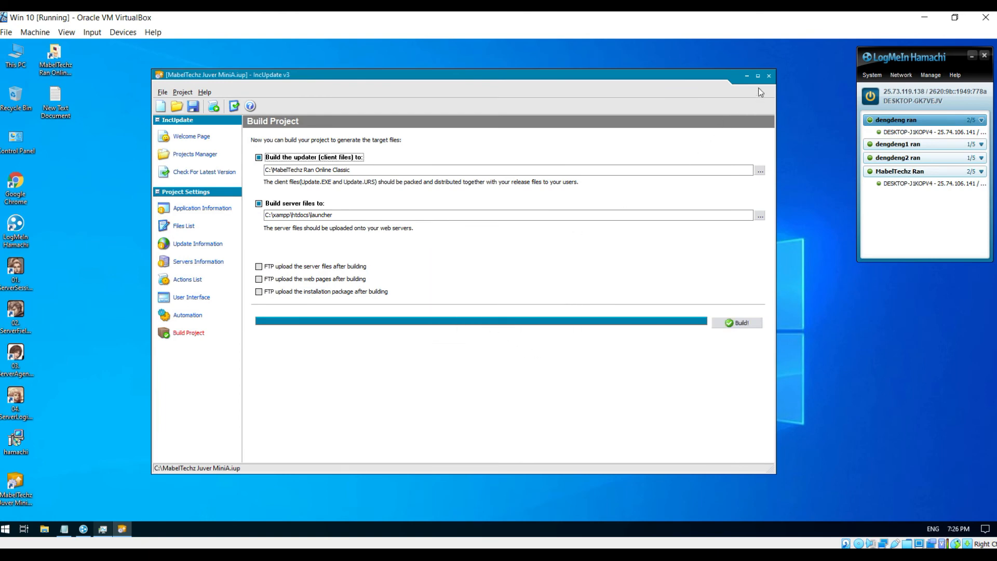
click(768, 77)
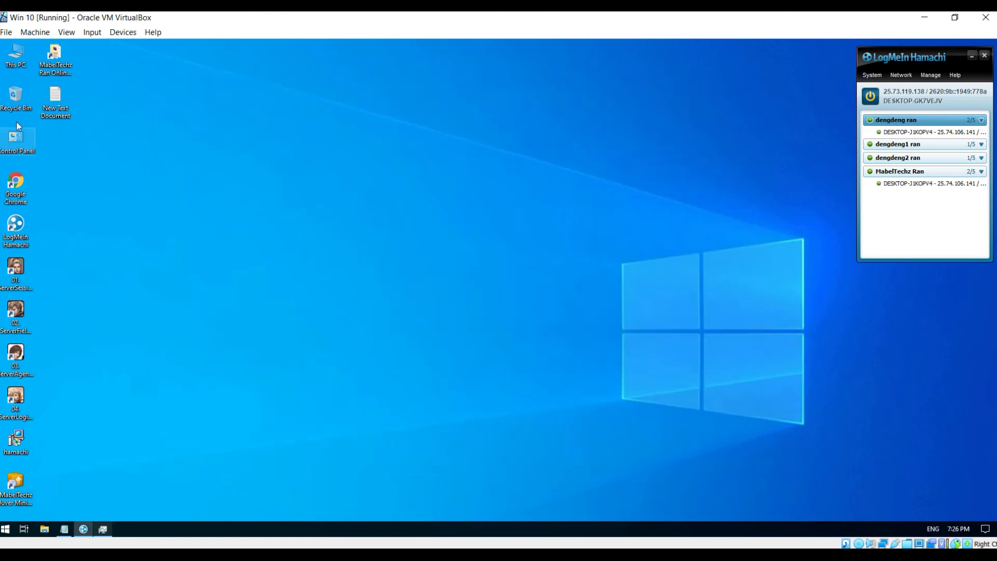
double_click(57, 67)
scroll(756, 340, down, 10)
scroll(756, 340, down, 1)
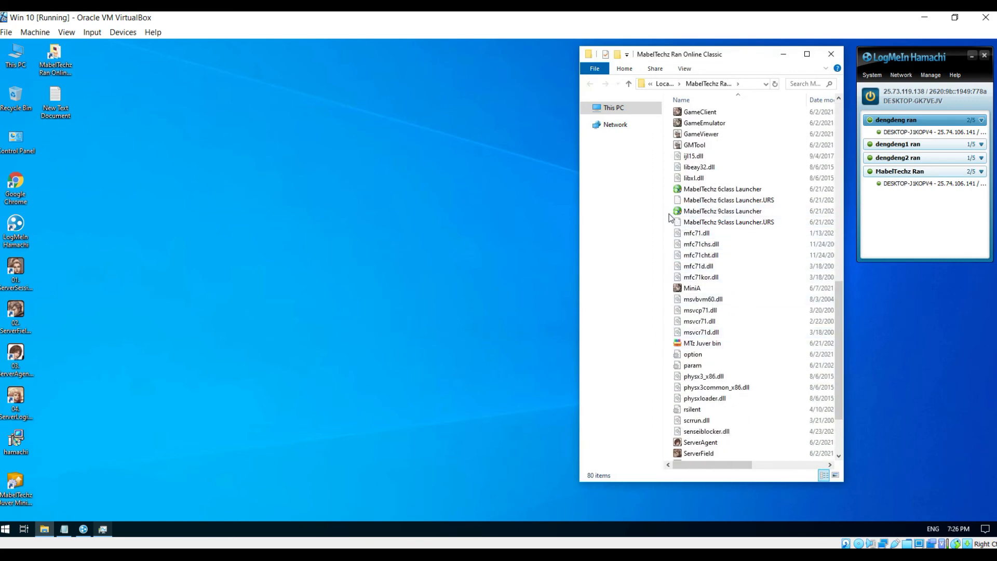
- Delete the old 9class launcher and URS files, then copy both 6class launcher files
drag(668, 215, 692, 223)
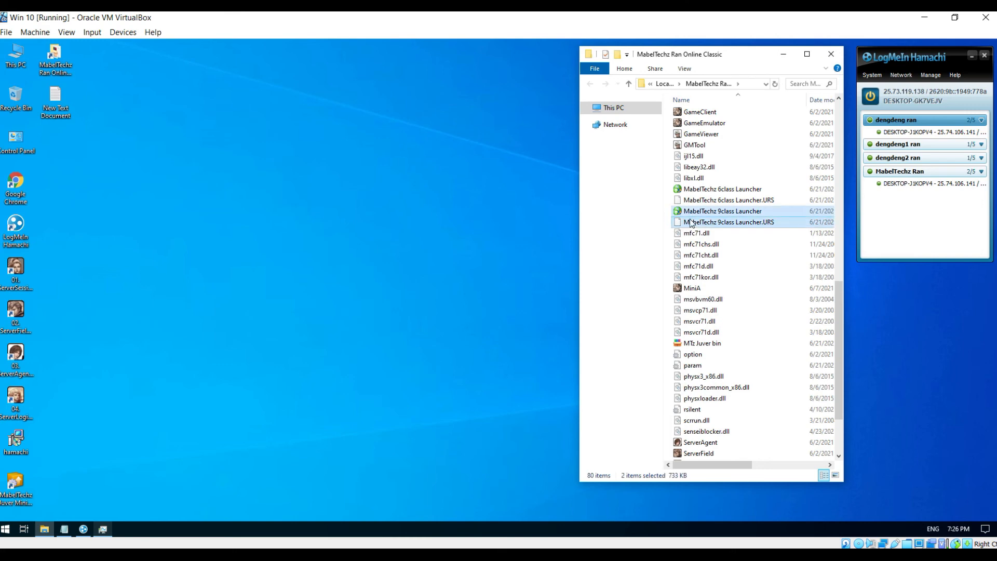
right_click(691, 220)
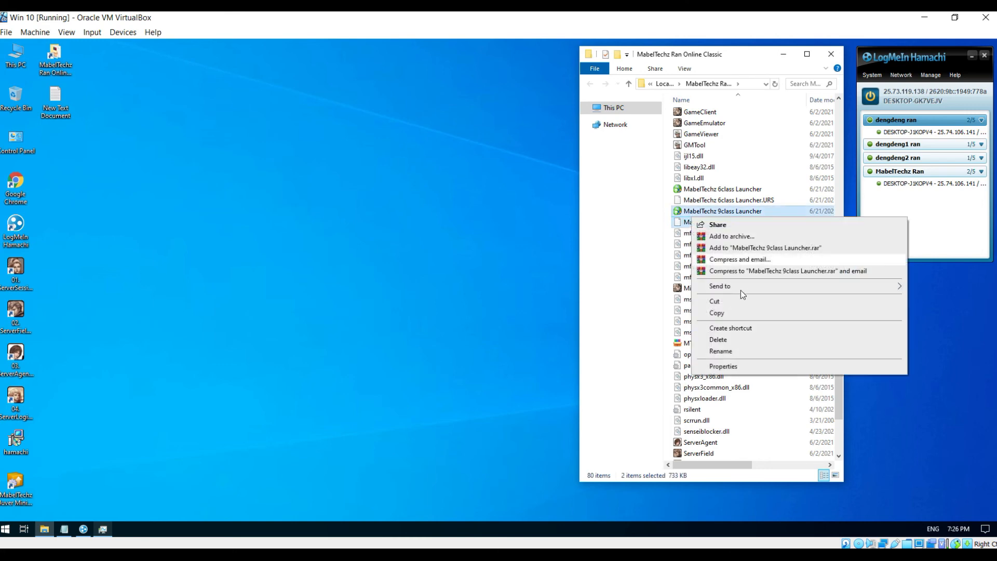
click(730, 339)
drag(668, 187, 678, 203)
right_click(695, 191)
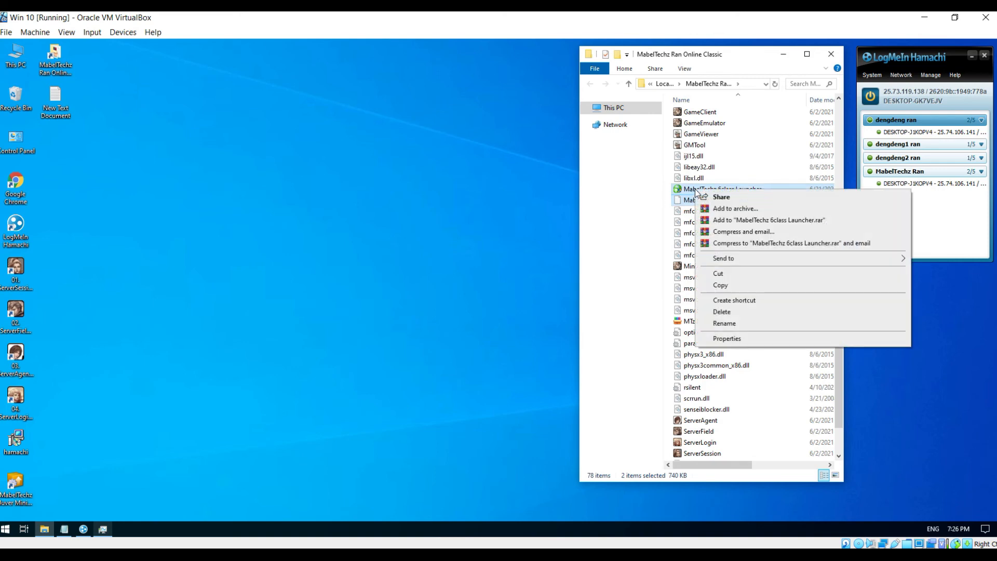
click(732, 285)
- Permanently delete the 9class launcher files from the Ran Online Client folder on the Downloads drive
click(610, 107)
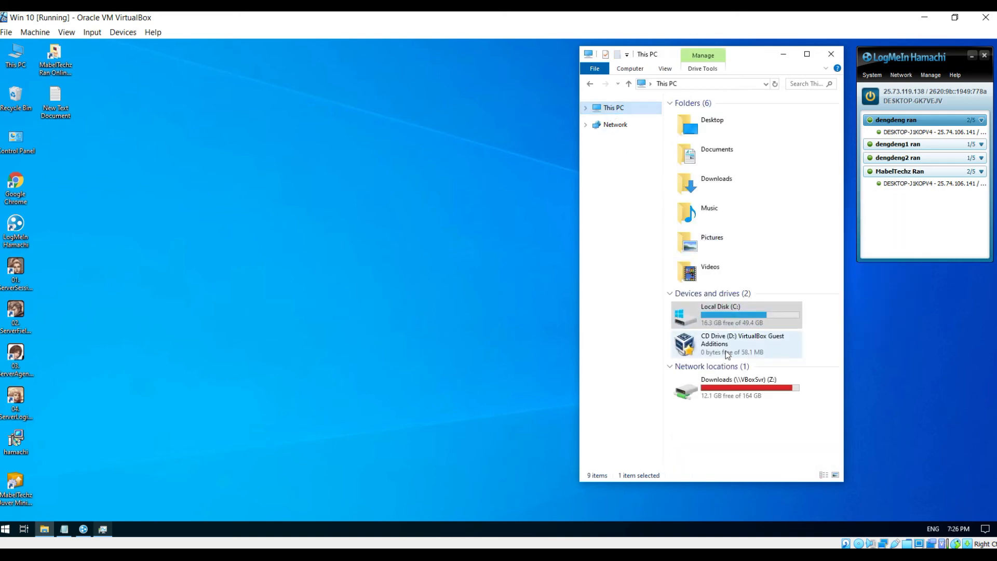
double_click(732, 391)
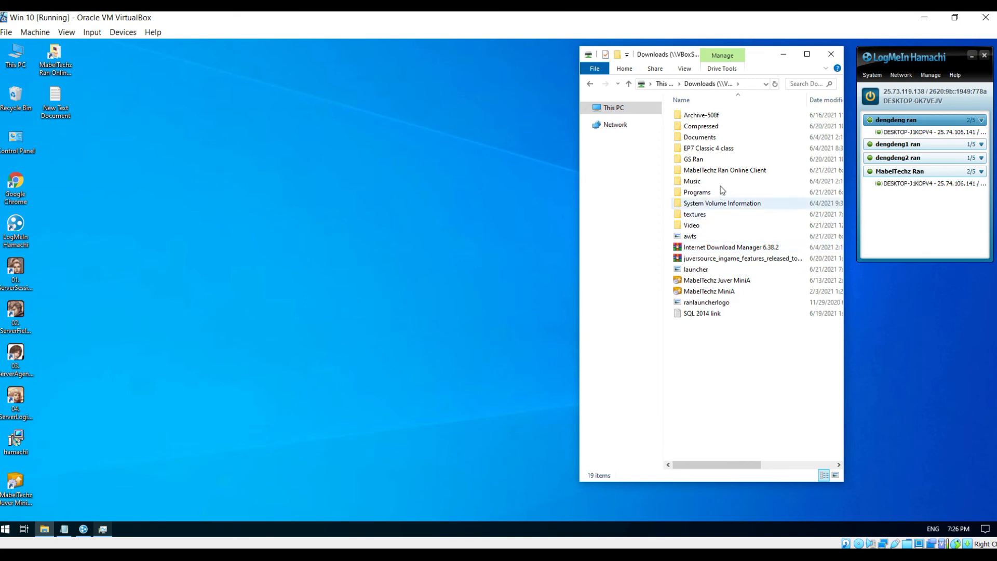
double_click(718, 174)
scroll(728, 332, down, 5)
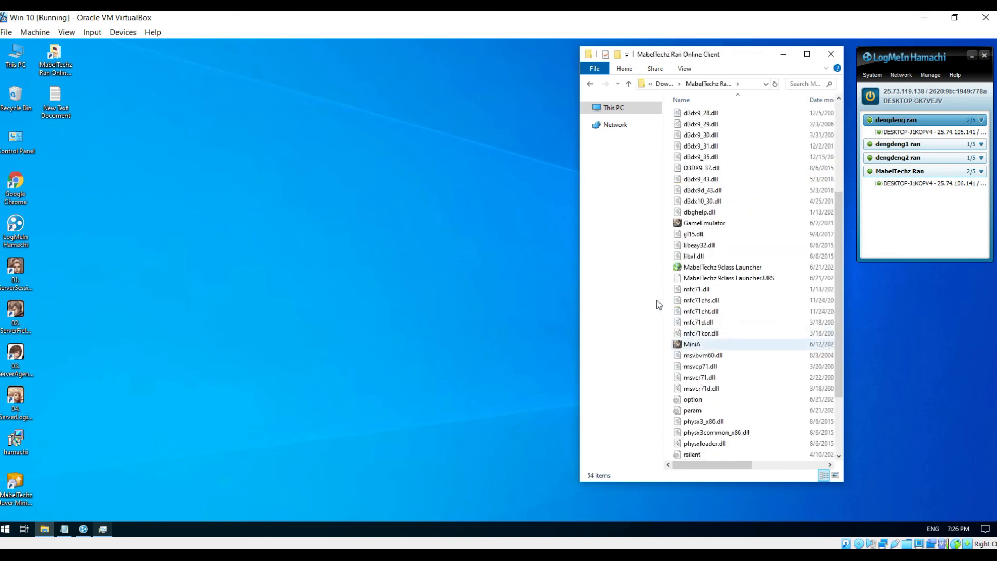
drag(668, 273, 676, 266)
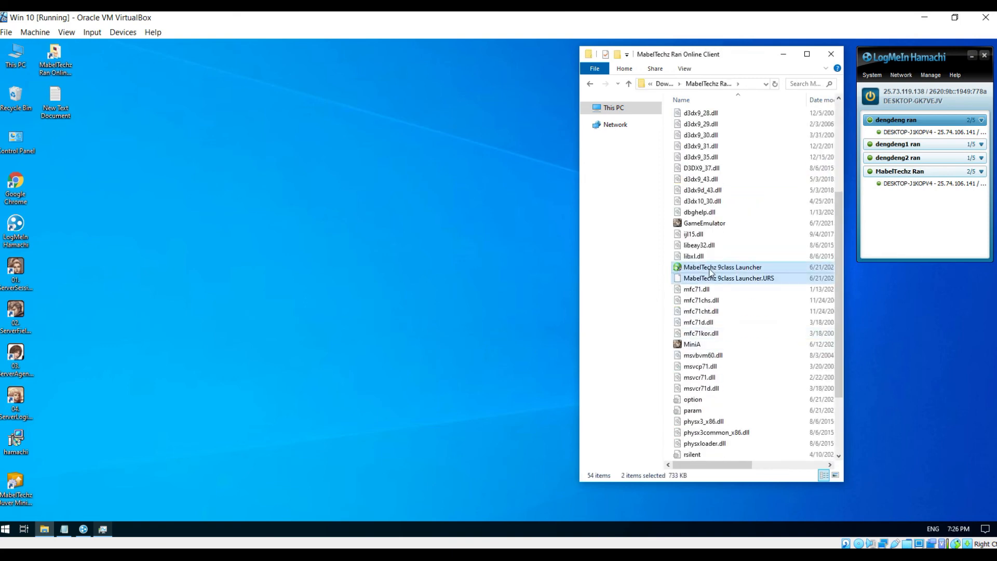
right_click(709, 269)
click(746, 402)
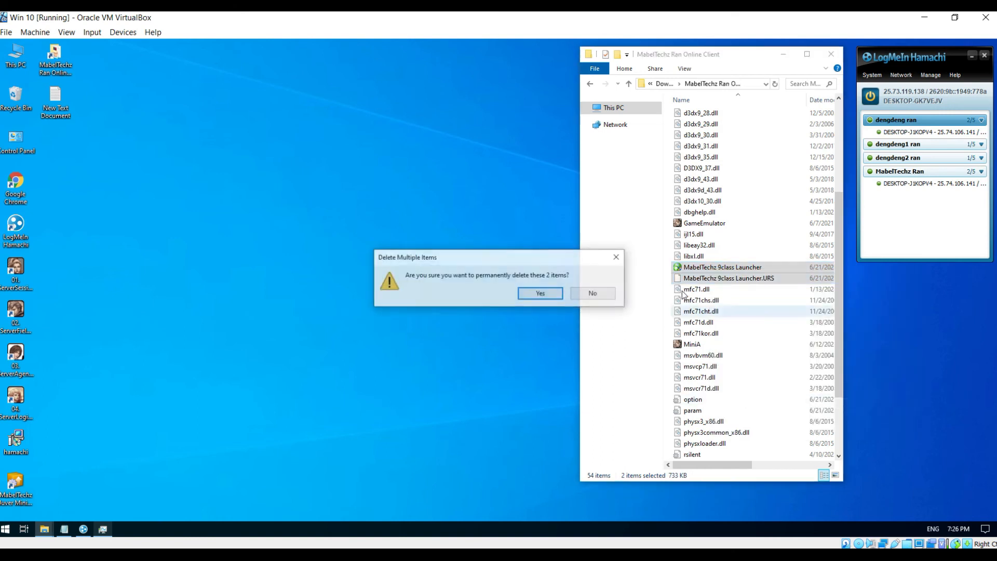
click(541, 294)
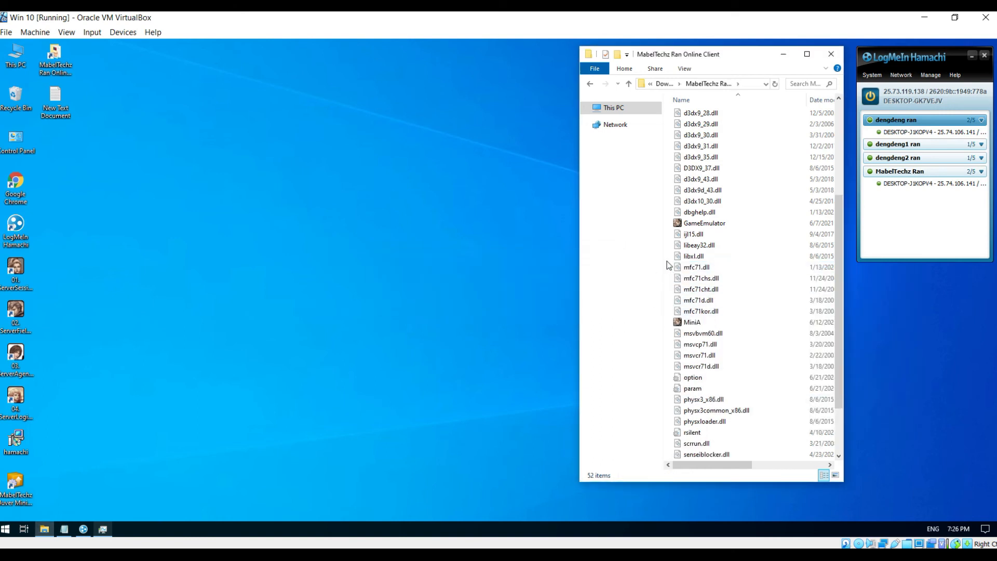
- Paste the 6class launcher files into the client folder and close Explorer
right_click(667, 263)
click(691, 334)
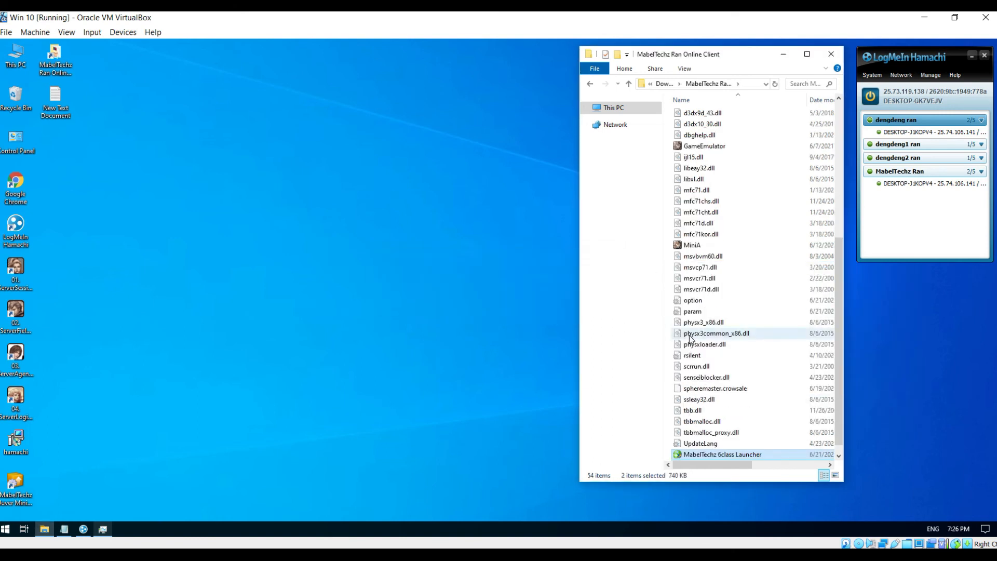
click(831, 54)
double_click(23, 289)
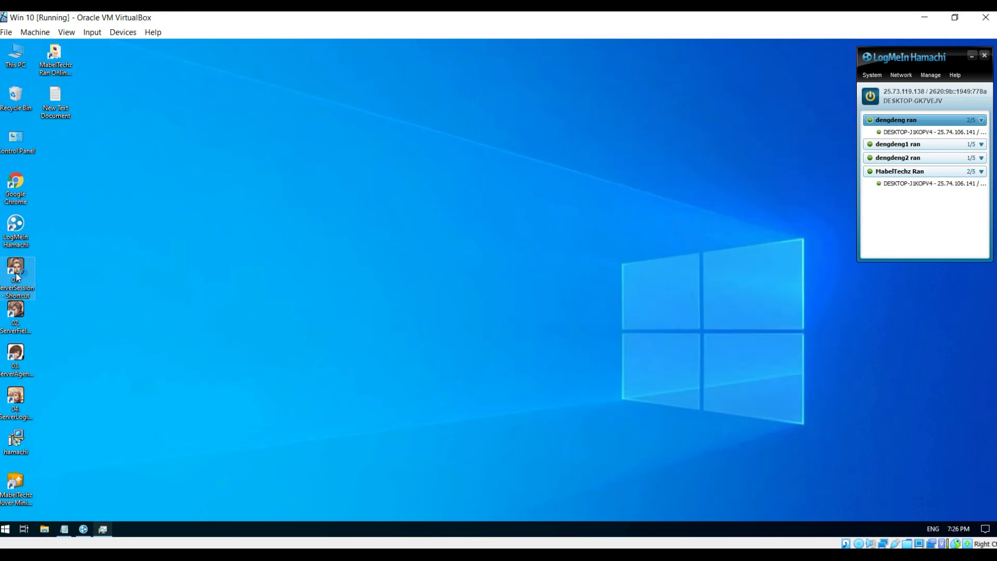
- Start the session server and the field server, closing each console afterwards
click(171, 280)
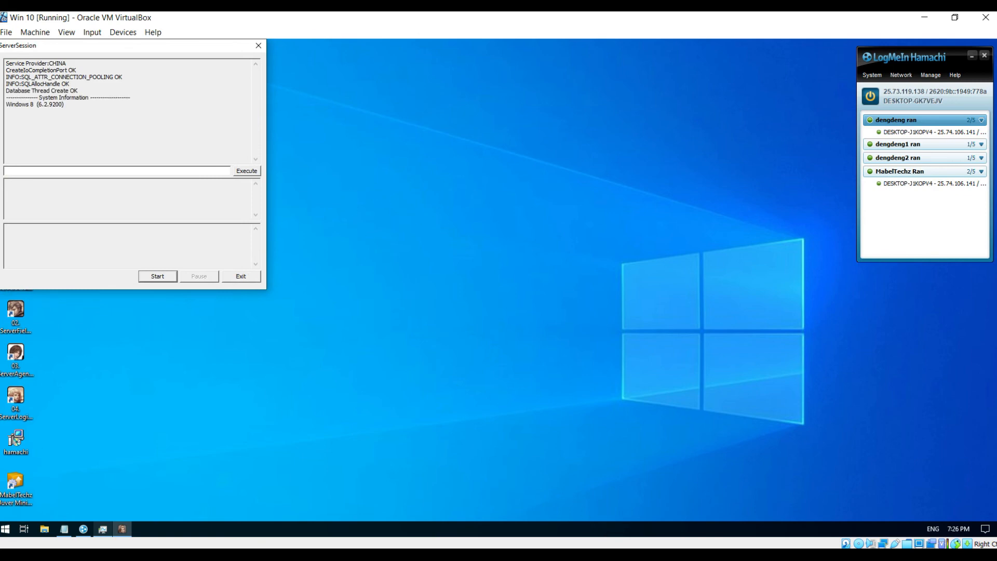
click(258, 46)
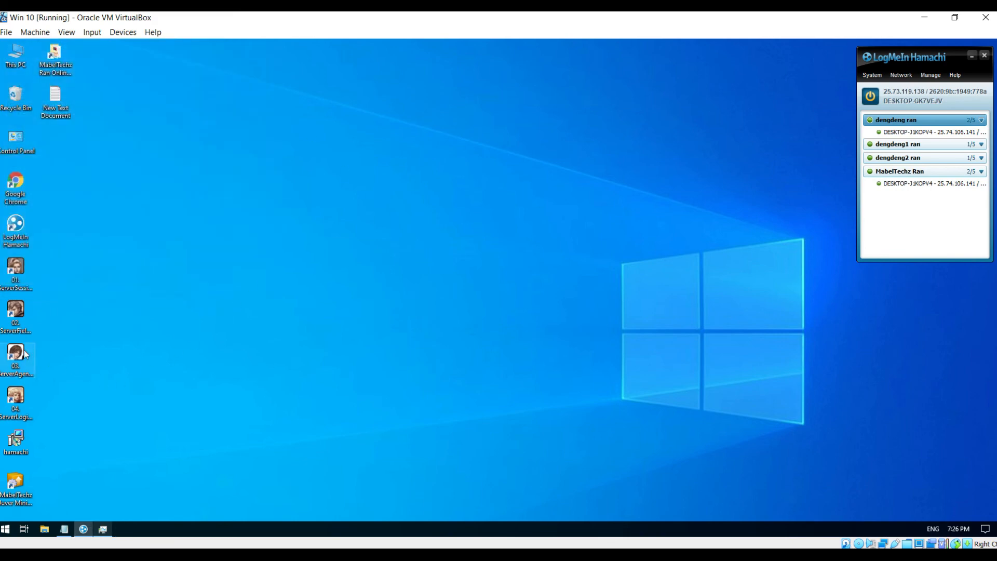
double_click(16, 311)
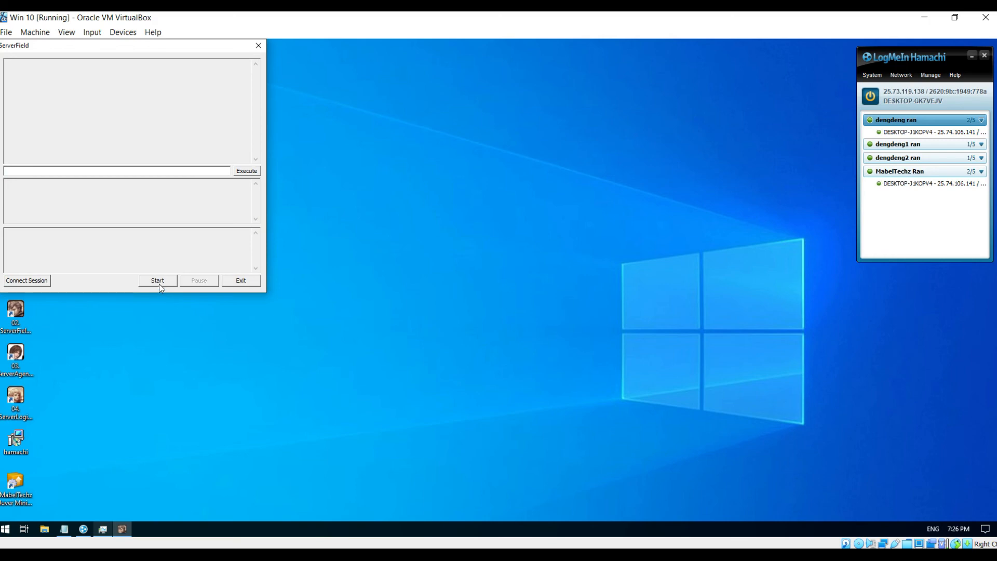
click(158, 281)
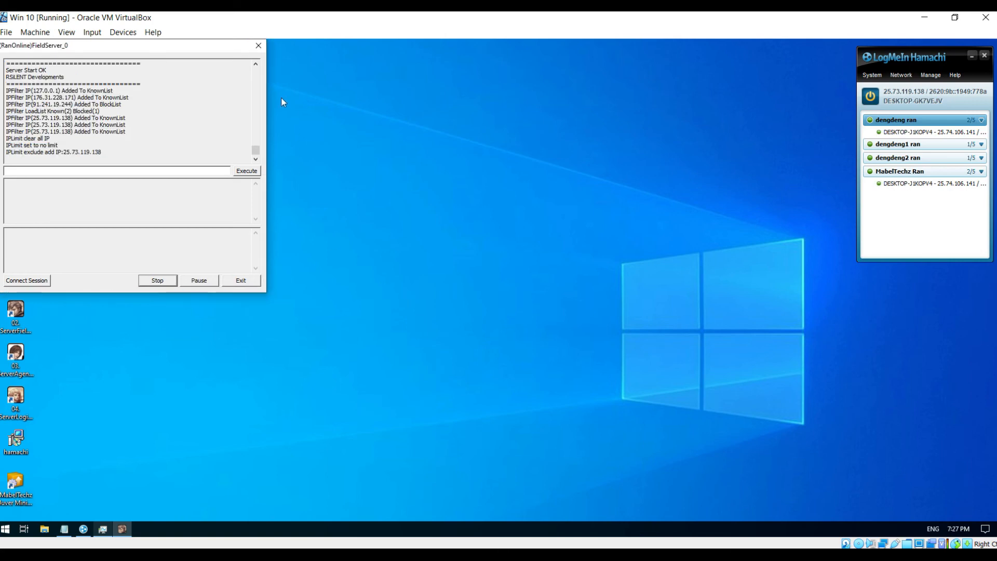
click(258, 46)
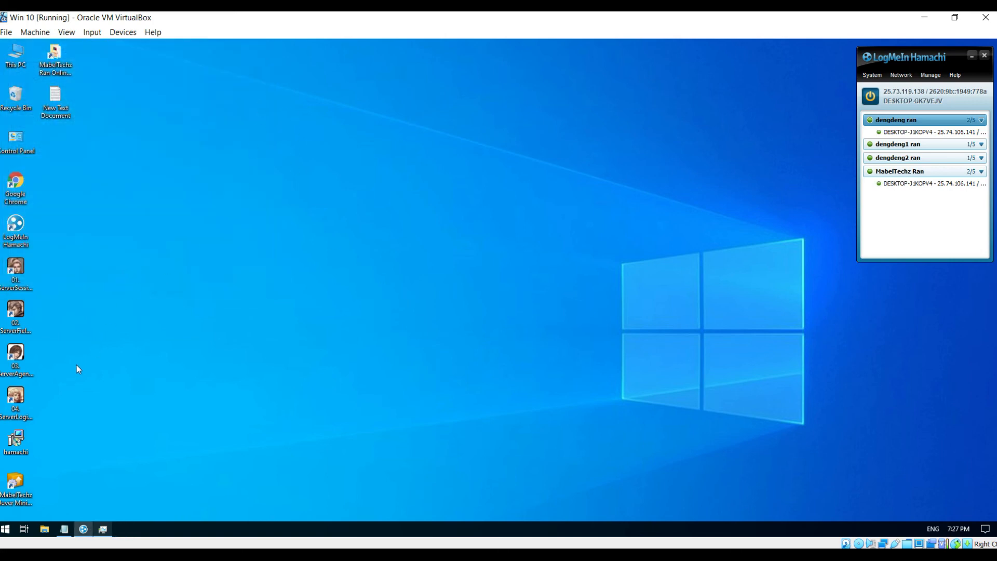
- Start the agent server and then the login server, closing each console afterwards
double_click(17, 358)
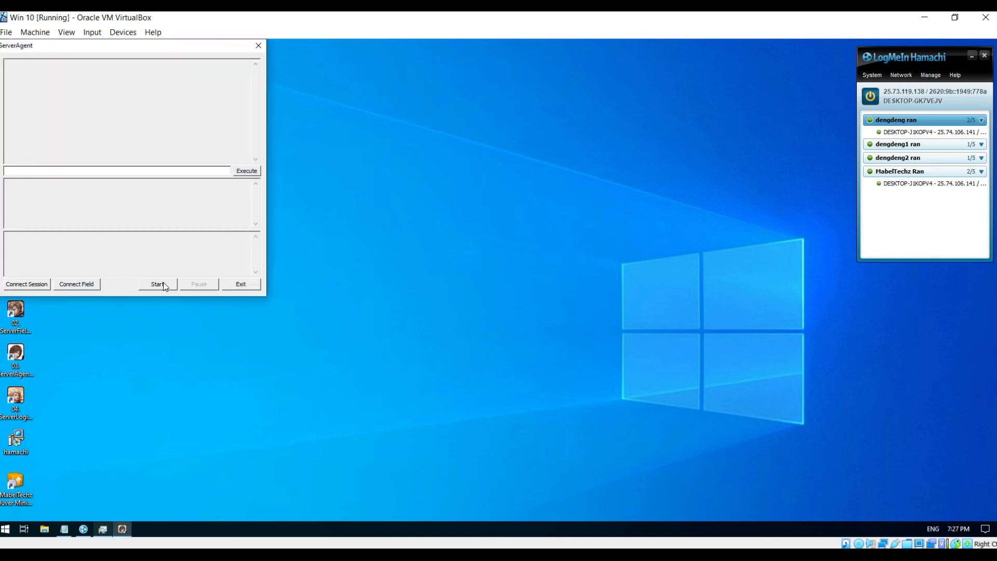
click(161, 283)
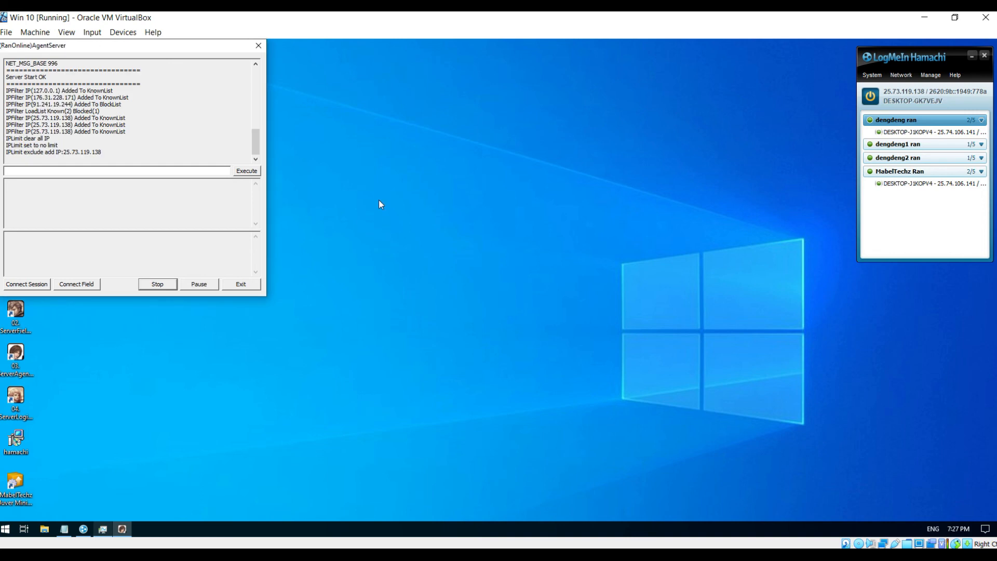
click(258, 47)
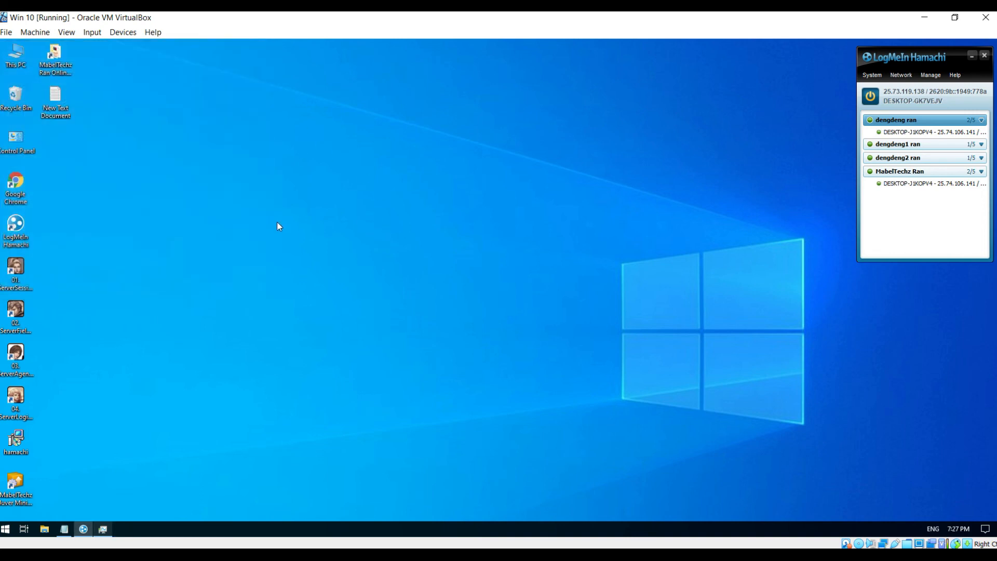
double_click(16, 397)
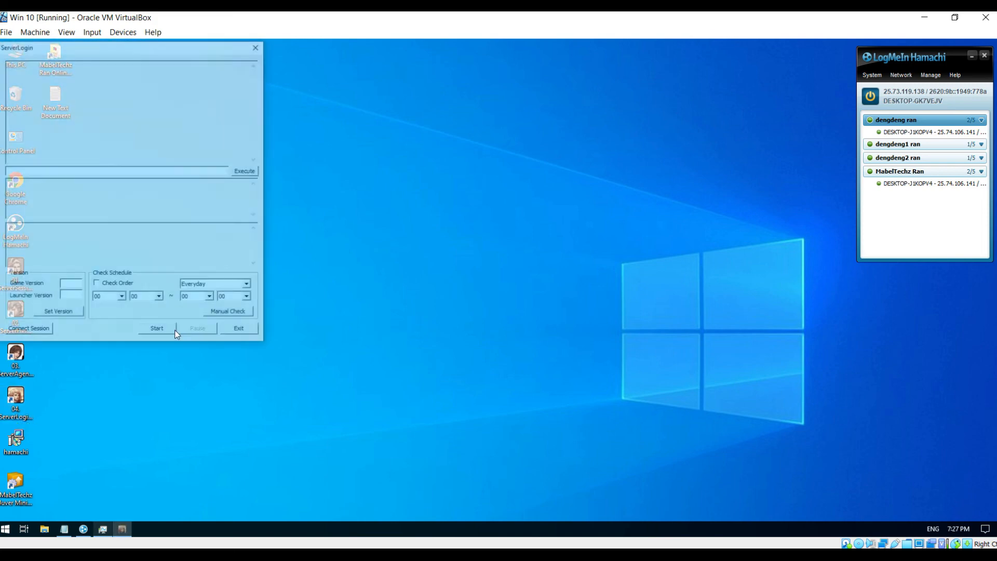
click(158, 331)
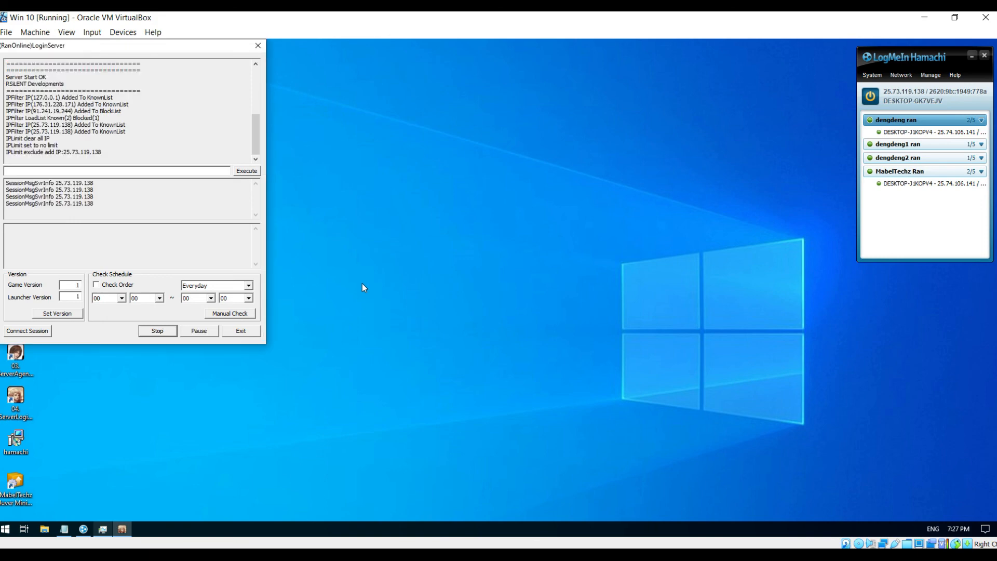
click(257, 46)
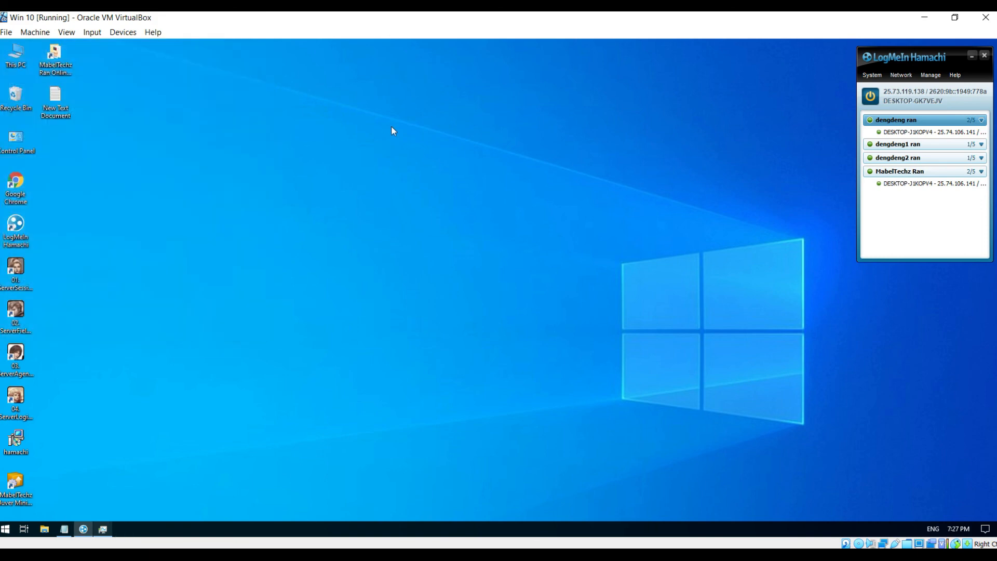
- Run MabelTechz 6class Launcher from Downloads > MabelTechz Ran Online Client and finish the update
click(930, 23)
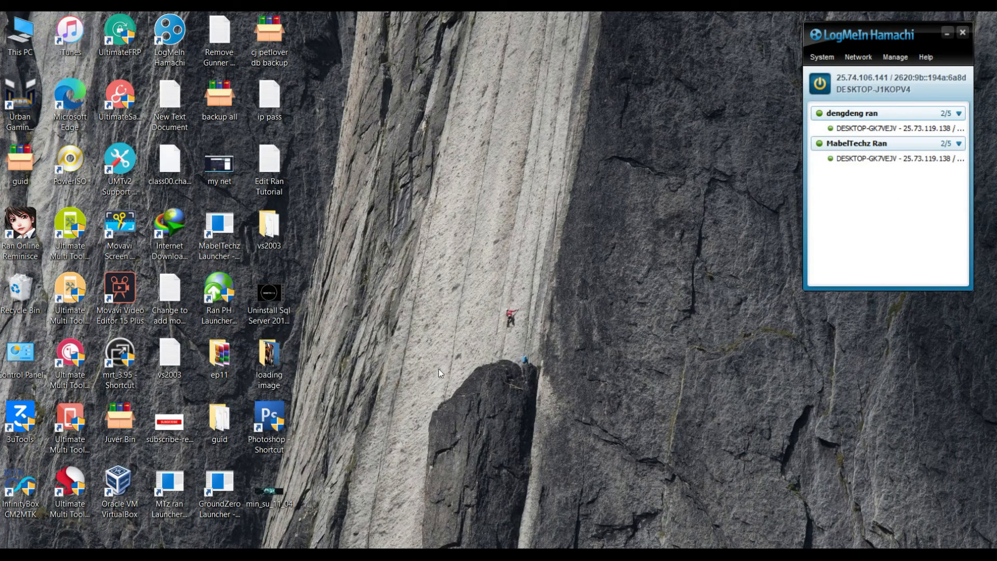
double_click(25, 38)
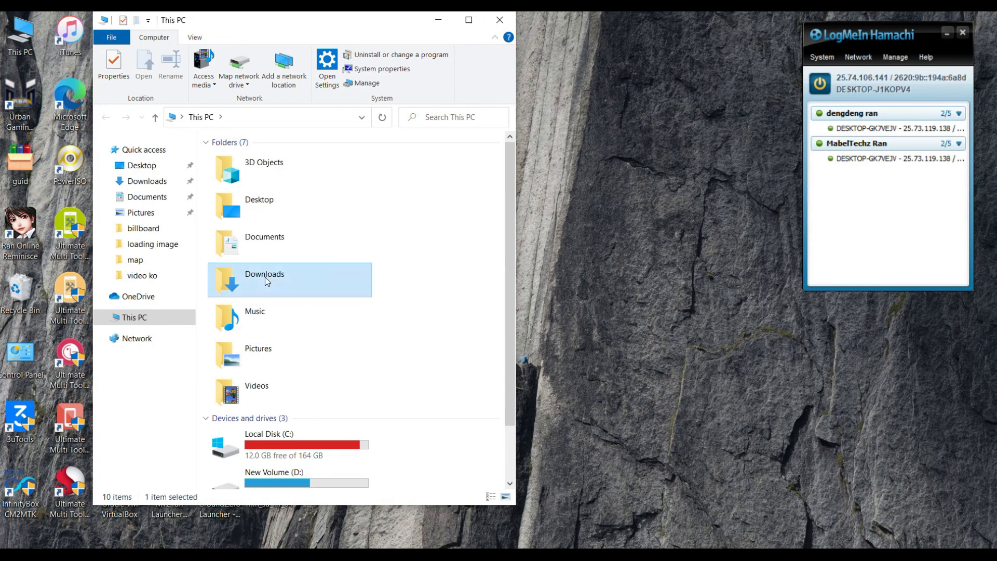
double_click(264, 276)
double_click(335, 193)
scroll(283, 345, down, 8)
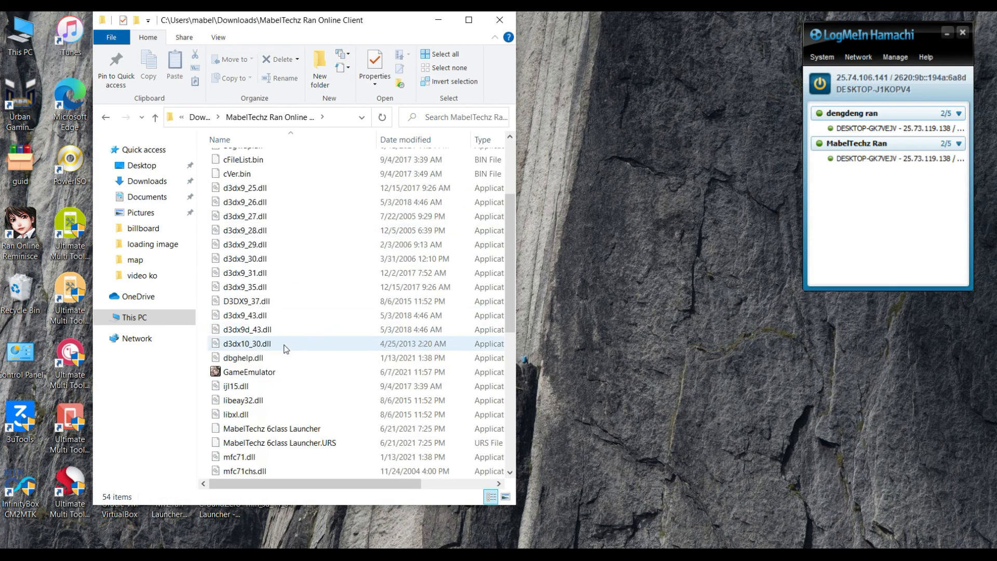
double_click(270, 387)
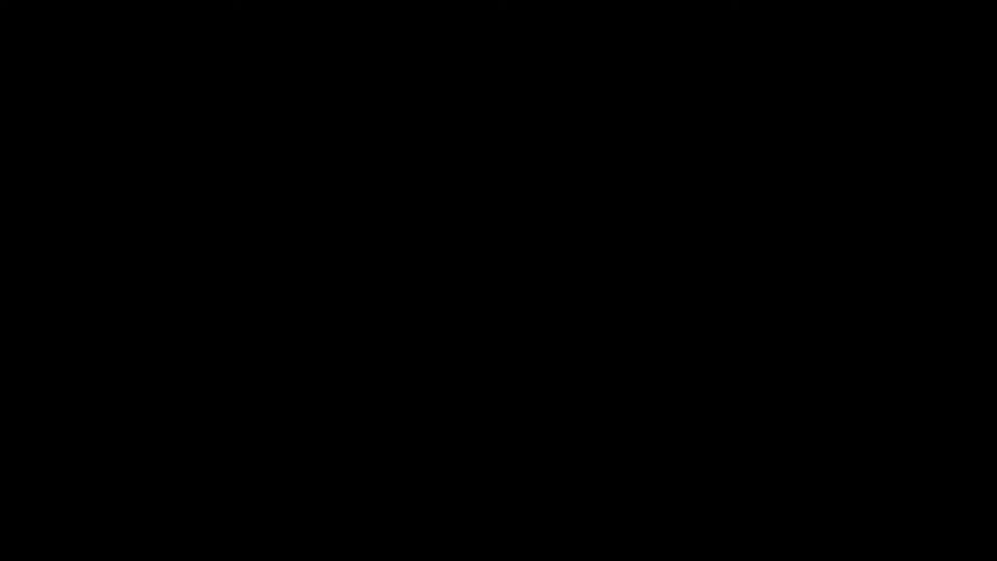
click(435, 382)
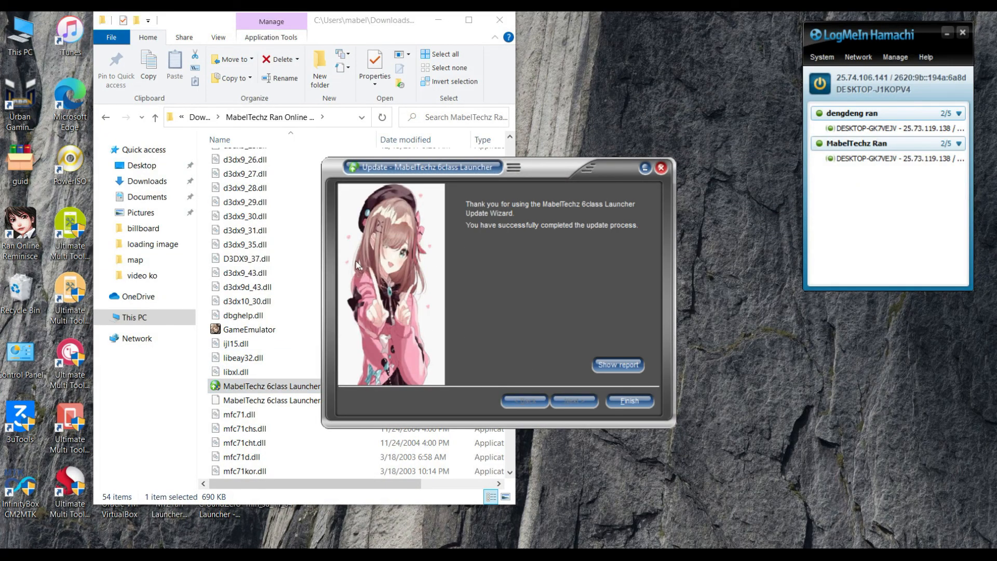
click(624, 404)
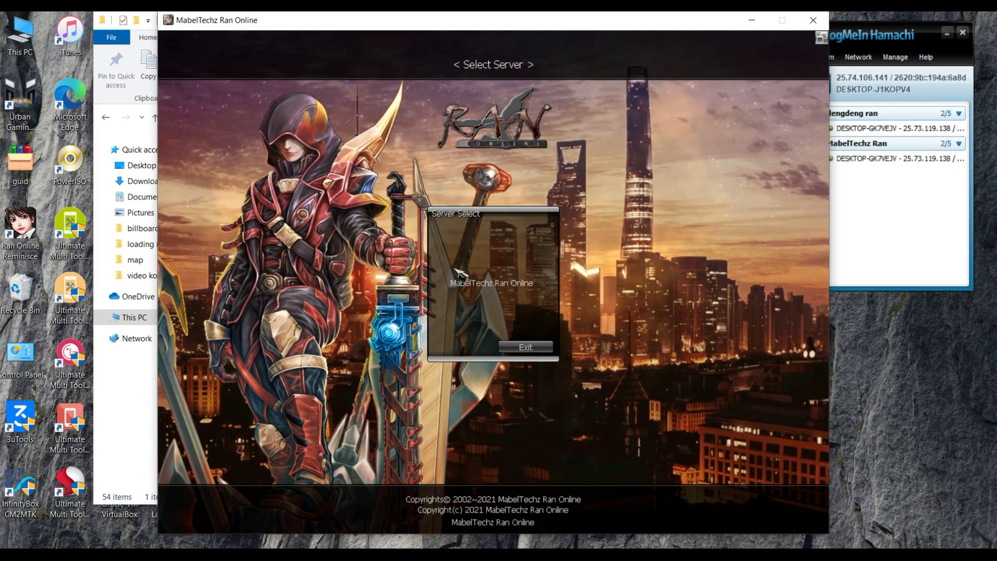
- Join the MabelTechz Ran Online server, log in with the user ID and password, and pick the Swordsman
click(490, 285)
double_click(625, 285)
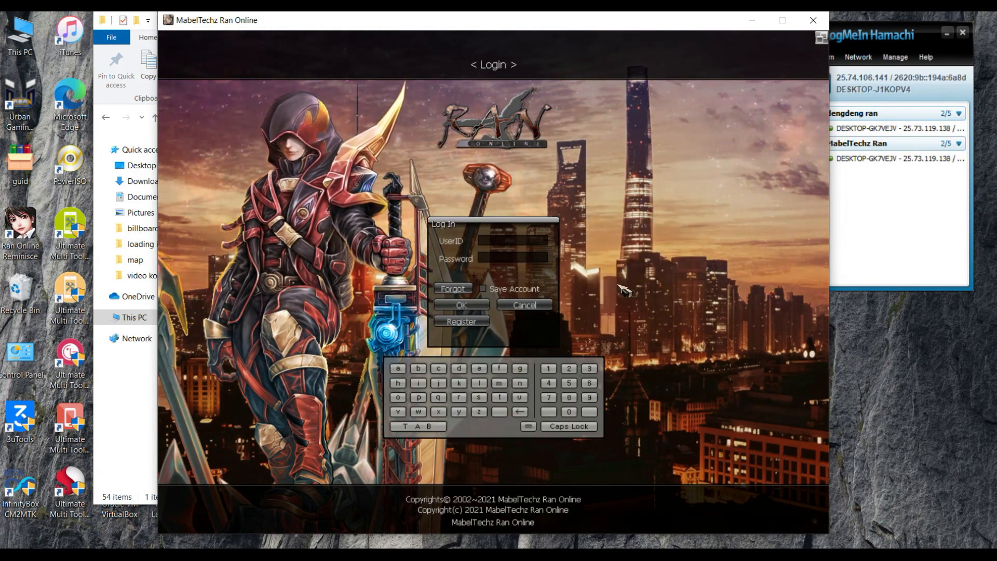
text(zaldy)
key(Tab)
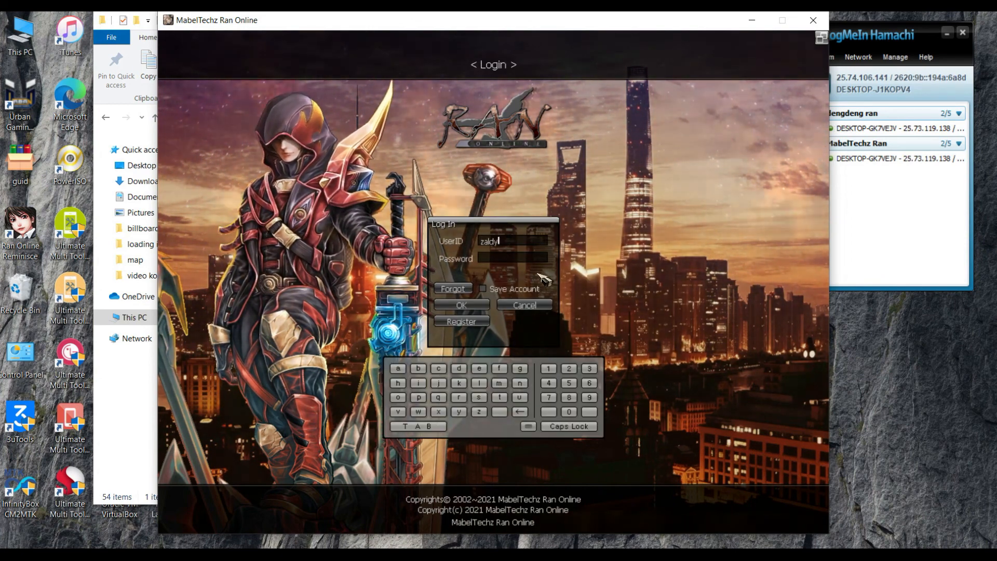
text(*****)
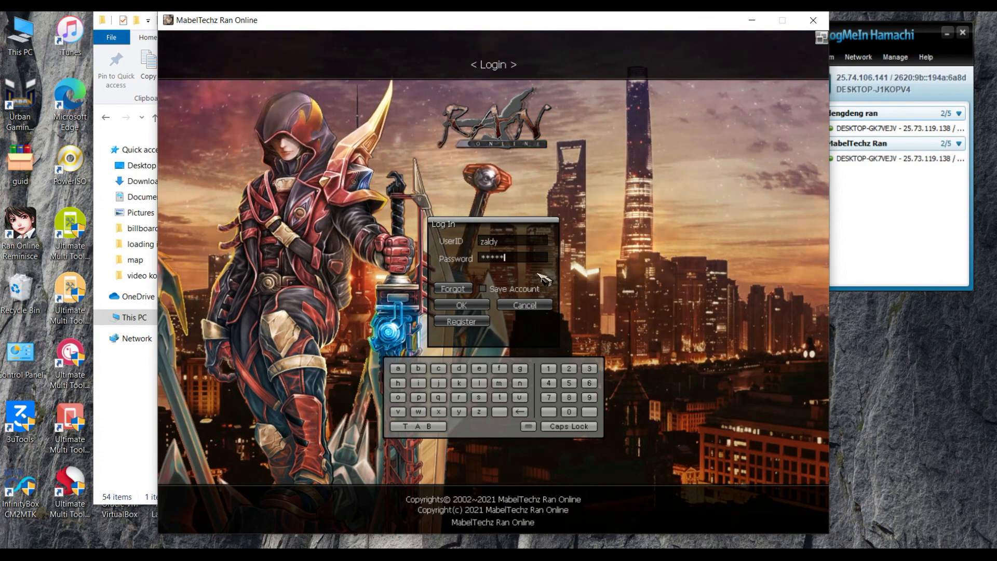
key(Return)
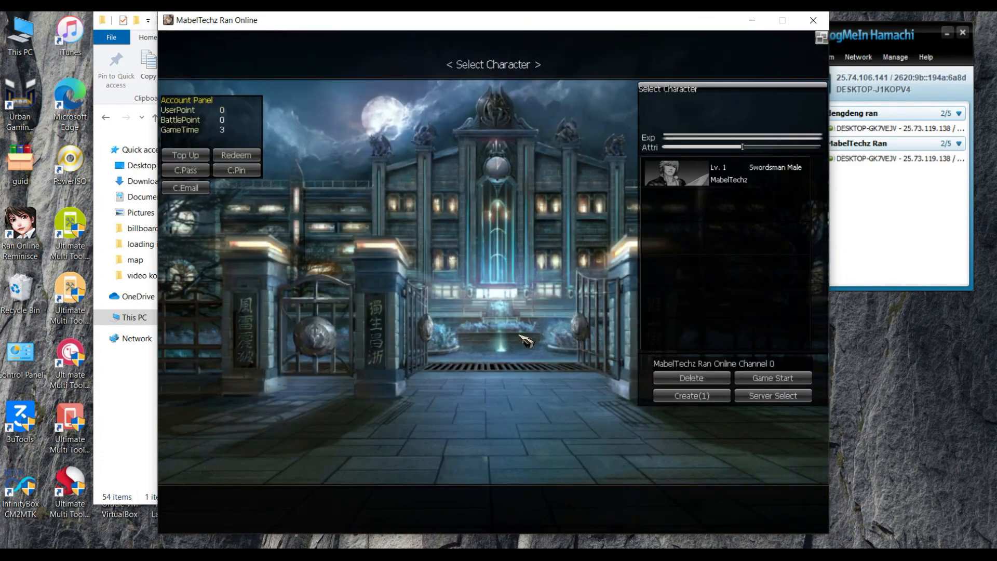
double_click(270, 337)
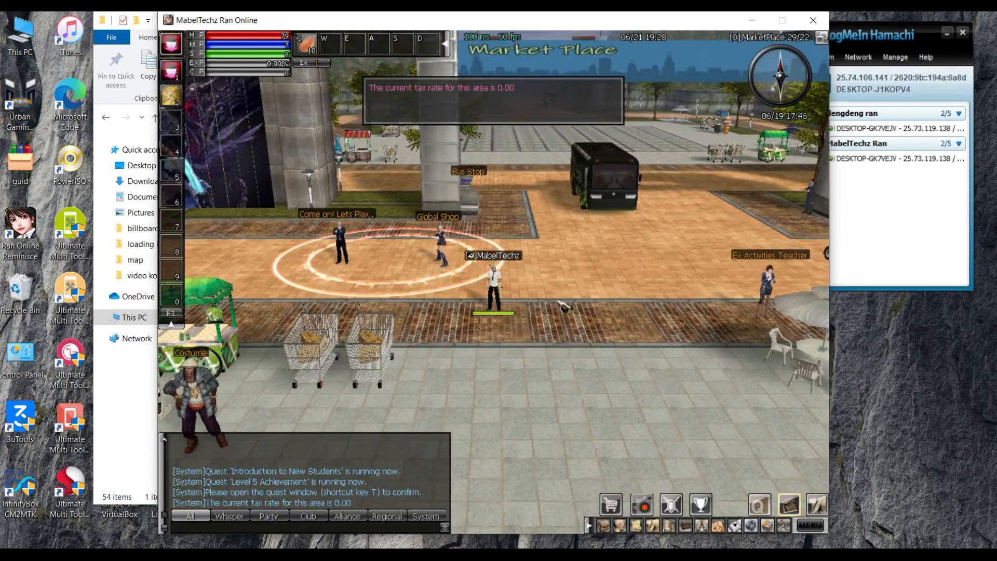
- Rotate the camera and walk the Swordsman across the Market Place onto the numbered tiles
mouse_move(558, 301)
mouse_down()
mouse_move(660, 171)
mouse_move(691, 104)
mouse_move(719, 106)
mouse_up()
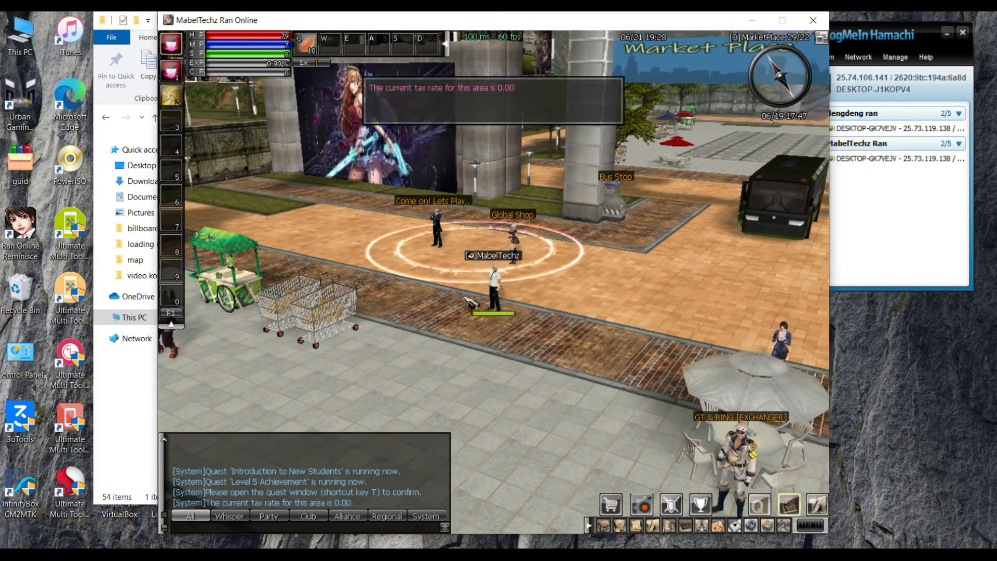
click(422, 291)
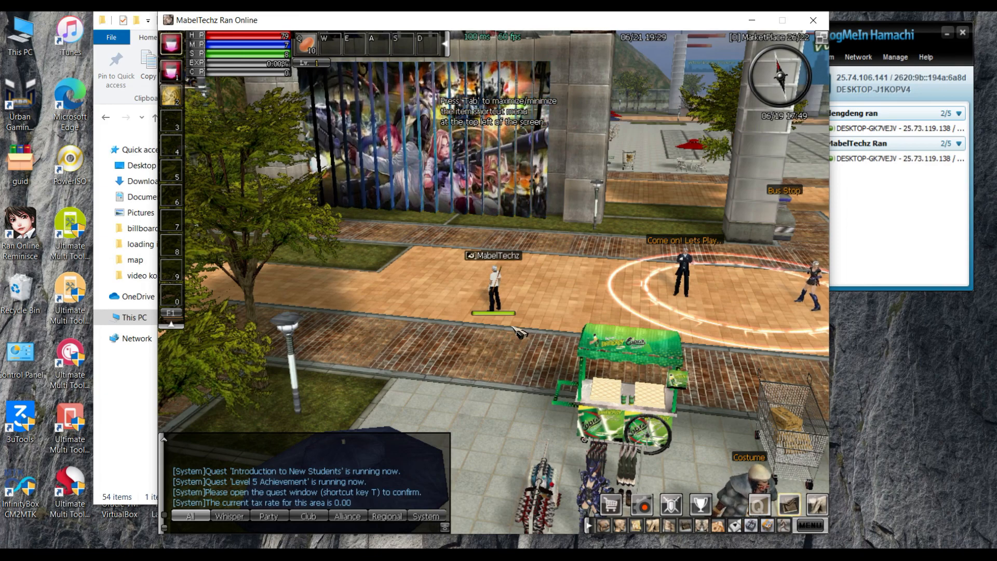
click(545, 325)
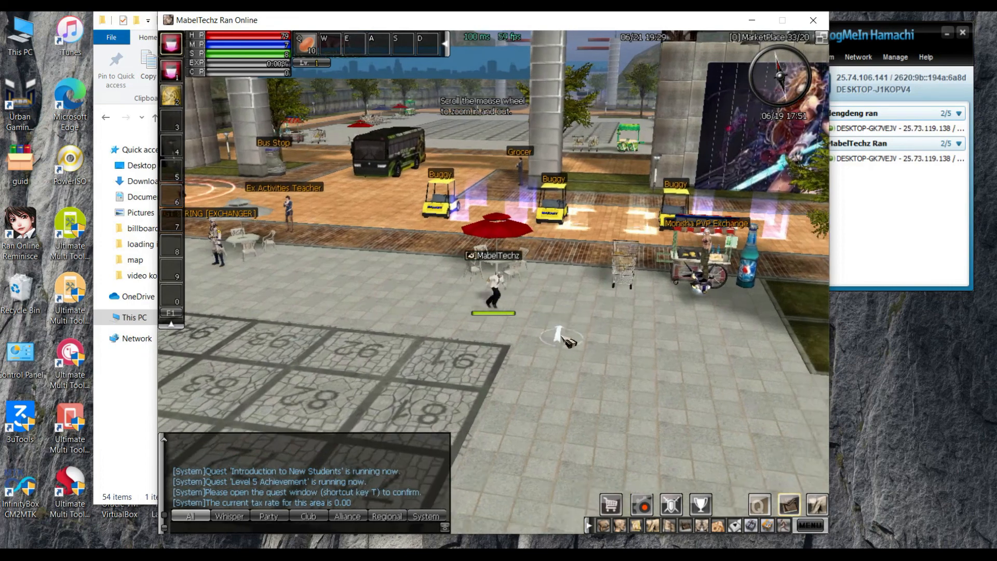
click(457, 329)
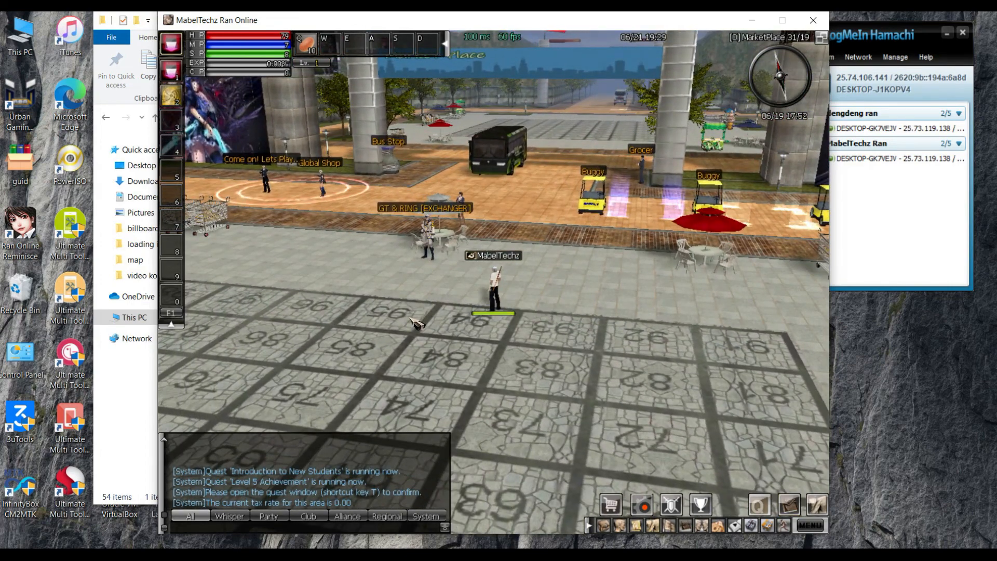
click(419, 322)
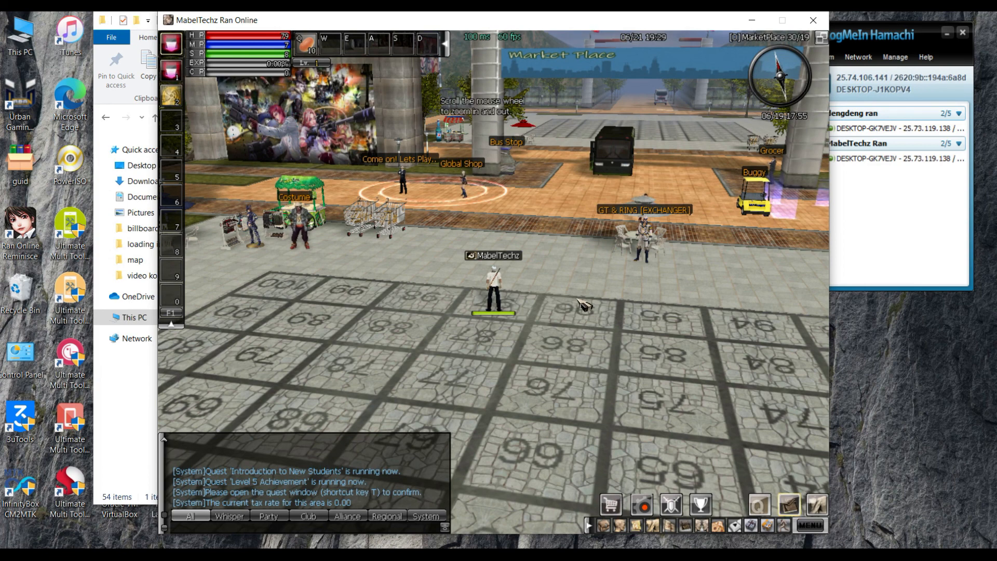
click(602, 349)
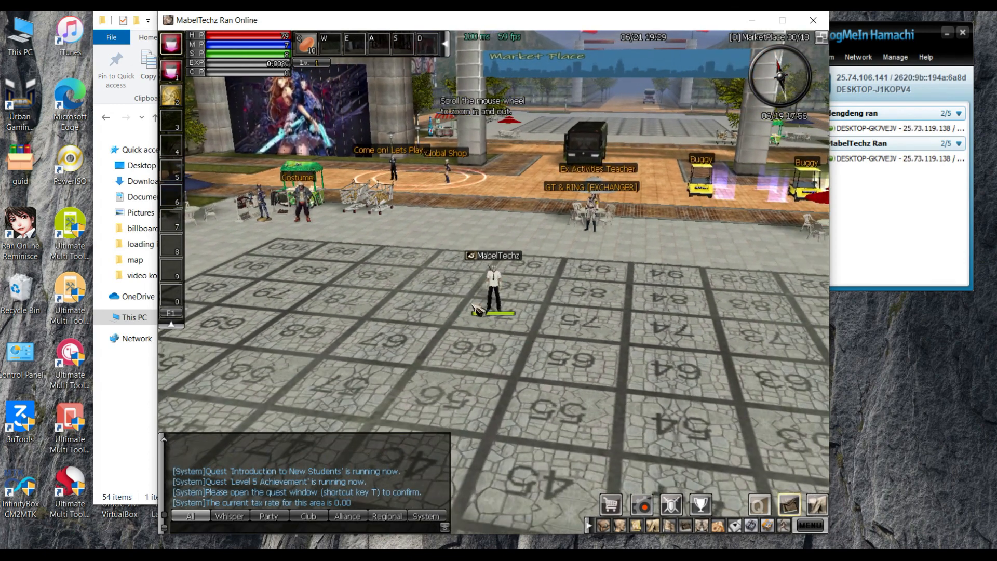
click(463, 289)
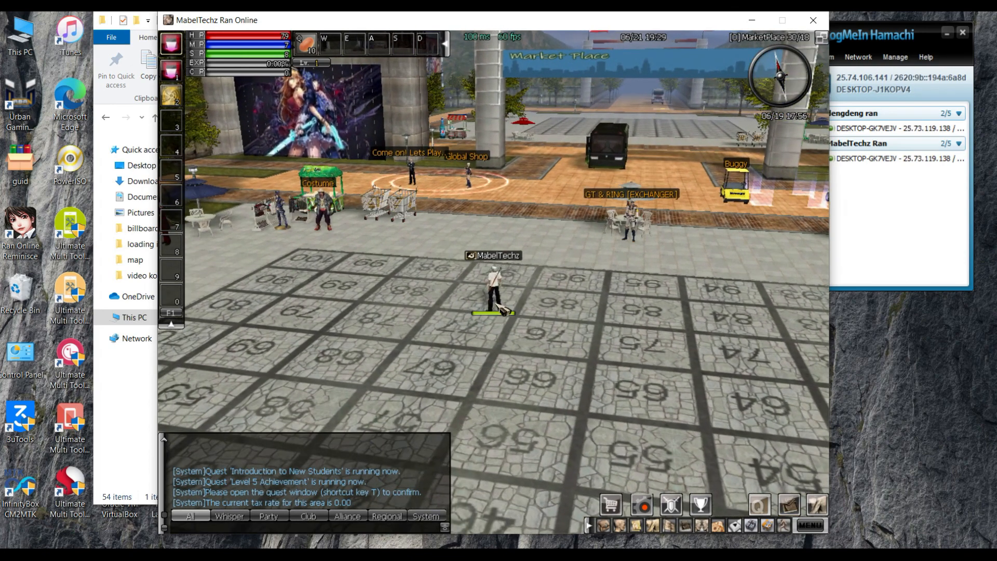